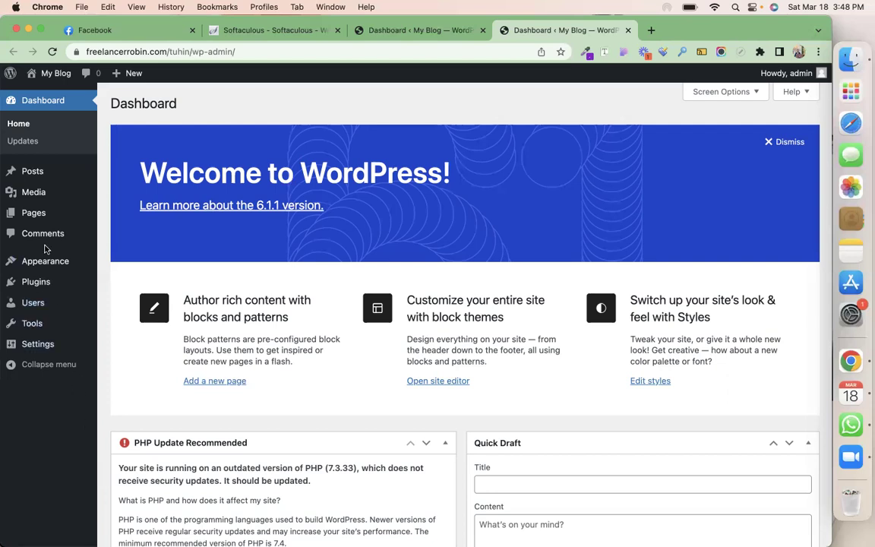
Upload houzez.zip from Downloads as a new theme, install it and activate Houzez
{"action": "mouse_move", "coordinate": [49, 262]}
{"action": "left_click", "coordinate": [119, 263]}
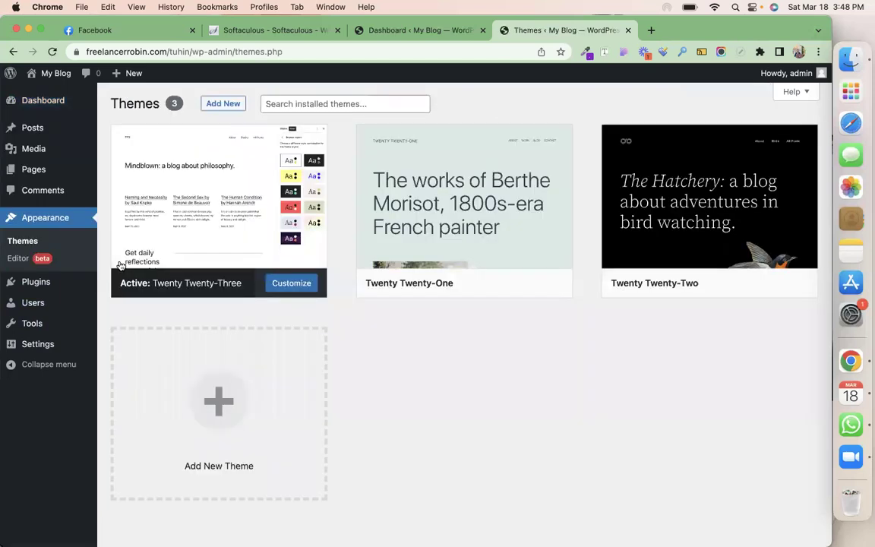
{"action": "left_click", "coordinate": [230, 103]}
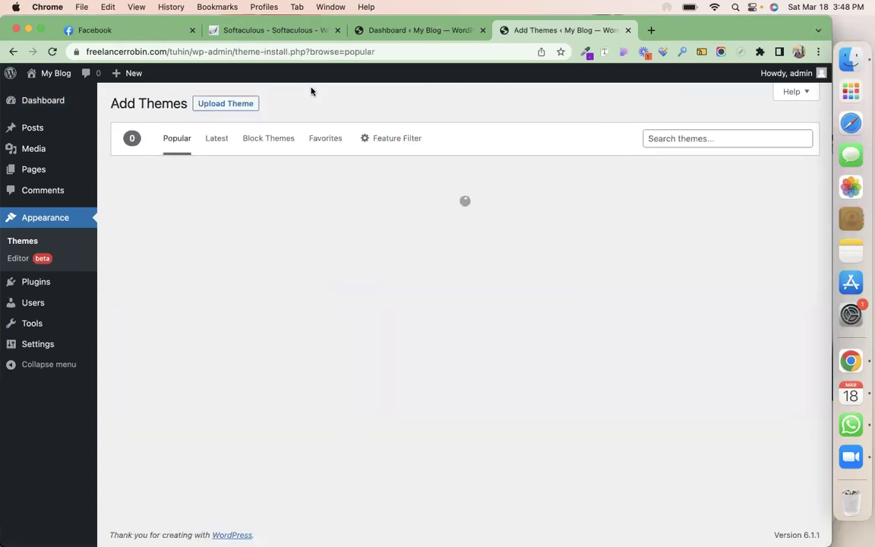
{"action": "left_click", "coordinate": [236, 104]}
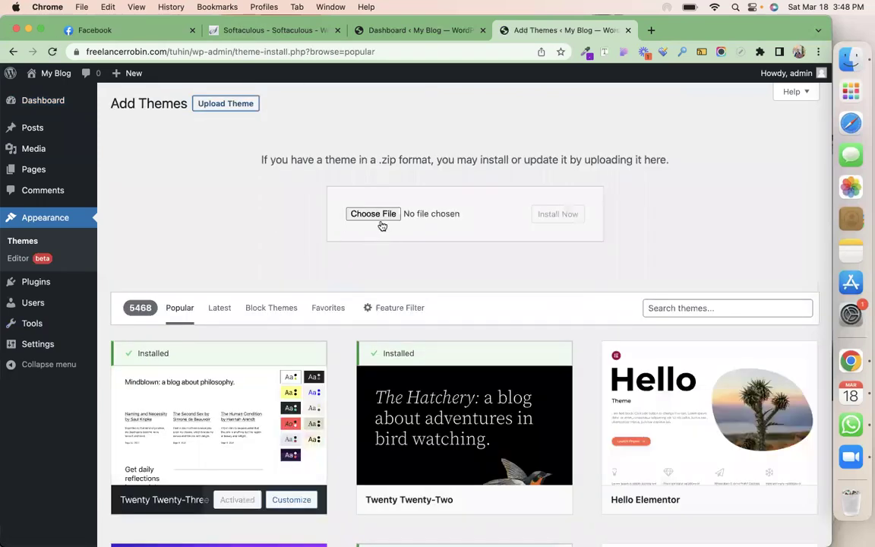
{"action": "left_click", "coordinate": [378, 218]}
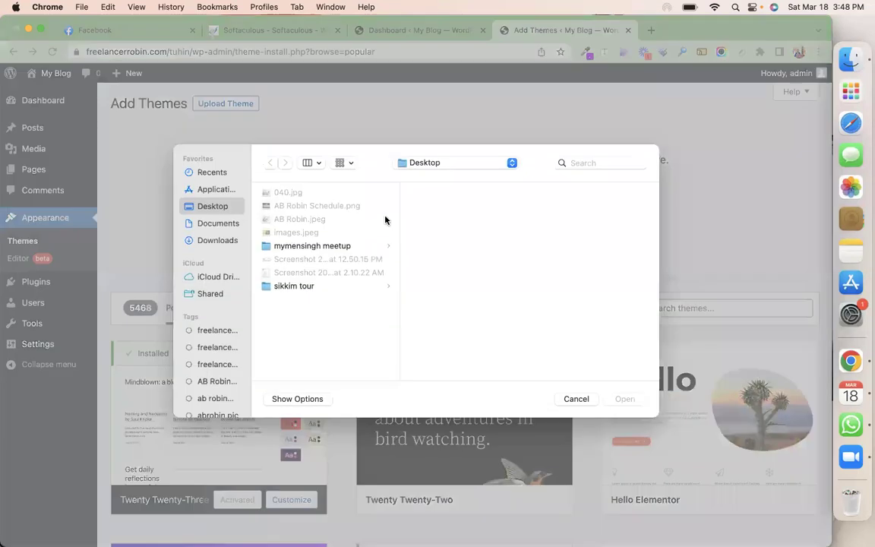
{"action": "left_click", "coordinate": [218, 241]}
{"action": "scroll", "coordinate": [293, 285], "scroll_direction": "down", "scroll_amount": 10}
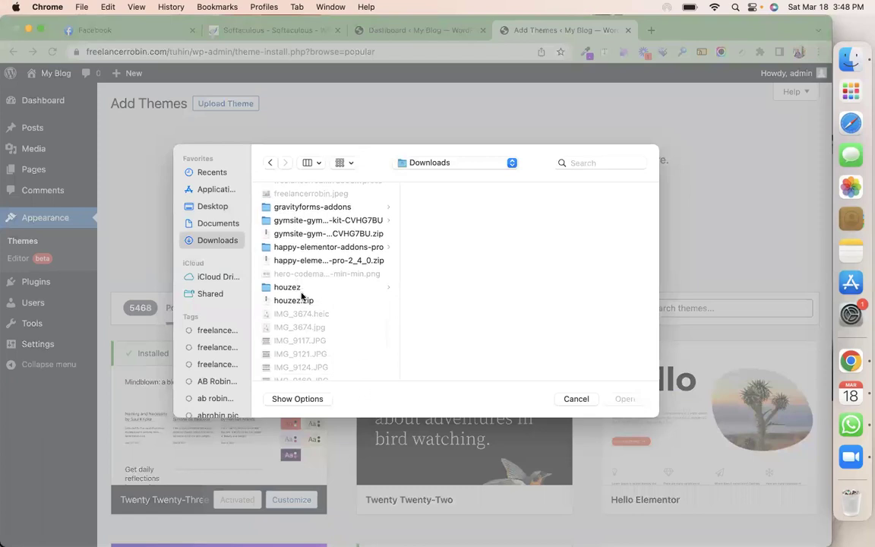
{"action": "left_click", "coordinate": [305, 300]}
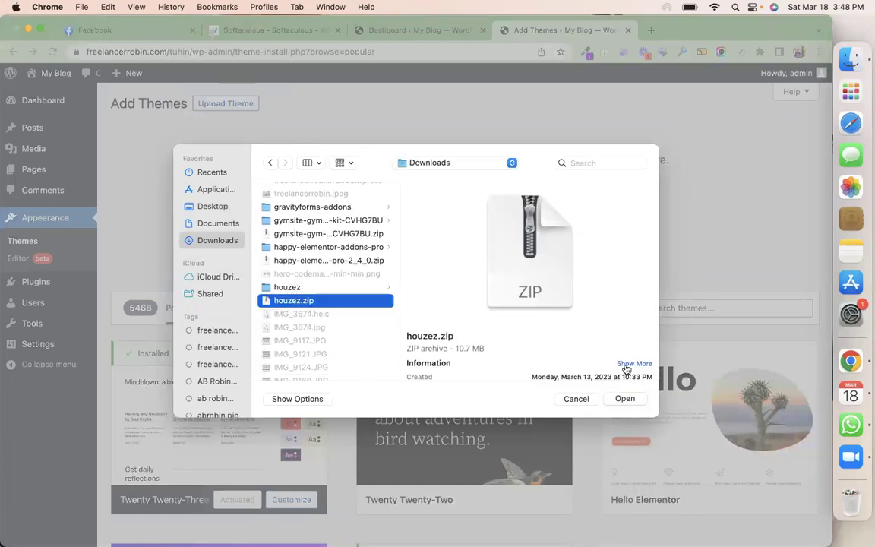
{"action": "left_click", "coordinate": [629, 399]}
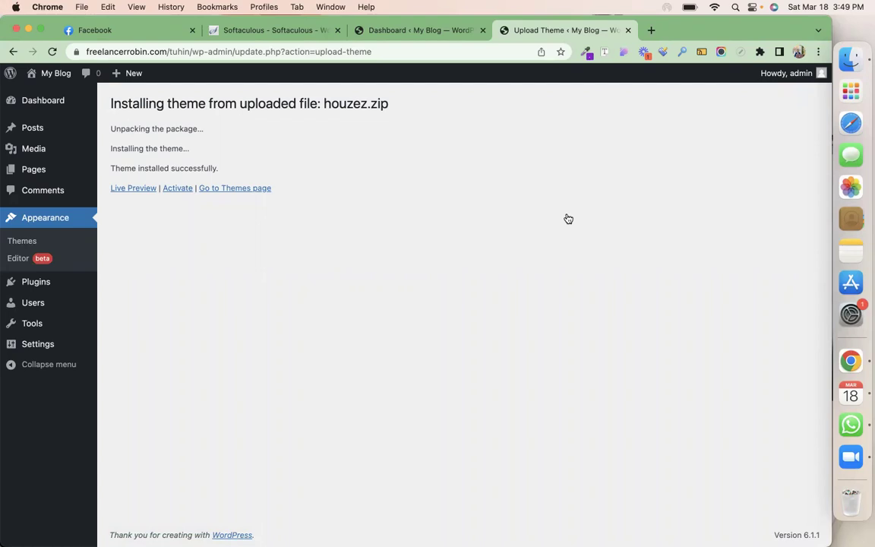
{"action": "left_click", "coordinate": [176, 189]}
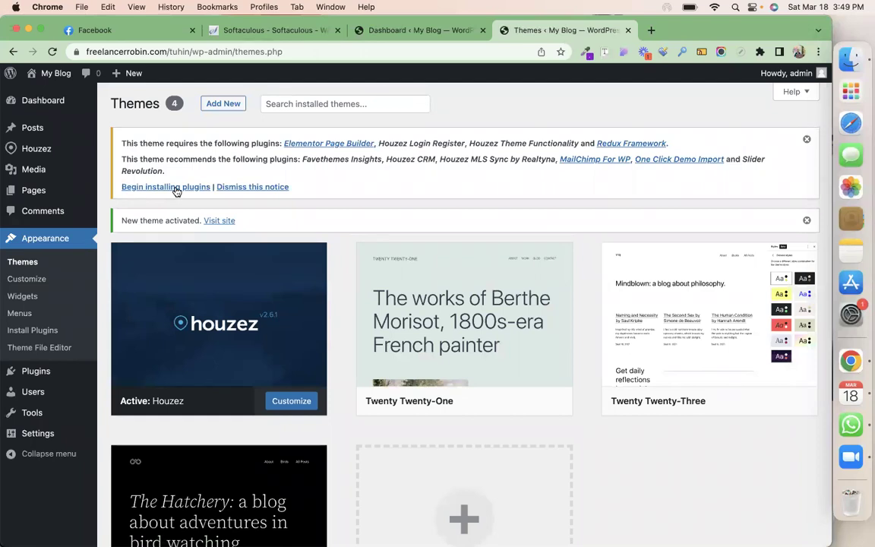
Bulk-install all ten Houzez required and recommended plugins, starting with Elementor Page Builder
{"action": "left_click", "coordinate": [174, 187]}
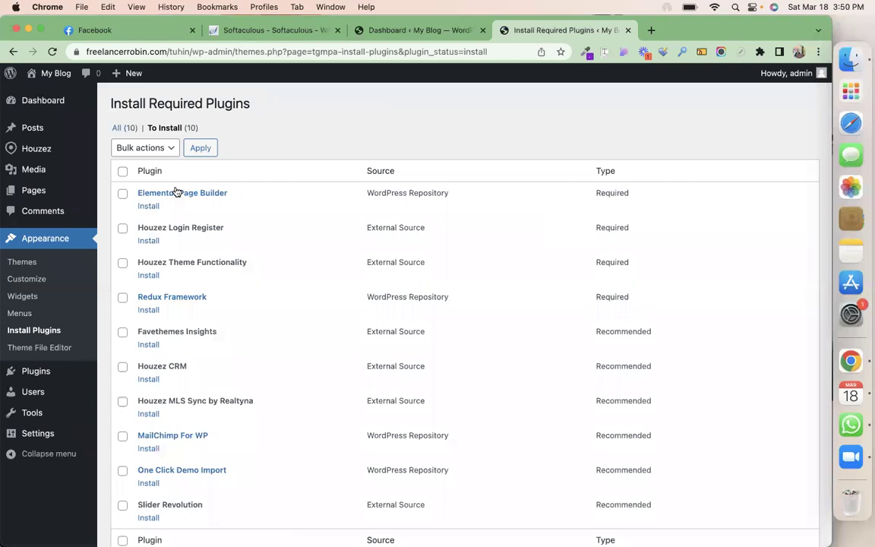
{"action": "left_click", "coordinate": [123, 171]}
{"action": "left_click", "coordinate": [151, 151]}
{"action": "left_click", "coordinate": [132, 162]}
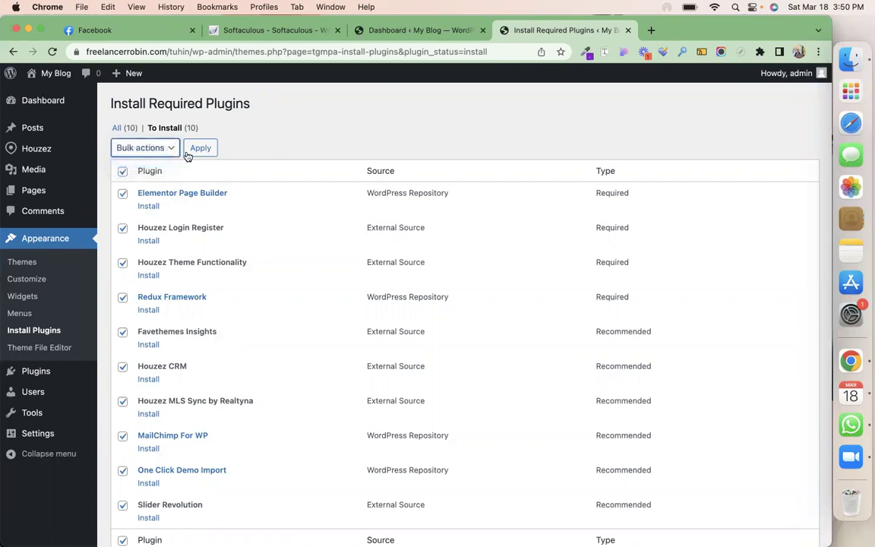
{"action": "left_click", "coordinate": [198, 150]}
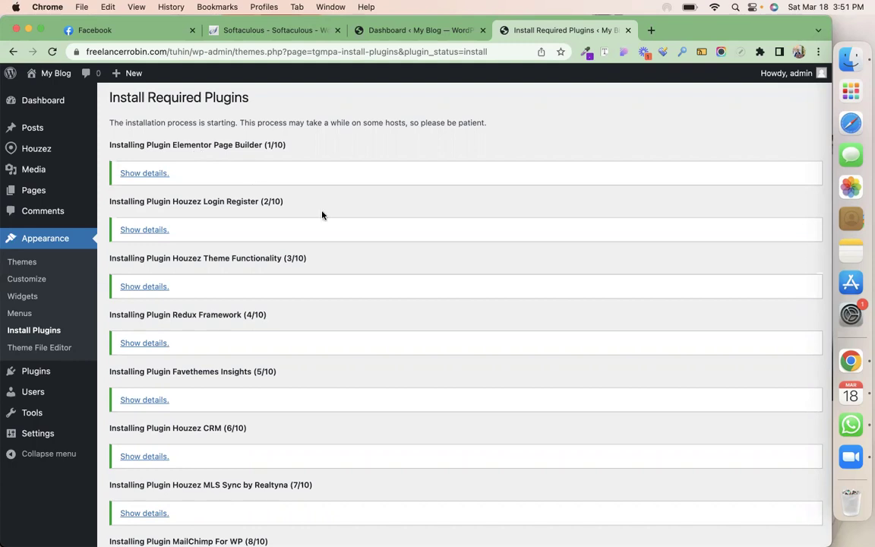
{"action": "scroll", "coordinate": [346, 235], "scroll_direction": "down", "scroll_amount": 5}
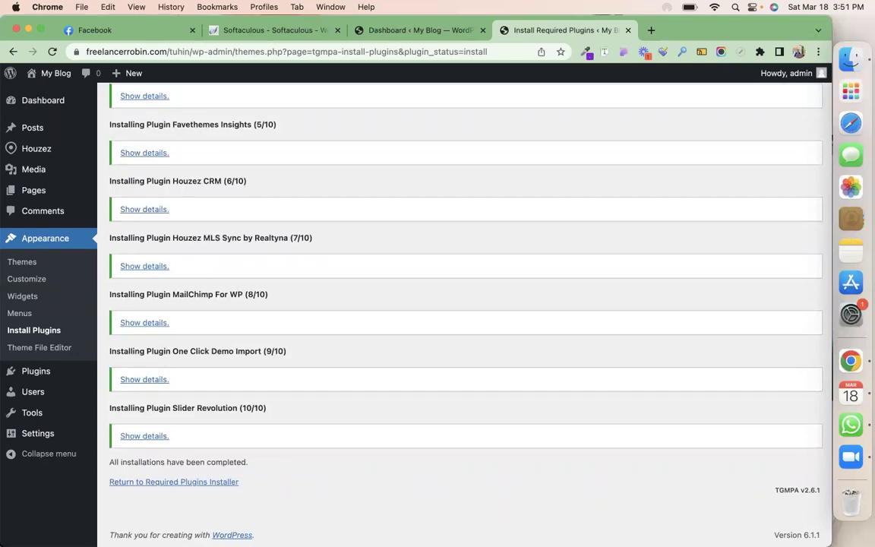
Bulk-activate all ten installed Houzez plugins from the required-plugins list
{"action": "left_click", "coordinate": [143, 484]}
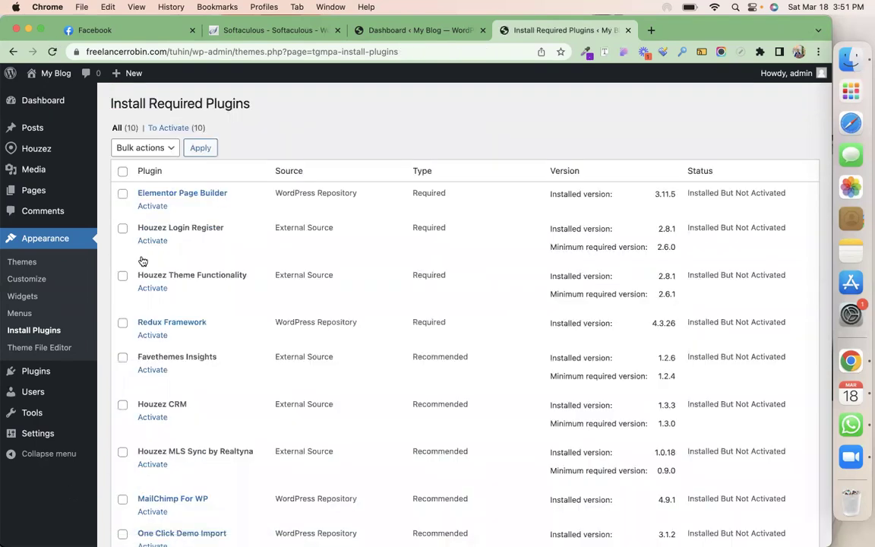
{"action": "left_click", "coordinate": [122, 171]}
{"action": "left_click", "coordinate": [144, 148]}
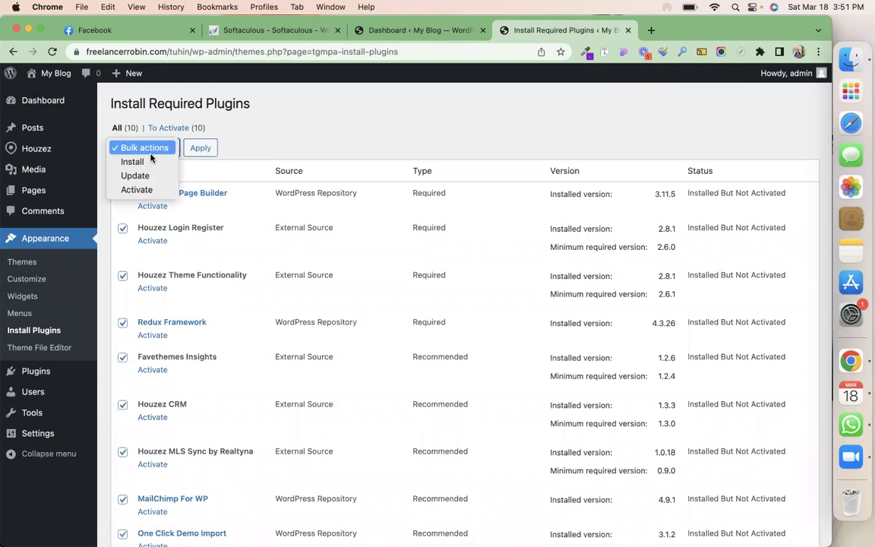
{"action": "left_click", "coordinate": [136, 189]}
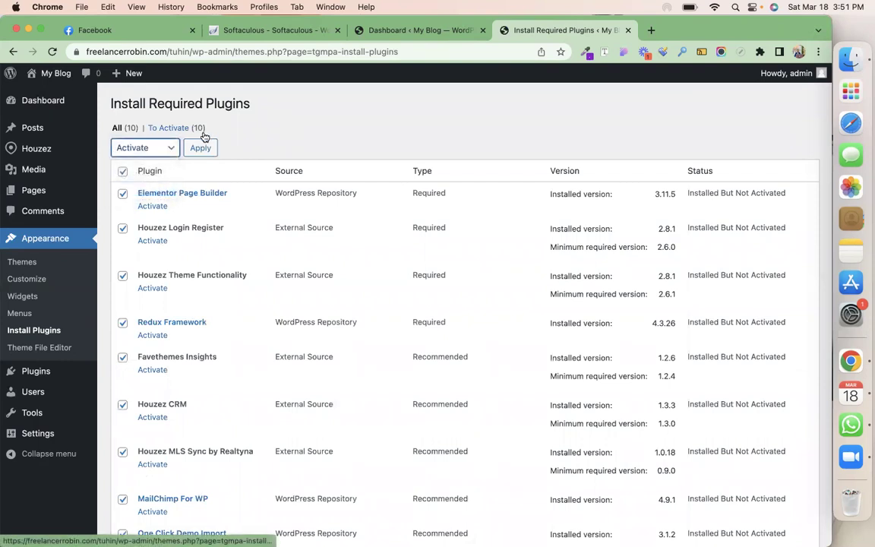
{"action": "left_click", "coordinate": [201, 148]}
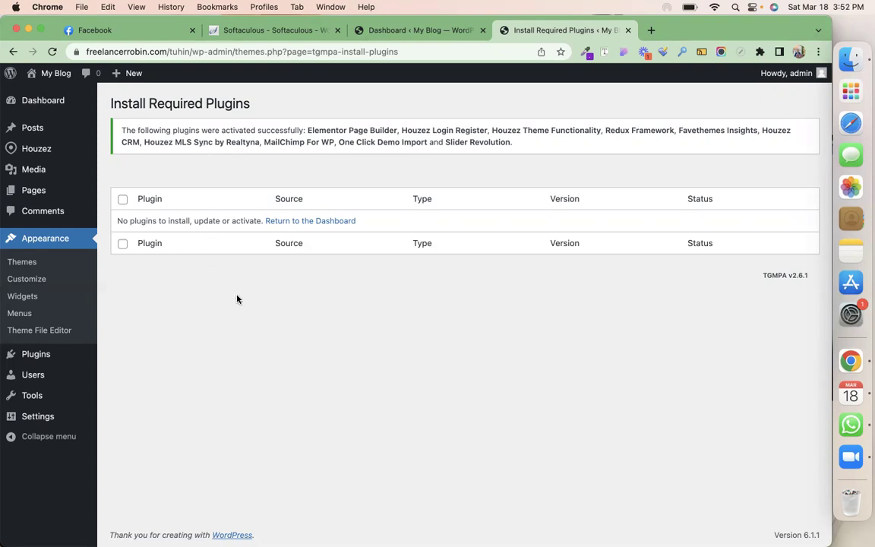
{"action": "left_click", "coordinate": [35, 361]}
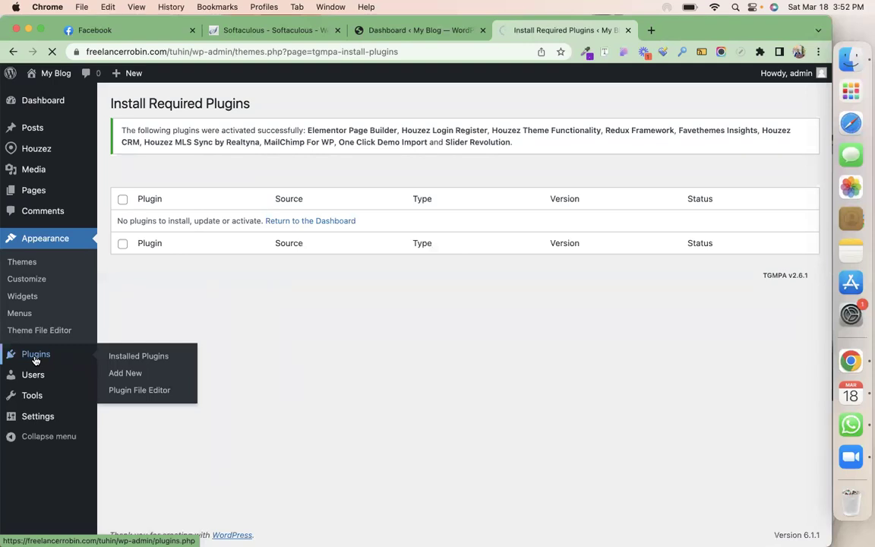
Dismiss the Slider Revolution welcome screen and decline its usage-data sharing prompt
{"action": "left_click", "coordinate": [717, 7]}
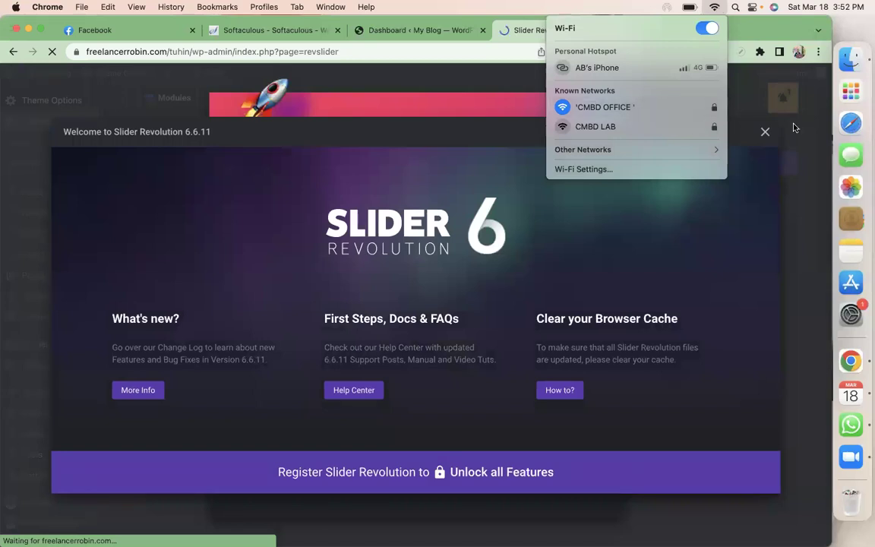
{"action": "left_click", "coordinate": [764, 134]}
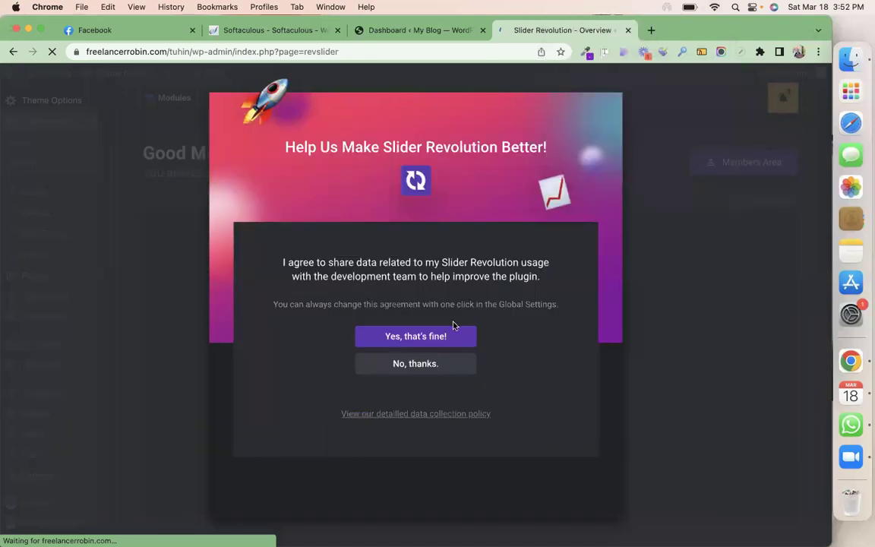
{"action": "left_click", "coordinate": [449, 369]}
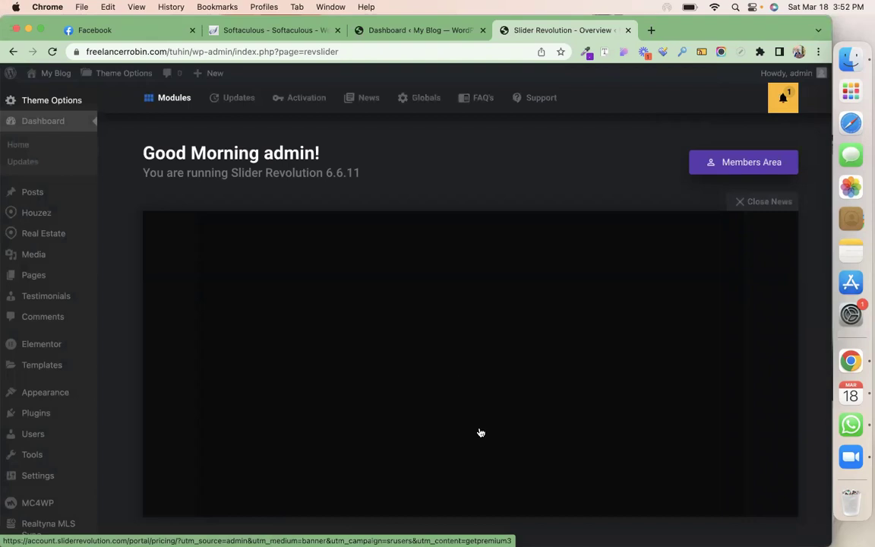
Close the Slider Revolution news panel and return to the Dashboard home page
{"action": "left_click", "coordinate": [743, 205]}
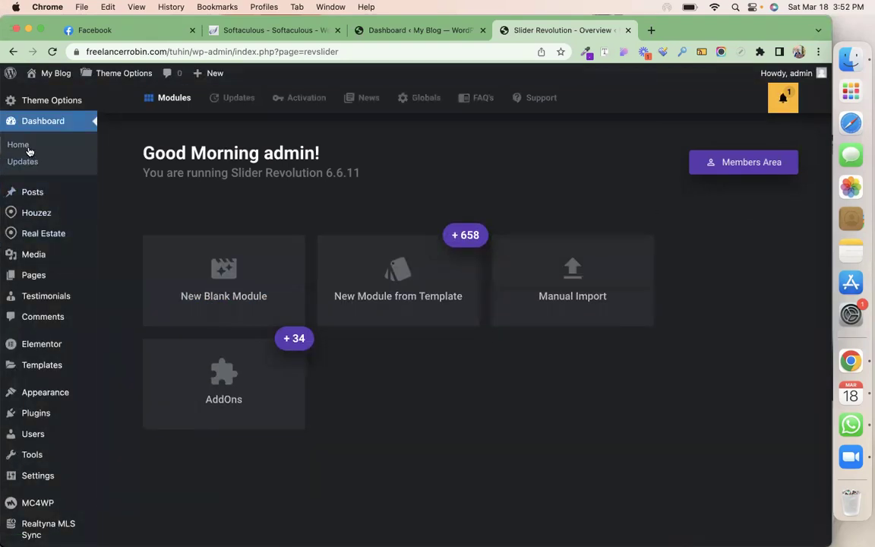
{"action": "left_click", "coordinate": [26, 149]}
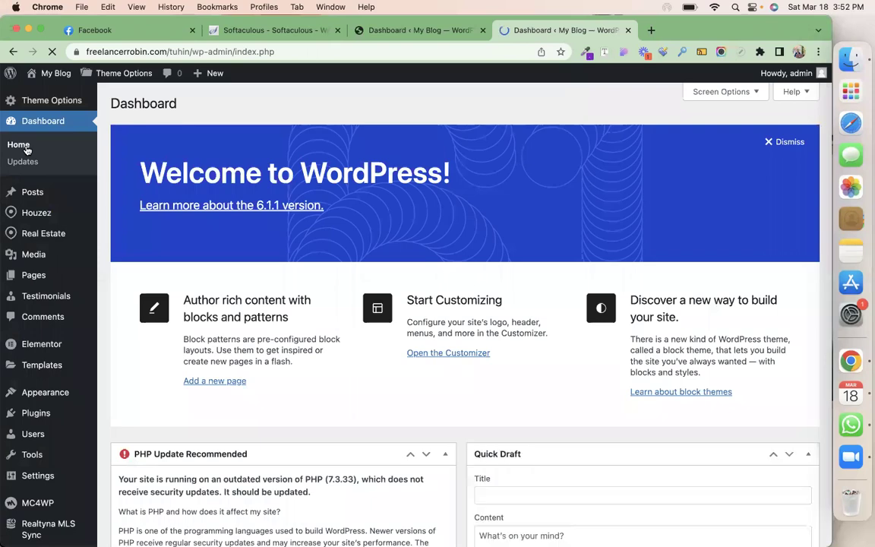
{"action": "scroll", "coordinate": [240, 283], "scroll_direction": "down", "scroll_amount": 5}
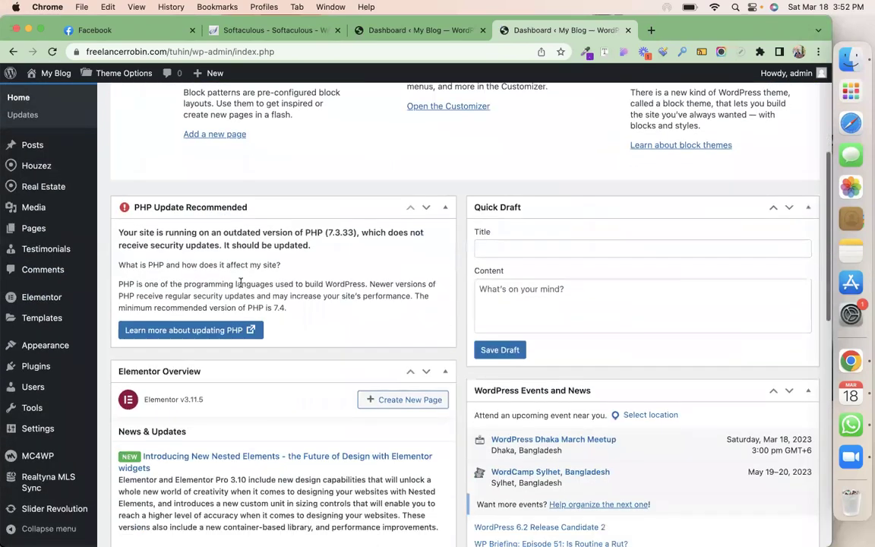
{"action": "scroll", "coordinate": [240, 284], "scroll_direction": "up", "scroll_amount": 6}
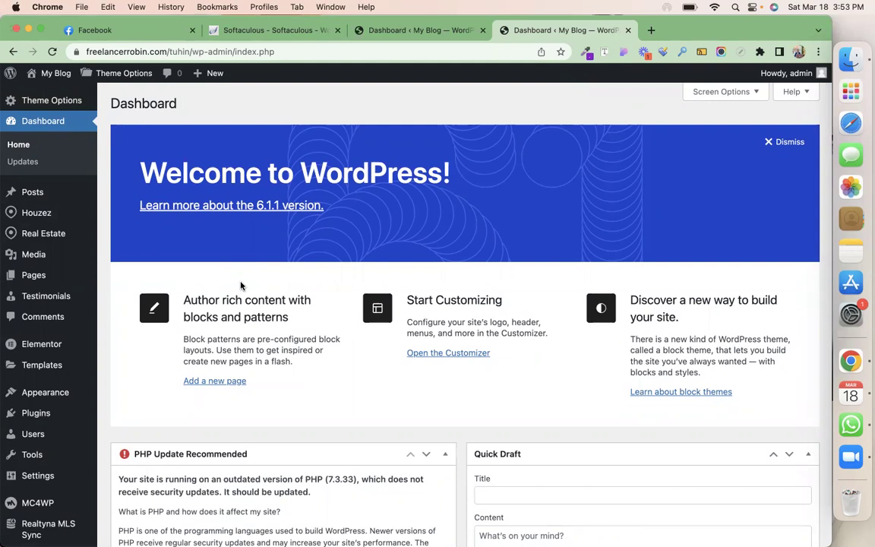
{"action": "mouse_move", "coordinate": [43, 216]}
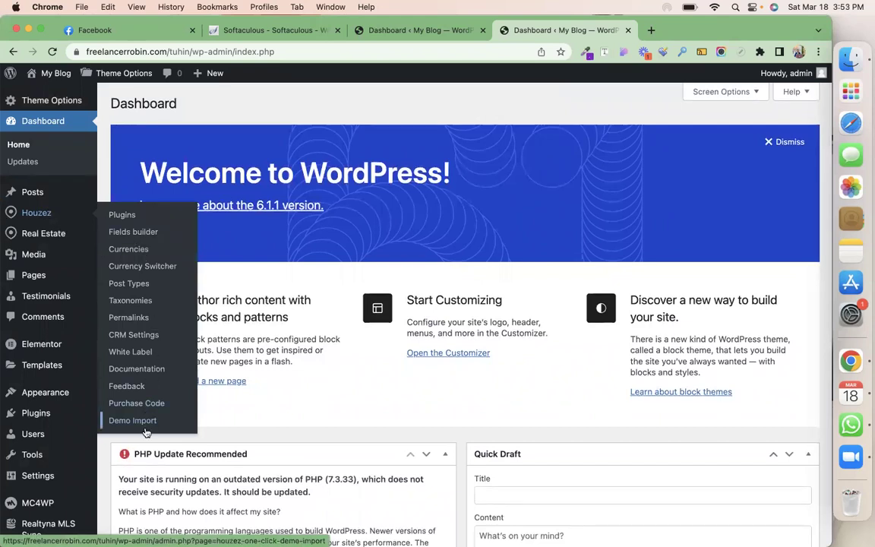
Open the Houzez demo import page and select the memory_limit through max_execution_time 400 requirements
{"action": "left_click", "coordinate": [141, 420]}
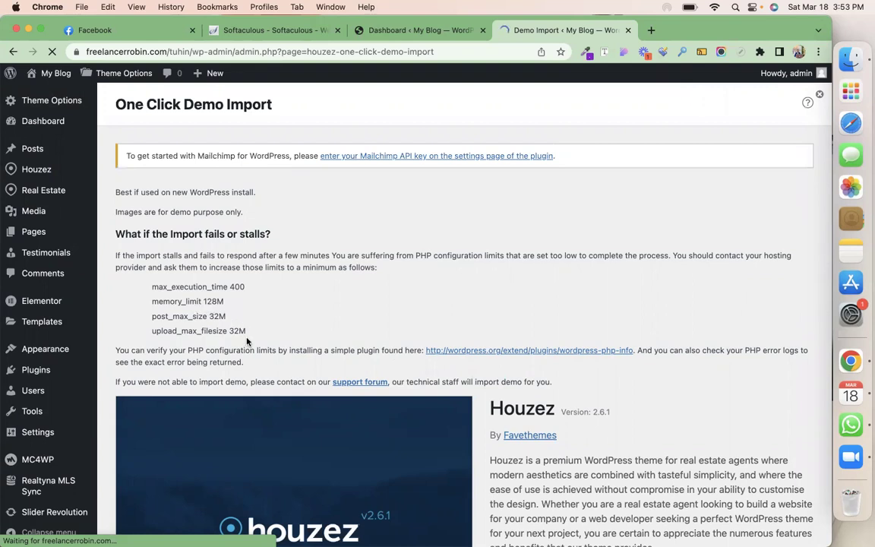
{"action": "left_click_drag", "start_coordinate": [247, 339], "coordinate": [133, 258]}
{"action": "left_click", "coordinate": [258, 334]}
Browse the demo grid and choose Import Demo for Houzez01
{"action": "scroll", "coordinate": [483, 317], "scroll_direction": "down", "scroll_amount": 5}
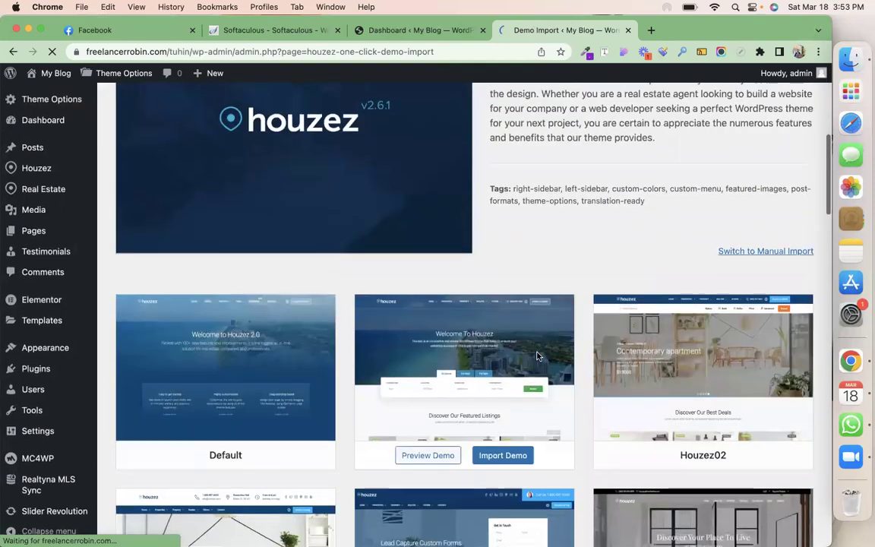
{"action": "scroll", "coordinate": [537, 356], "scroll_direction": "up", "scroll_amount": 2}
{"action": "scroll", "coordinate": [537, 356], "scroll_direction": "down", "scroll_amount": 3}
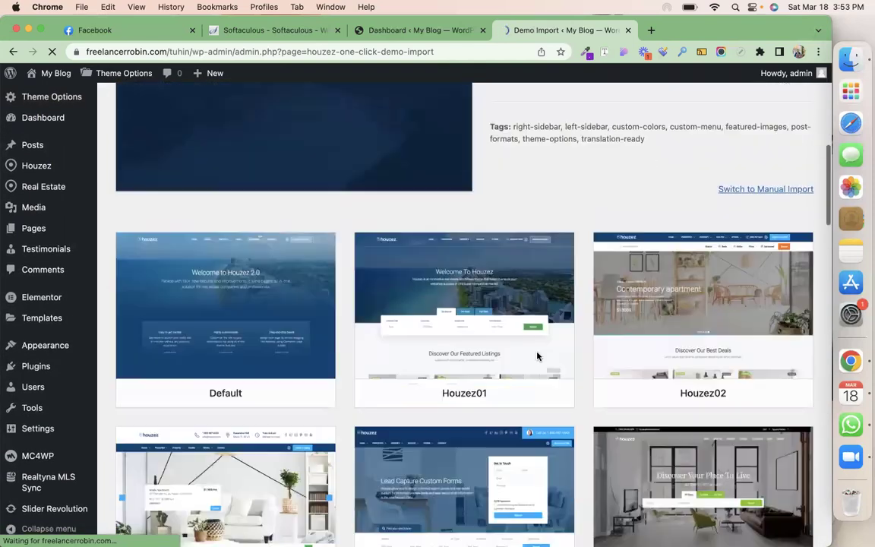
{"action": "scroll", "coordinate": [537, 355], "scroll_direction": "down", "scroll_amount": 3}
{"action": "scroll", "coordinate": [537, 356], "scroll_direction": "up", "scroll_amount": 15}
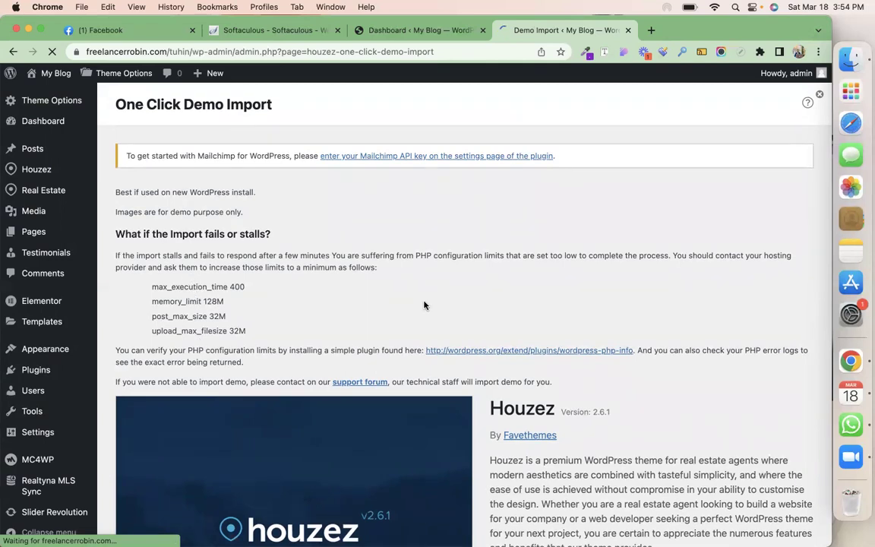
{"action": "scroll", "coordinate": [424, 304], "scroll_direction": "down", "scroll_amount": 10}
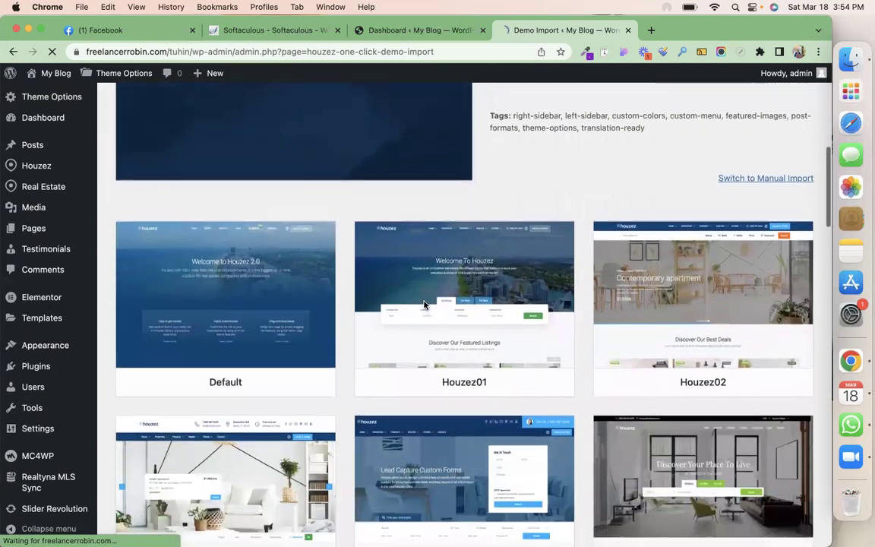
{"action": "scroll", "coordinate": [424, 305], "scroll_direction": "down", "scroll_amount": 2}
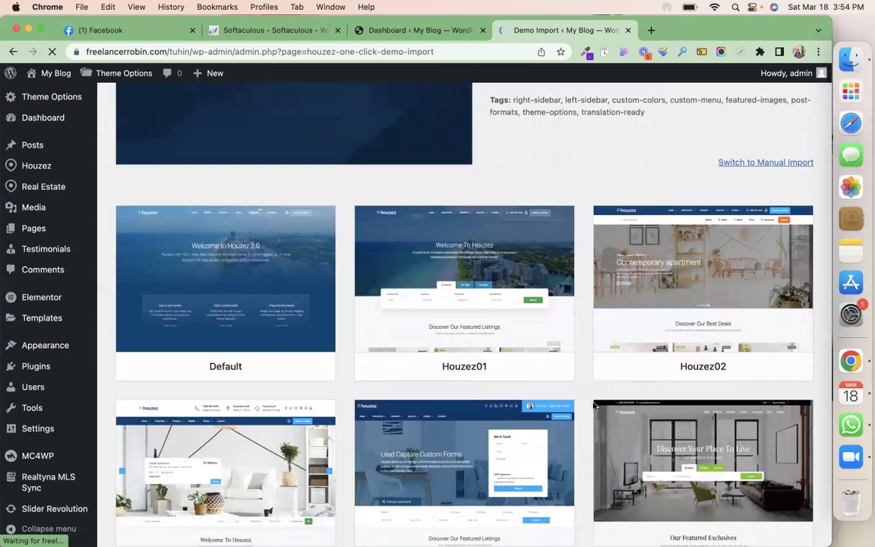
{"action": "scroll", "coordinate": [594, 405], "scroll_direction": "down", "scroll_amount": 20}
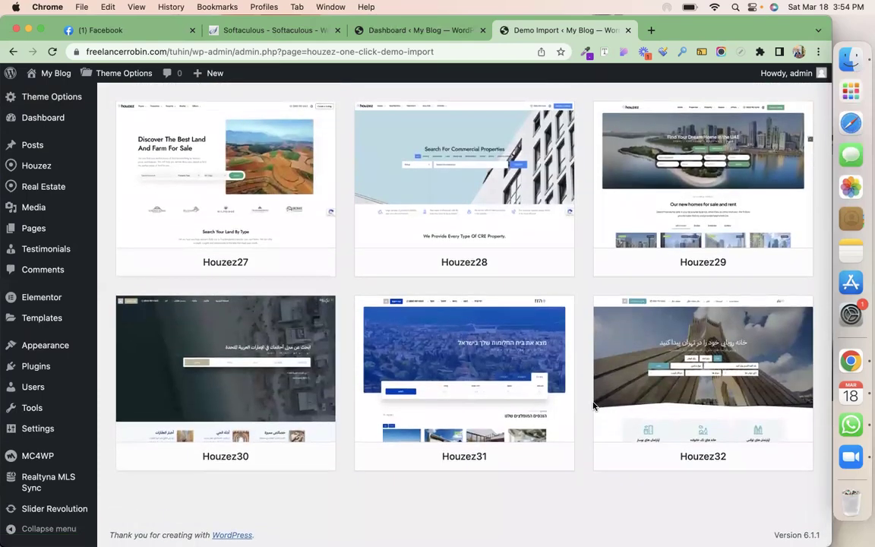
{"action": "scroll", "coordinate": [594, 405], "scroll_direction": "up", "scroll_amount": 10}
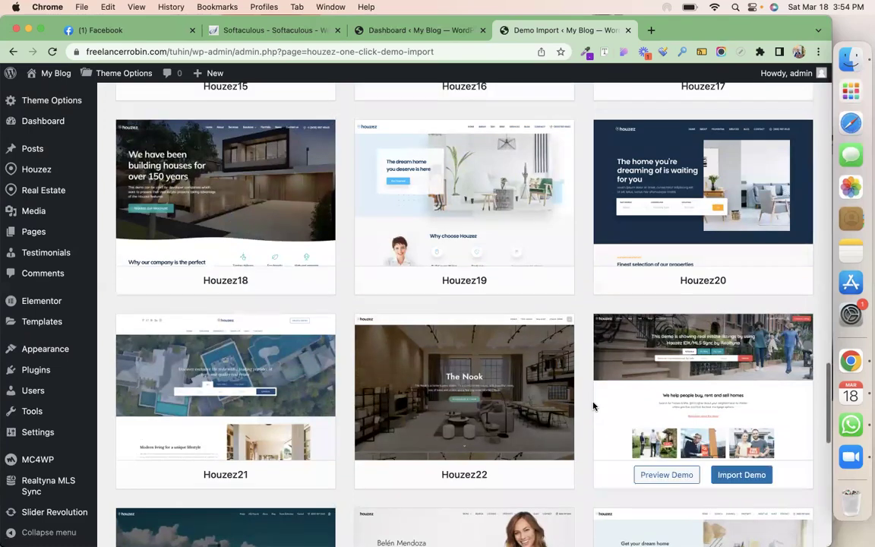
{"action": "scroll", "coordinate": [594, 406], "scroll_direction": "up", "scroll_amount": 6}
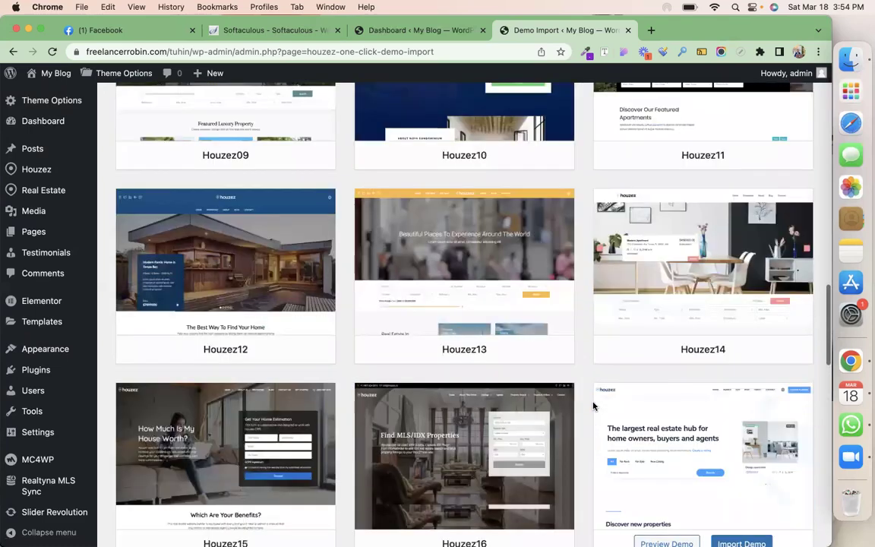
{"action": "scroll", "coordinate": [594, 405], "scroll_direction": "up", "scroll_amount": 10}
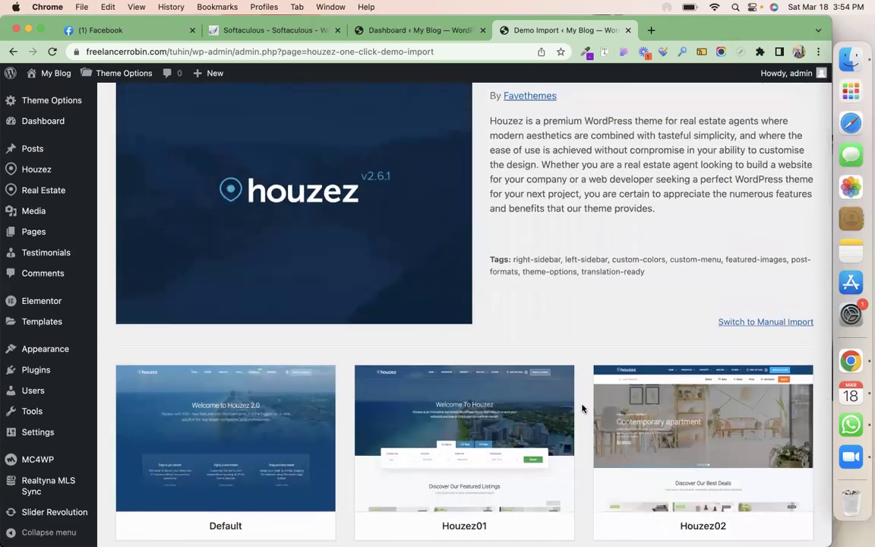
{"action": "scroll", "coordinate": [582, 408], "scroll_direction": "down", "scroll_amount": 3}
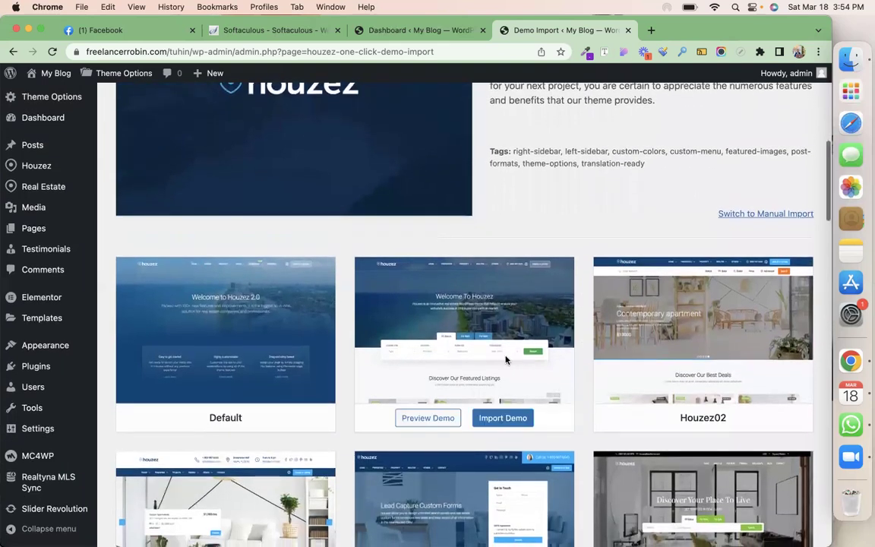
{"action": "left_click", "coordinate": [516, 419]}
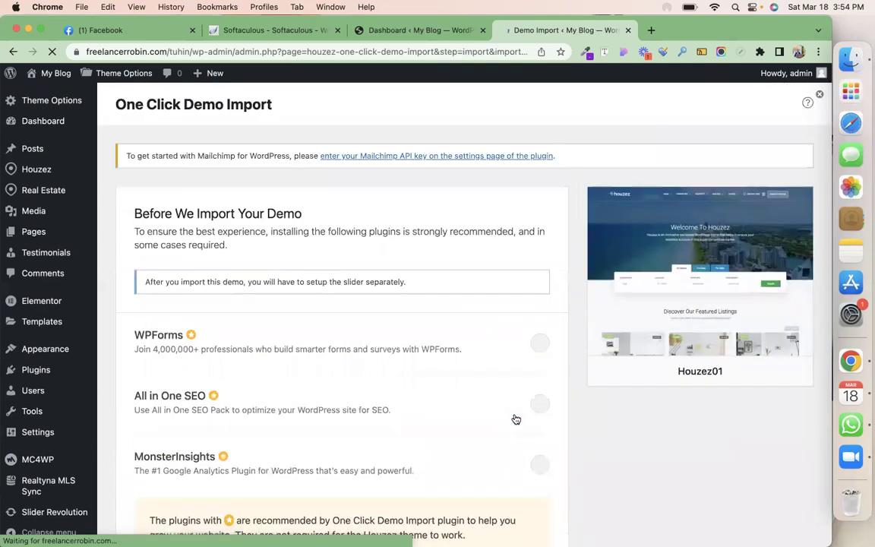
{"action": "scroll", "coordinate": [513, 418], "scroll_direction": "down", "scroll_amount": 4}
Continue and begin importing the Houzez01 demo content
{"action": "left_click", "coordinate": [513, 456]}
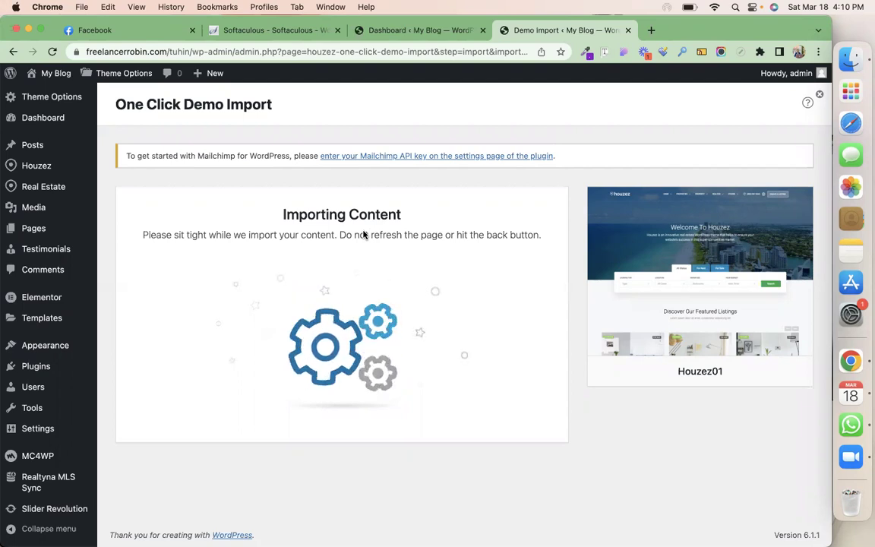
{"action": "left_click", "coordinate": [402, 34]}
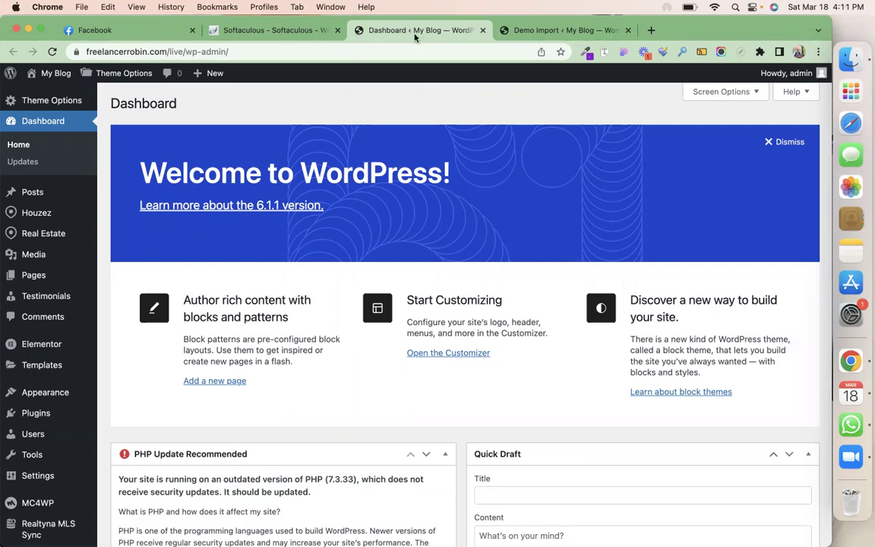
{"action": "mouse_move", "coordinate": [43, 236]}
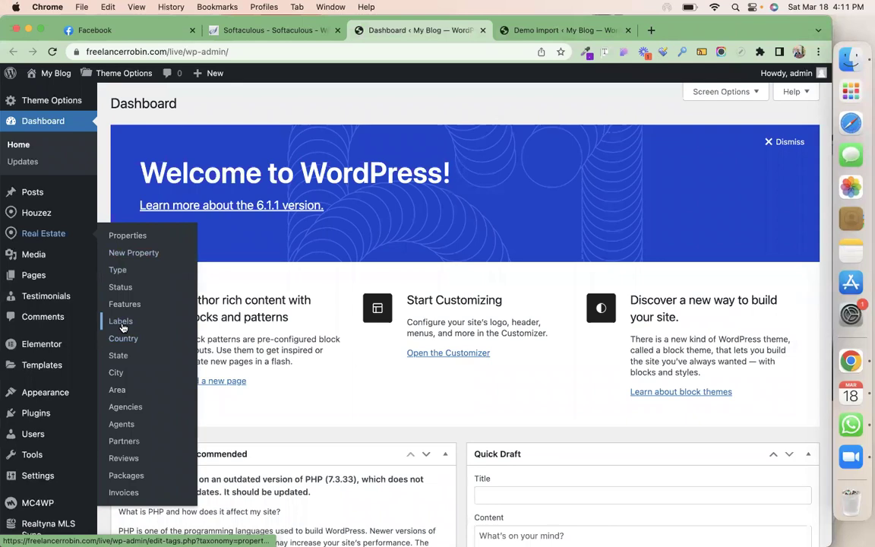
{"action": "left_click", "coordinate": [516, 31]}
Open Real Estate > Type in a new tab while the demo import keeps running
{"action": "mouse_move", "coordinate": [53, 184]}
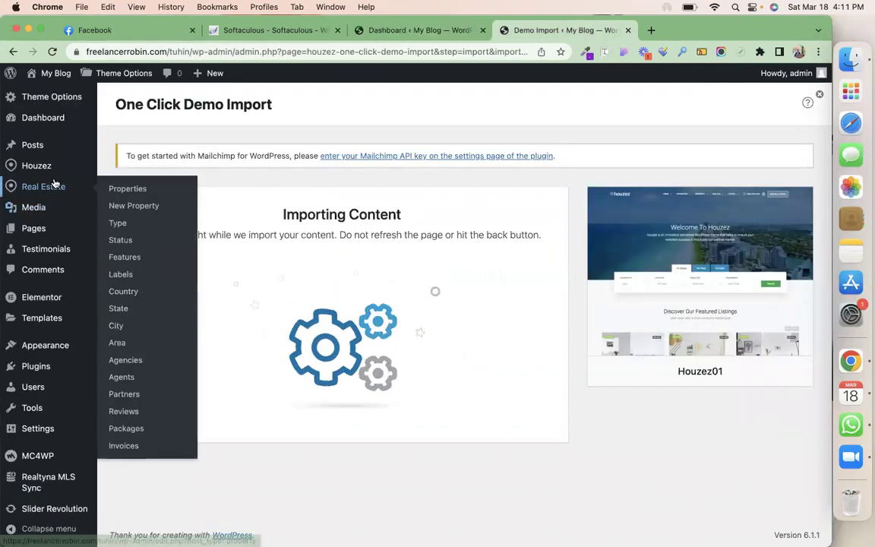
{"action": "right_click", "coordinate": [118, 223]}
{"action": "left_click", "coordinate": [128, 228]}
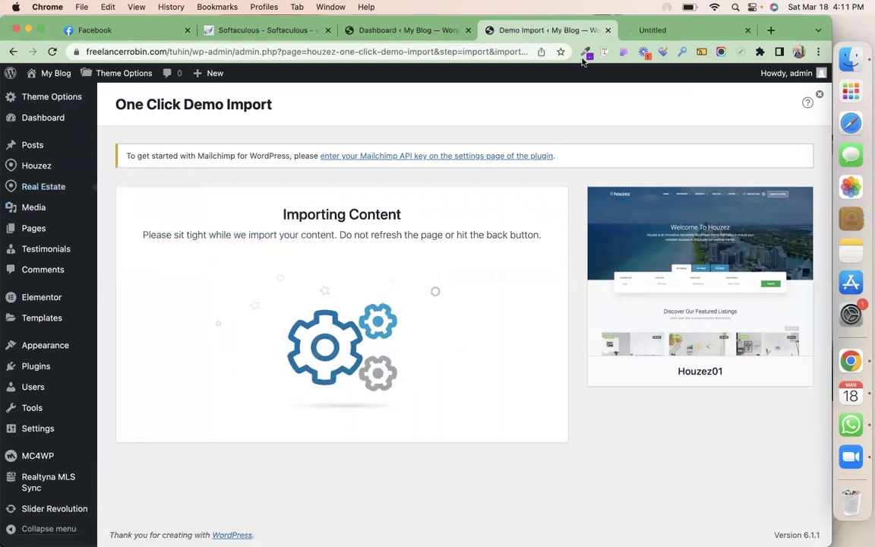
{"action": "left_click", "coordinate": [652, 31]}
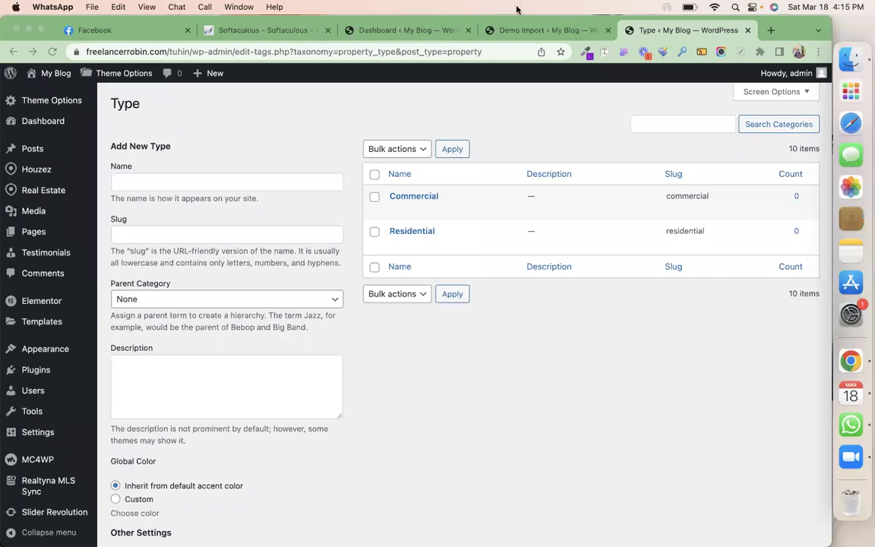
{"action": "left_click", "coordinate": [524, 31]}
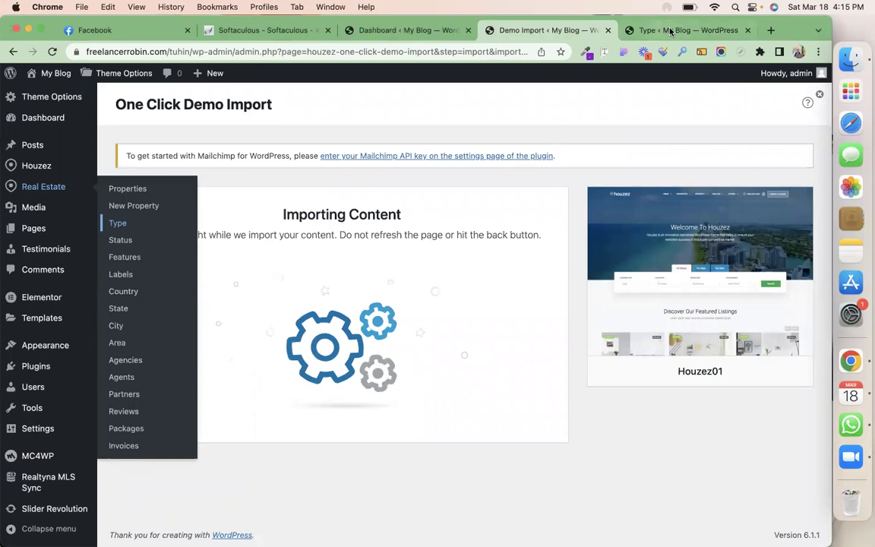
{"action": "left_click", "coordinate": [674, 30]}
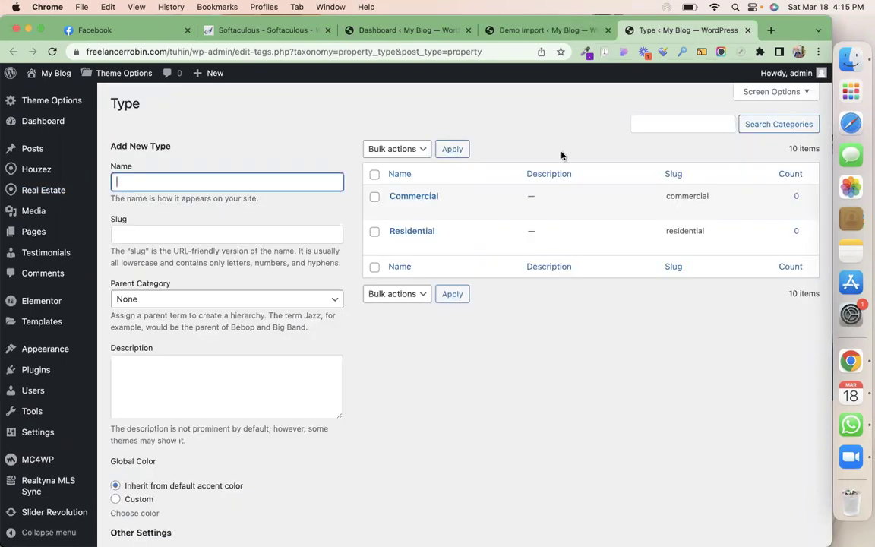
Open the property Type list from the Dashboard tab and review its 10 imported types
{"action": "left_click", "coordinate": [370, 32]}
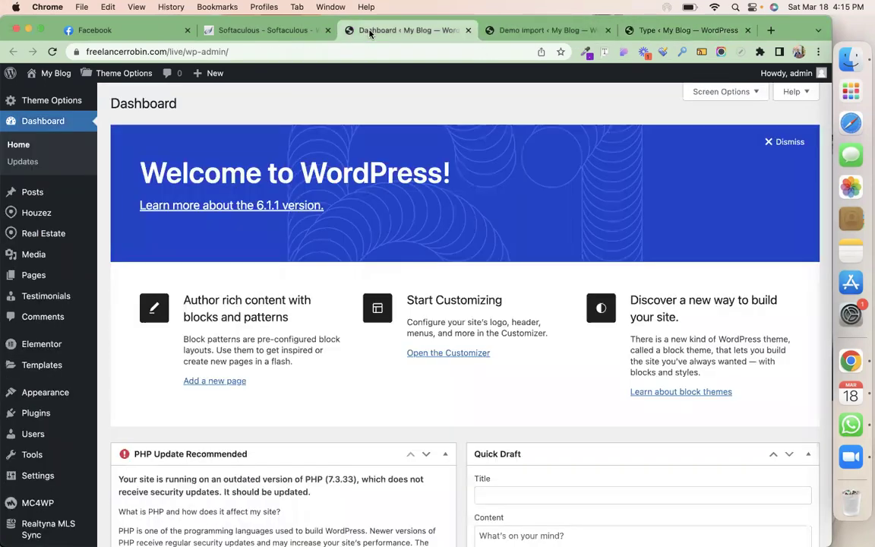
{"action": "mouse_move", "coordinate": [59, 233]}
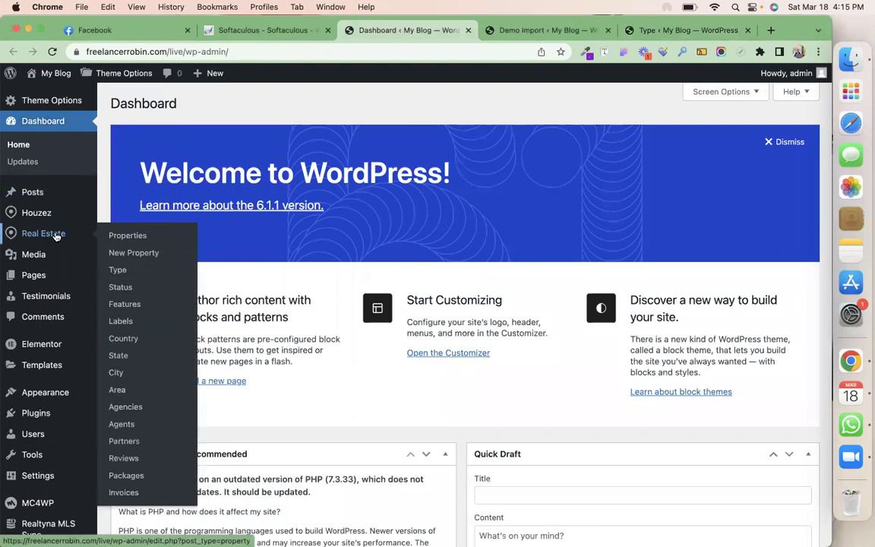
{"action": "left_click", "coordinate": [123, 275]}
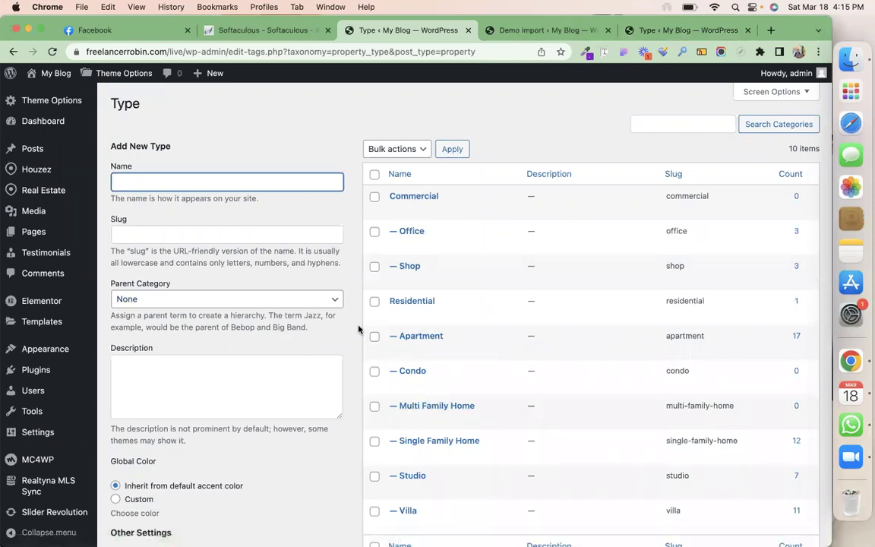
{"action": "scroll", "coordinate": [364, 327], "scroll_direction": "down", "scroll_amount": 1}
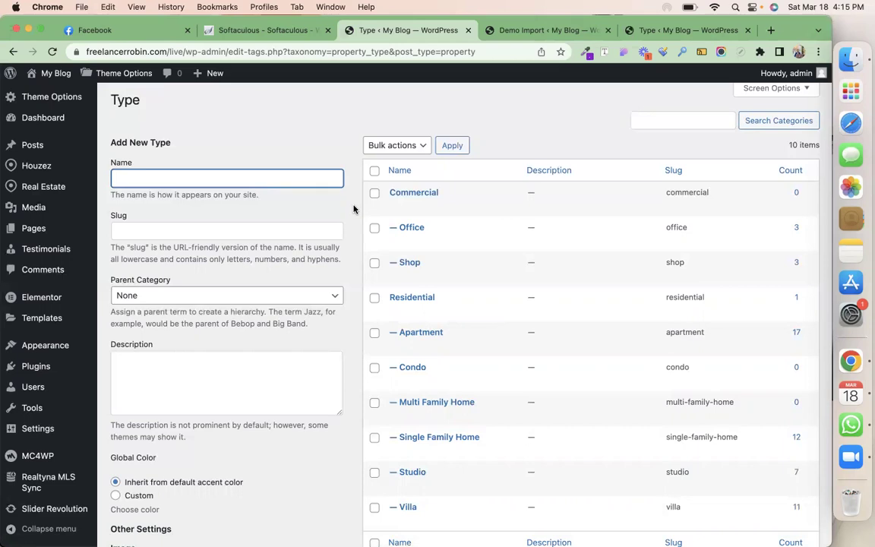
{"action": "scroll", "coordinate": [353, 209], "scroll_direction": "down", "scroll_amount": 3}
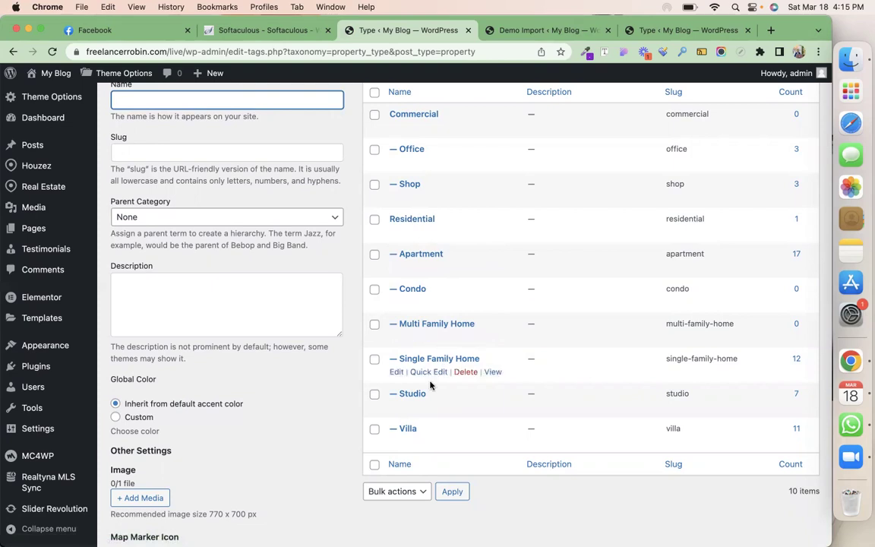
{"action": "scroll", "coordinate": [344, 485], "scroll_direction": "up", "scroll_amount": 1}
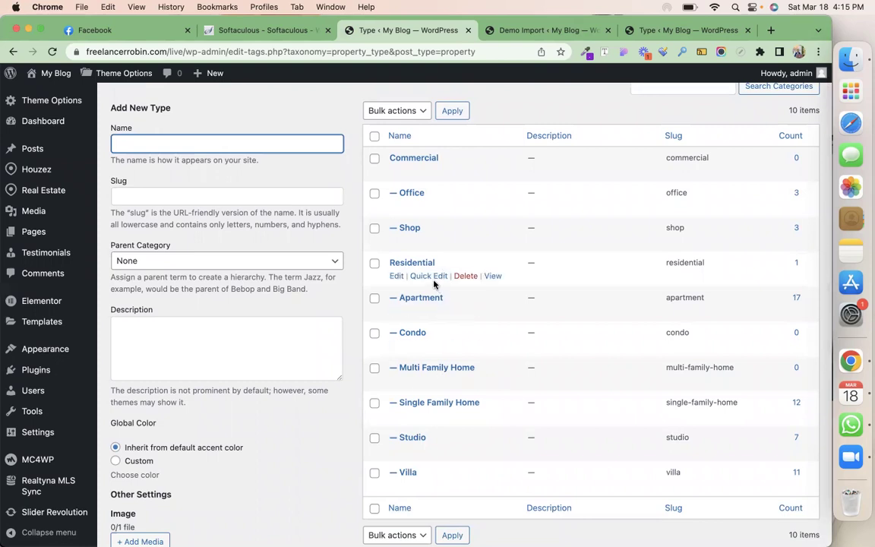
Create a property type named Flat with Residential as its parent
{"action": "type", "text": "Flat"}
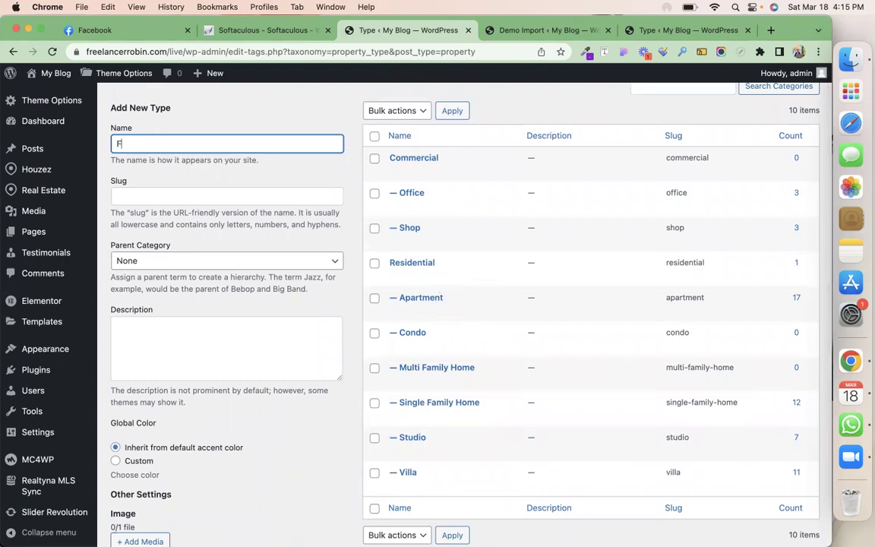
{"action": "left_click", "coordinate": [235, 262]}
{"action": "left_click", "coordinate": [231, 315]}
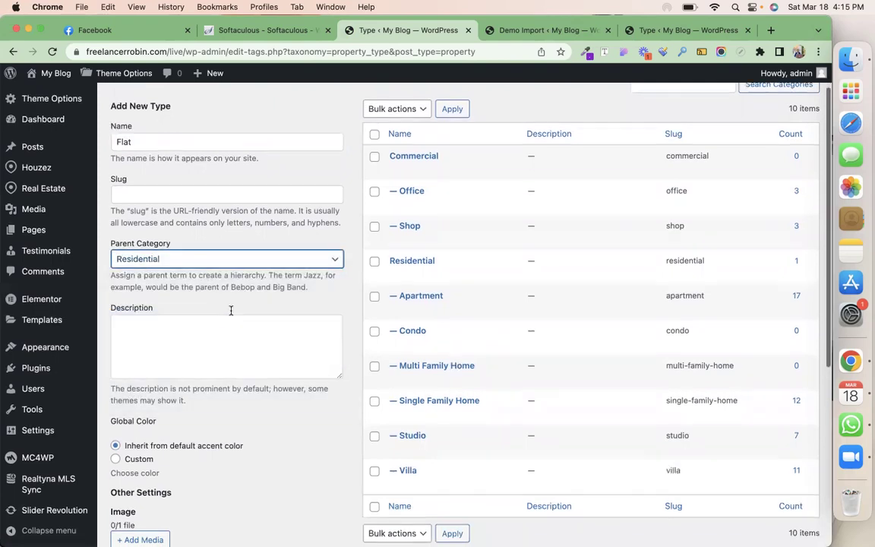
{"action": "scroll", "coordinate": [231, 311], "scroll_direction": "down", "scroll_amount": 5}
{"action": "left_click", "coordinate": [143, 484]}
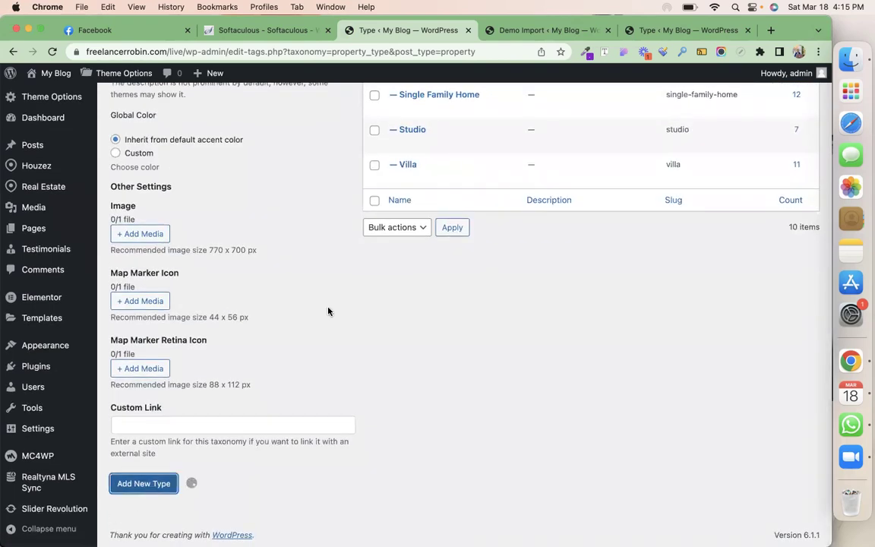
{"action": "scroll", "coordinate": [328, 309], "scroll_direction": "up", "scroll_amount": 10}
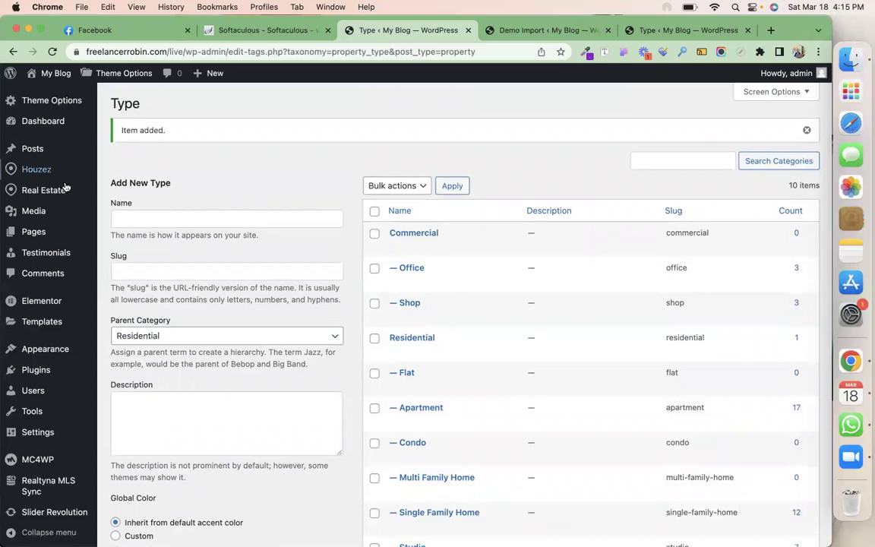
Show the property Status list with For Rent (22) and For Sale (31)
{"action": "mouse_move", "coordinate": [66, 189]}
{"action": "left_click", "coordinate": [122, 245]}
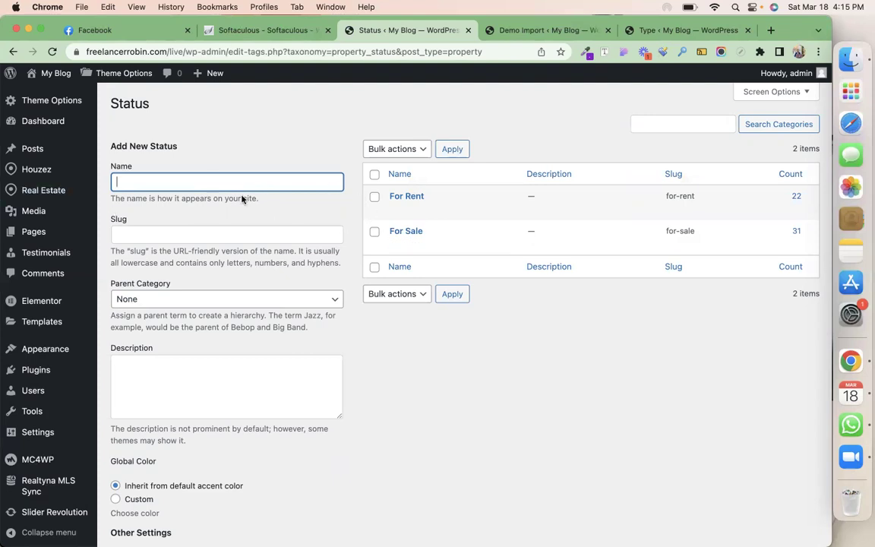
{"action": "mouse_move", "coordinate": [42, 194]}
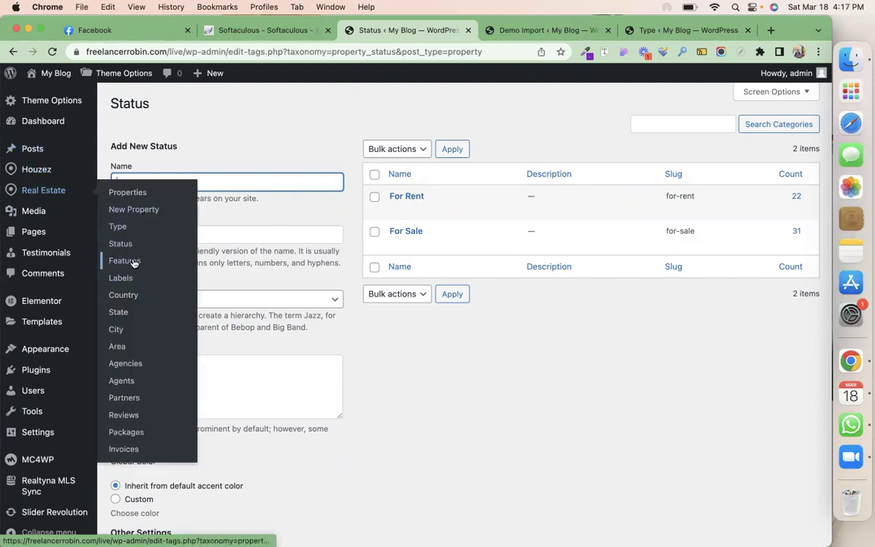
{"action": "left_click", "coordinate": [132, 263]}
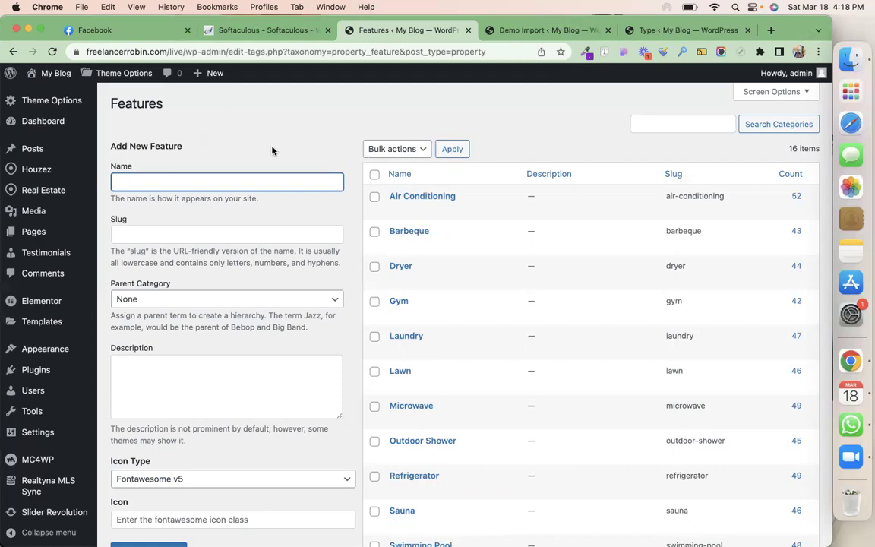
{"action": "scroll", "coordinate": [193, 388], "scroll_direction": "down", "scroll_amount": 10}
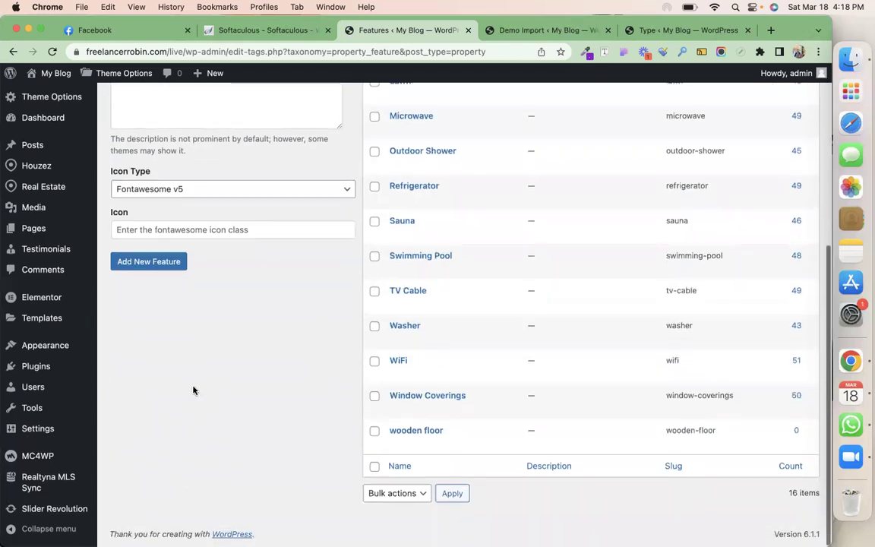
{"action": "scroll", "coordinate": [192, 386], "scroll_direction": "up", "scroll_amount": 10}
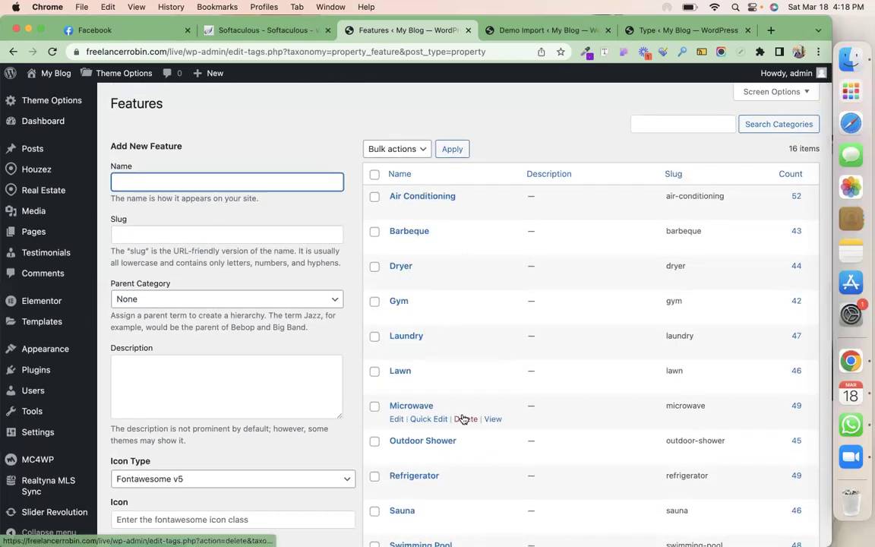
{"action": "scroll", "coordinate": [462, 417], "scroll_direction": "down", "scroll_amount": 5}
{"action": "scroll", "coordinate": [462, 417], "scroll_direction": "up", "scroll_amount": 3}
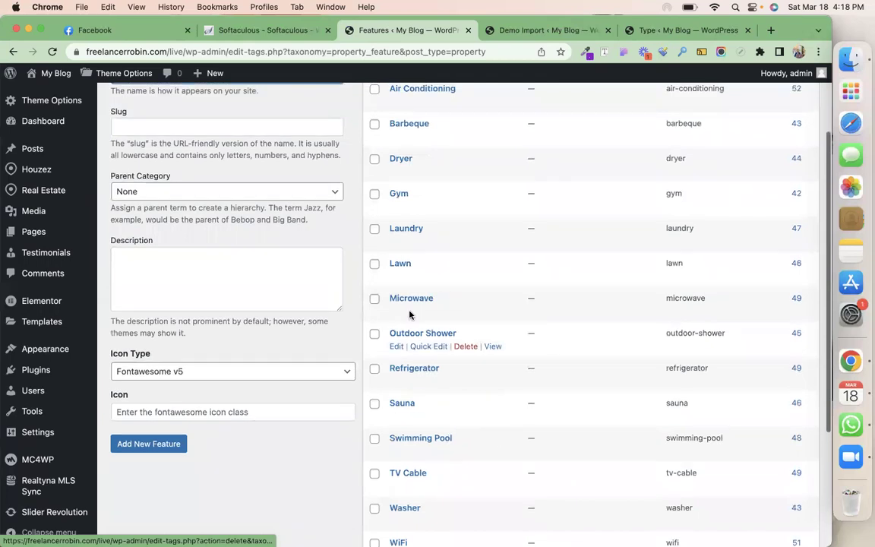
{"action": "scroll", "coordinate": [388, 214], "scroll_direction": "up", "scroll_amount": 2}
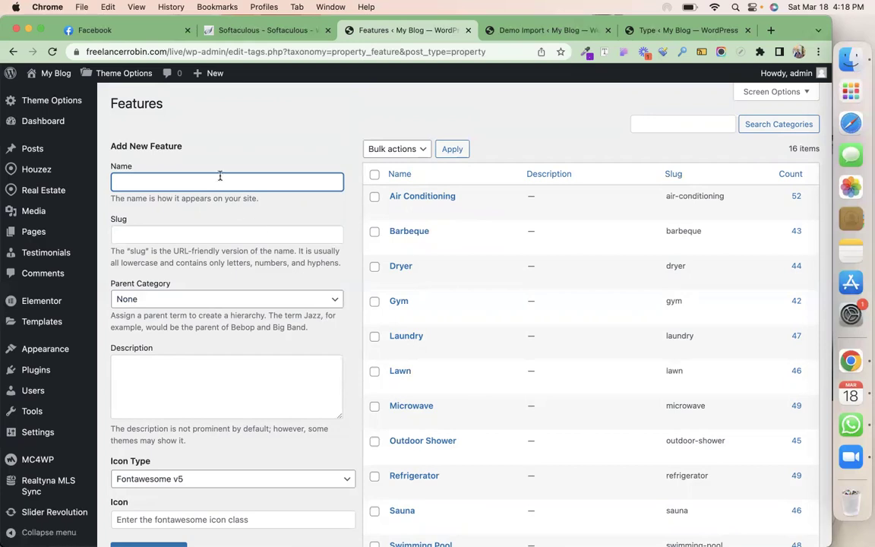
Try adding 'wooden floor' as a new feature, which is rejected as a duplicate
{"action": "type", "text": "wooden floor"}
{"action": "scroll", "coordinate": [199, 270], "scroll_direction": "down", "scroll_amount": 5}
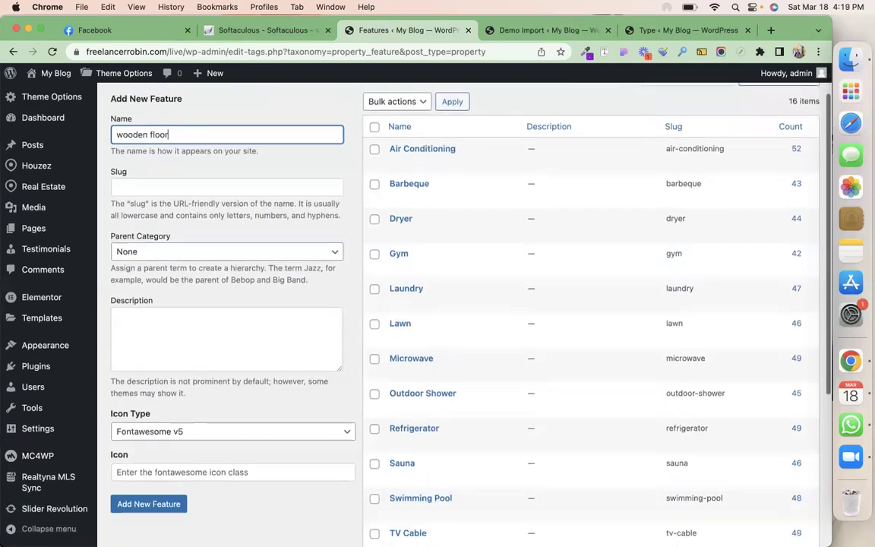
{"action": "left_click", "coordinate": [174, 369]}
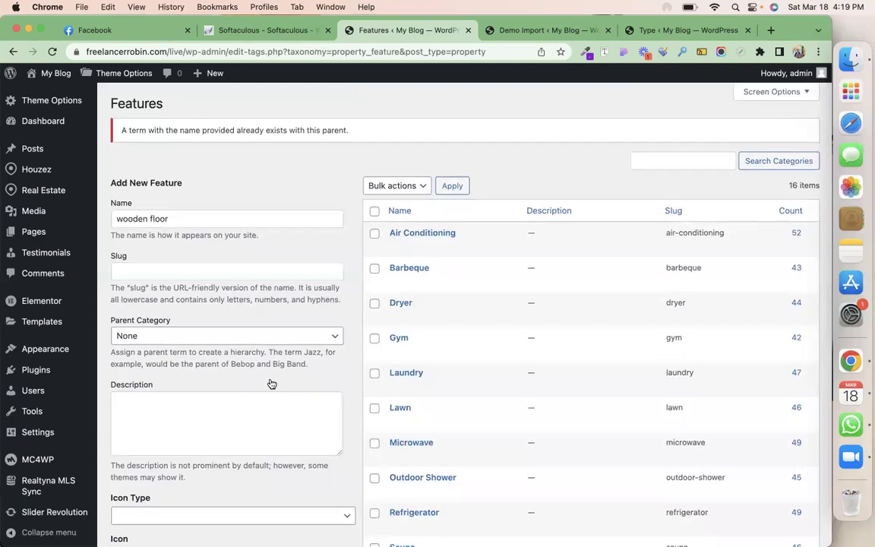
Replace the name with 'marble floor' and add it as a new feature
{"action": "triple_click", "coordinate": [180, 217]}
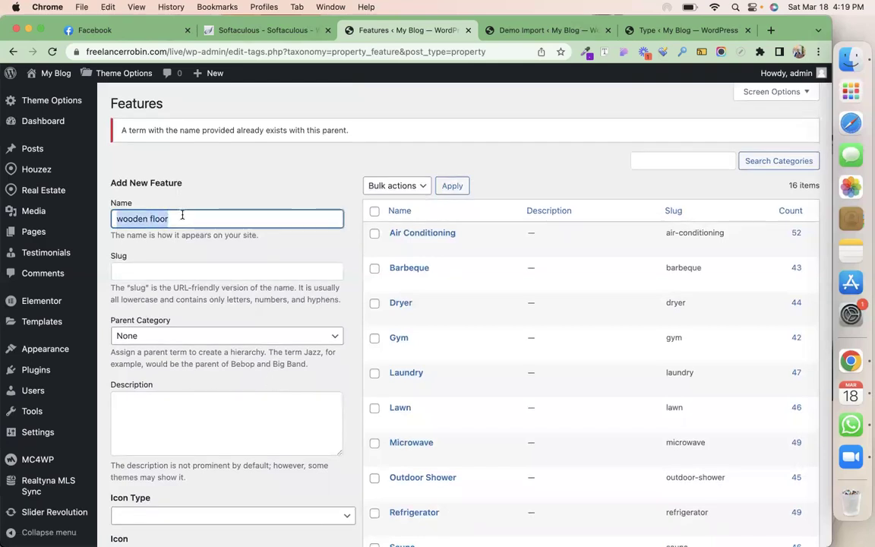
{"action": "type", "text": "marble"}
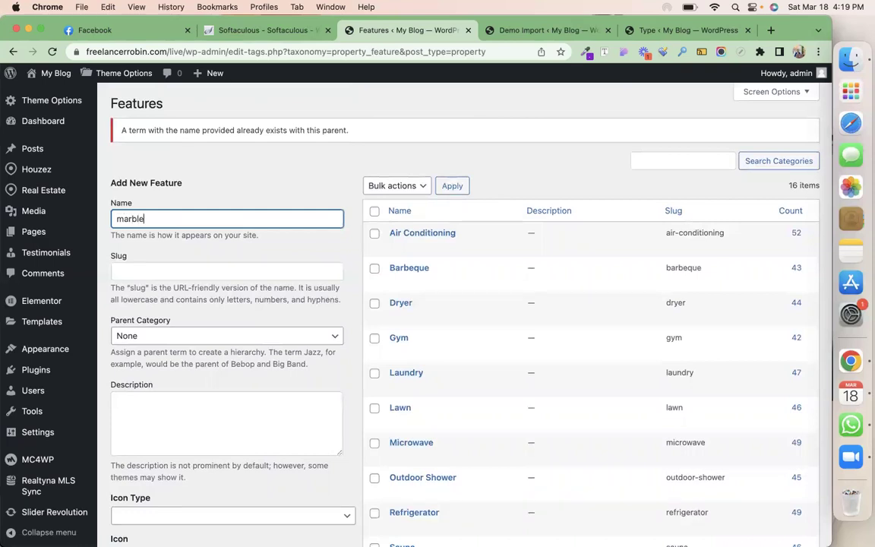
{"action": "type", "text": " floor"}
{"action": "scroll", "coordinate": [117, 257], "scroll_direction": "down", "scroll_amount": 5}
{"action": "left_click", "coordinate": [129, 261]}
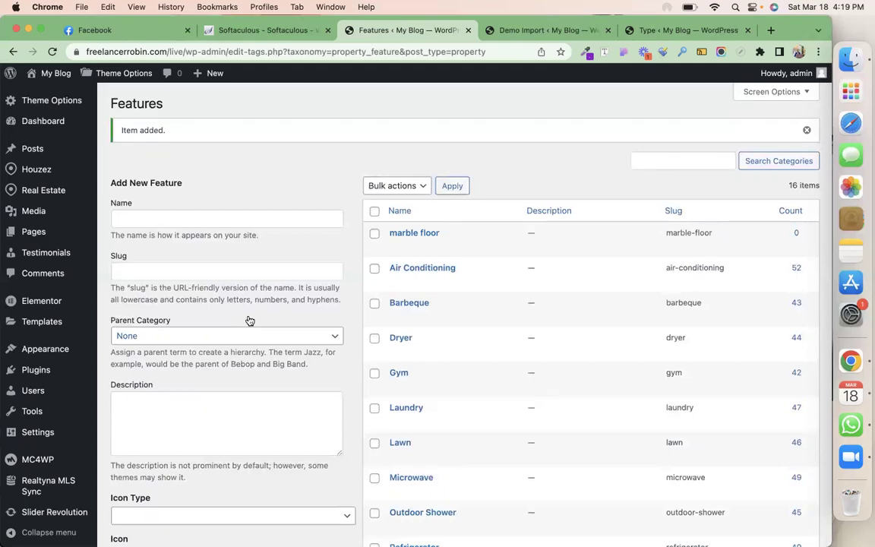
{"action": "scroll", "coordinate": [421, 410], "scroll_direction": "down", "scroll_amount": 5}
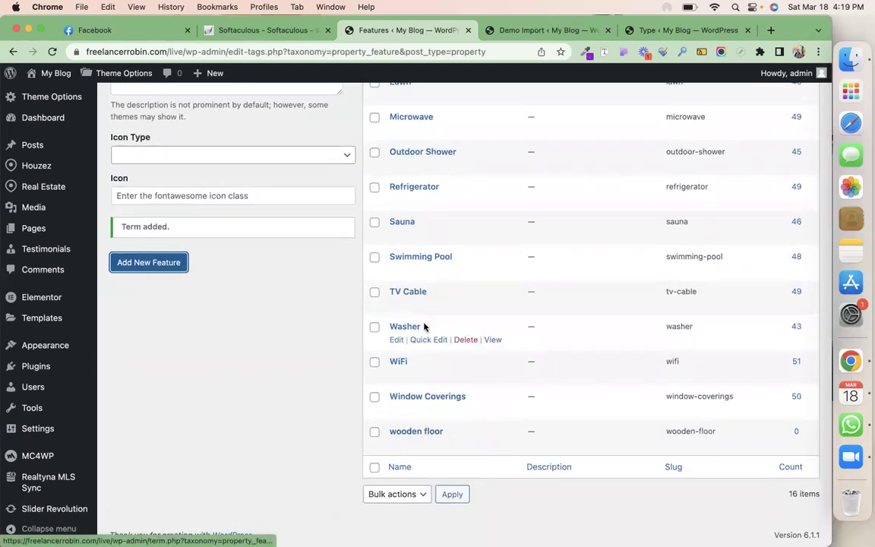
{"action": "scroll", "coordinate": [424, 327], "scroll_direction": "up", "scroll_amount": 5}
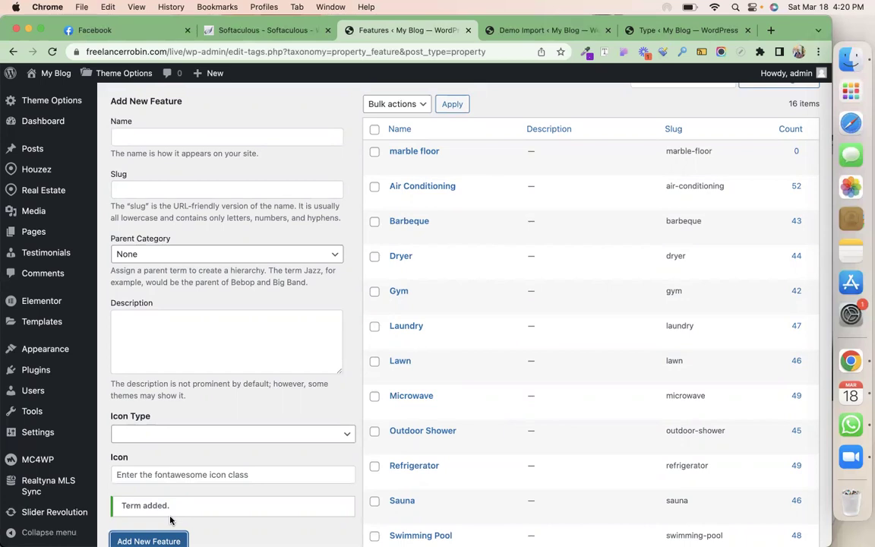
Show the property Labels page listing Best Deal, Hot Offer, Open House and Sold
{"action": "mouse_move", "coordinate": [40, 188]}
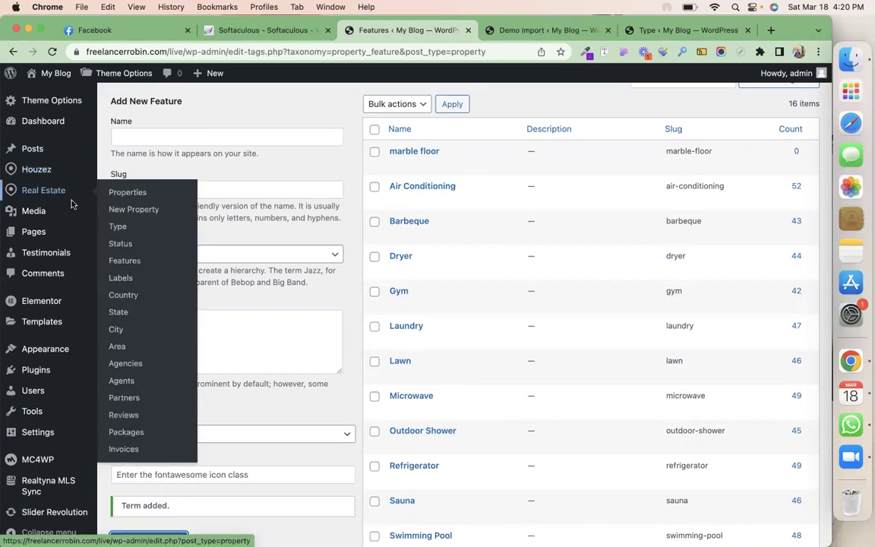
{"action": "left_click", "coordinate": [124, 279]}
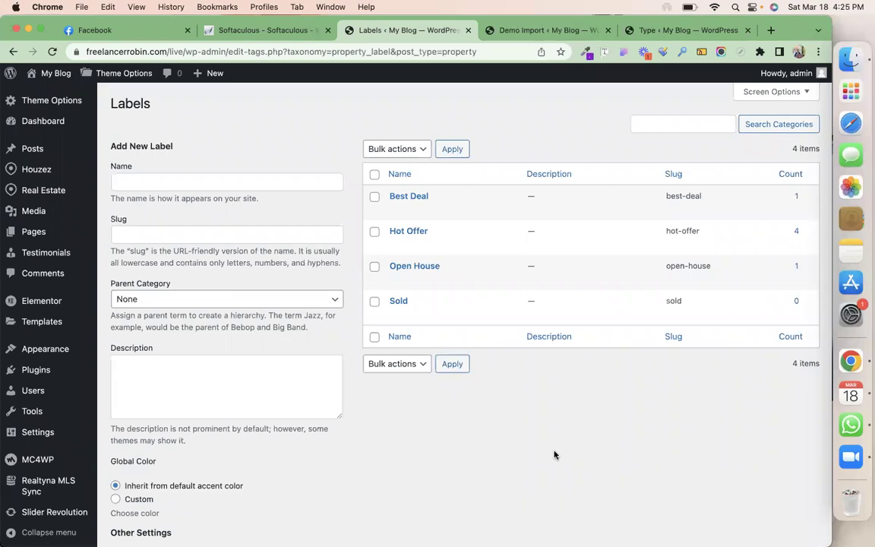
{"action": "key", "text": "XF86AudioRaiseVolume"}
{"action": "mouse_move", "coordinate": [50, 190]}
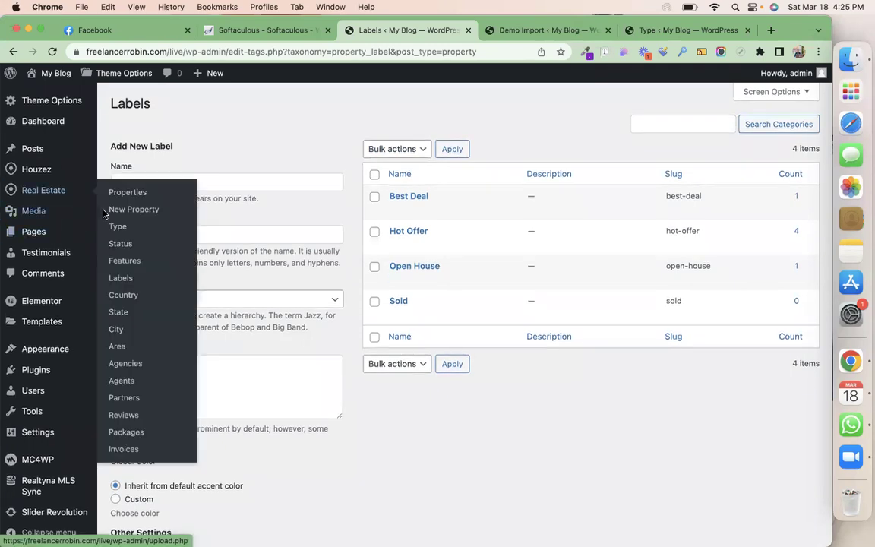
On the Country page, add 'India' as a new property country
{"action": "left_click", "coordinate": [124, 296]}
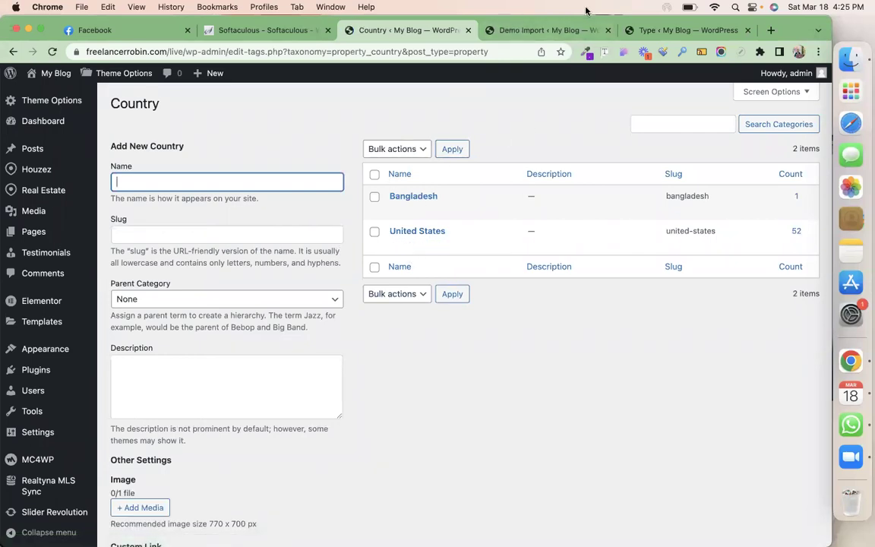
{"action": "left_click", "coordinate": [562, 30]}
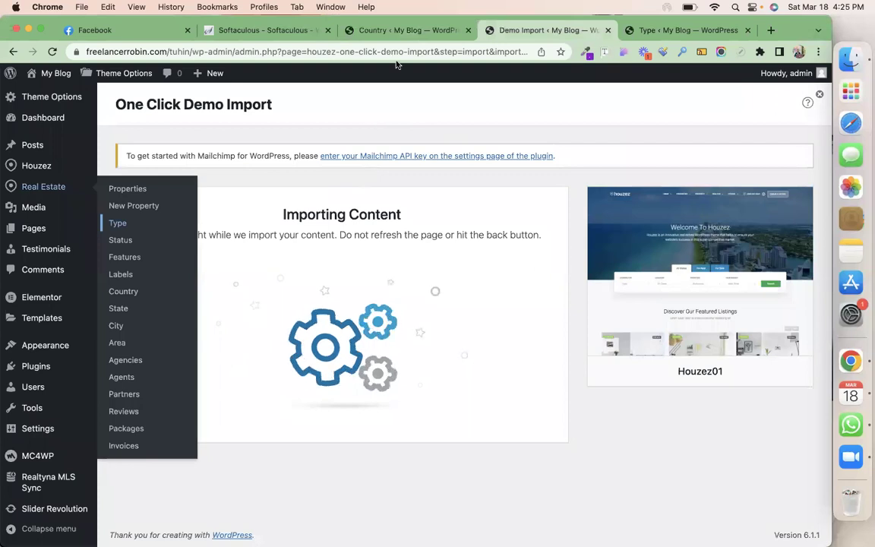
{"action": "left_click", "coordinate": [402, 32]}
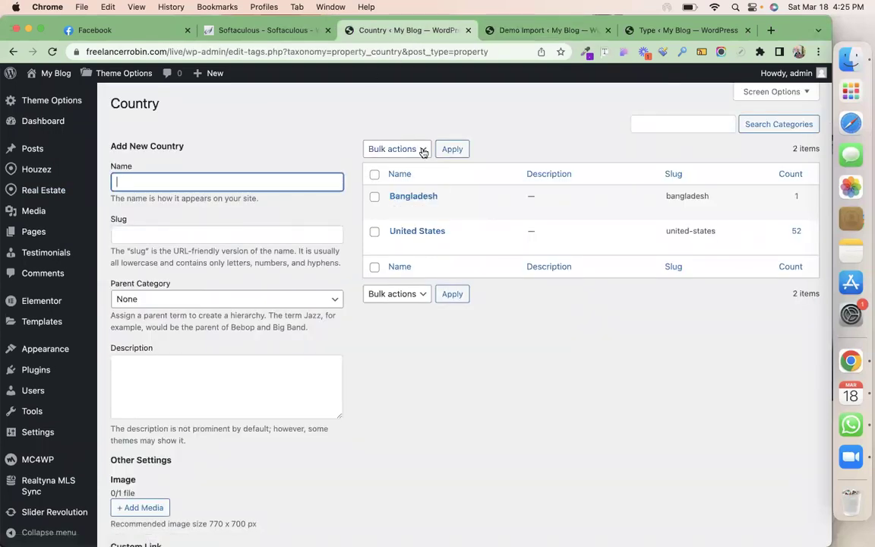
{"action": "type", "text": "India"}
{"action": "scroll", "coordinate": [147, 390], "scroll_direction": "down", "scroll_amount": 5}
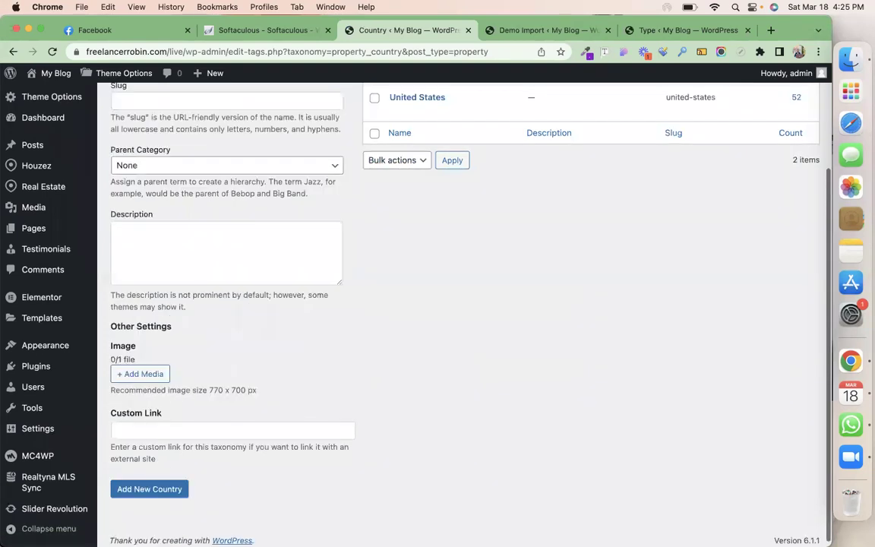
{"action": "left_click", "coordinate": [173, 484]}
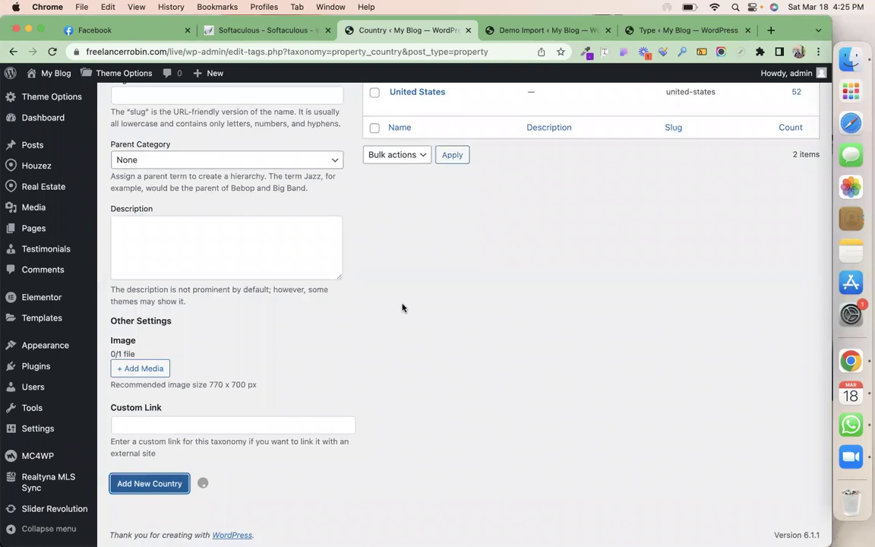
{"action": "scroll", "coordinate": [403, 305], "scroll_direction": "up", "scroll_amount": 5}
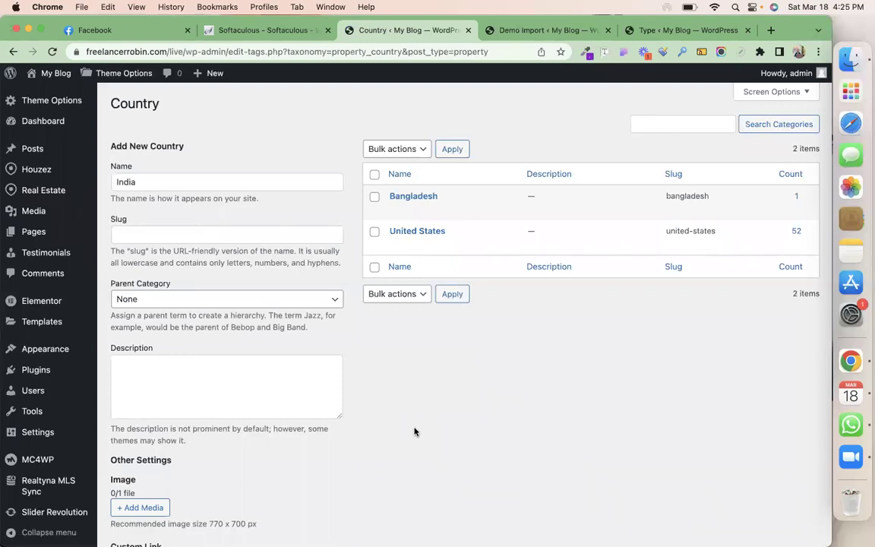
{"action": "key", "text": "Return"}
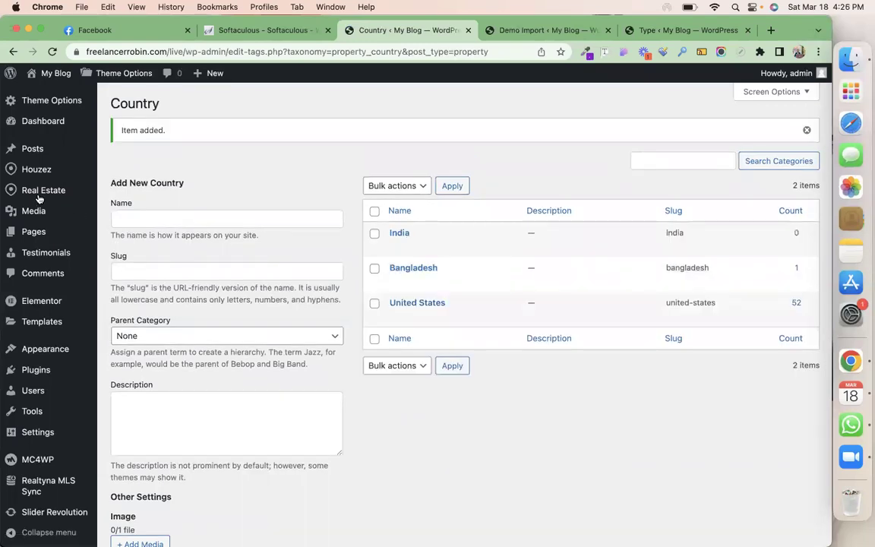
{"action": "mouse_move", "coordinate": [38, 189]}
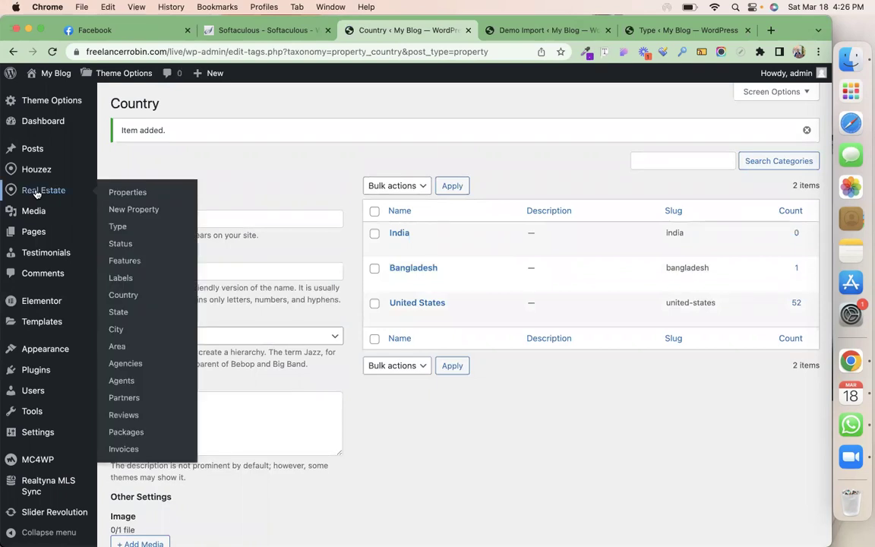
On the State page, add 'West Bengal' as a new property state
{"action": "left_click", "coordinate": [122, 314]}
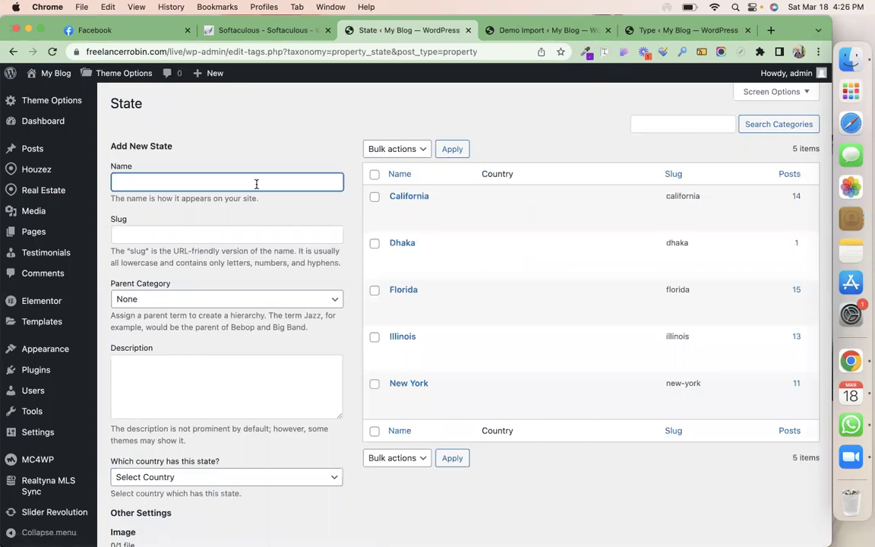
{"action": "type", "text": "West Bengal"}
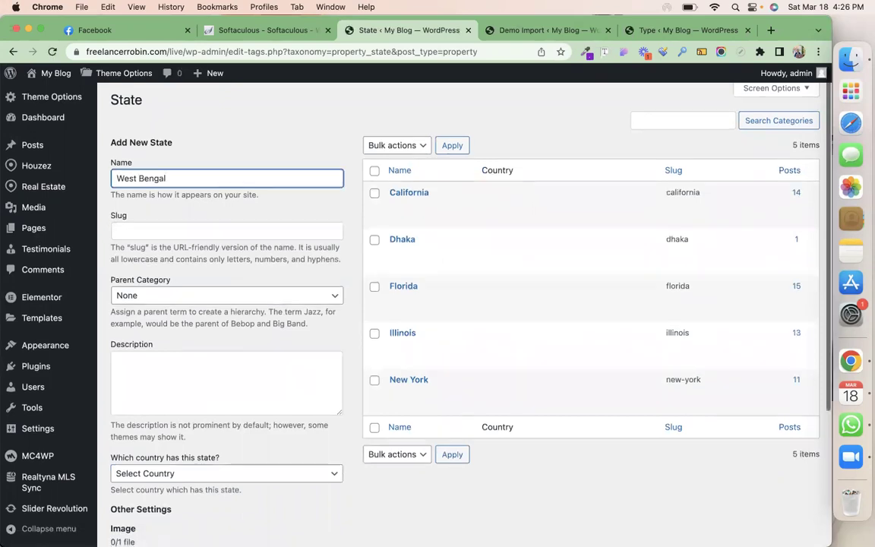
{"action": "scroll", "coordinate": [166, 488], "scroll_direction": "down", "scroll_amount": 5}
{"action": "left_click", "coordinate": [166, 488]}
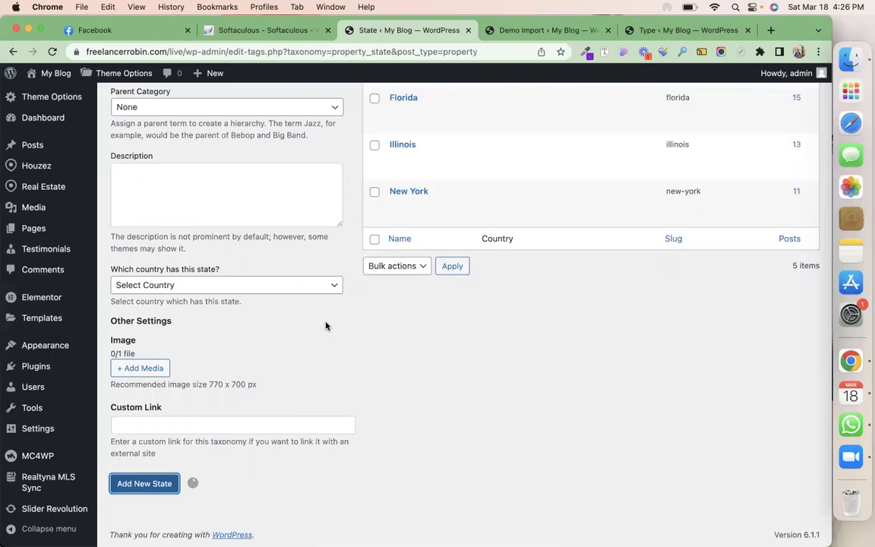
{"action": "scroll", "coordinate": [326, 326], "scroll_direction": "up", "scroll_amount": 3}
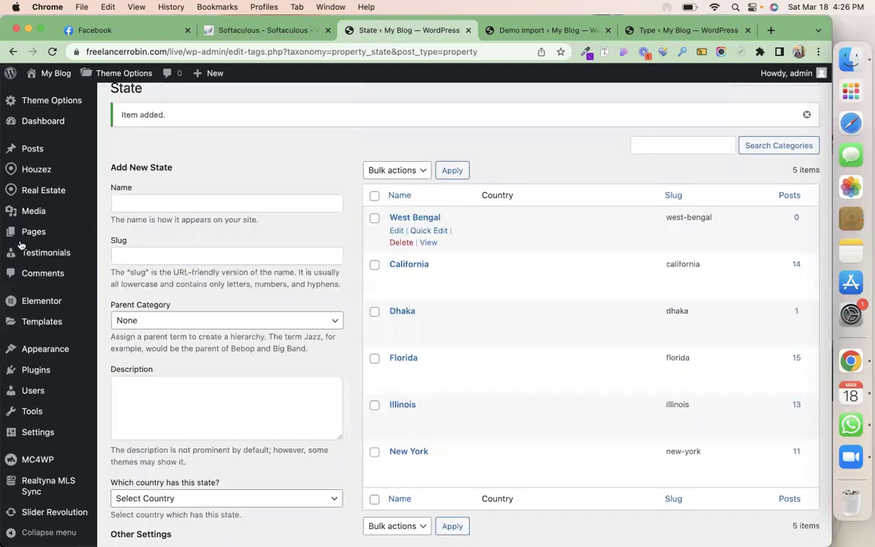
{"action": "mouse_move", "coordinate": [35, 190]}
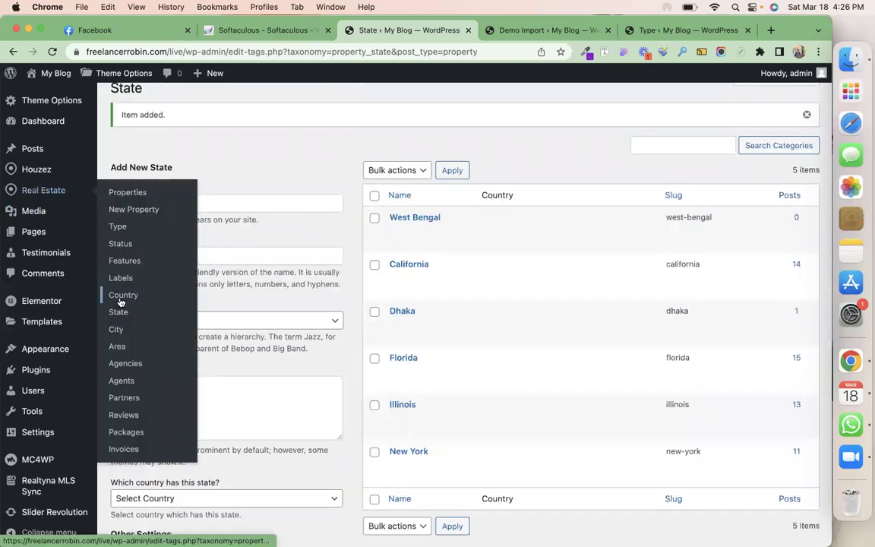
{"action": "left_click", "coordinate": [118, 332]}
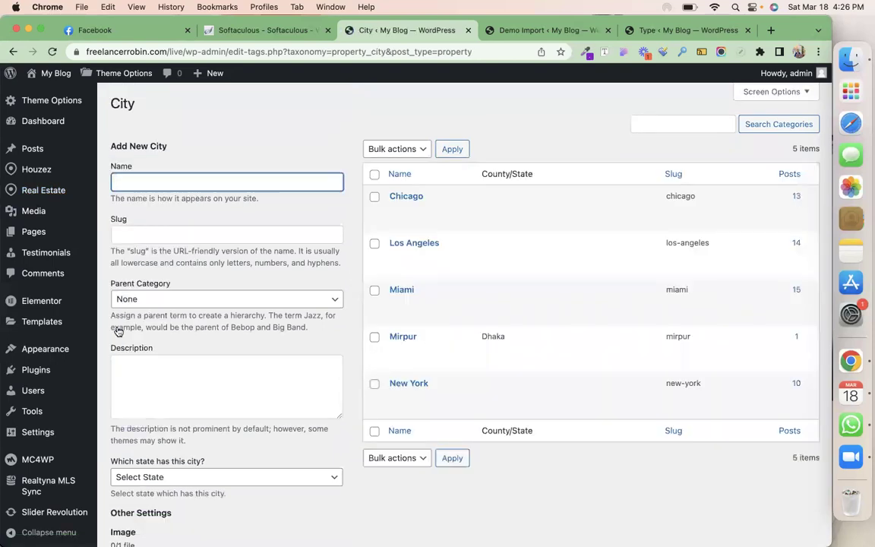
Add 'Kolkata' to the property city list
{"action": "type", "text": "Kolkata"}
{"action": "scroll", "coordinate": [57, 461], "scroll_direction": "down", "scroll_amount": 5}
{"action": "left_click", "coordinate": [140, 484]}
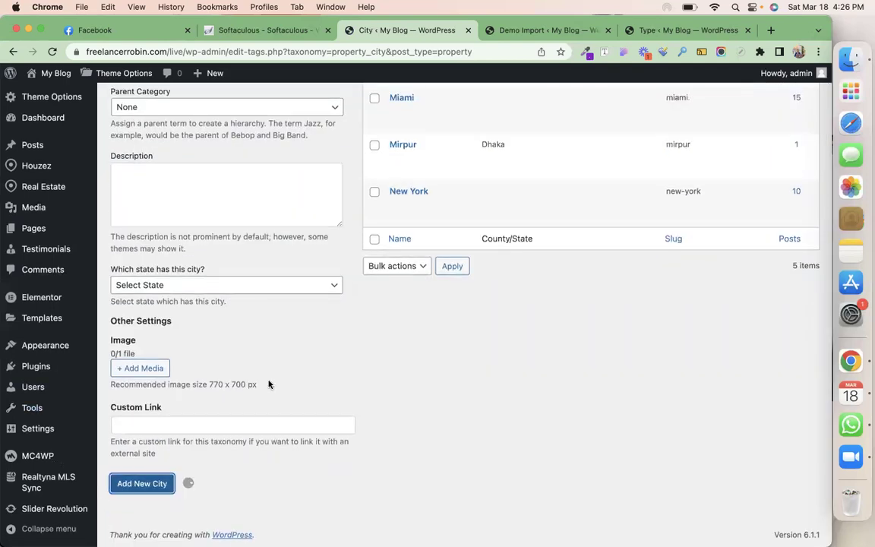
{"action": "scroll", "coordinate": [281, 376], "scroll_direction": "down", "scroll_amount": 1}
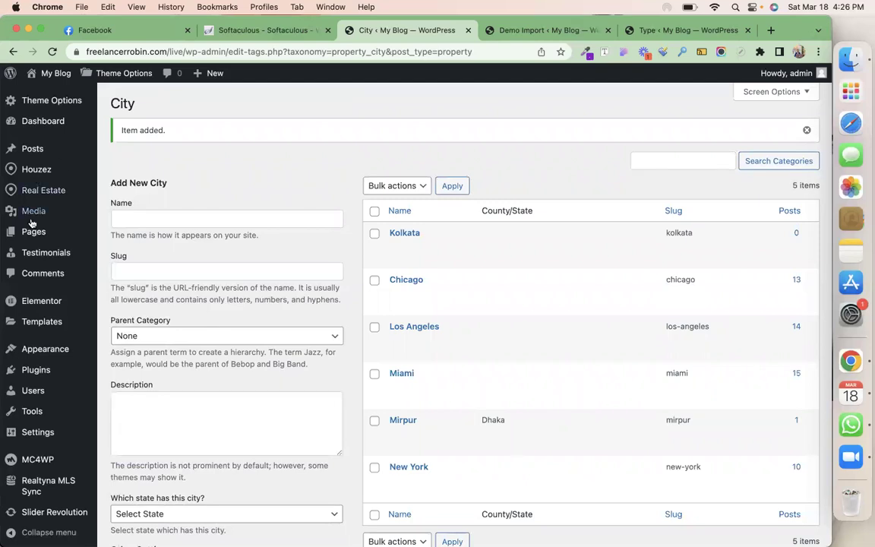
On the Area page, replace the typed 'New market' with 'Shyam Bazar' and add it
{"action": "mouse_move", "coordinate": [38, 190]}
{"action": "left_click", "coordinate": [118, 347]}
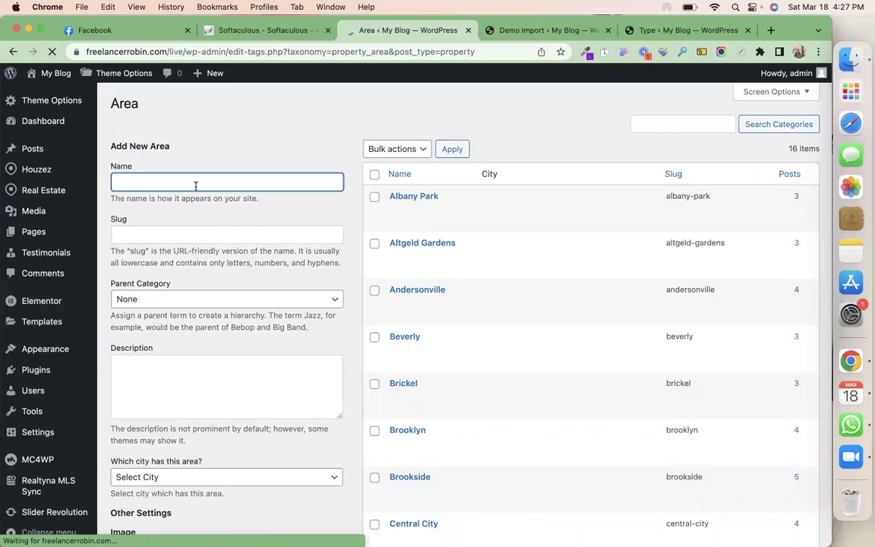
{"action": "type", "text": "New market"}
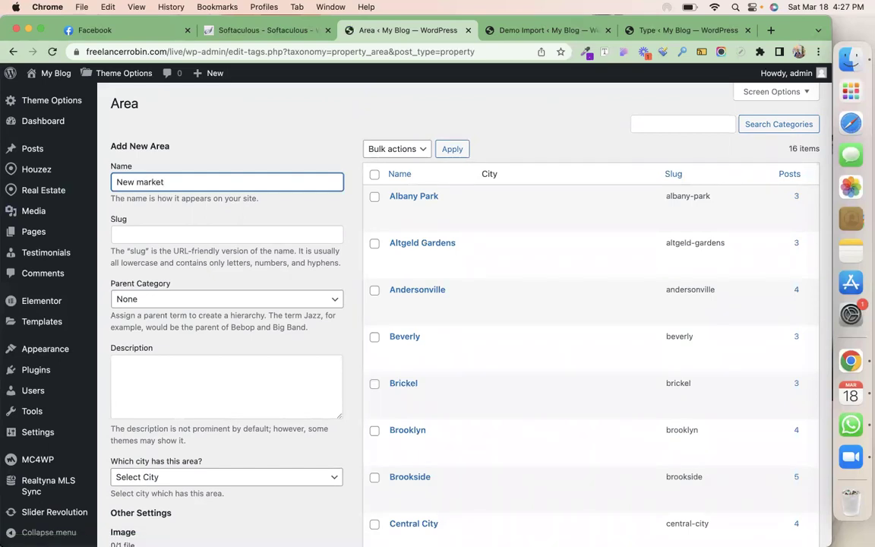
{"action": "key", "text": "super+a"}
{"action": "type", "text": "Shyam Bazar"}
{"action": "scroll", "coordinate": [150, 215], "scroll_direction": "down", "scroll_amount": 10}
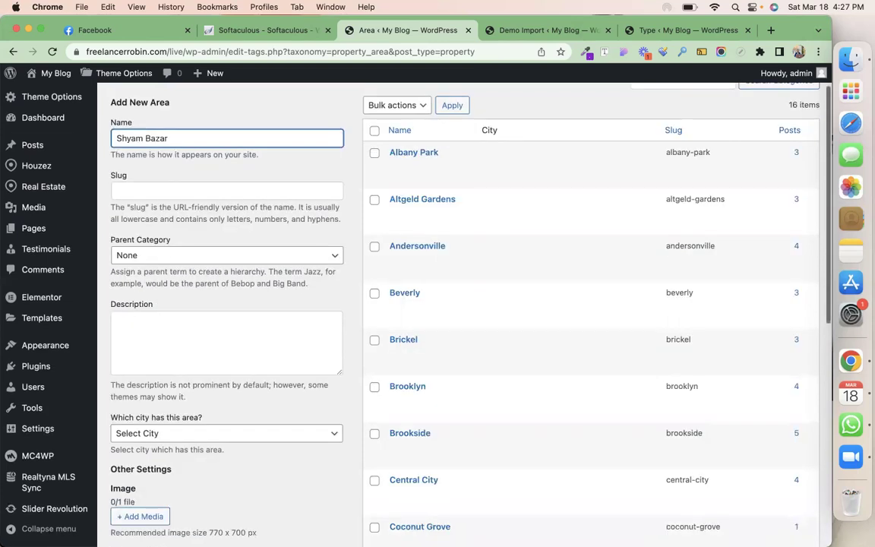
{"action": "left_click", "coordinate": [154, 185]}
{"action": "scroll", "coordinate": [243, 254], "scroll_direction": "up", "scroll_amount": 5}
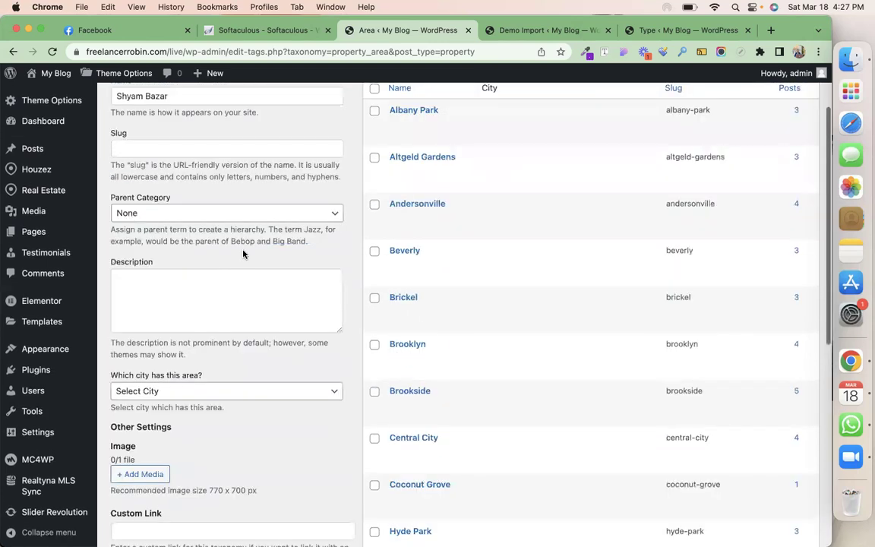
{"action": "scroll", "coordinate": [243, 253], "scroll_direction": "up", "scroll_amount": 2}
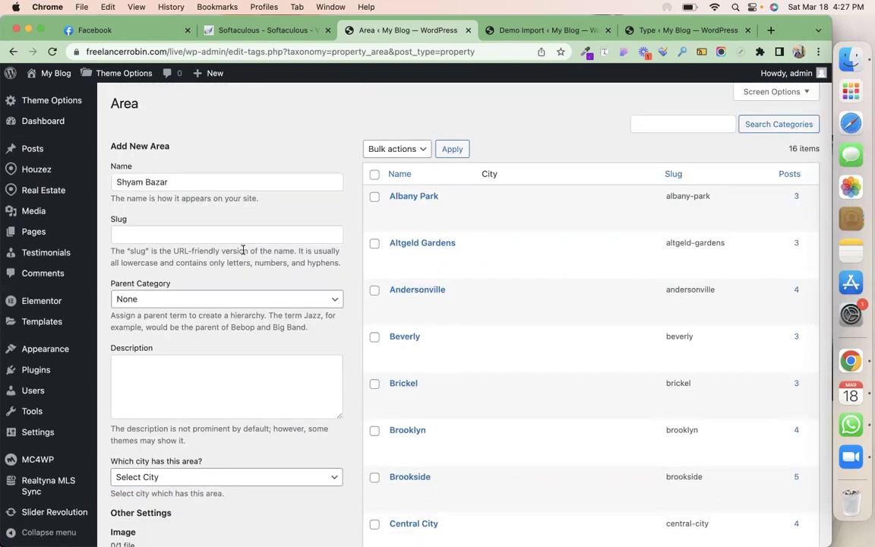
{"action": "scroll", "coordinate": [456, 406], "scroll_direction": "down", "scroll_amount": 2}
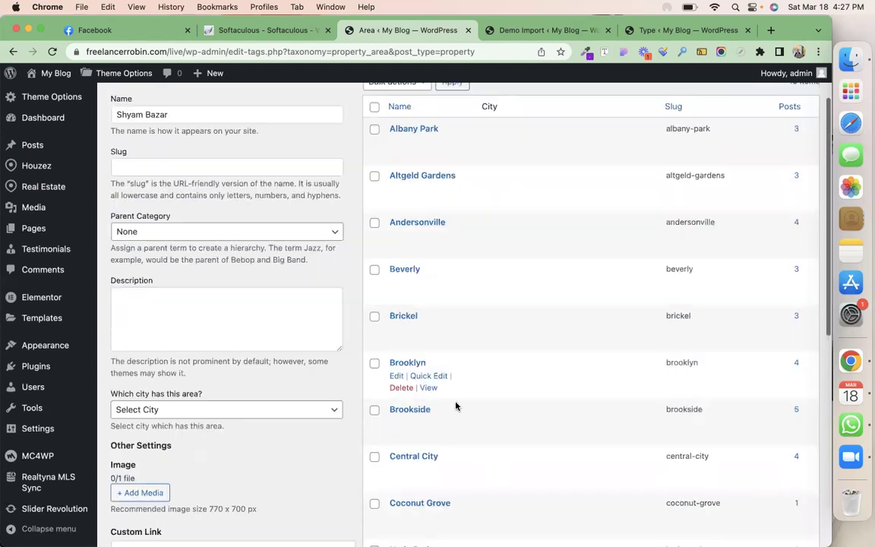
{"action": "scroll", "coordinate": [471, 326], "scroll_direction": "down", "scroll_amount": 3}
{"action": "key", "text": "Return"}
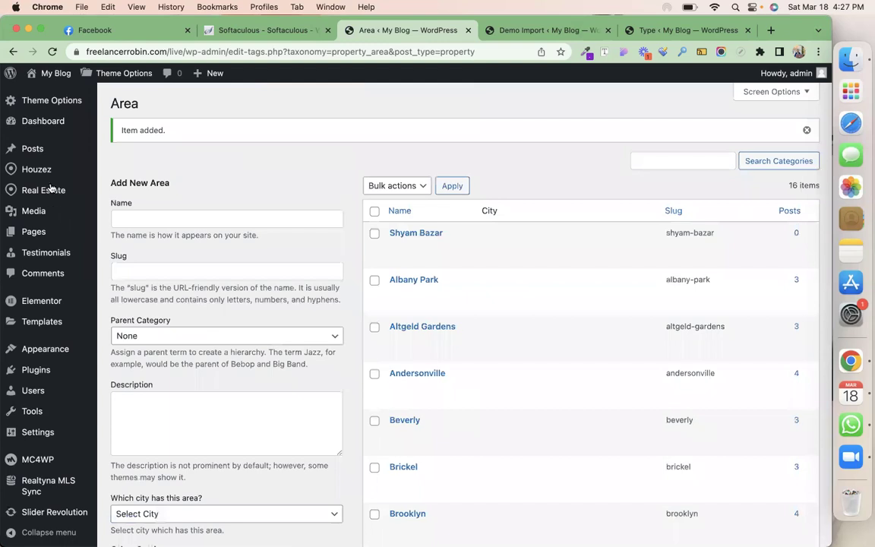
From the Agencies list, start a blank Add New Agency entry
{"action": "mouse_move", "coordinate": [53, 189]}
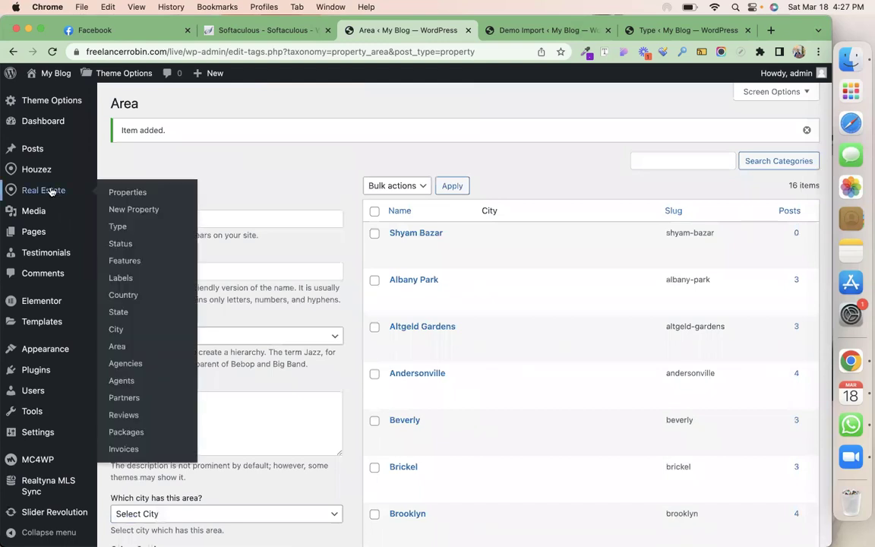
{"action": "left_click", "coordinate": [133, 367]}
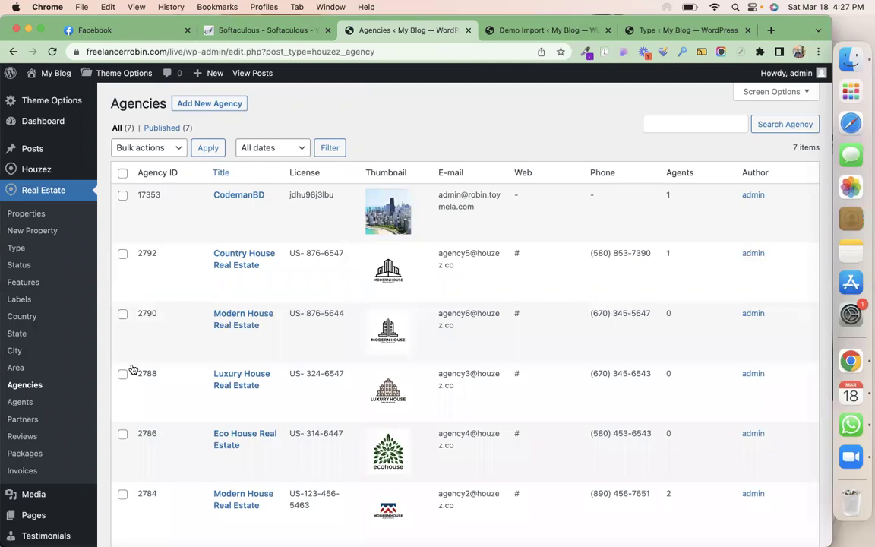
{"action": "left_click", "coordinate": [205, 104]}
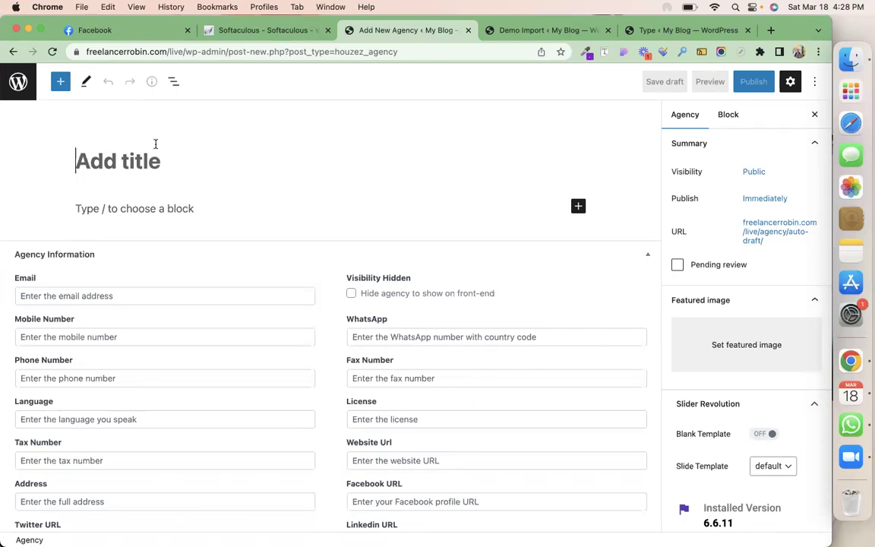
Title the agency 'Web Battalion', autofill email, mobile and address, and enter the license number
{"action": "type", "text": "Web Battalion"}
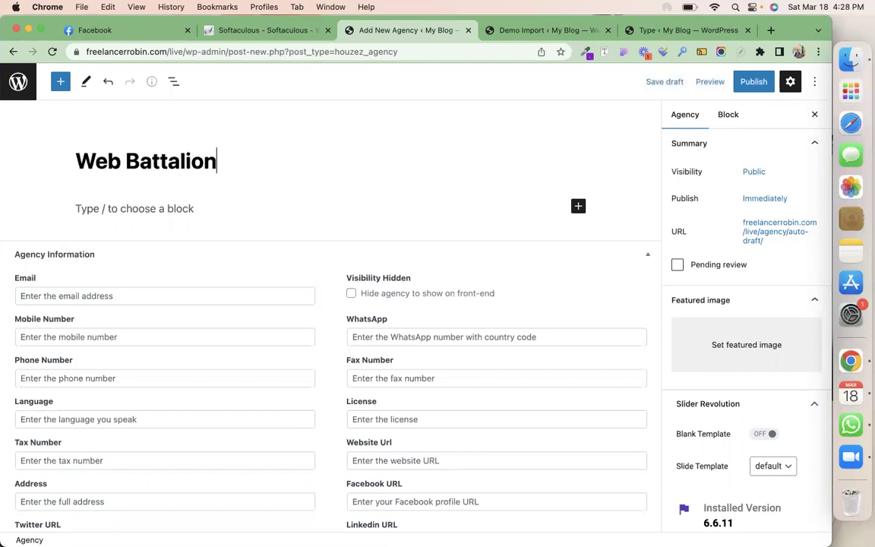
{"action": "scroll", "coordinate": [84, 143], "scroll_direction": "down", "scroll_amount": 3}
{"action": "left_click", "coordinate": [106, 220]}
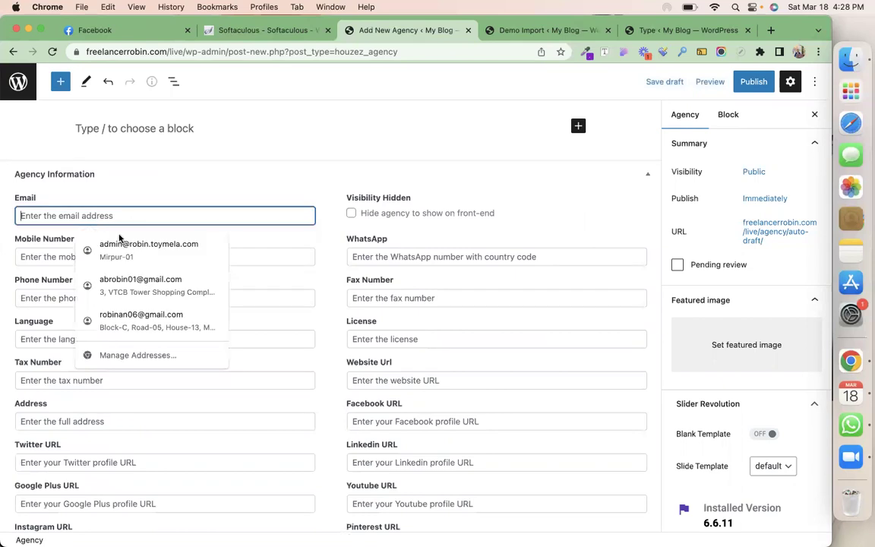
{"action": "left_click", "coordinate": [125, 246]}
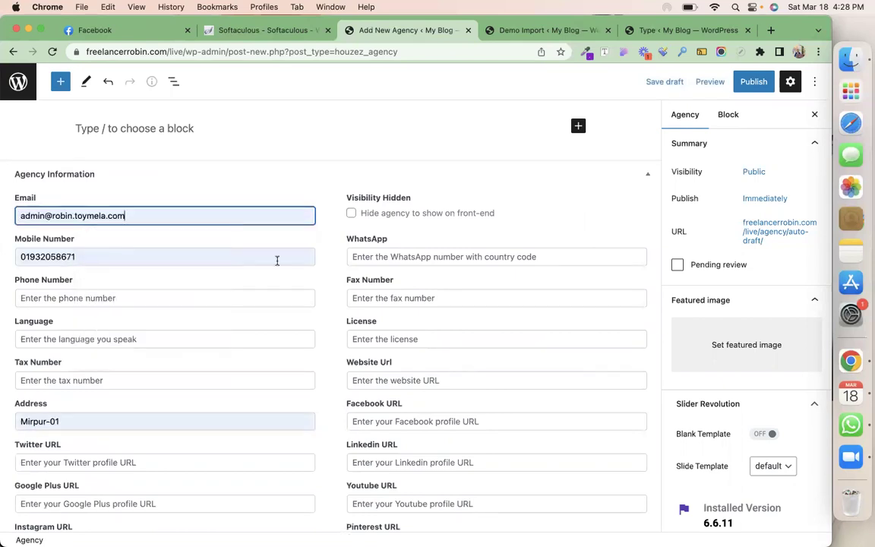
{"action": "left_click", "coordinate": [370, 339]}
{"action": "type", "text": "hdfg"}
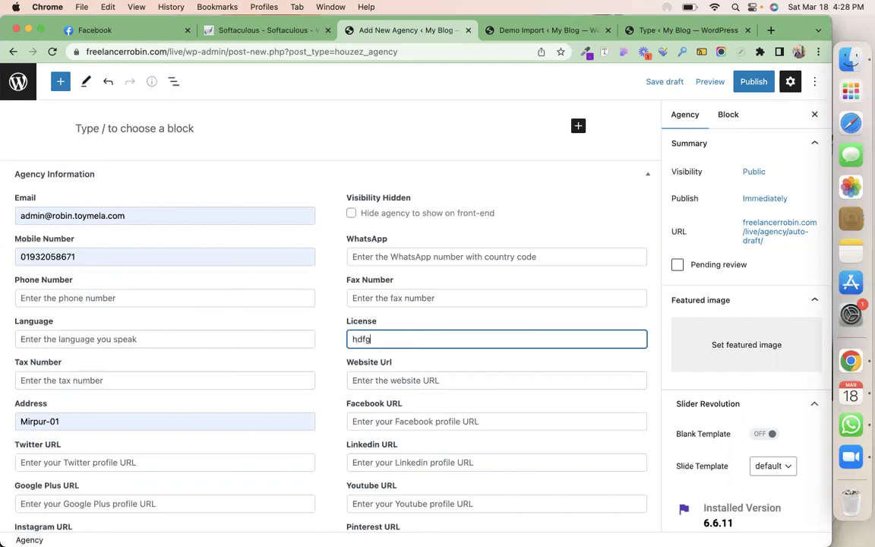
{"action": "type", "text": "637bkd"}
Set the agency languages to English, Bengali, Hindi
{"action": "scroll", "coordinate": [392, 307], "scroll_direction": "down", "scroll_amount": 2}
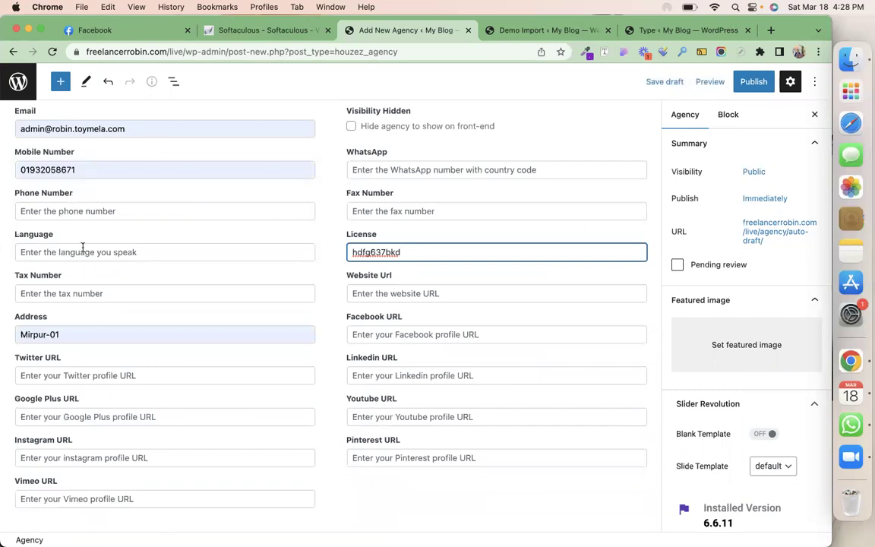
{"action": "left_click", "coordinate": [94, 252]}
{"action": "left_click", "coordinate": [102, 283]}
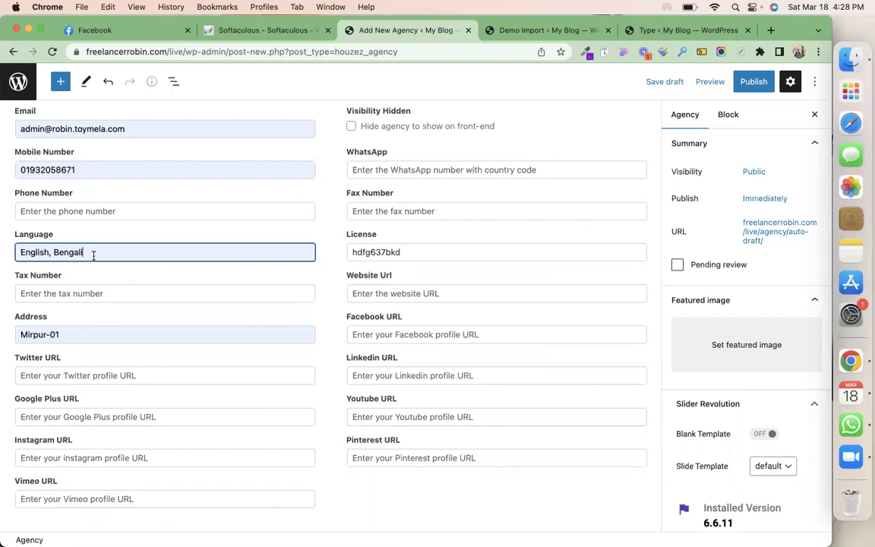
{"action": "type", "text": ", Hindi"}
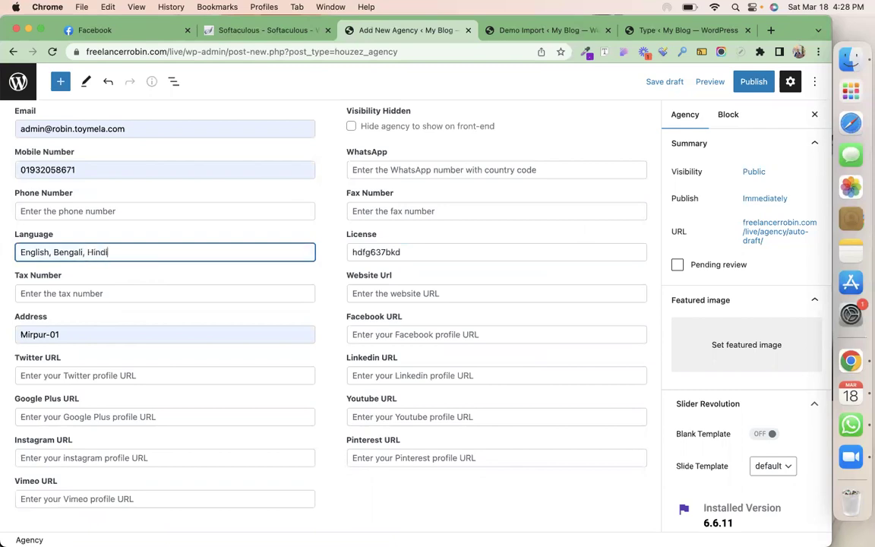
Begin choosing the agency's featured image from the Agency sidebar tab
{"action": "scroll", "coordinate": [219, 405], "scroll_direction": "up", "scroll_amount": 5}
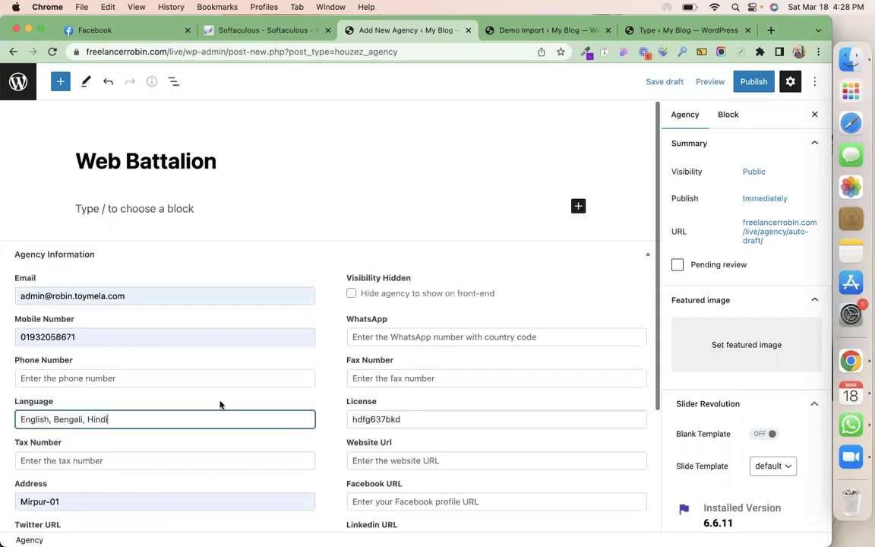
{"action": "left_click", "coordinate": [693, 116]}
{"action": "scroll", "coordinate": [728, 277], "scroll_direction": "down", "scroll_amount": 5}
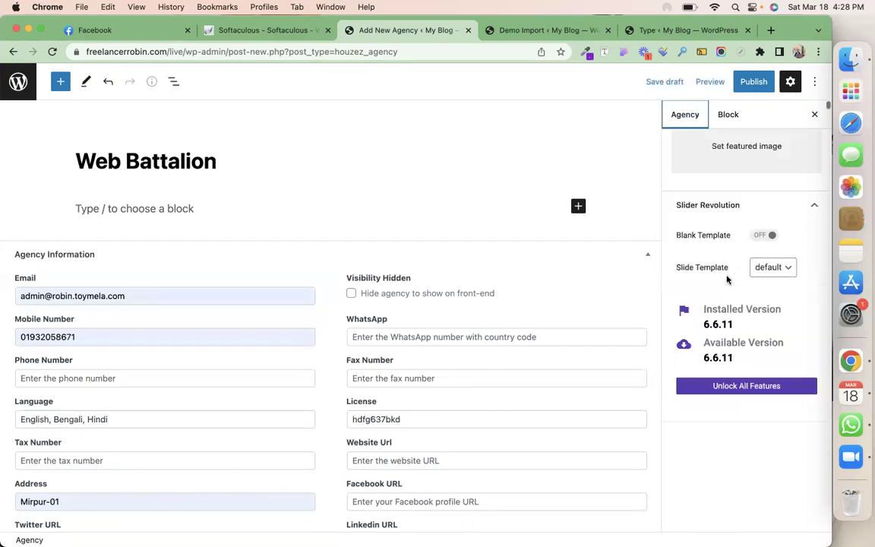
{"action": "scroll", "coordinate": [727, 277], "scroll_direction": "up", "scroll_amount": 3}
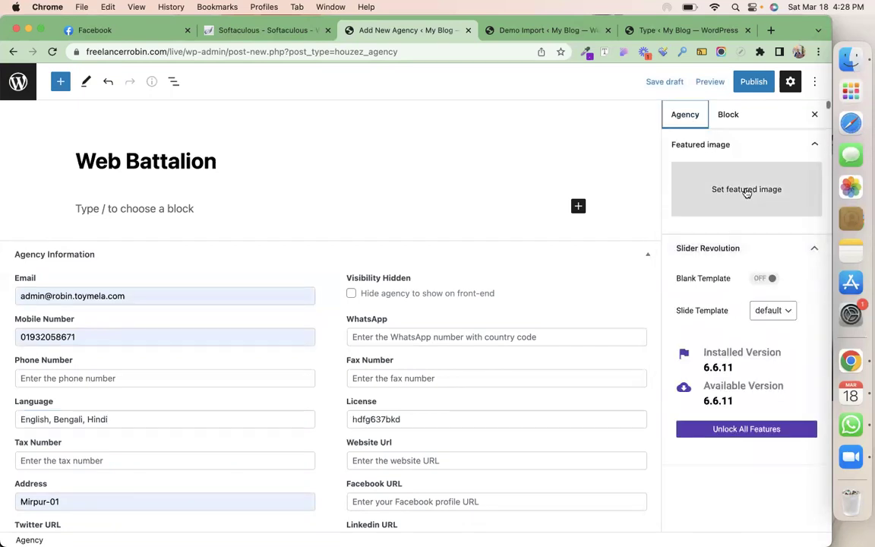
{"action": "left_click", "coordinate": [746, 189]}
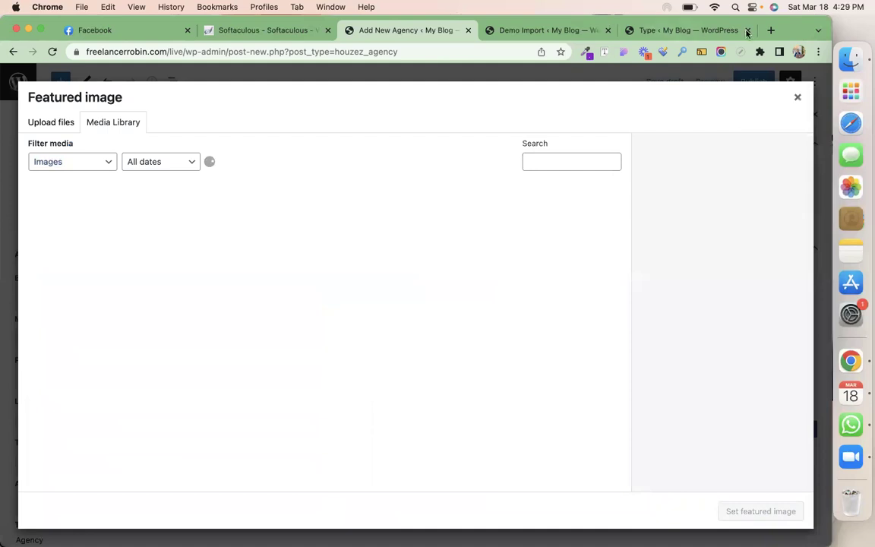
Copy the 'What is Lorem Ipsum' paragraph from lipsum.com in a new browser tab
{"action": "left_click", "coordinate": [770, 31]}
{"action": "type", "text": "lo"}
{"action": "key", "text": "Return"}
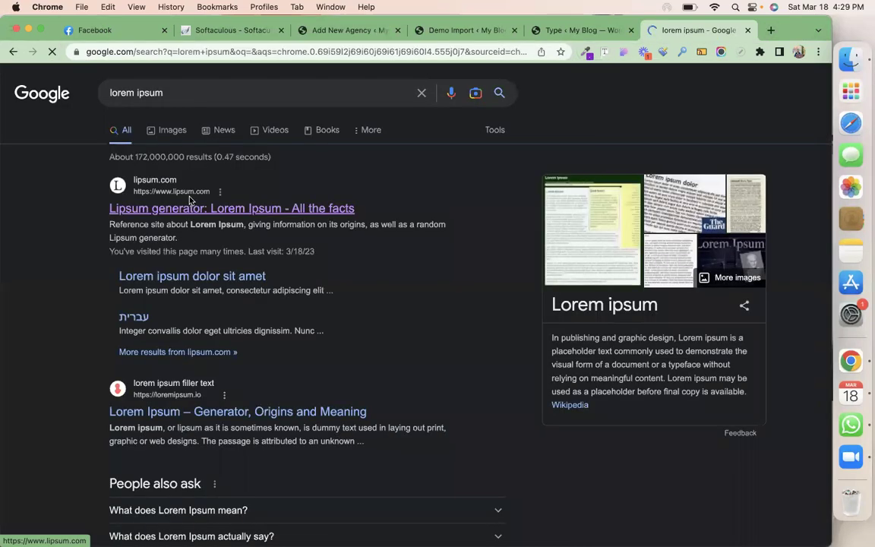
{"action": "left_click", "coordinate": [190, 202]}
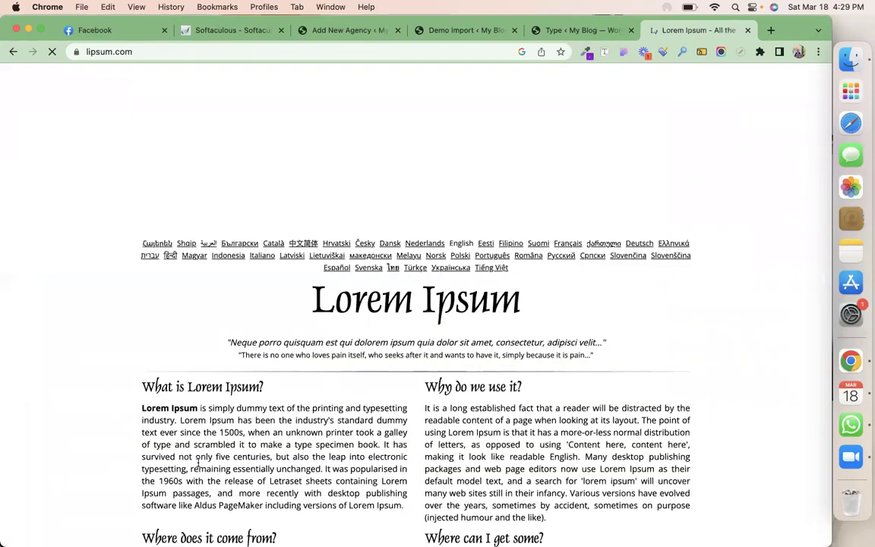
{"action": "triple_click", "coordinate": [199, 462]}
{"action": "key", "text": "super+c"}
{"action": "left_click", "coordinate": [309, 29]}
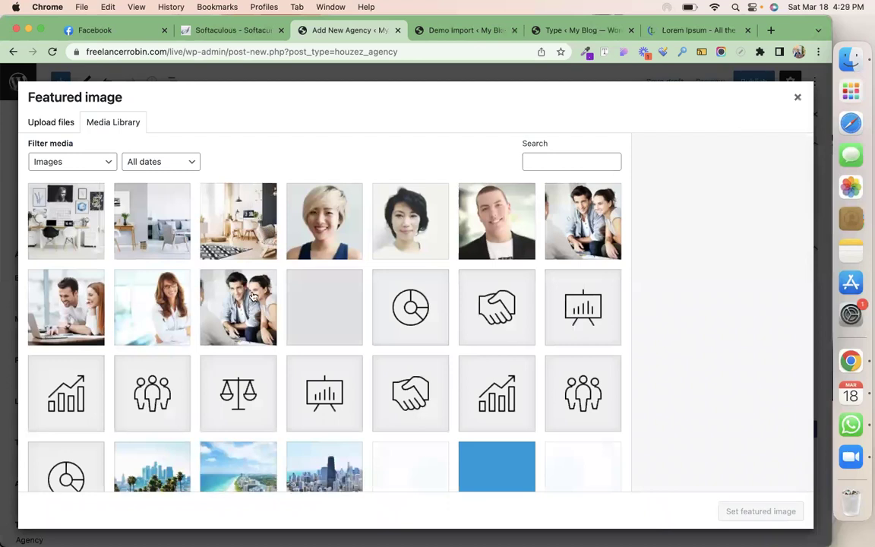
Set slider2 as the featured image and paste the Lorem Ipsum text as the description
{"action": "left_click", "coordinate": [250, 319]}
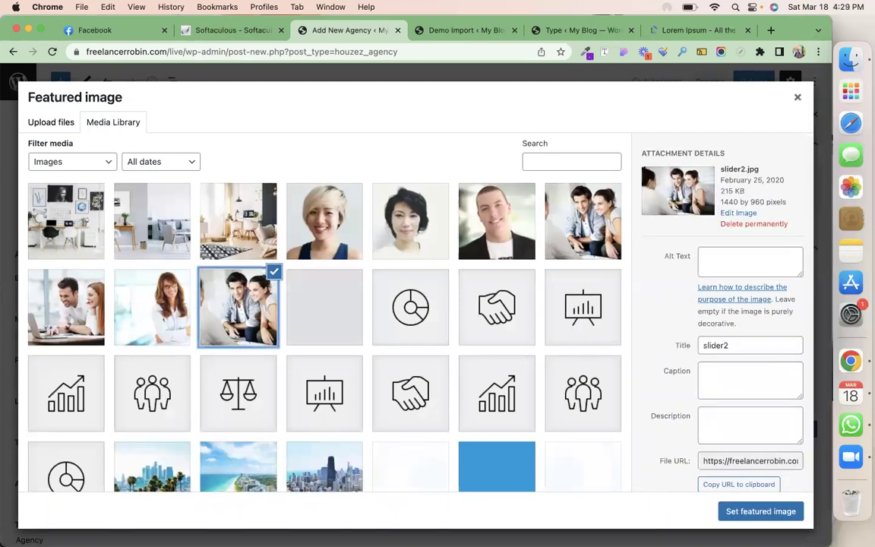
{"action": "left_click", "coordinate": [743, 514]}
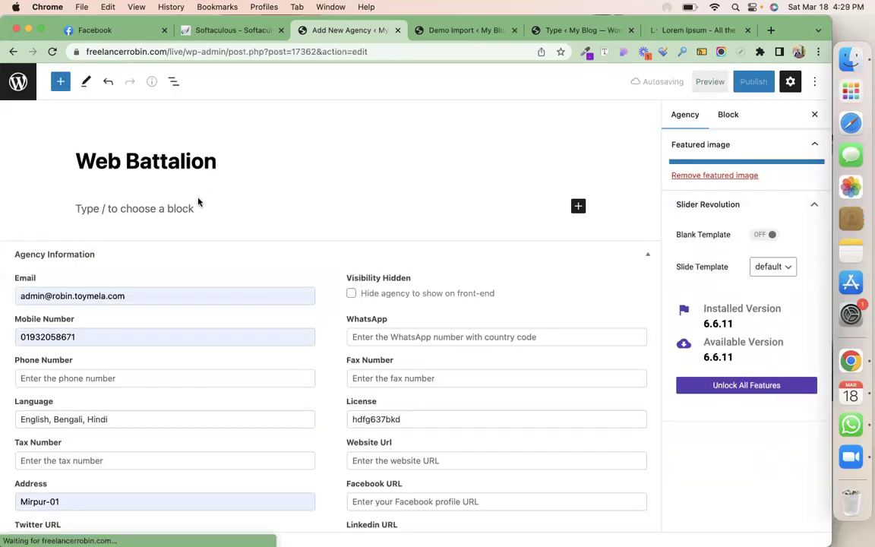
{"action": "left_click", "coordinate": [199, 207]}
{"action": "key", "text": "super+v"}
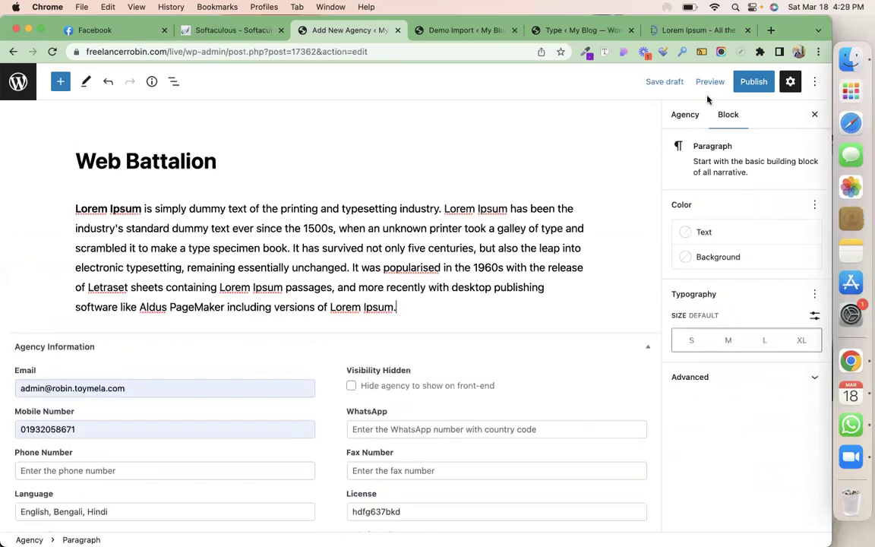
Publish the Web Battalion agency and return to the admin dashboard
{"action": "left_click", "coordinate": [753, 81]}
{"action": "left_click", "coordinate": [712, 83]}
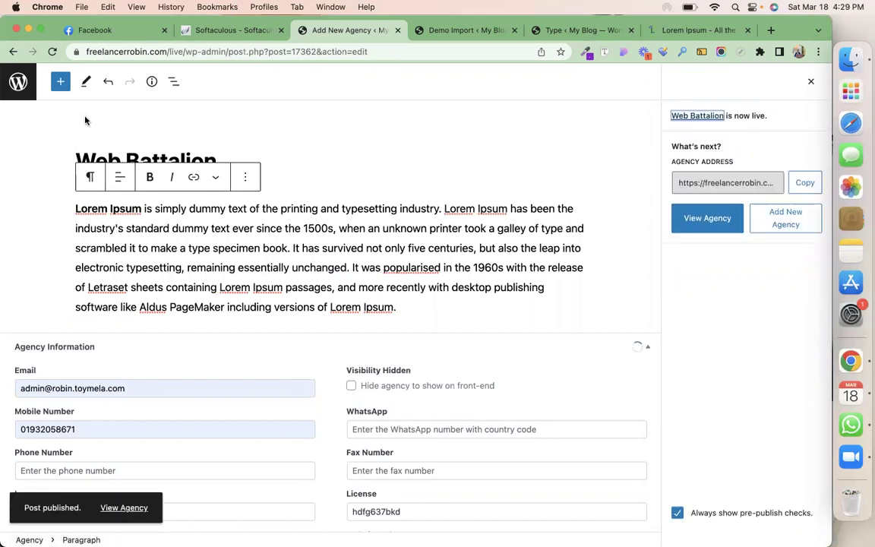
{"action": "left_click", "coordinate": [17, 82]}
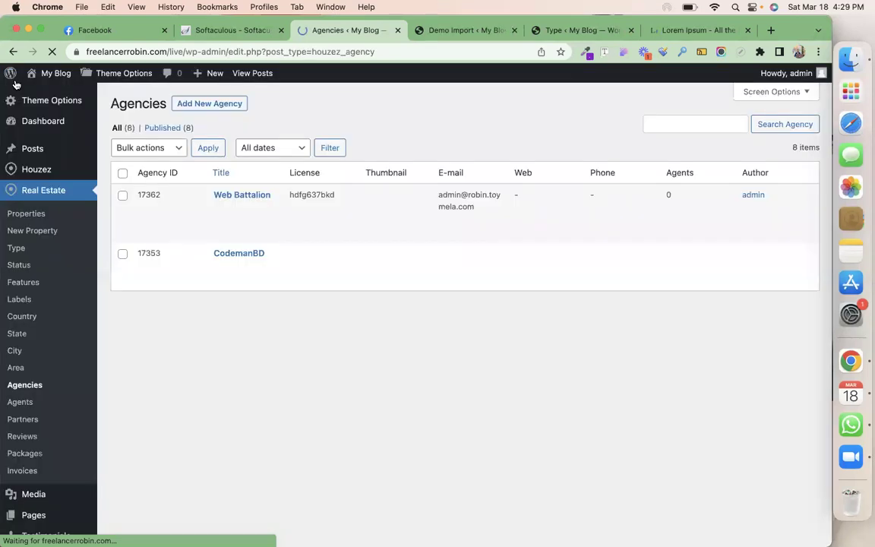
Go through Real Estate > Agents to the agent Categories page, which lists no categories
{"action": "left_click", "coordinate": [20, 404]}
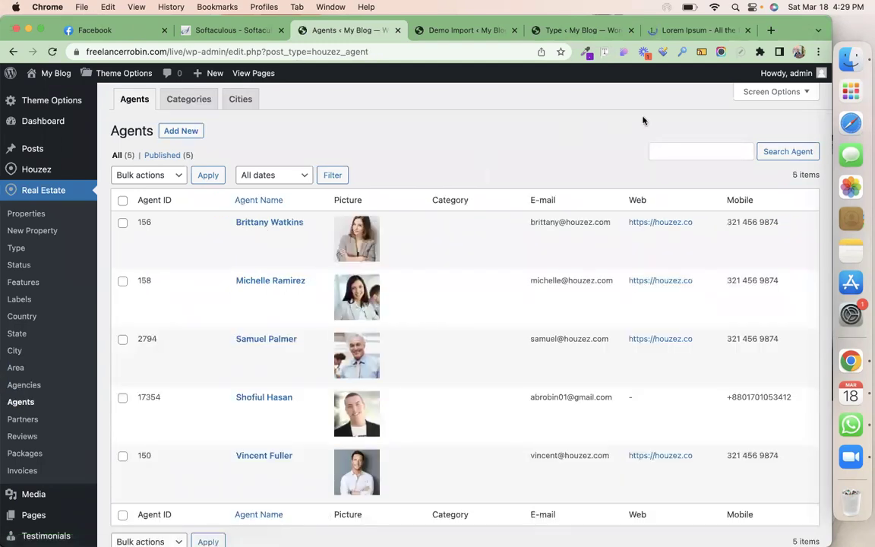
{"action": "left_click", "coordinate": [173, 130]}
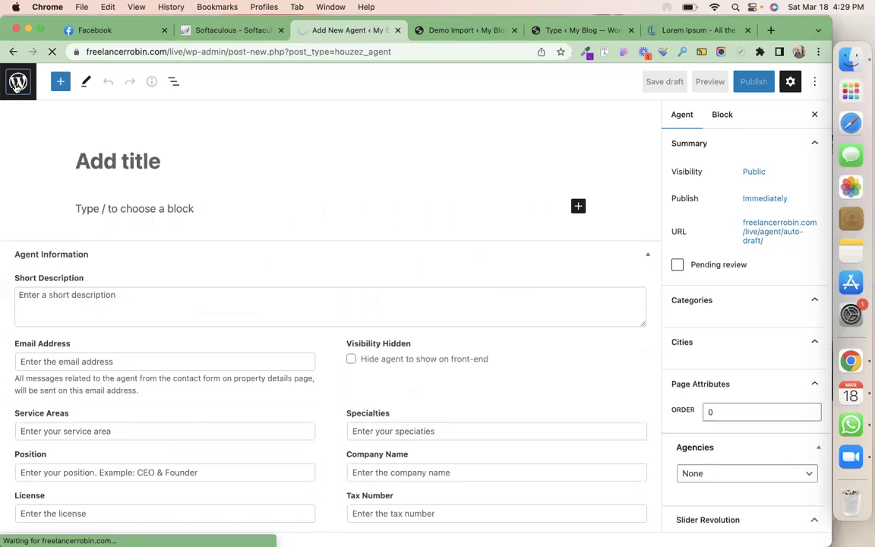
{"action": "left_click", "coordinate": [16, 85]}
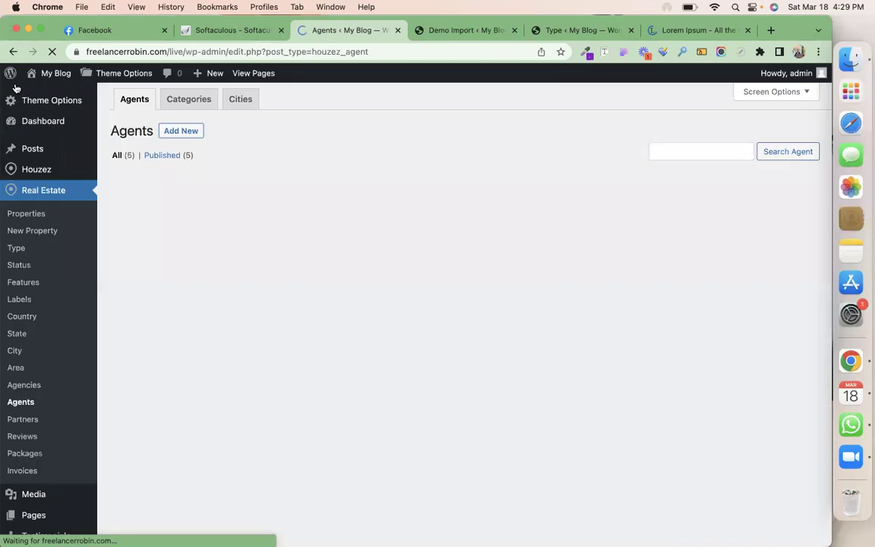
{"action": "left_click", "coordinate": [195, 102]}
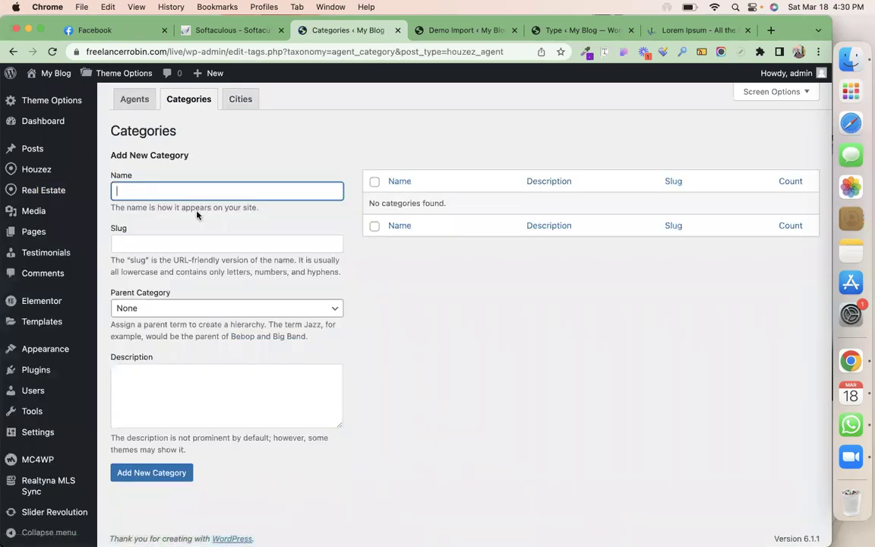
Add Kolkata as an agent city and return to the Agents list
{"action": "left_click", "coordinate": [240, 99]}
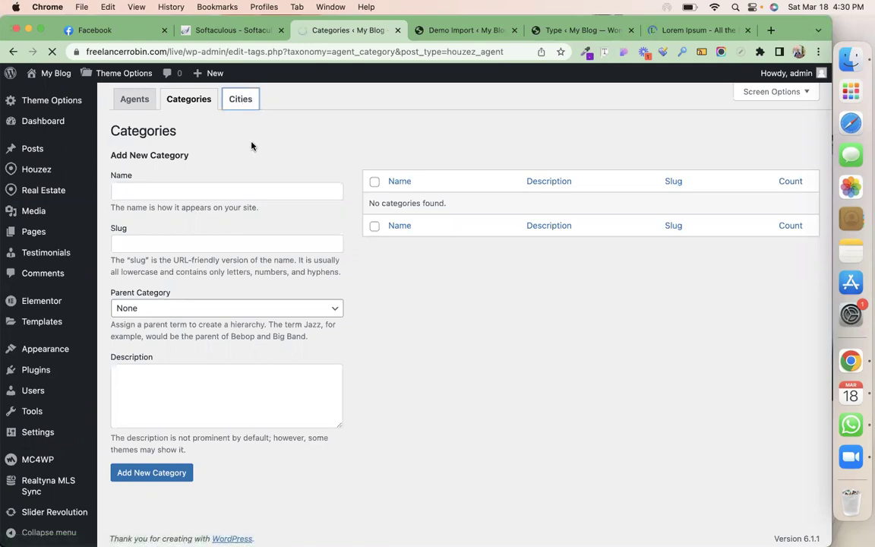
{"action": "mouse_move", "coordinate": [38, 198]}
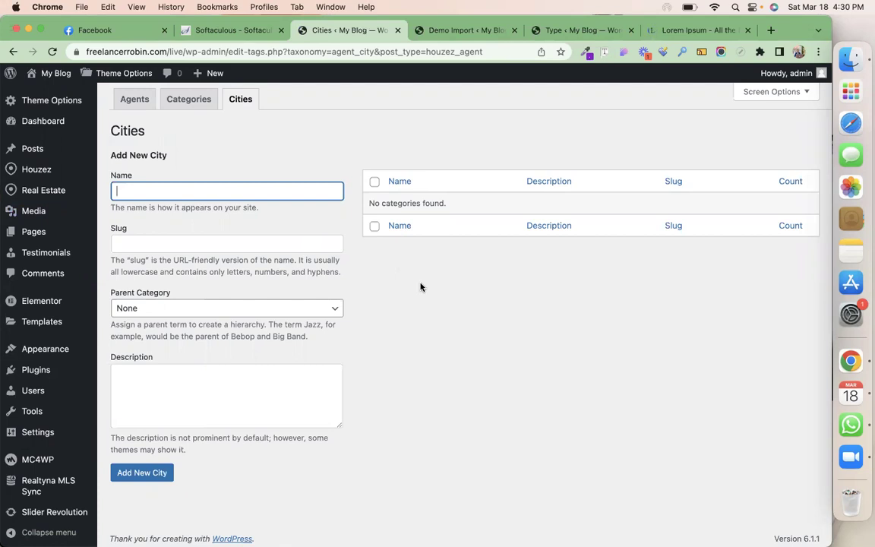
{"action": "type", "text": "Shy"}
{"action": "key", "text": "super+a"}
{"action": "type", "text": "Kolkata"}
{"action": "left_click", "coordinate": [149, 480]}
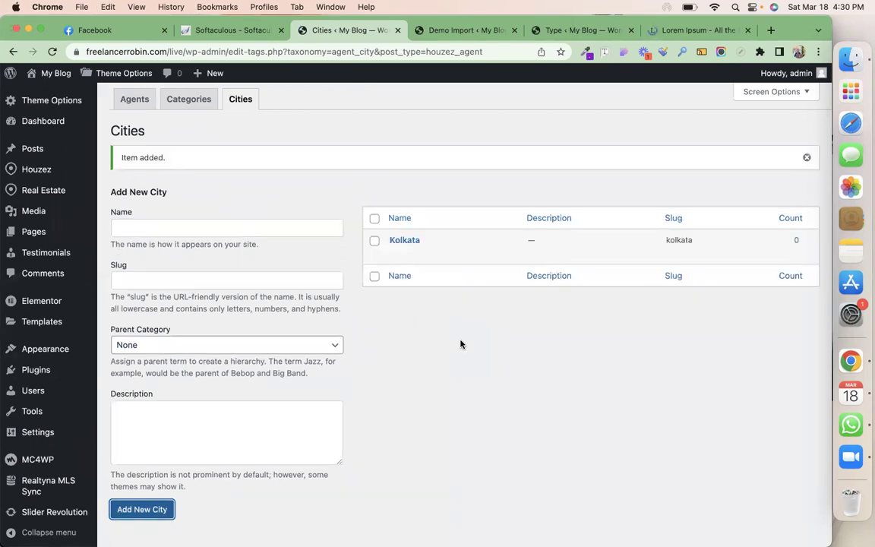
{"action": "left_click", "coordinate": [135, 101]}
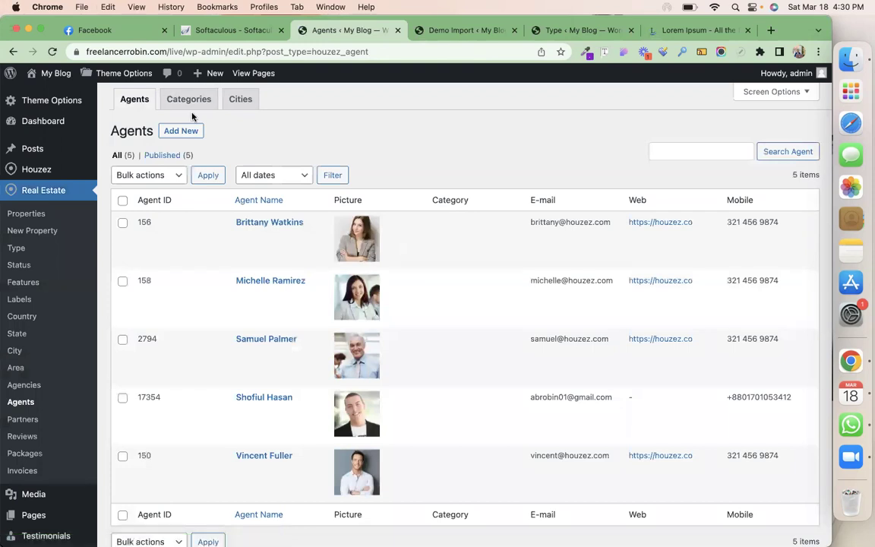
Start a new agent titled with the agent's name, with Lorem Ipsum as Short Description
{"action": "left_click", "coordinate": [181, 133]}
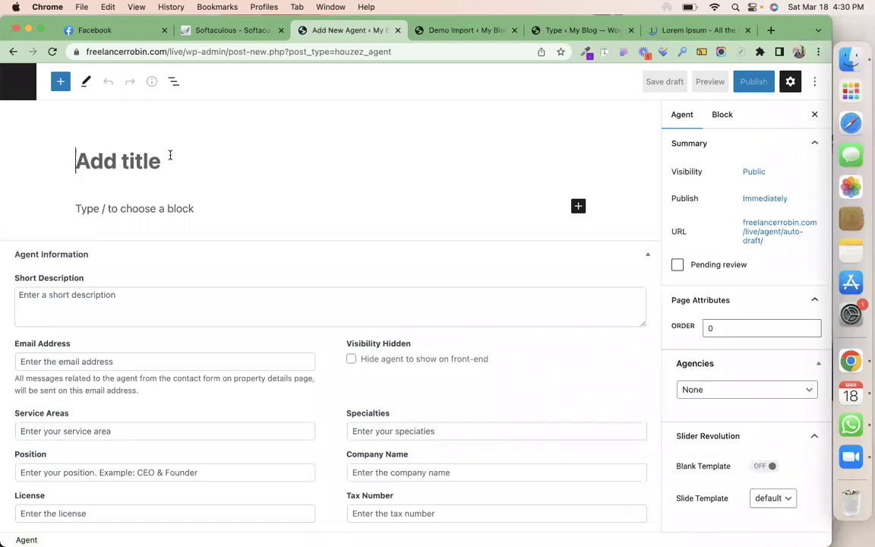
{"action": "type", "text": "Tuhin"}
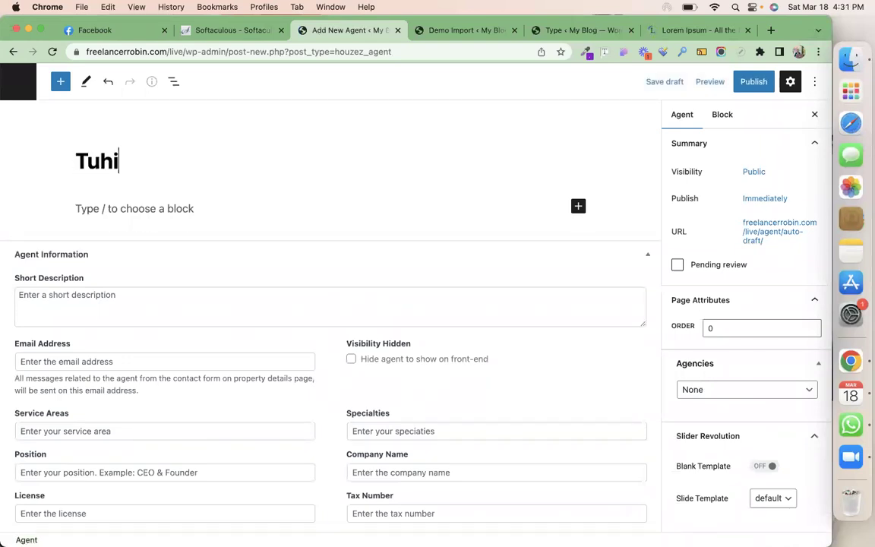
{"action": "left_click", "coordinate": [172, 207]}
{"action": "type", "text": "Lorem Ipsum is simply dummy text of the printing and typesetting industry. Lorem Ipsum has been the industry's standard dummy text ever since the 1500s, when an unknown printer took a galley of type and scrambled it to make a type specimen book. It has survived not only five centuries, but also the leap into electronic typesetting, remaining essentially unchanged. It was popularised in the 1960s with the release of Letraset sheets containing Lorem Ipsum passages, and more recently with desktop publishing software like Aldus PageMaker including versions of Lorem Ipsum."}
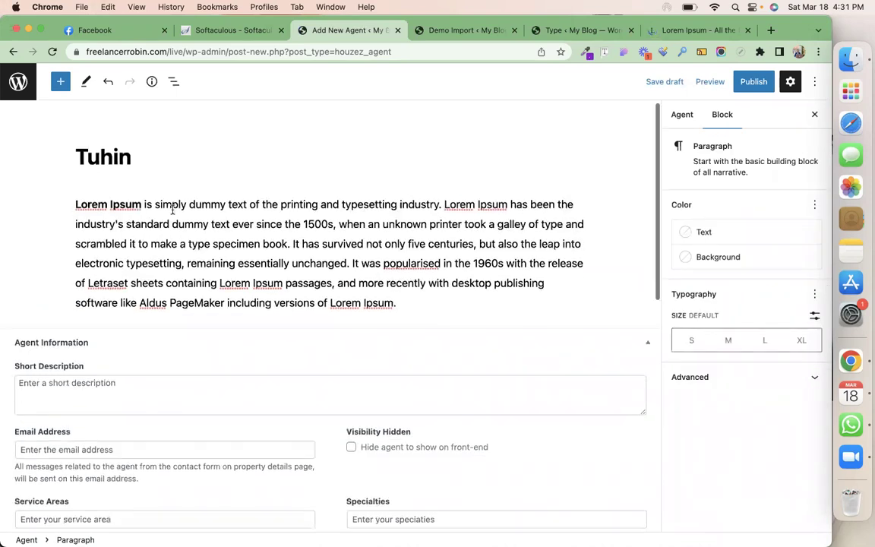
{"action": "scroll", "coordinate": [94, 305], "scroll_direction": "down", "scroll_amount": 3}
{"action": "key", "text": "super+z"}
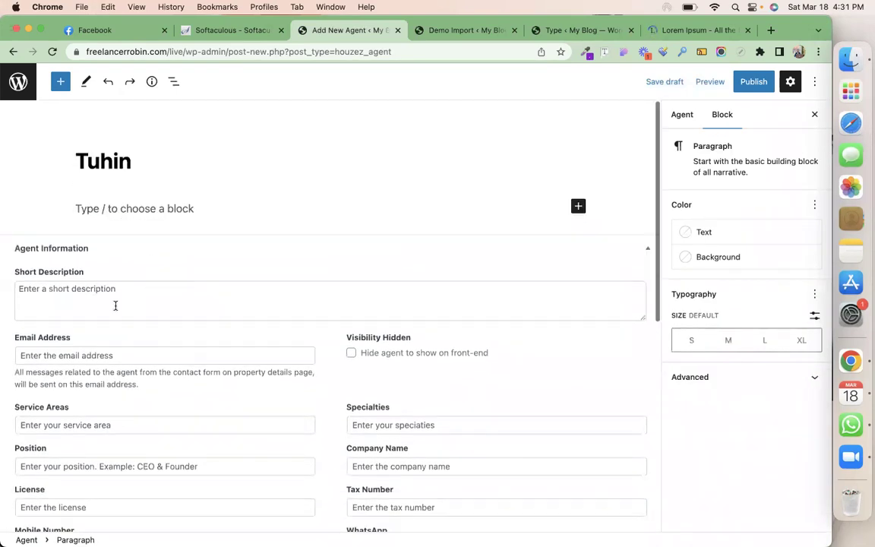
{"action": "left_click", "coordinate": [119, 297]}
{"action": "type", "text": "Lorem Ipsum is simply dummy text of the printing and typesetting industry. Lorem Ipsum has been the industry's standard dummy text ever since the 1500s, when an unknown printer took a galley of type and scrambled it to make a type specimen book. It has survived not only five centuries, but also the leap into electronic typesetting, remaining essentially unchanged. It was popularised in the 1960s with the release of Letraset sheets containing Lorem Ipsum passages, and more recently with desktop publishing software like Aldus PageMaker including versions of Lorem Ipsum."}
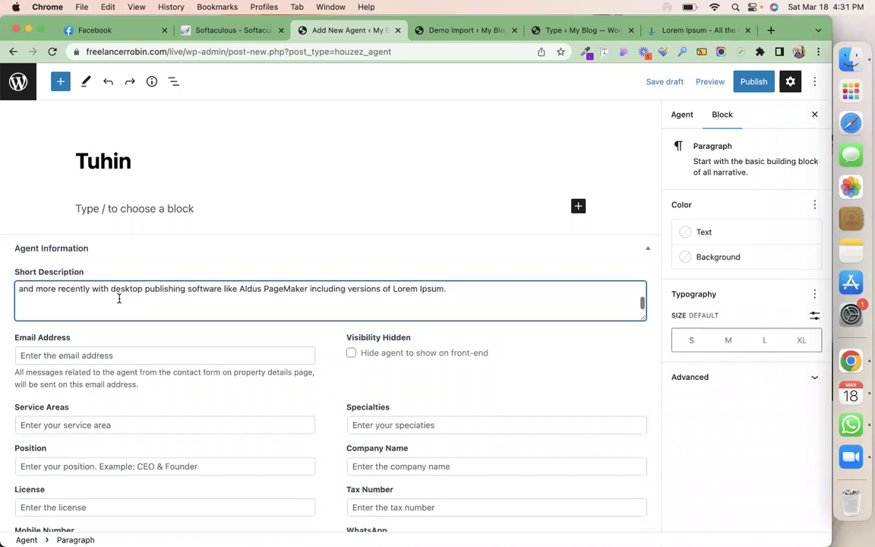
Autofill the agent's e-mail address and clear the autofilled Company Name
{"action": "left_click", "coordinate": [110, 356]}
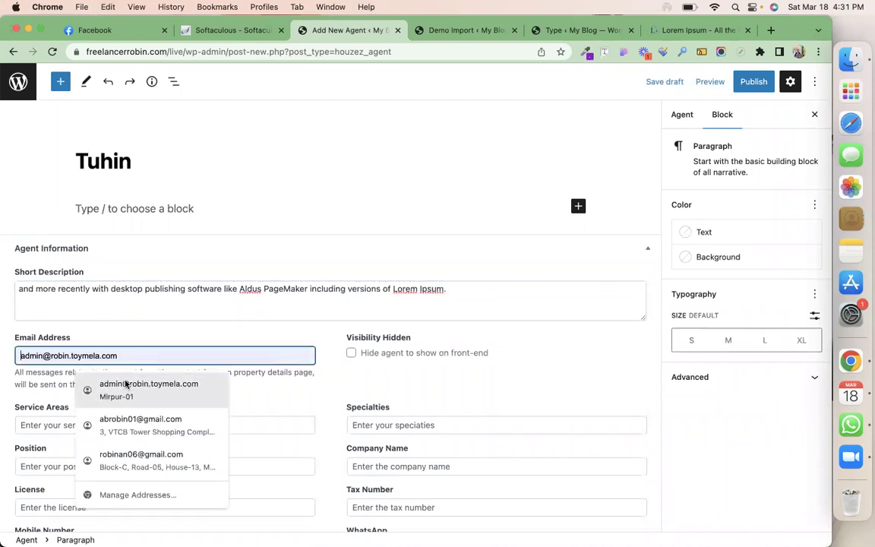
{"action": "left_click", "coordinate": [143, 422]}
{"action": "scroll", "coordinate": [239, 396], "scroll_direction": "down", "scroll_amount": 4}
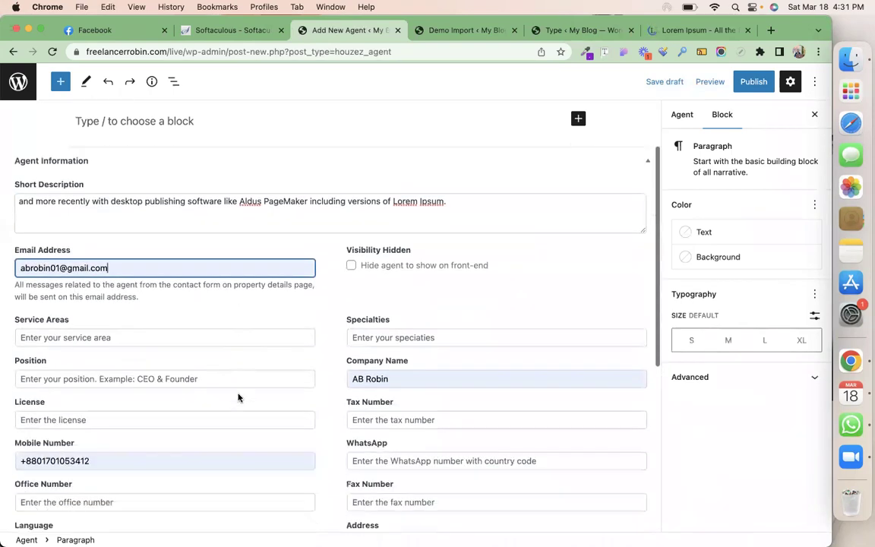
{"action": "left_click", "coordinate": [393, 332]}
{"action": "key", "text": "super+a"}
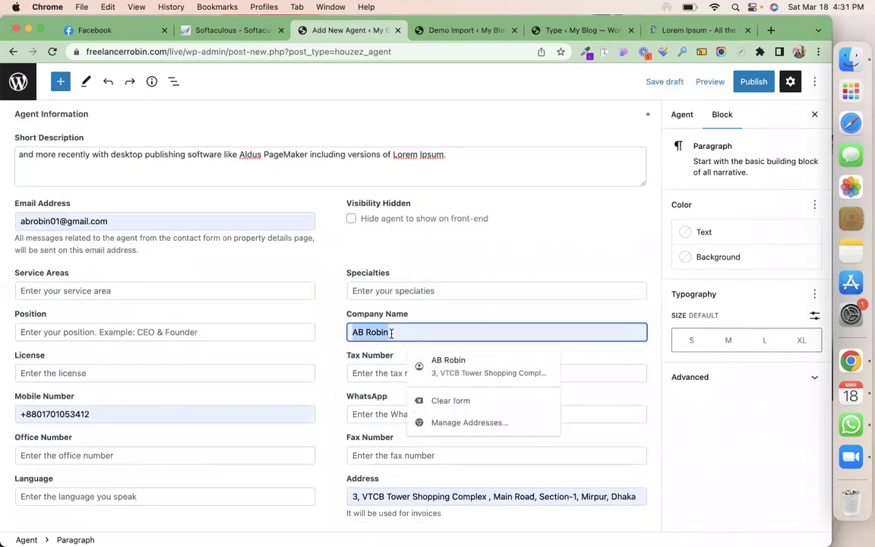
{"action": "key", "text": "BackSpace"}
{"action": "left_click", "coordinate": [334, 356]}
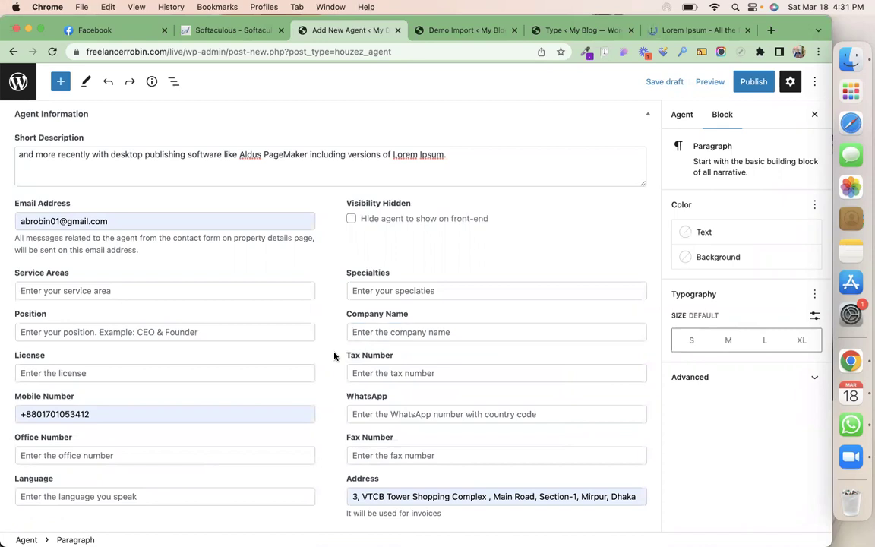
Enter service area Shyam Bazar, the license number, and languages English, Bengali, Hindi
{"action": "scroll", "coordinate": [335, 356], "scroll_direction": "down", "scroll_amount": 2}
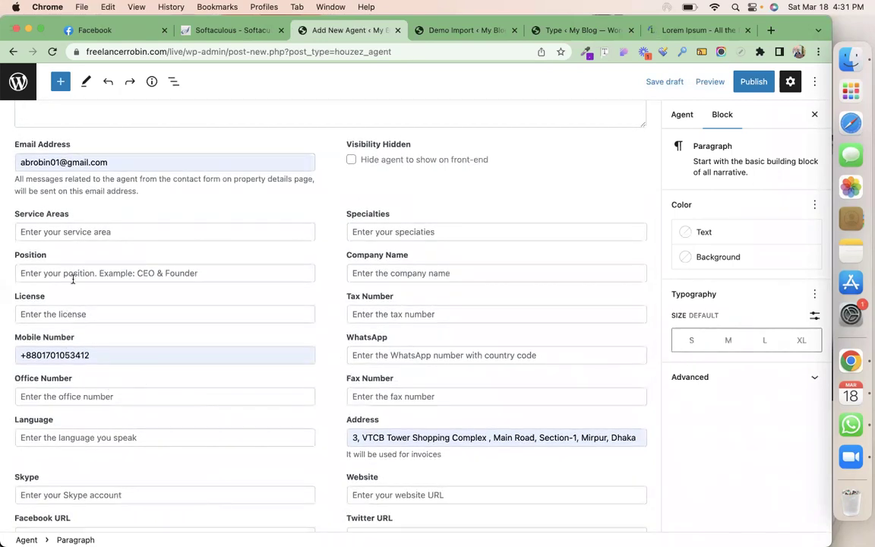
{"action": "left_click", "coordinate": [71, 233]}
{"action": "type", "text": "S"}
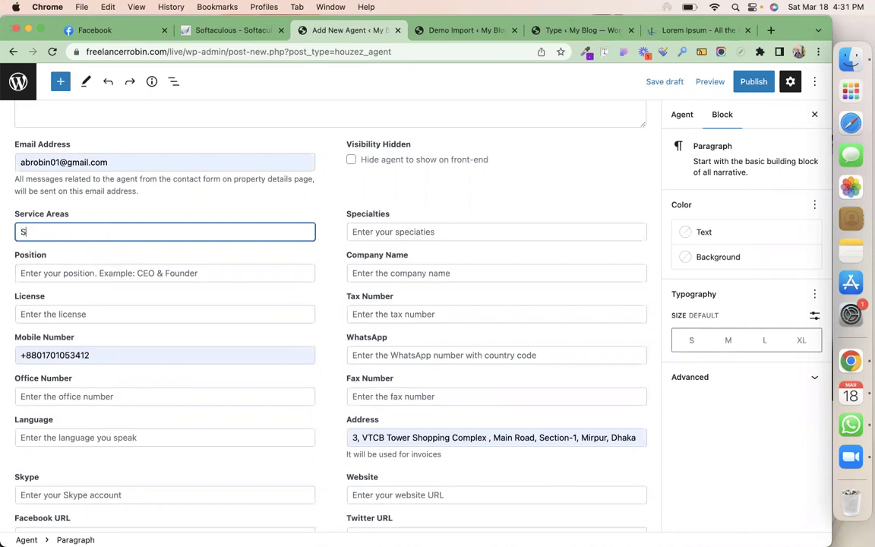
{"action": "type", "text": "hyam Bazar"}
{"action": "left_click", "coordinate": [100, 314]}
{"action": "type", "text": "jbdiach6"}
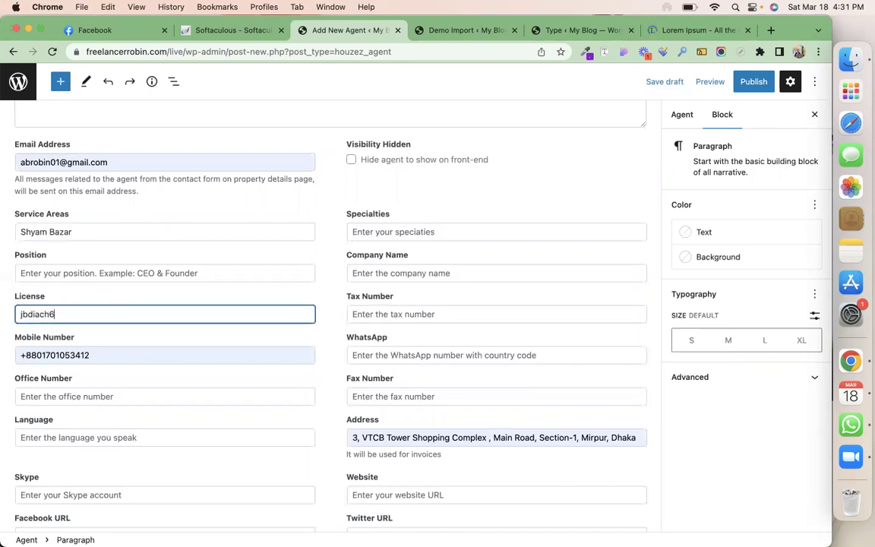
{"action": "type", "text": "3hu3"}
{"action": "left_click", "coordinate": [94, 431]}
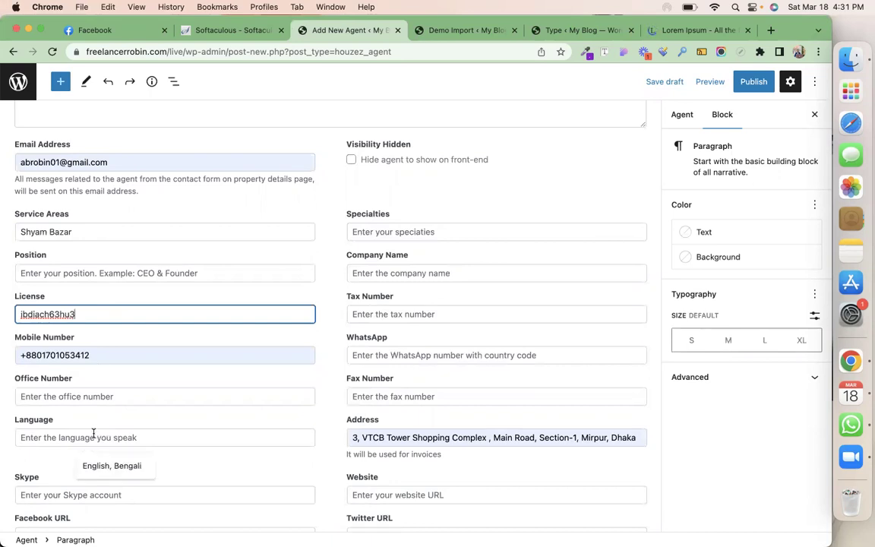
{"action": "left_click", "coordinate": [105, 465]}
{"action": "type", "text": ", "}
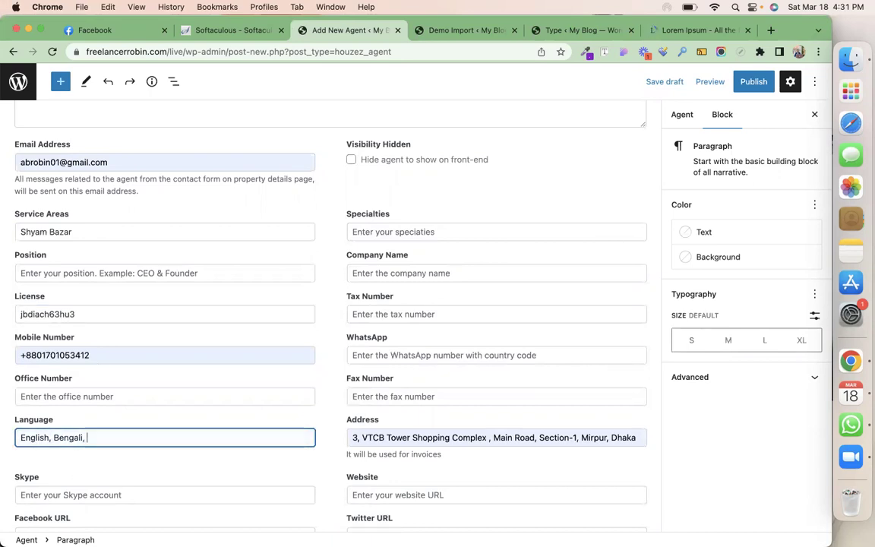
{"action": "type", "text": "Hindi"}
{"action": "scroll", "coordinate": [89, 456], "scroll_direction": "down", "scroll_amount": 3}
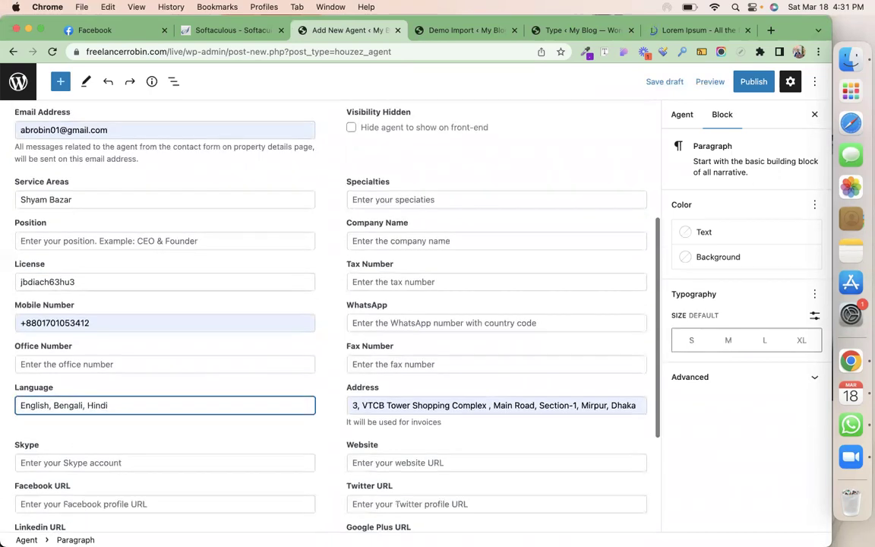
{"action": "scroll", "coordinate": [118, 494], "scroll_direction": "down", "scroll_amount": 3}
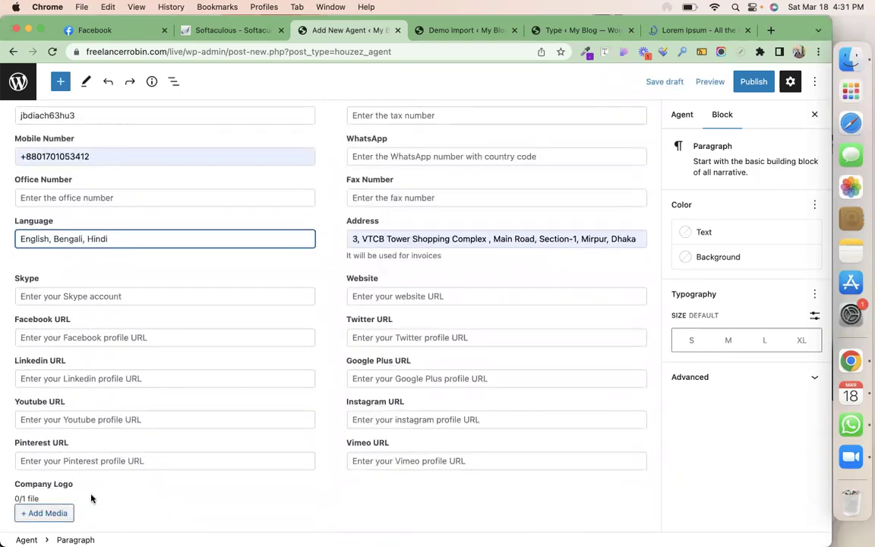
{"action": "scroll", "coordinate": [252, 386], "scroll_direction": "up", "scroll_amount": 4}
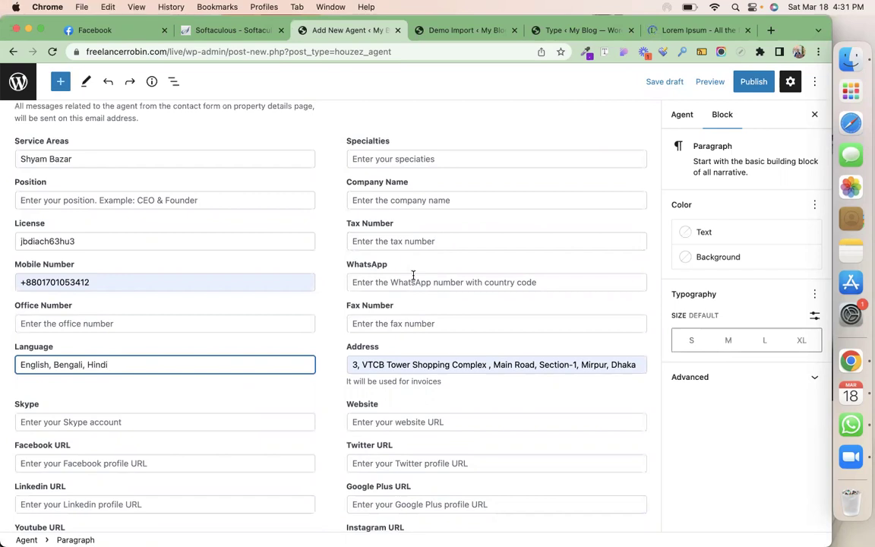
{"action": "scroll", "coordinate": [413, 275], "scroll_direction": "down", "scroll_amount": 4}
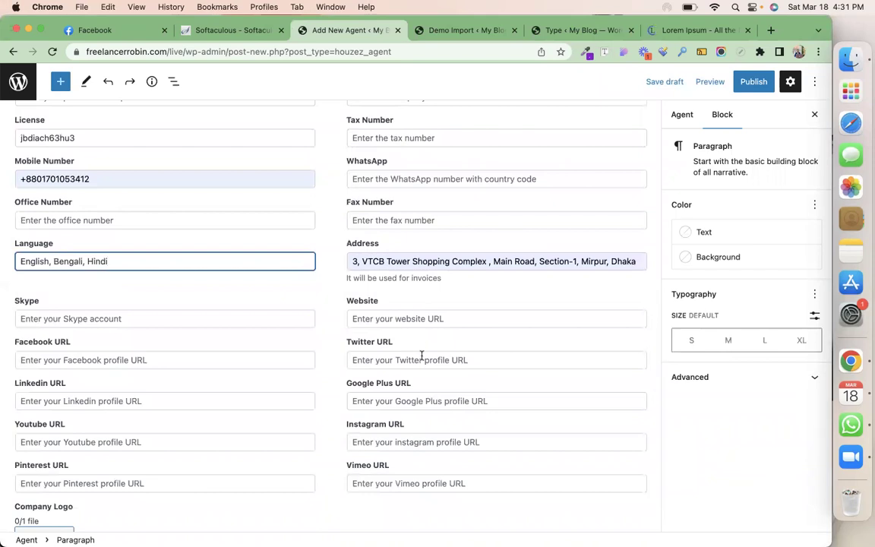
{"action": "scroll", "coordinate": [422, 356], "scroll_direction": "up", "scroll_amount": 8}
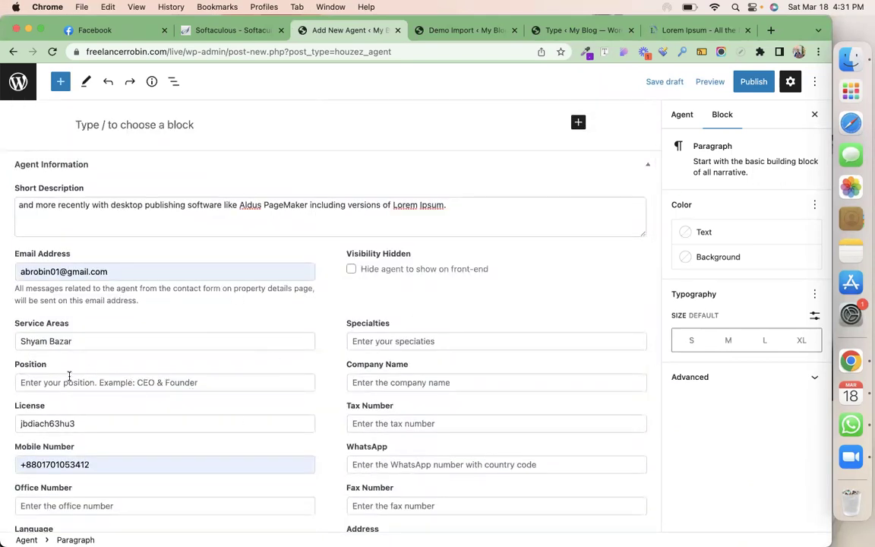
Assign the agent to the city Kolkata
{"action": "left_click", "coordinate": [672, 114]}
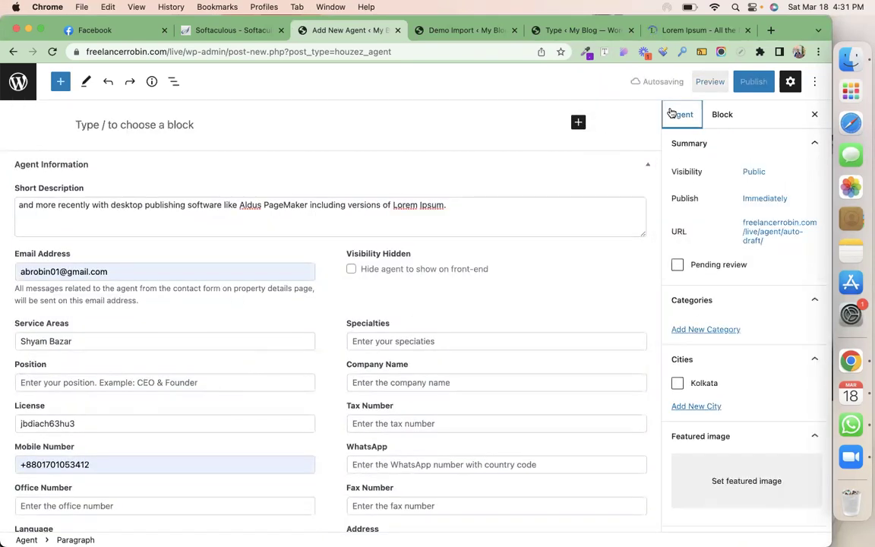
{"action": "left_click", "coordinate": [676, 387]}
{"action": "scroll", "coordinate": [677, 384], "scroll_direction": "down", "scroll_amount": 5}
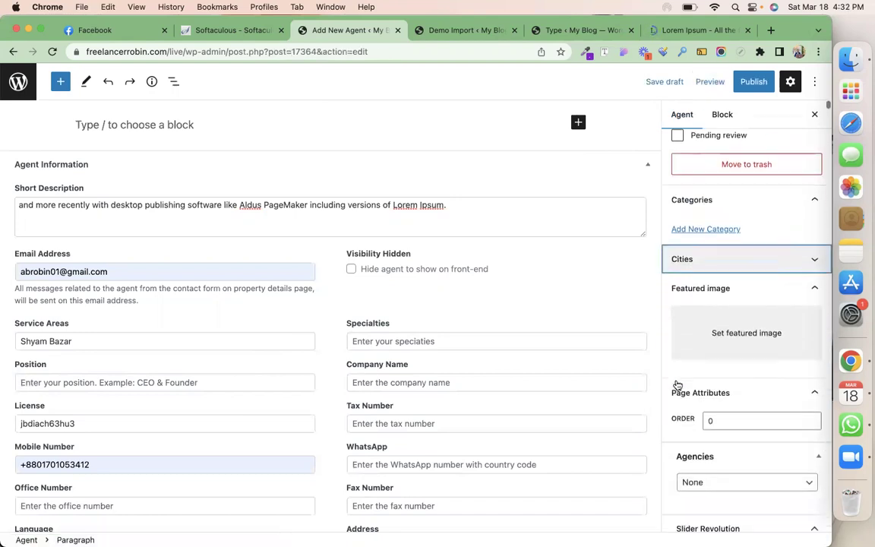
{"action": "left_click", "coordinate": [814, 226]}
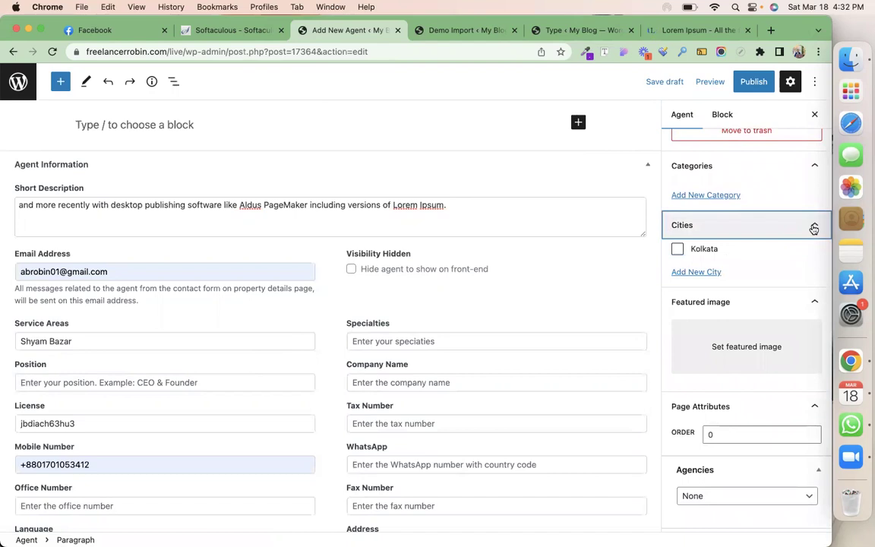
{"action": "left_click", "coordinate": [677, 249]}
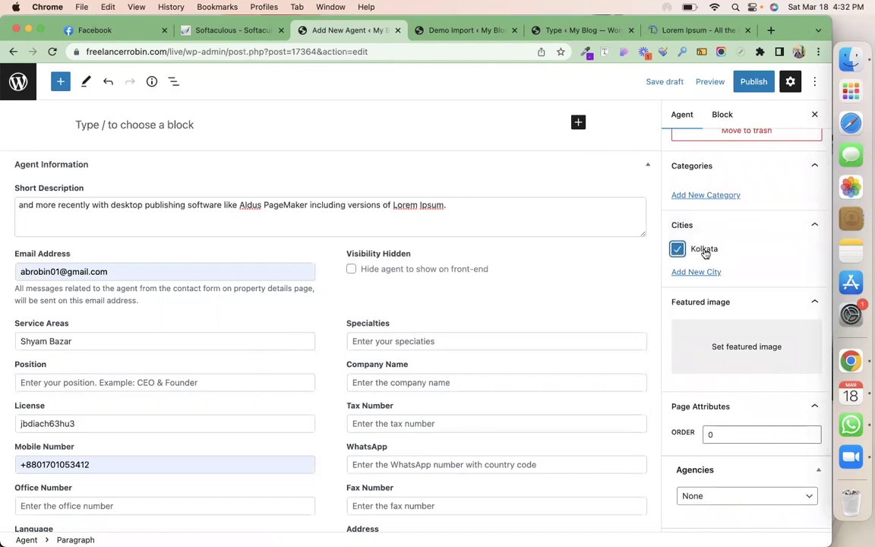
Set the man's portrait photo as the agent's featured image
{"action": "left_click", "coordinate": [723, 348]}
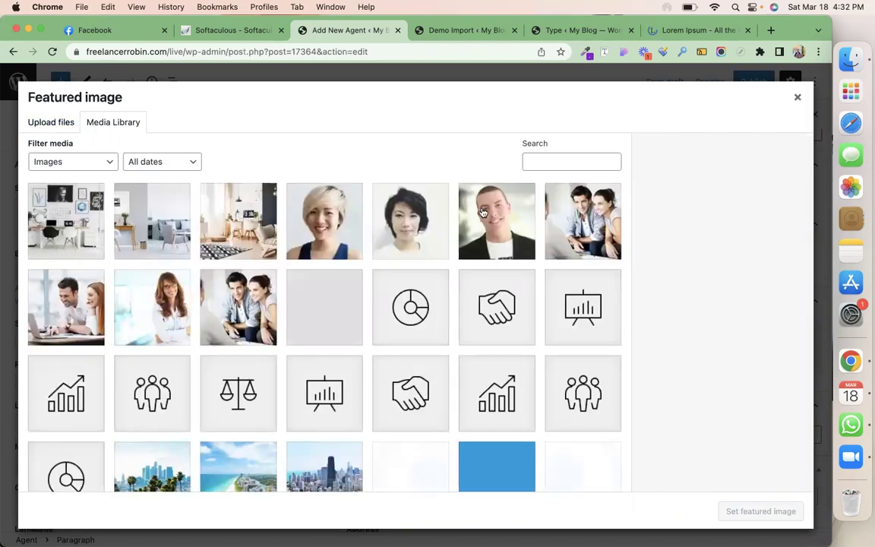
{"action": "left_click", "coordinate": [487, 217]}
{"action": "left_click", "coordinate": [742, 511]}
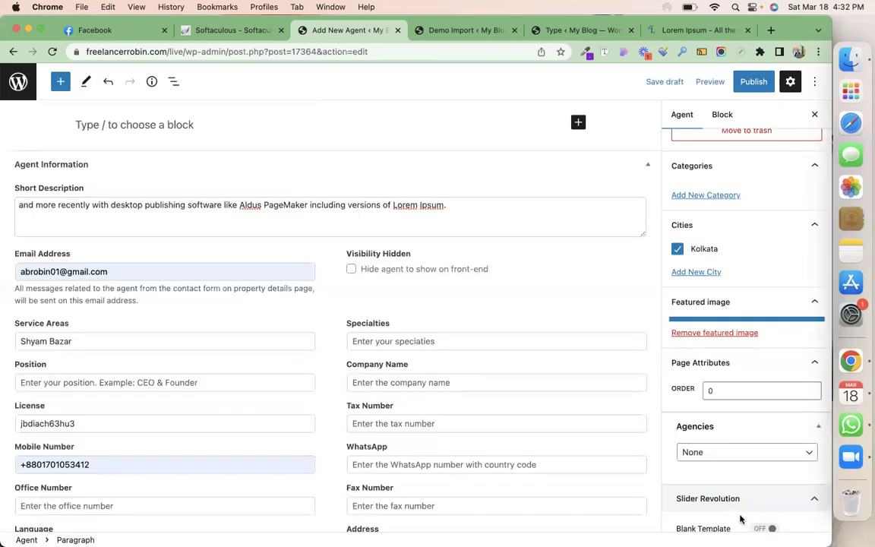
Link the agent to the Web Battalion agency and start publishing
{"action": "scroll", "coordinate": [747, 443], "scroll_direction": "down", "scroll_amount": 5}
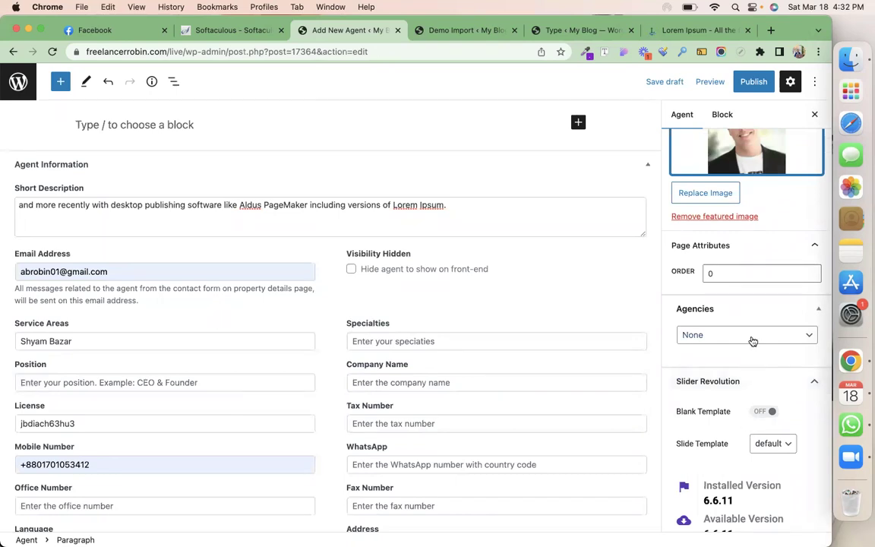
{"action": "left_click", "coordinate": [751, 337]}
{"action": "left_click", "coordinate": [747, 349]}
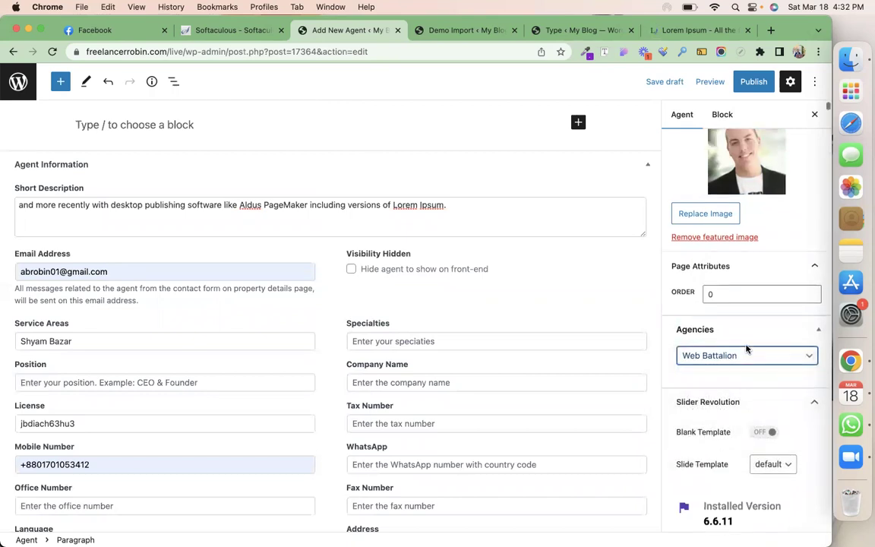
{"action": "scroll", "coordinate": [747, 347], "scroll_direction": "up", "scroll_amount": 5}
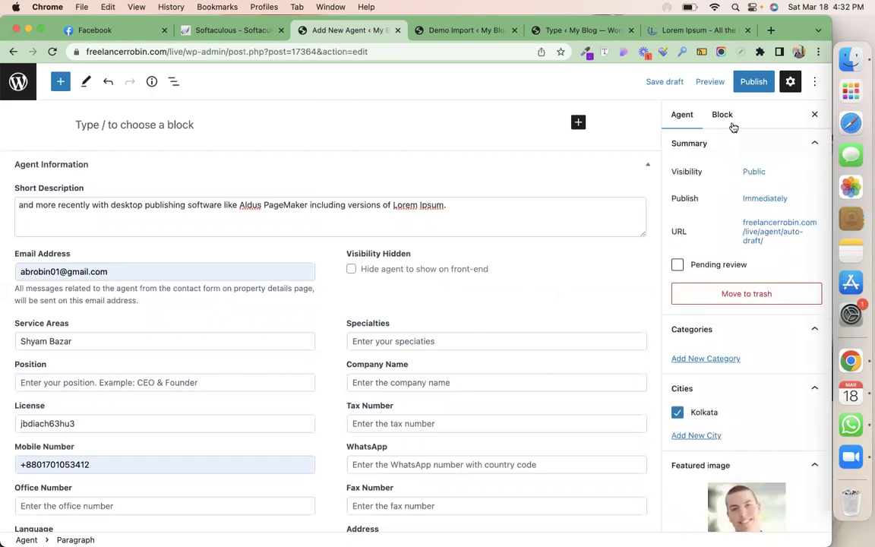
{"action": "left_click", "coordinate": [744, 83]}
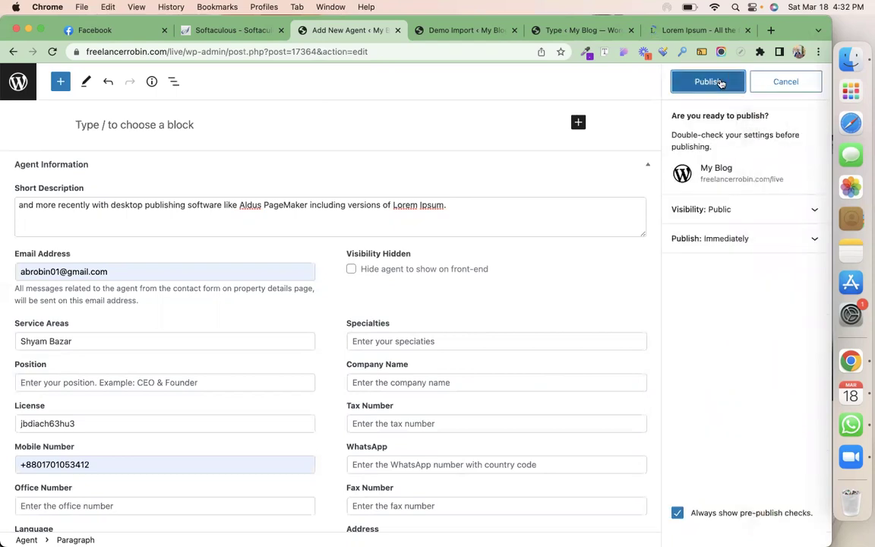
Confirm publishing the agent, check it in the Agents list, then open Partners
{"action": "left_click", "coordinate": [723, 82]}
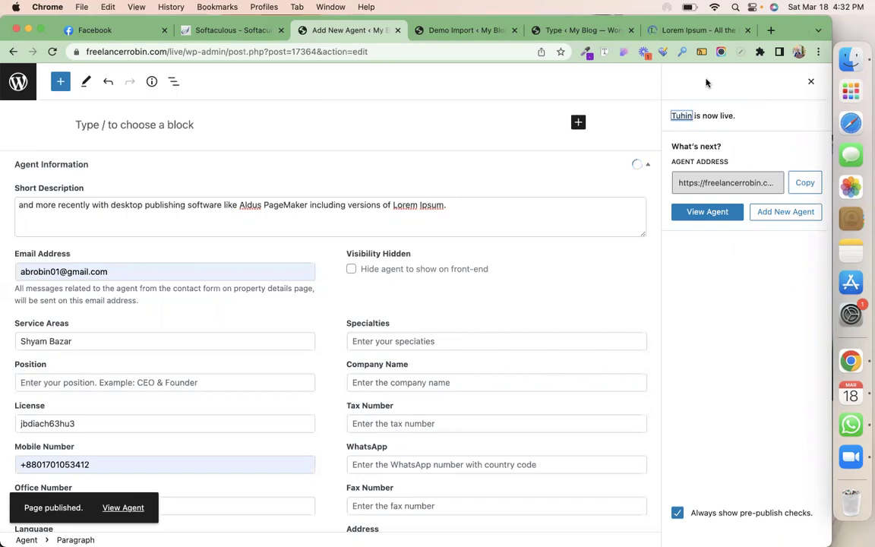
{"action": "scroll", "coordinate": [365, 203], "scroll_direction": "up", "scroll_amount": 3}
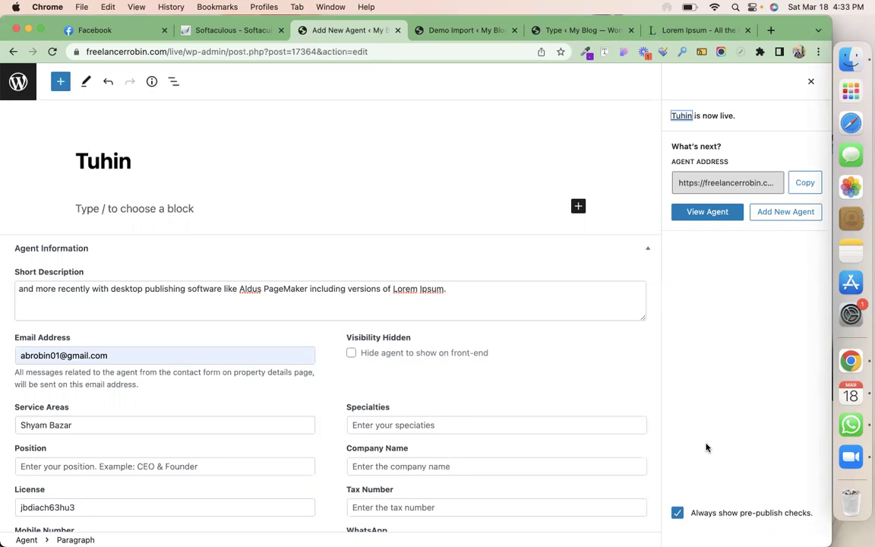
{"action": "left_click", "coordinate": [17, 84]}
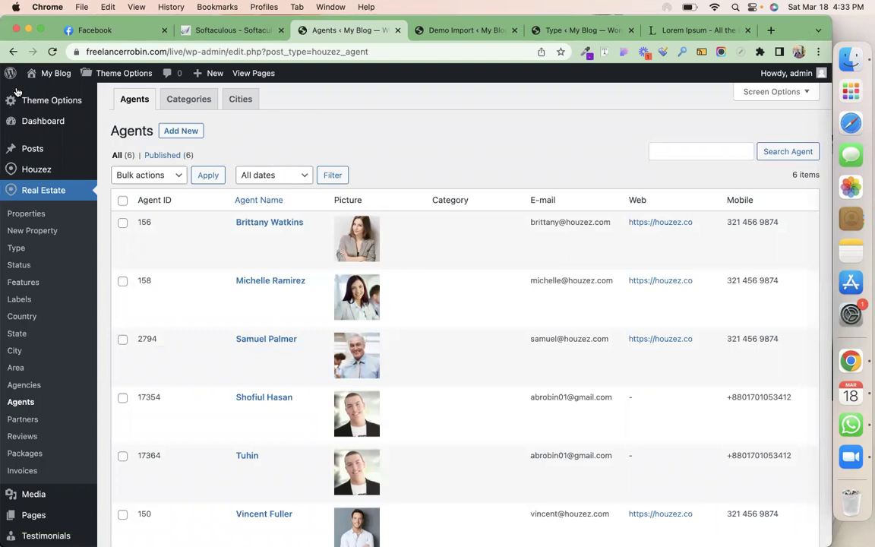
{"action": "left_click", "coordinate": [20, 420]}
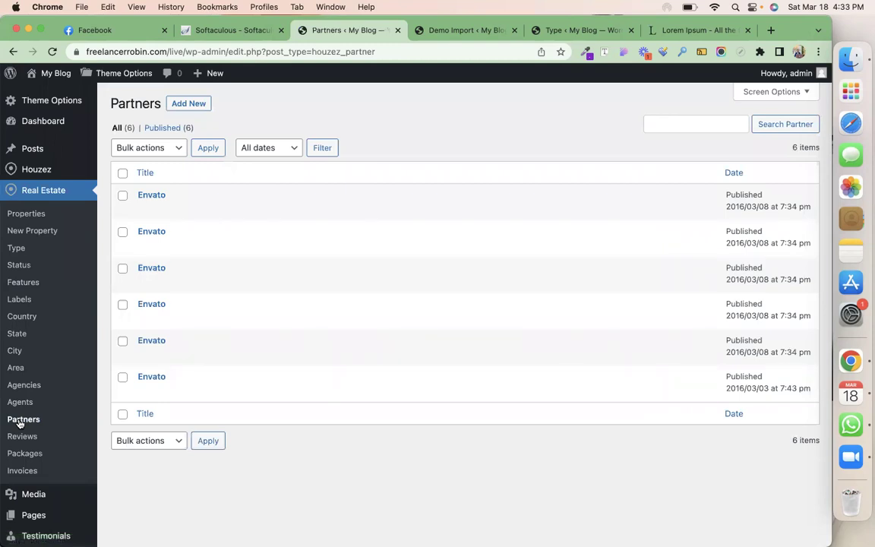
Open the Add New Partner form, then move on to the membership Packages list
{"action": "left_click", "coordinate": [186, 105]}
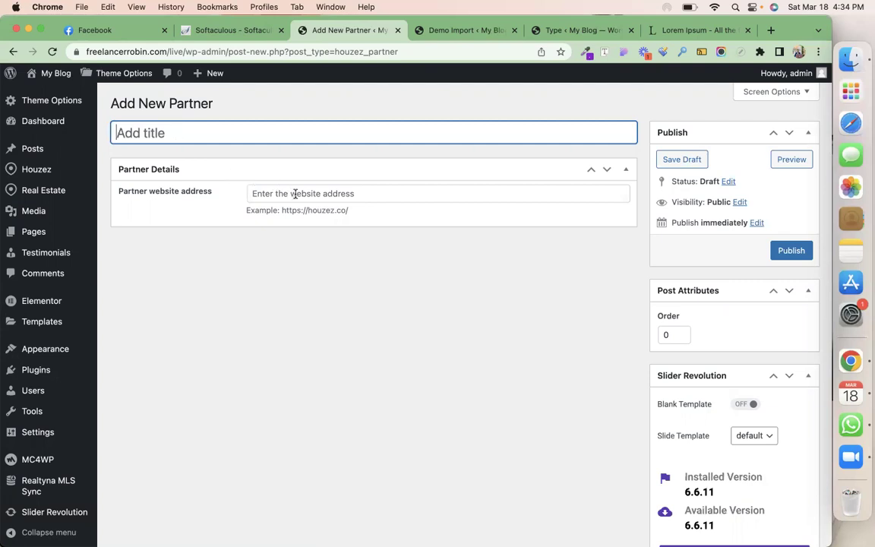
{"action": "scroll", "coordinate": [479, 256], "scroll_direction": "down", "scroll_amount": 4}
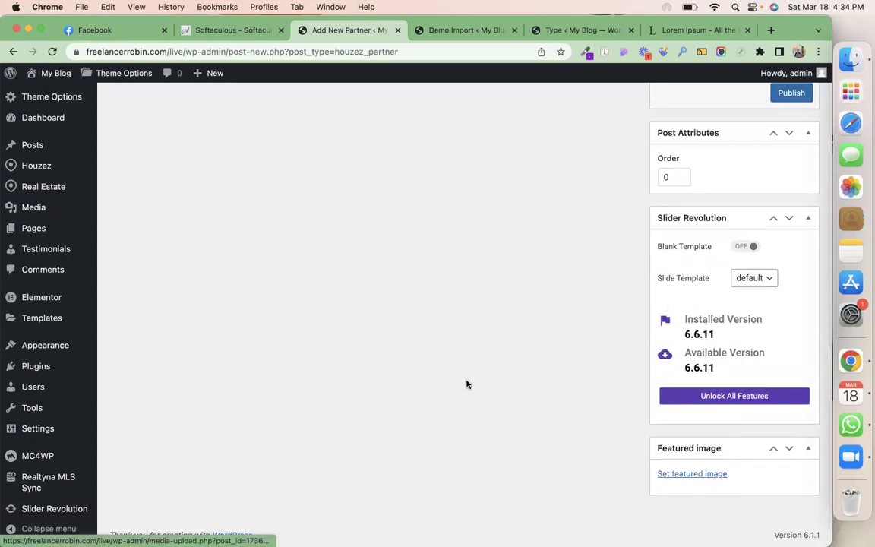
{"action": "scroll", "coordinate": [463, 383], "scroll_direction": "up", "scroll_amount": 4}
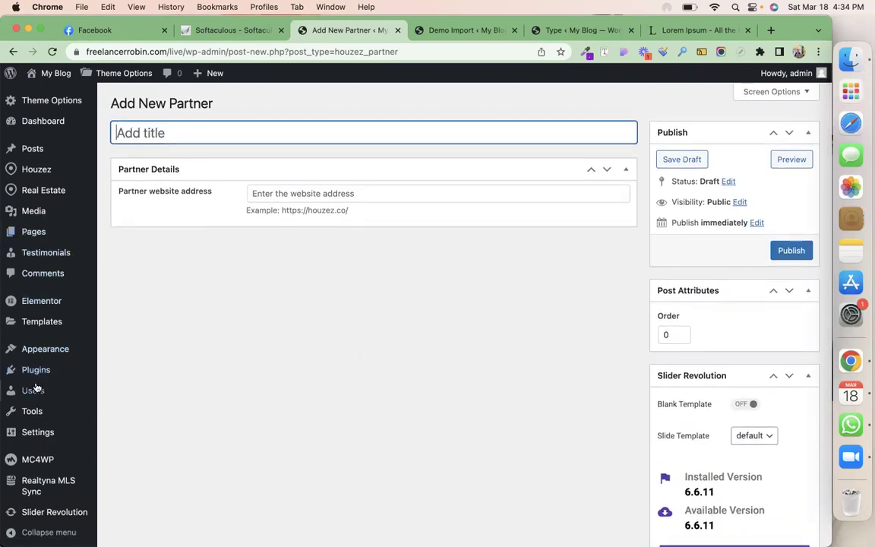
{"action": "mouse_move", "coordinate": [39, 189]}
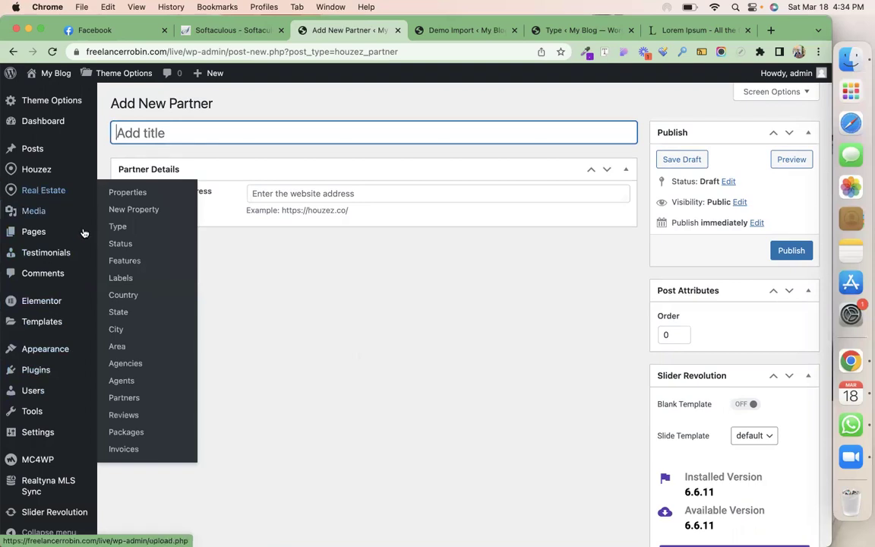
{"action": "left_click", "coordinate": [129, 435]}
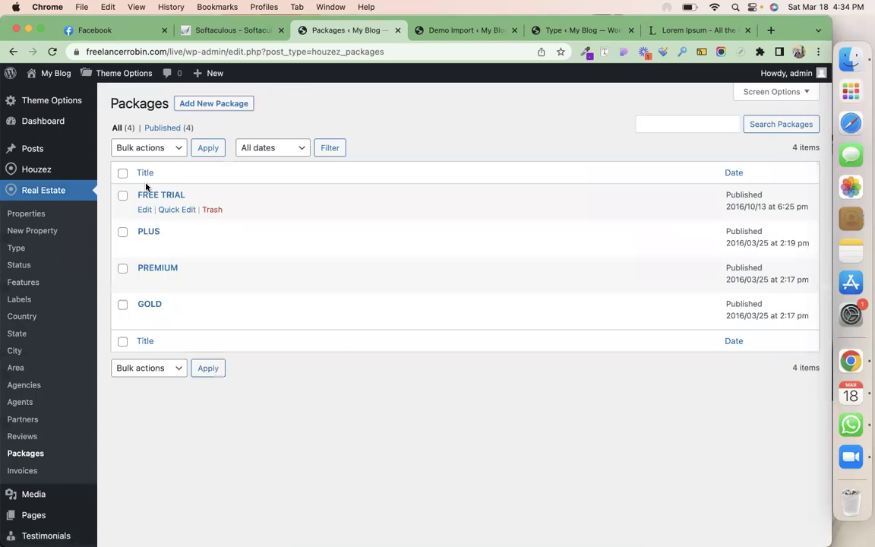
Open the Add New Package form and review its Package Details defaults
{"action": "left_click", "coordinate": [219, 105]}
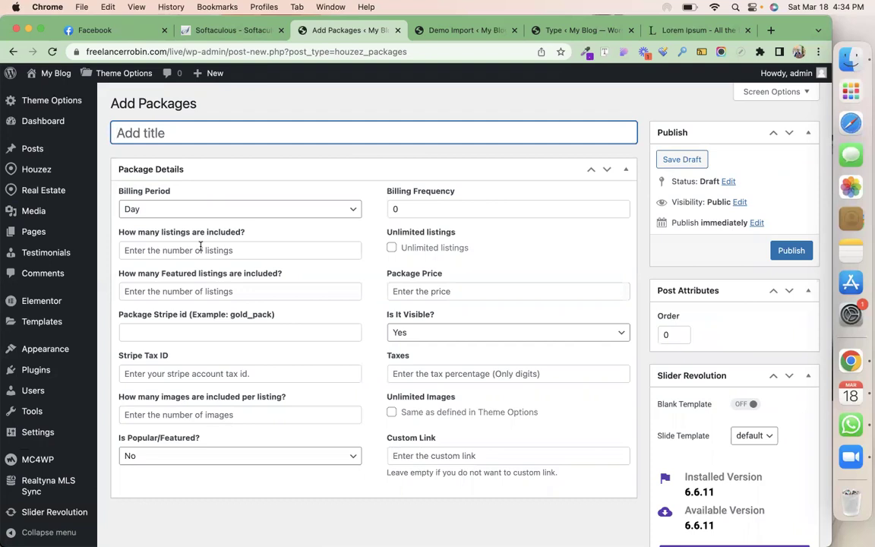
{"action": "scroll", "coordinate": [200, 245], "scroll_direction": "down", "scroll_amount": 3}
{"action": "scroll", "coordinate": [201, 245], "scroll_direction": "up", "scroll_amount": 3}
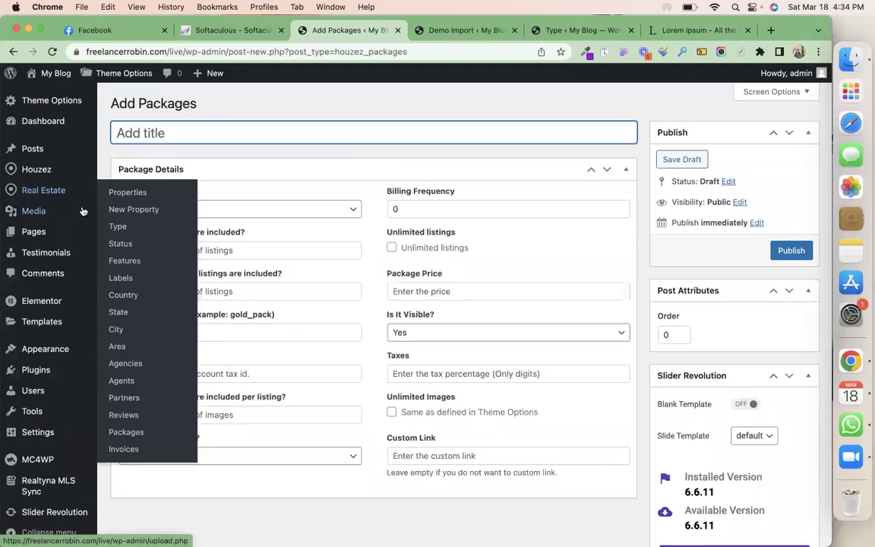
Open the New Property form in a separate browser tab and switch to it
{"action": "right_click", "coordinate": [137, 212]}
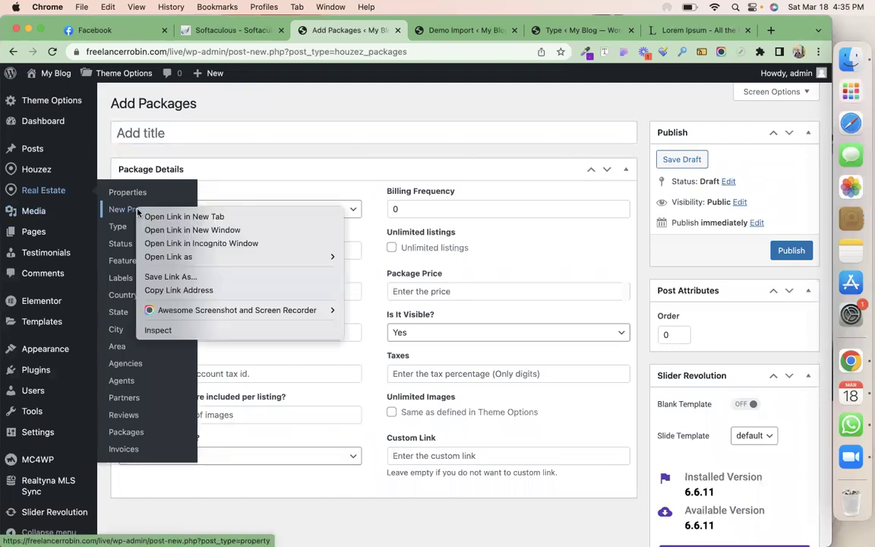
{"action": "left_click", "coordinate": [162, 217]}
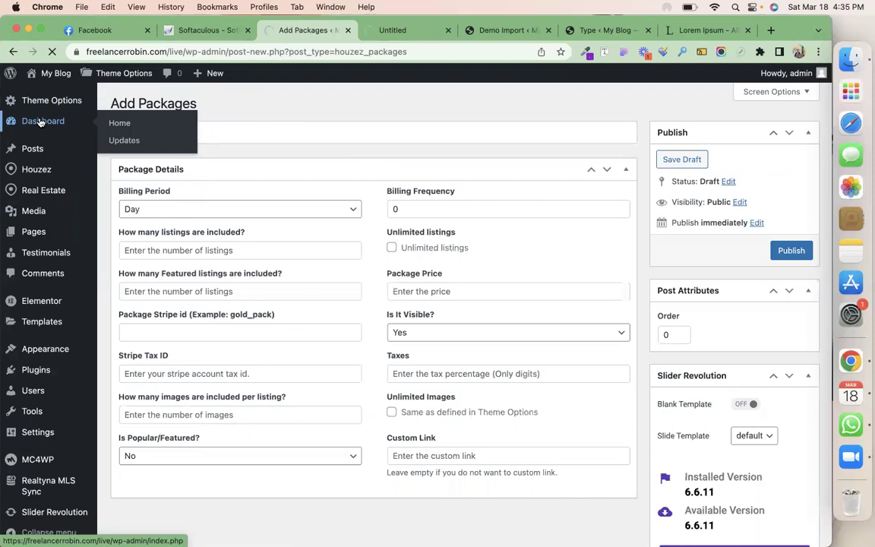
{"action": "left_click", "coordinate": [383, 32]}
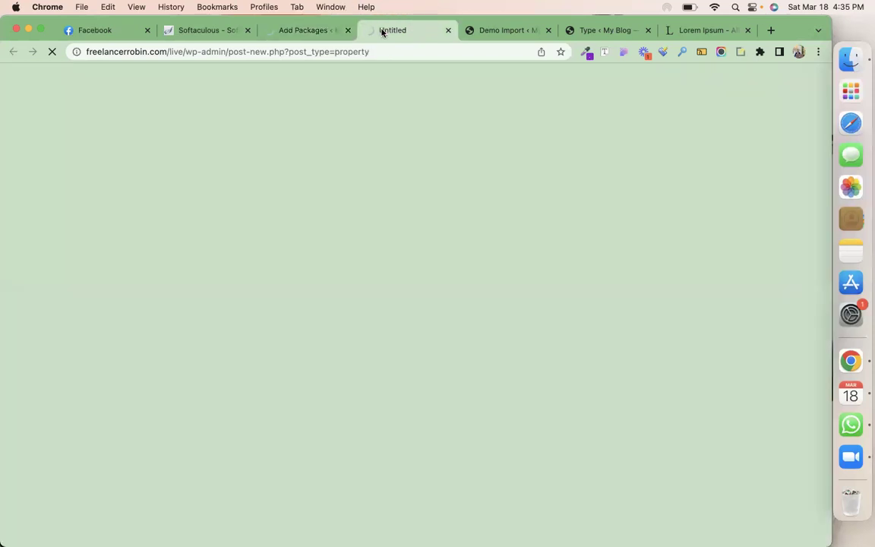
{"action": "left_click", "coordinate": [516, 31]}
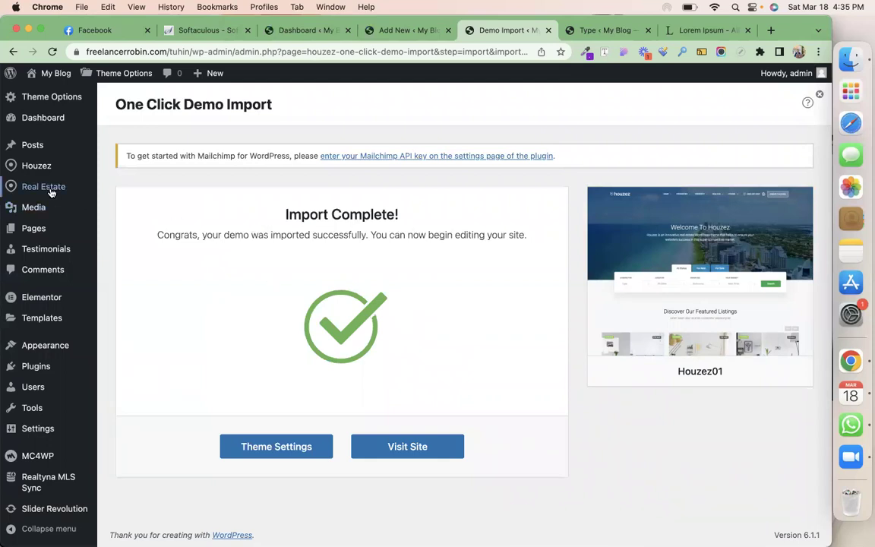
{"action": "mouse_move", "coordinate": [44, 186]}
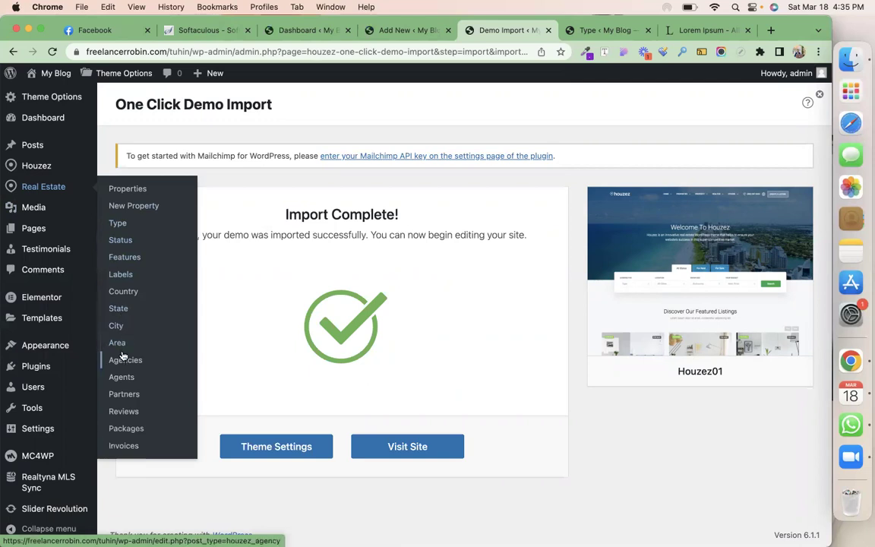
{"action": "left_click", "coordinate": [382, 31]}
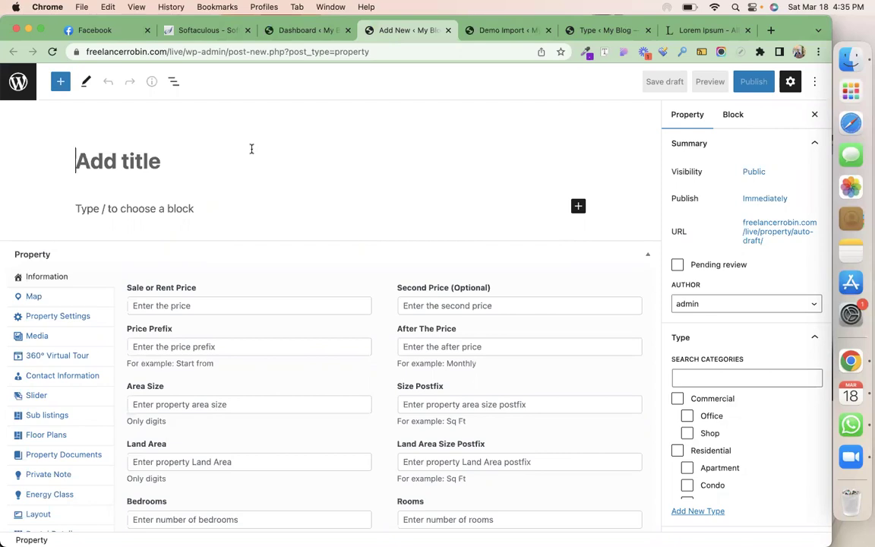
Title the new property 'Khan Villa' and paste Lorem Ipsum as its description
{"action": "type", "text": "Kha"}
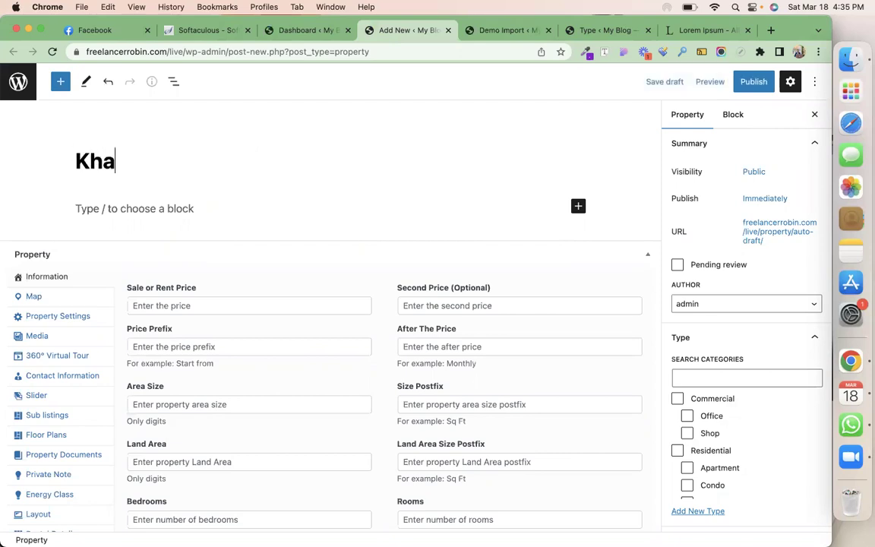
{"action": "type", "text": "n Villa"}
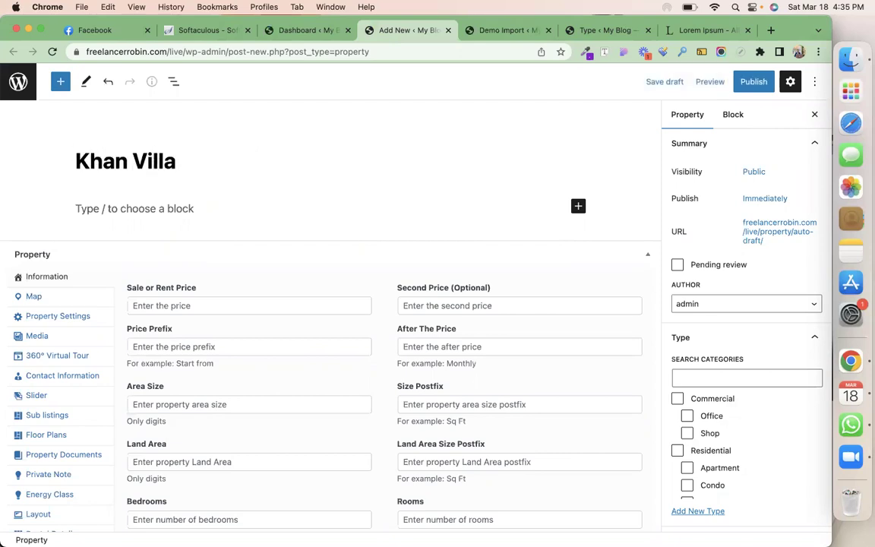
{"action": "left_click", "coordinate": [181, 208]}
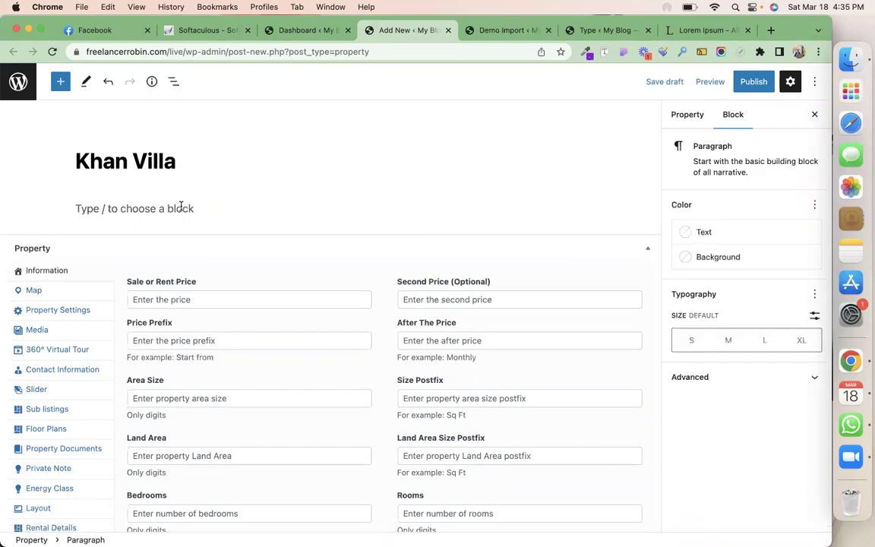
{"action": "type", "text": "Lorem Ipsum is simply dummy text of the printing and typesetting industry. Lorem Ipsum has been the industry's standard dummy text ever since the 1500s, when an unknown printer took a galley of type and scrambled it to make a type specimen book. It has survived not only five centuries, but also the leap into electronic typesetting, remaining essentially unchanged. It was popularised in the 1960s with the release of Letraset sheets containing Lorem Ipsum passages, and more recently with desktop publishing software like Aldus PageMaker including versions of Lorem Ipsum."}
{"action": "scroll", "coordinate": [183, 228], "scroll_direction": "down", "scroll_amount": 2}
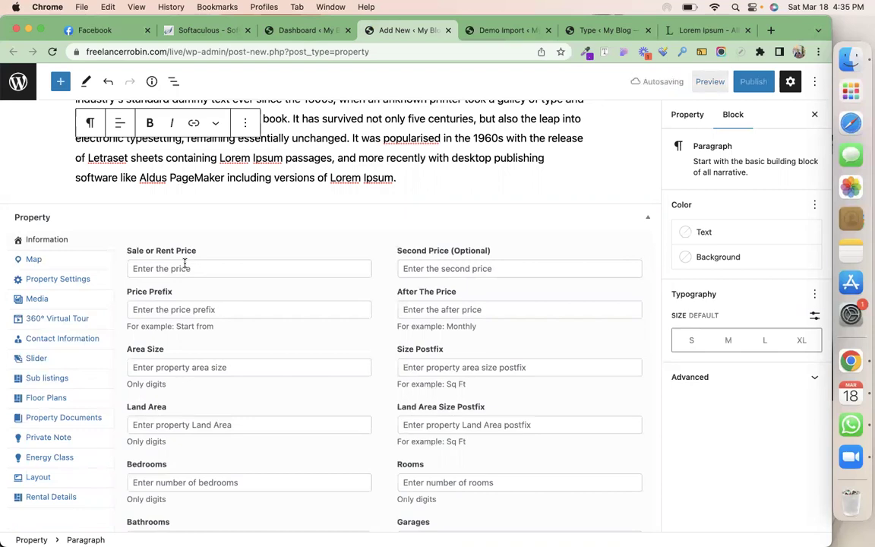
Set the sale or rent price to 550 with 'Monthly' after the price
{"action": "left_click", "coordinate": [185, 269]}
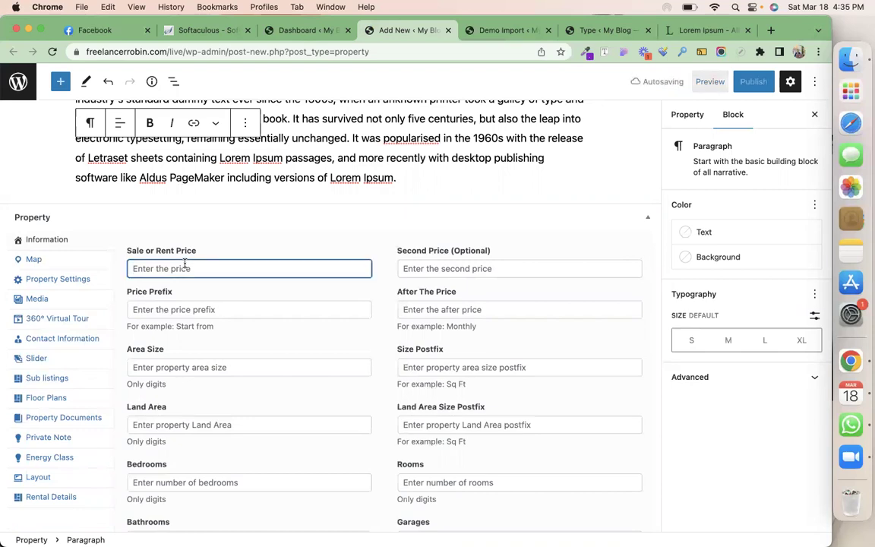
{"action": "type", "text": "550"}
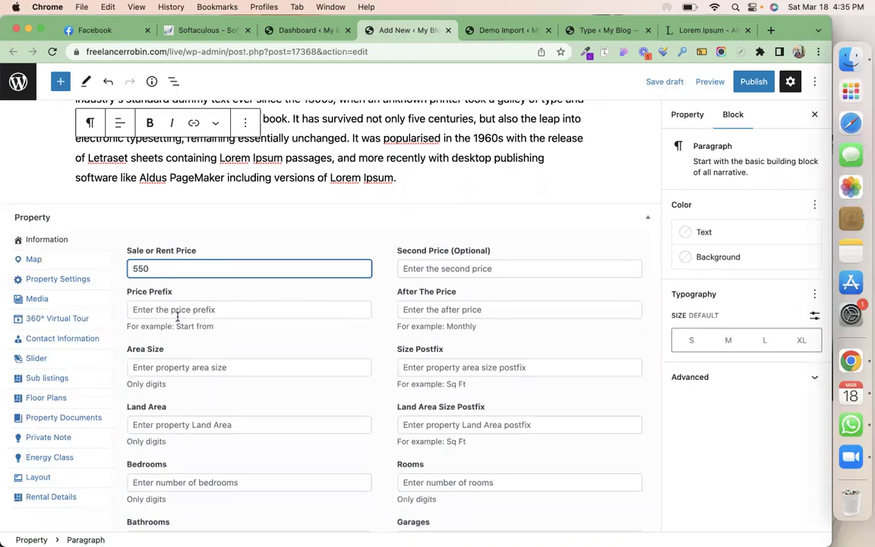
{"action": "left_click", "coordinate": [426, 309]}
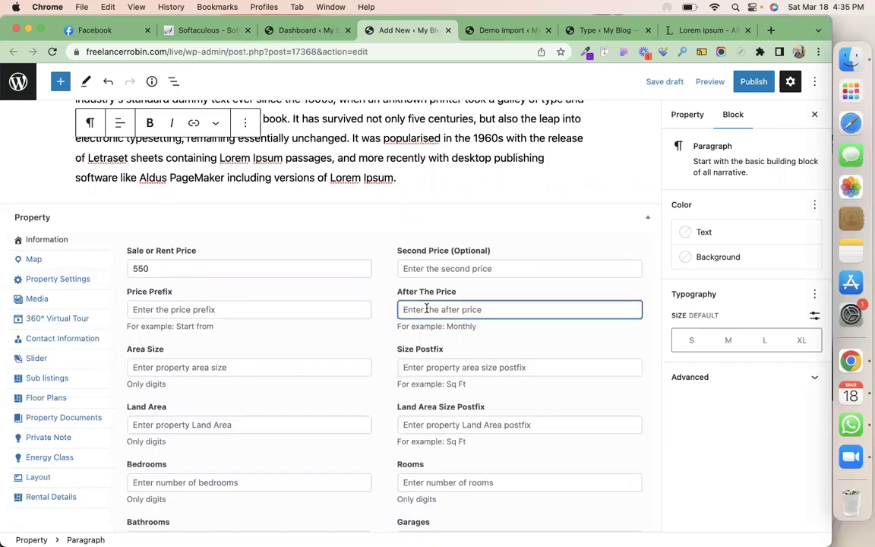
{"action": "type", "text": "Mo"}
{"action": "key", "text": "BackSpace"}
{"action": "key", "text": "BackSpace"}
{"action": "type", "text": "Monthly"}
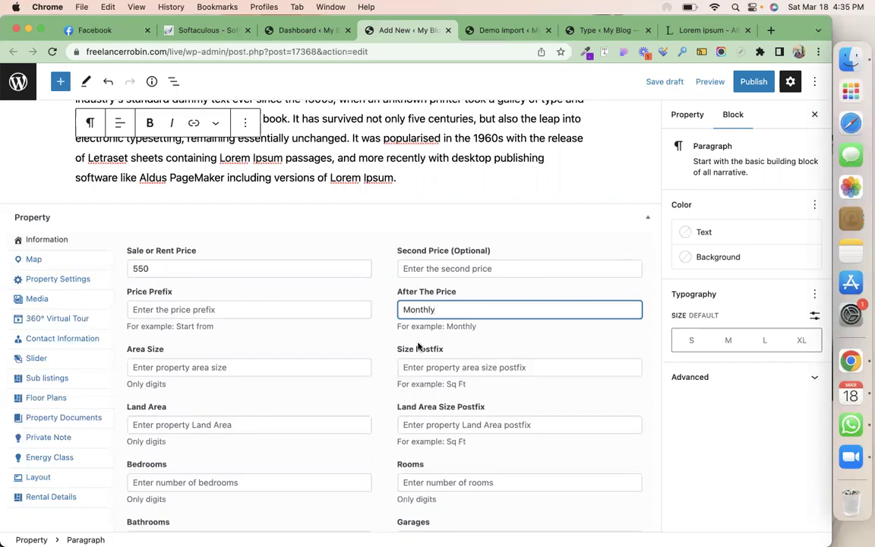
Set the area size to 4000 with postfix Sq Ft
{"action": "left_click", "coordinate": [251, 369]}
{"action": "type", "text": "4000"}
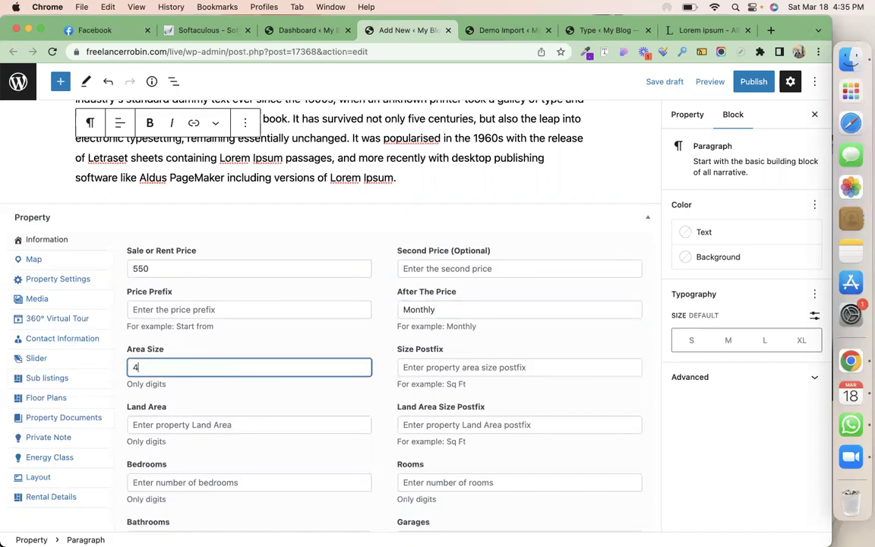
{"action": "left_click", "coordinate": [452, 369]}
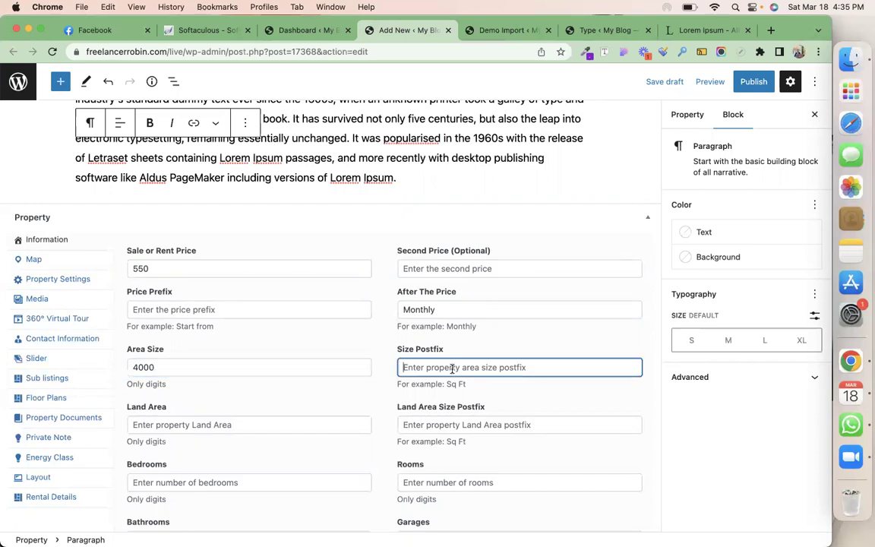
{"action": "type", "text": "Sq Ft"}
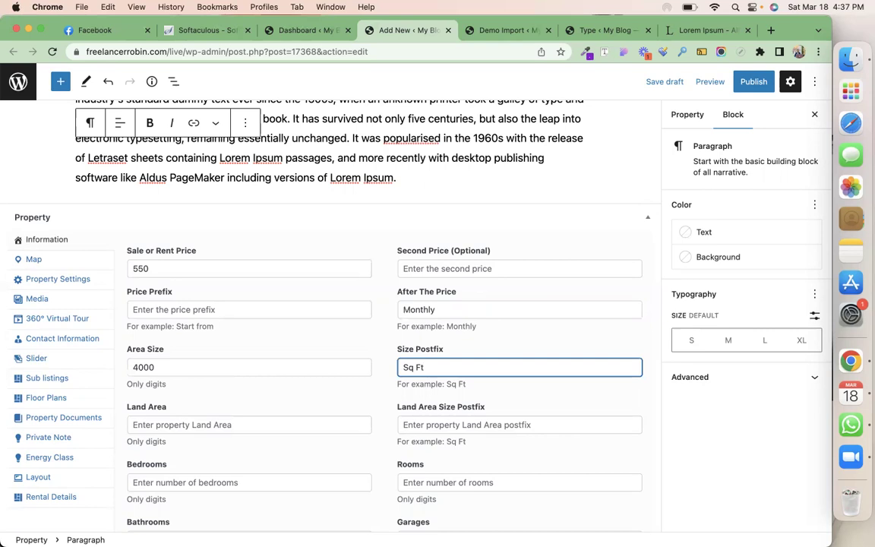
Set the land area to 3700 with postfix Sq Ft
{"action": "left_click", "coordinate": [175, 424]}
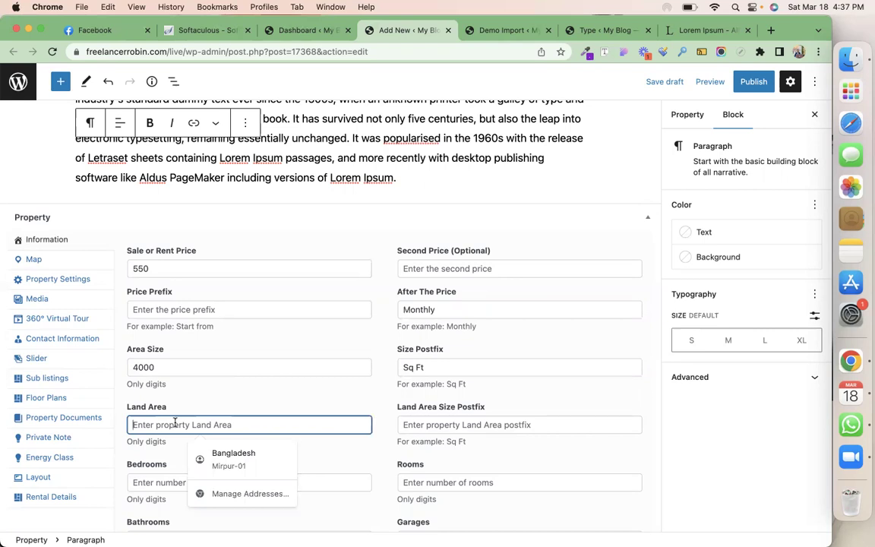
{"action": "type", "text": "5000"}
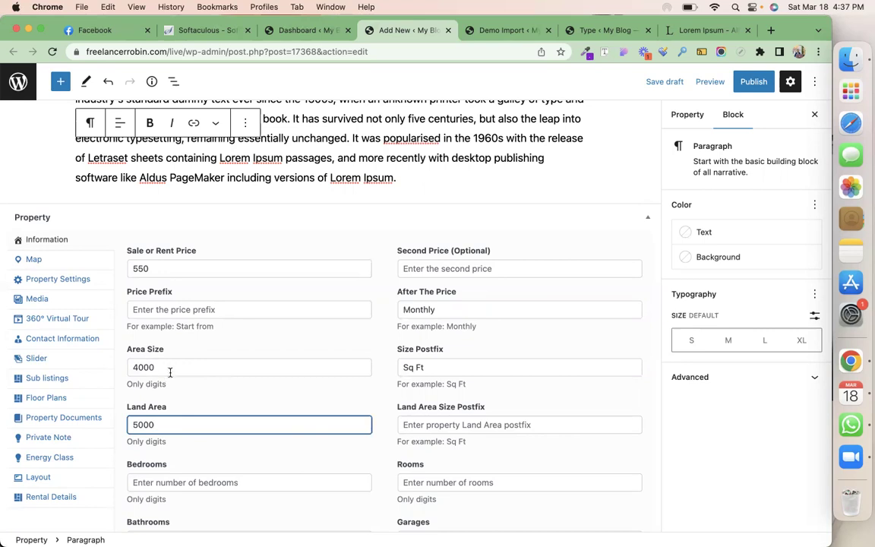
{"action": "left_click_drag", "start_coordinate": [158, 424], "coordinate": [123, 425]}
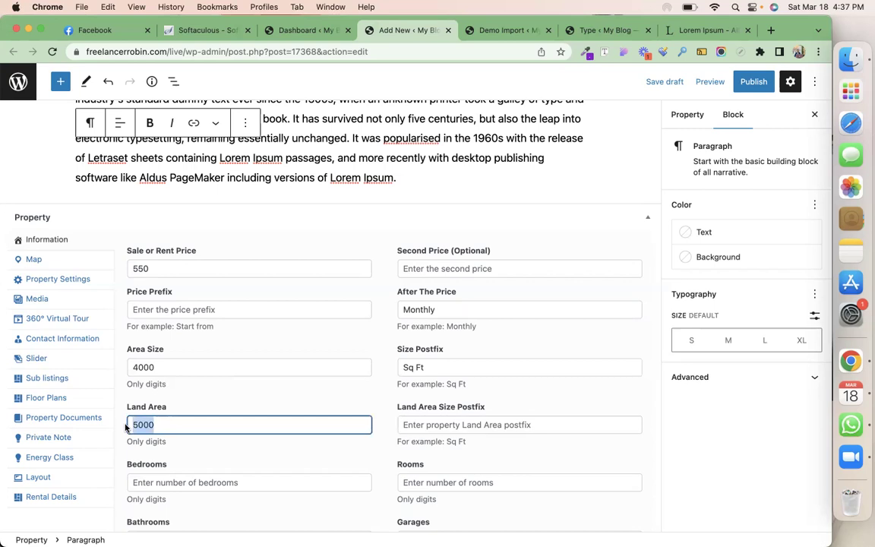
{"action": "type", "text": "3700"}
{"action": "left_click", "coordinate": [422, 425]}
{"action": "left_click_drag", "start_coordinate": [426, 367], "coordinate": [402, 367]}
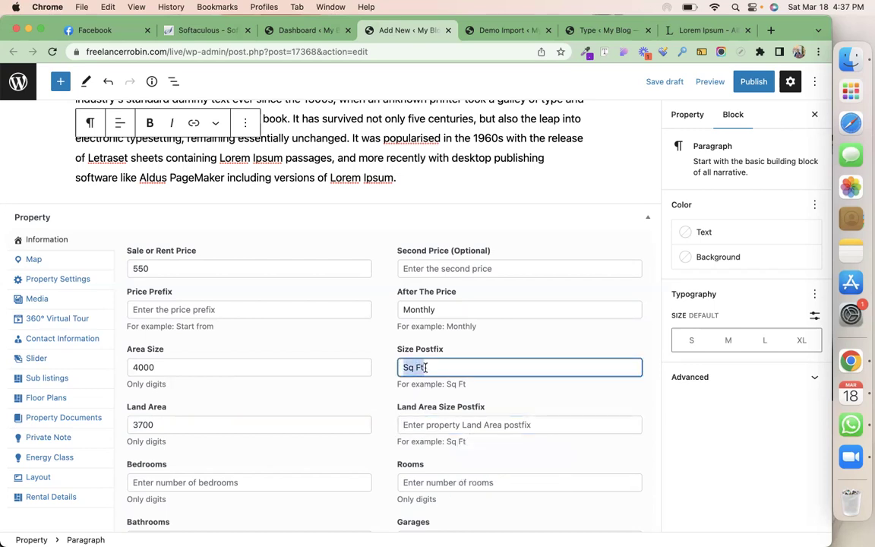
{"action": "key", "text": "super+c"}
{"action": "left_click", "coordinate": [414, 424]}
{"action": "key", "text": "super+v"}
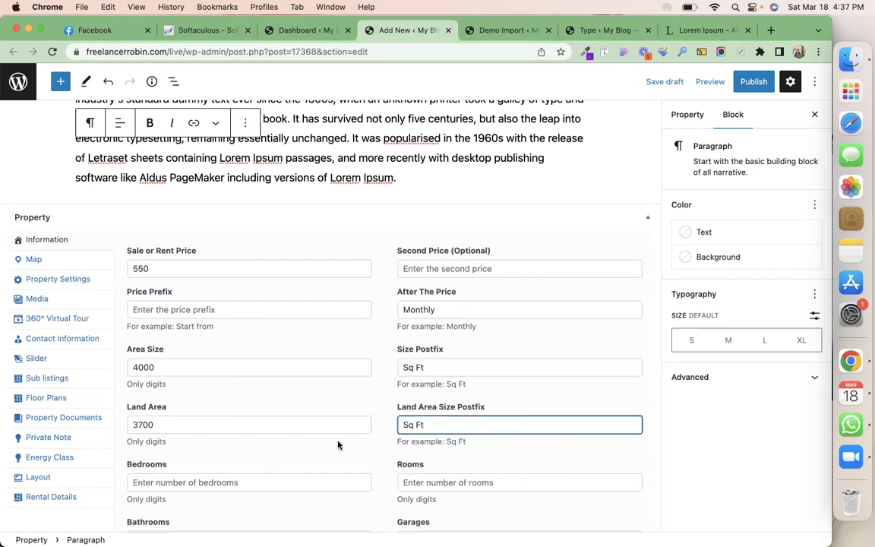
Enter 3 bedrooms, 2 rooms and 4 bathrooms
{"action": "scroll", "coordinate": [272, 461], "scroll_direction": "down", "scroll_amount": 3}
{"action": "left_click", "coordinate": [260, 398]}
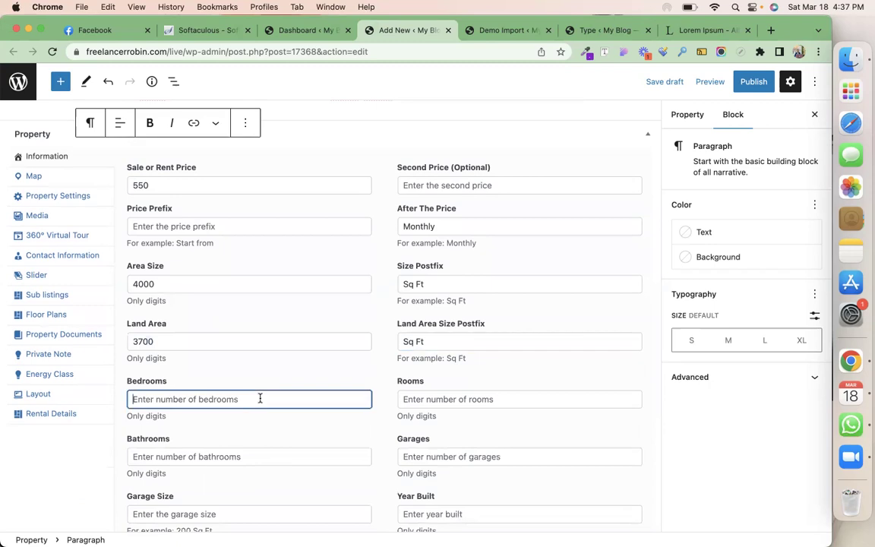
{"action": "type", "text": "3"}
{"action": "left_click", "coordinate": [449, 404]}
{"action": "type", "text": "2"}
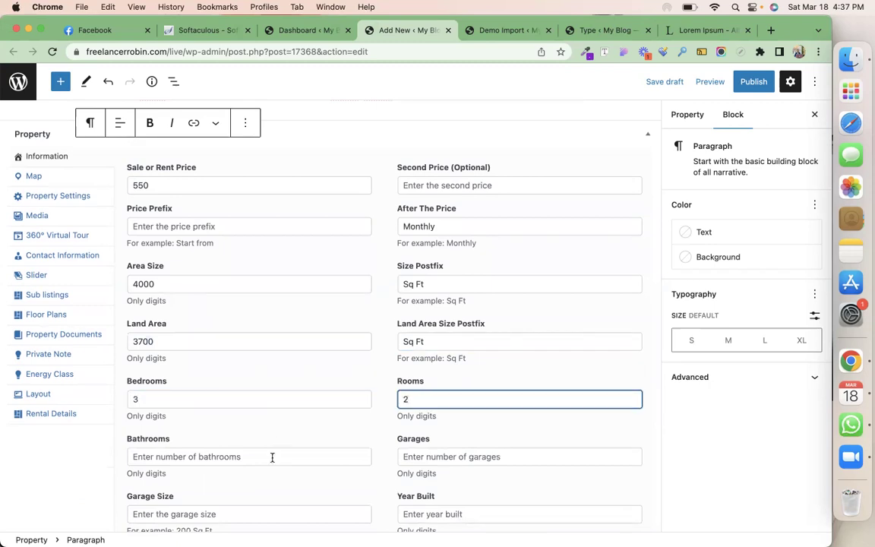
{"action": "left_click", "coordinate": [271, 457]}
{"action": "type", "text": "4"}
Enter 1 garage with a garage size of 300 Sq Ft
{"action": "scroll", "coordinate": [419, 395], "scroll_direction": "down", "scroll_amount": 2}
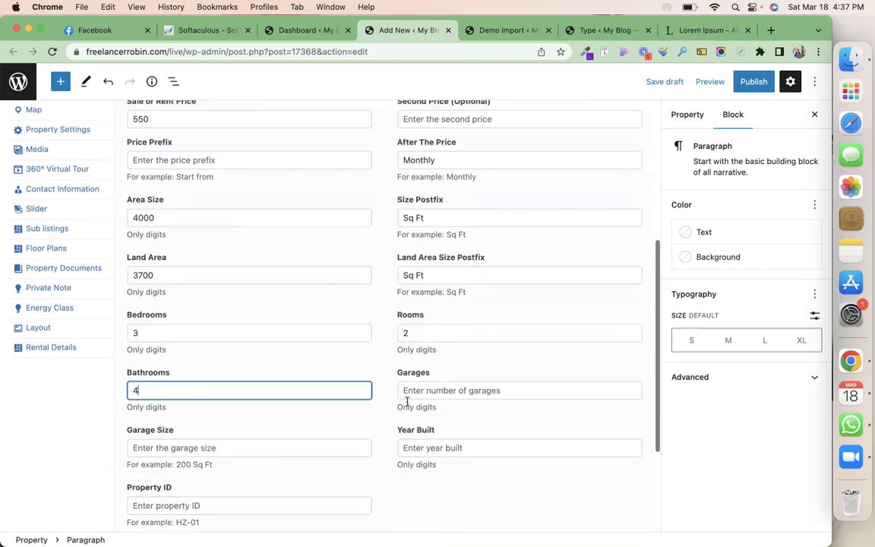
{"action": "left_click", "coordinate": [419, 395]}
{"action": "type", "text": "1"}
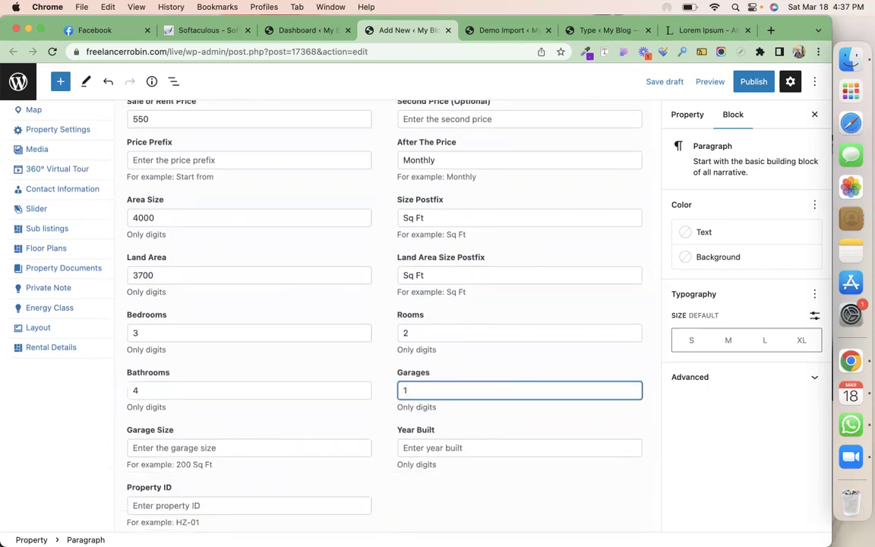
{"action": "left_click", "coordinate": [269, 452]}
{"action": "type", "text": "300 s"}
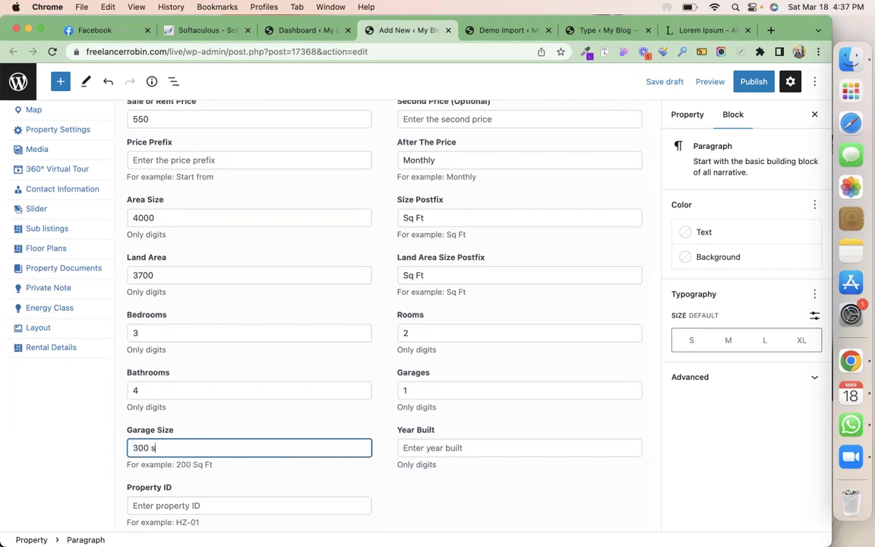
{"action": "key", "text": "BackSpace"}
{"action": "type", "text": "Sq Ft"}
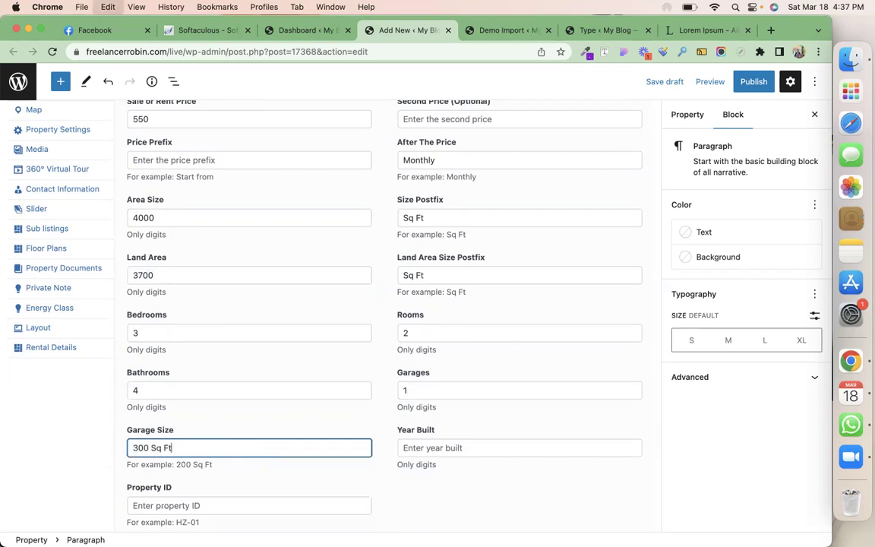
Set the year built to 2002 and the Property ID to 002
{"action": "scroll", "coordinate": [494, 390], "scroll_direction": "down", "scroll_amount": 2}
{"action": "left_click", "coordinate": [494, 389]}
{"action": "type", "text": "1"}
{"action": "key", "text": "BackSpace"}
{"action": "type", "text": "2002"}
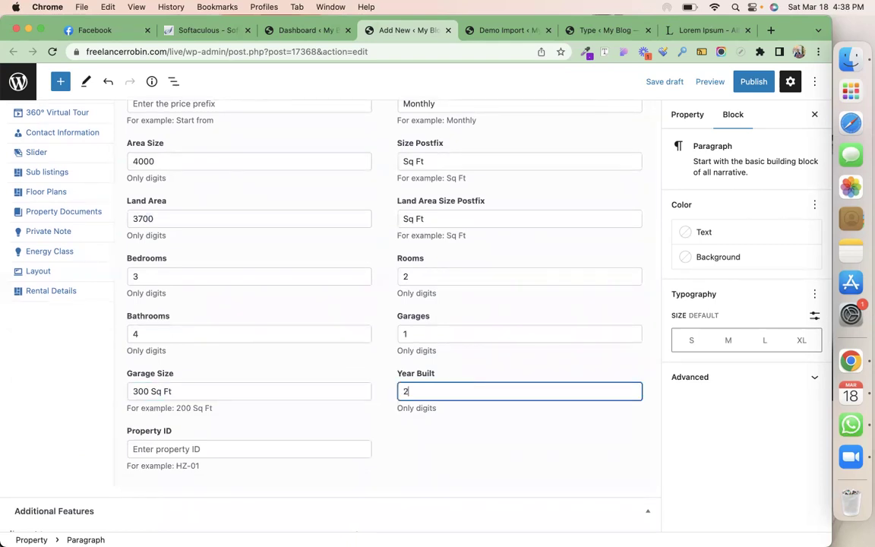
{"action": "left_click", "coordinate": [259, 449]}
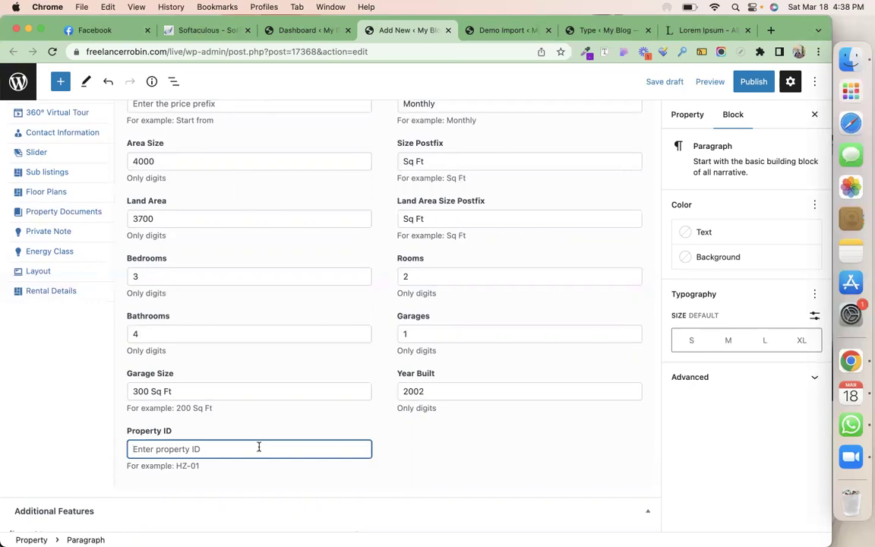
{"action": "type", "text": "002"}
{"action": "scroll", "coordinate": [259, 447], "scroll_direction": "down", "scroll_amount": 3}
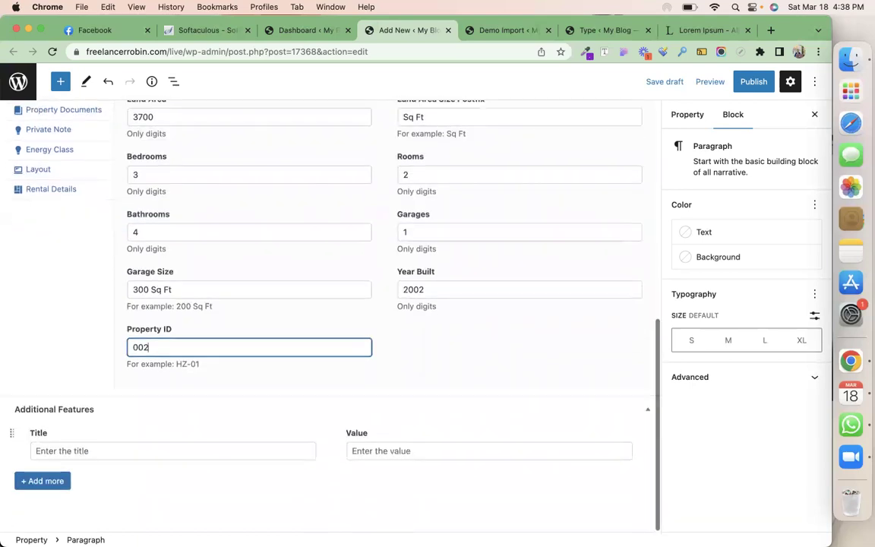
Add the additional feature 'Play ground' with value 1
{"action": "left_click", "coordinate": [132, 443]}
{"action": "type", "text": "Play ground"}
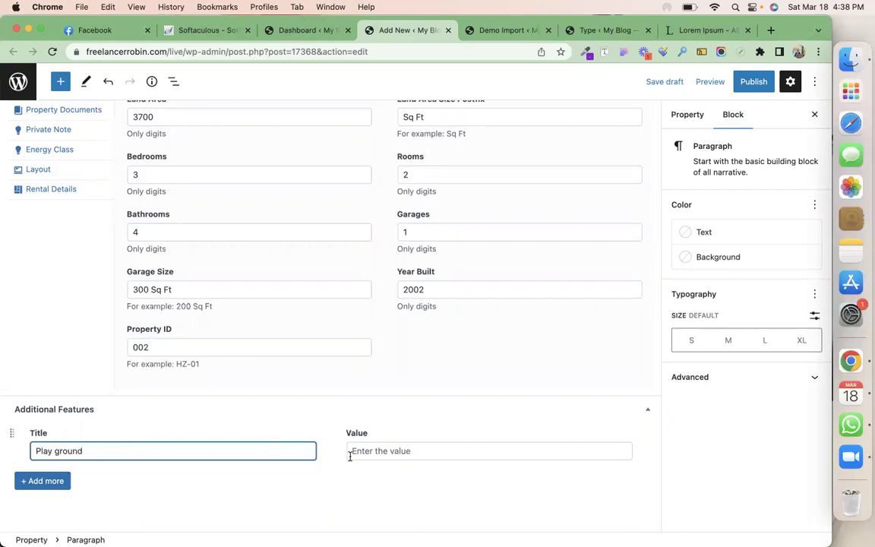
{"action": "left_click", "coordinate": [359, 451]}
{"action": "type", "text": "1"}
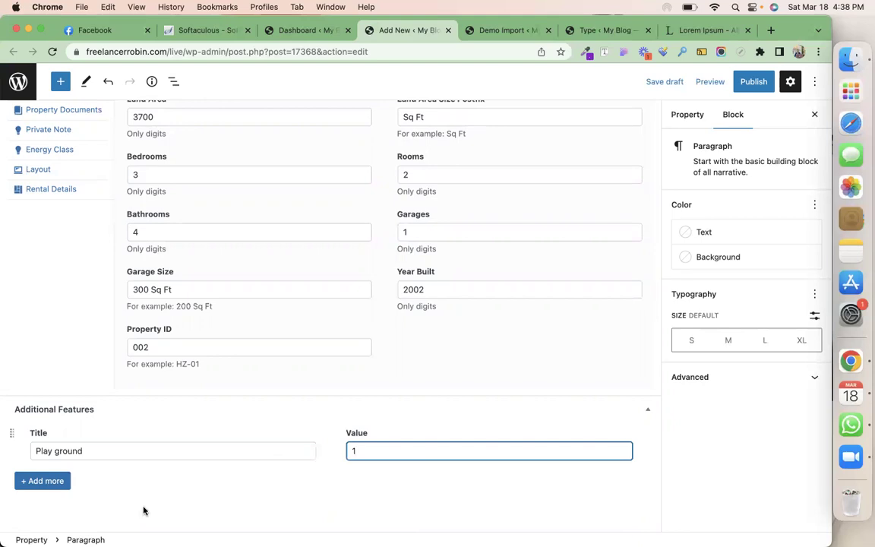
Add a second feature 'Convention hall' with value 2, correcting its spelling
{"action": "left_click", "coordinate": [48, 481]}
{"action": "left_click", "coordinate": [85, 475]}
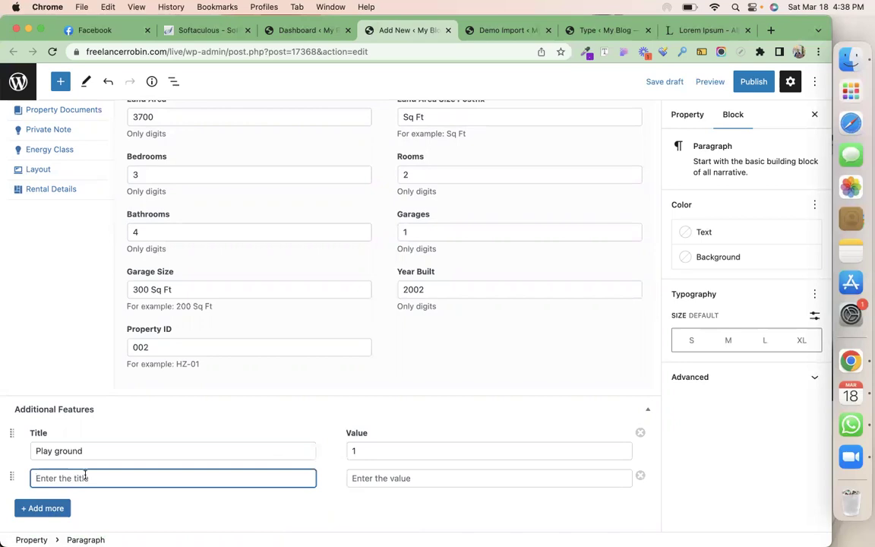
{"action": "type", "text": "COn"}
{"action": "type", "text": "ention hall"}
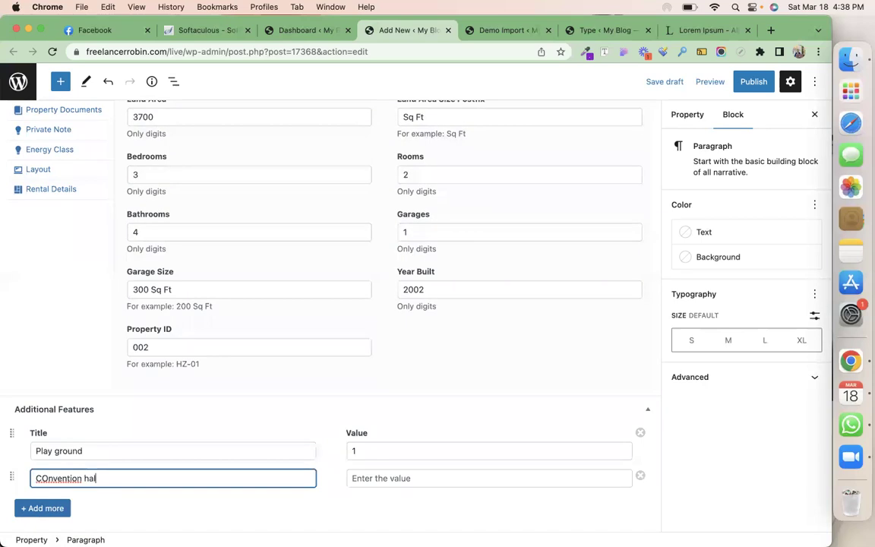
{"action": "right_click", "coordinate": [61, 479]}
{"action": "left_click", "coordinate": [76, 235]}
{"action": "left_click", "coordinate": [408, 477]}
{"action": "type", "text": "2"}
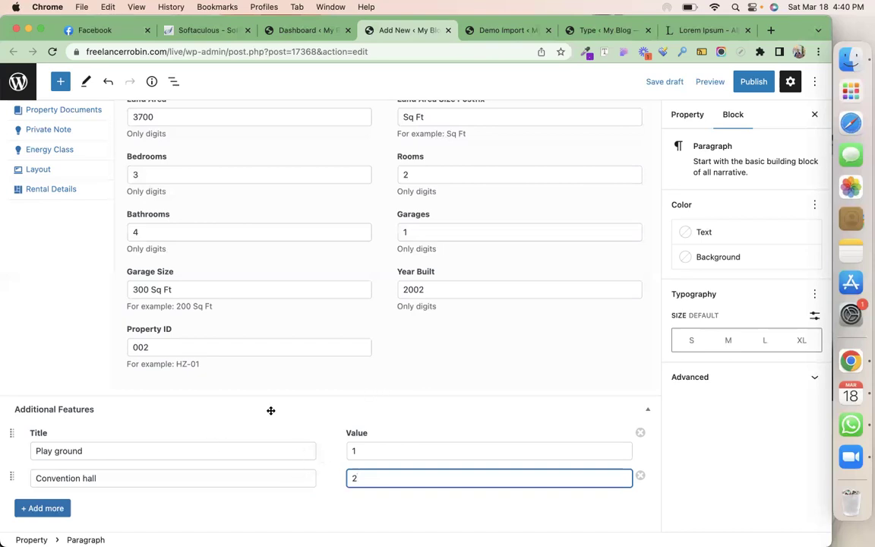
Open the property's Map section and dismiss the Google Maps error
{"action": "scroll", "coordinate": [270, 410], "scroll_direction": "up", "scroll_amount": 10}
{"action": "left_click", "coordinate": [30, 391]}
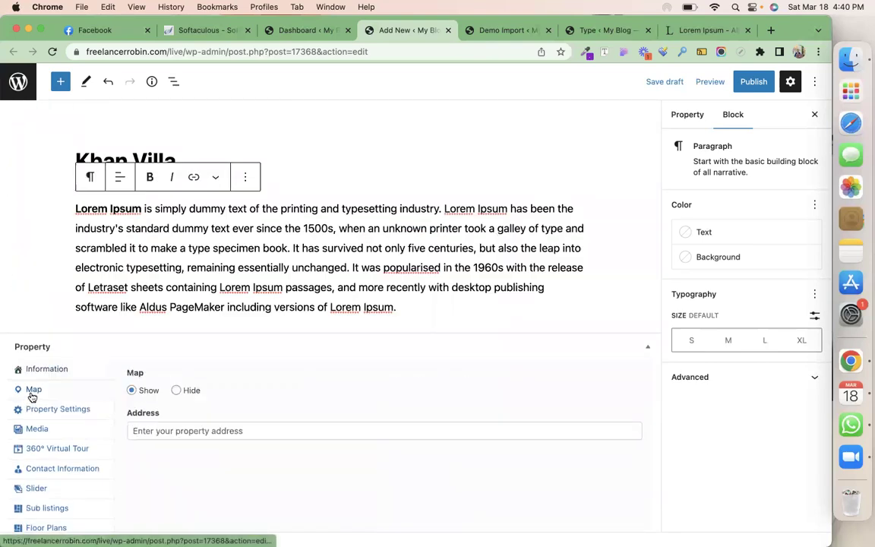
{"action": "scroll", "coordinate": [332, 329], "scroll_direction": "down", "scroll_amount": 3}
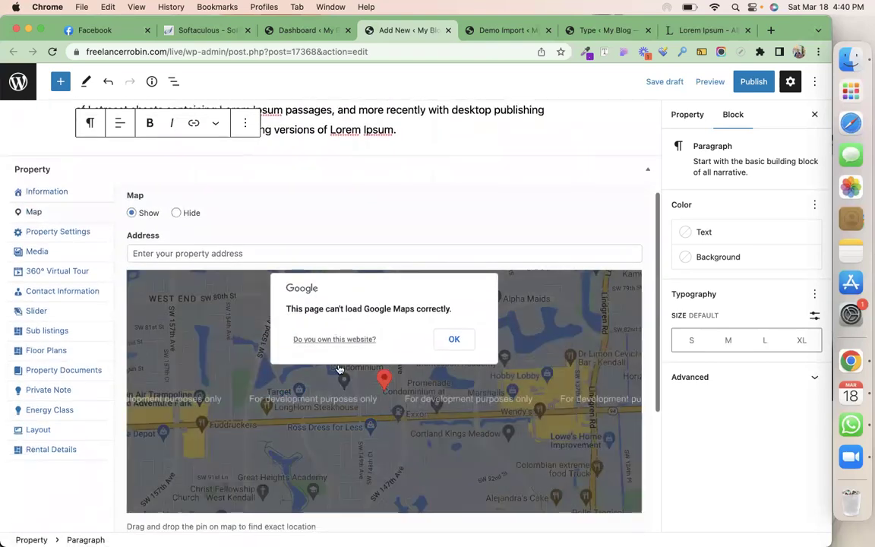
{"action": "left_click", "coordinate": [453, 339]}
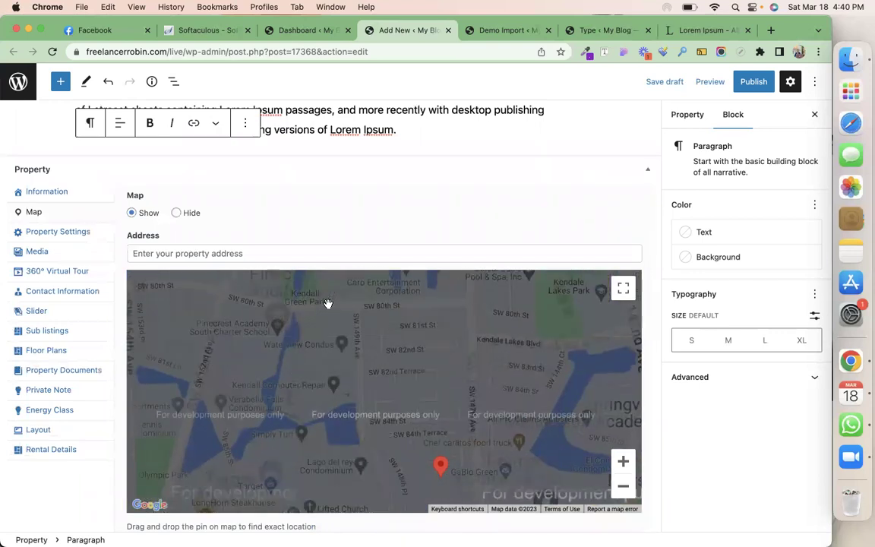
Bring up Property Settings and place the cursor in the Street Address field
{"action": "scroll", "coordinate": [339, 228], "scroll_direction": "down", "scroll_amount": 3}
{"action": "scroll", "coordinate": [338, 225], "scroll_direction": "down", "scroll_amount": 2}
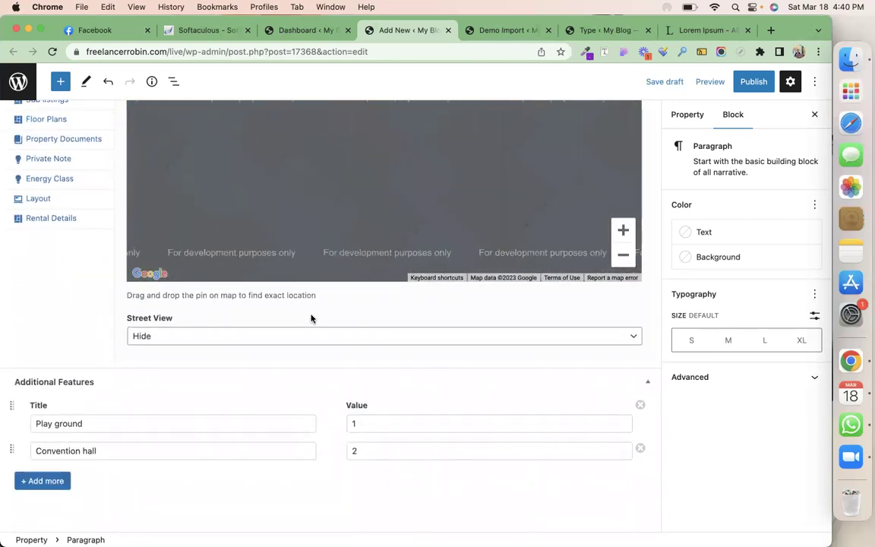
{"action": "scroll", "coordinate": [310, 317], "scroll_direction": "up", "scroll_amount": 5}
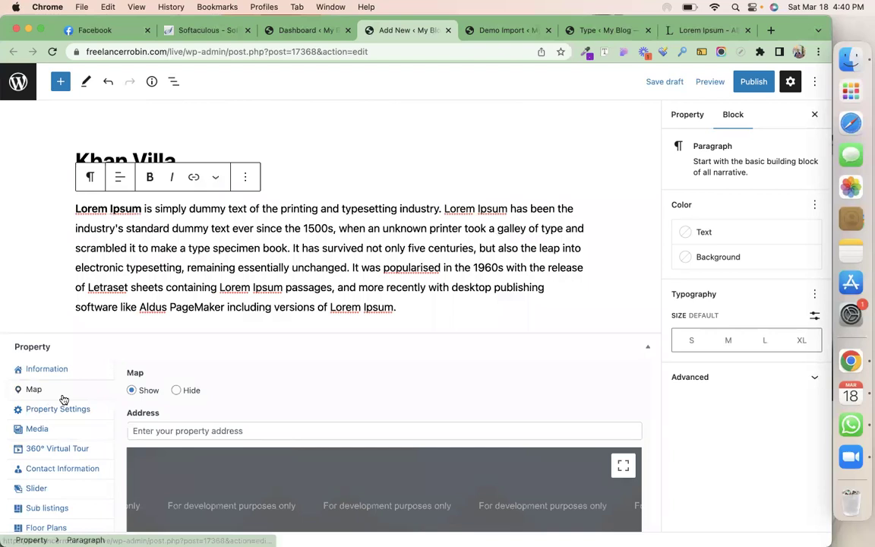
{"action": "left_click", "coordinate": [68, 410]}
{"action": "scroll", "coordinate": [253, 373], "scroll_direction": "down", "scroll_amount": 2}
{"action": "left_click", "coordinate": [225, 305]}
Autofill the street address and zip code, set Featured to Yes, and show the Media section
{"action": "left_click", "coordinate": [251, 366]}
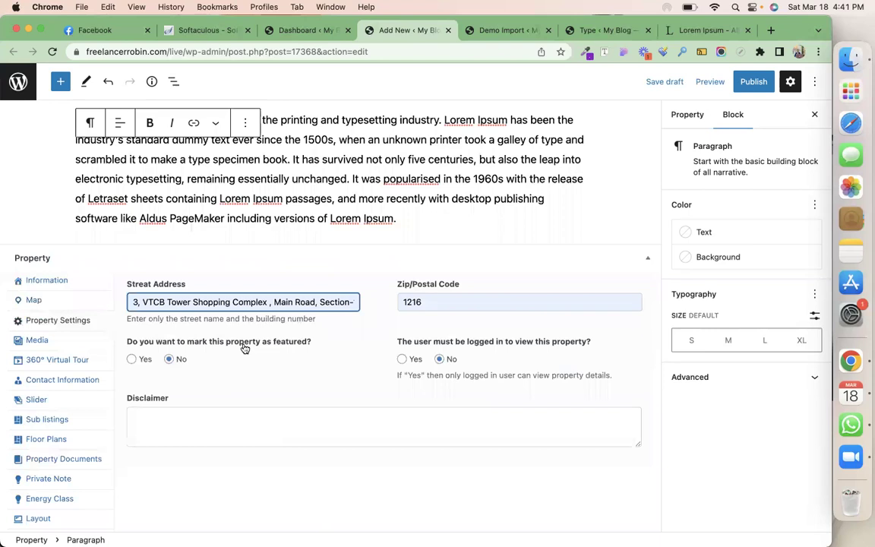
{"action": "left_click", "coordinate": [131, 360]}
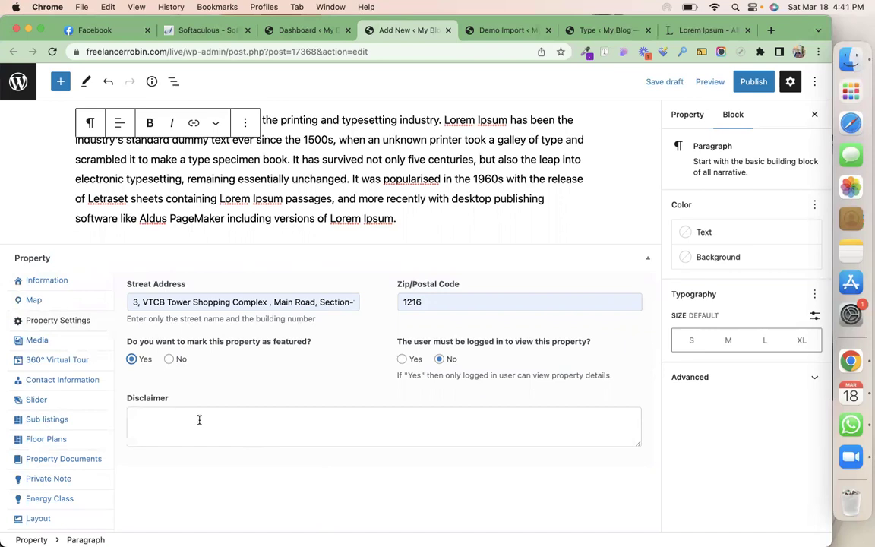
{"action": "left_click", "coordinate": [36, 340]}
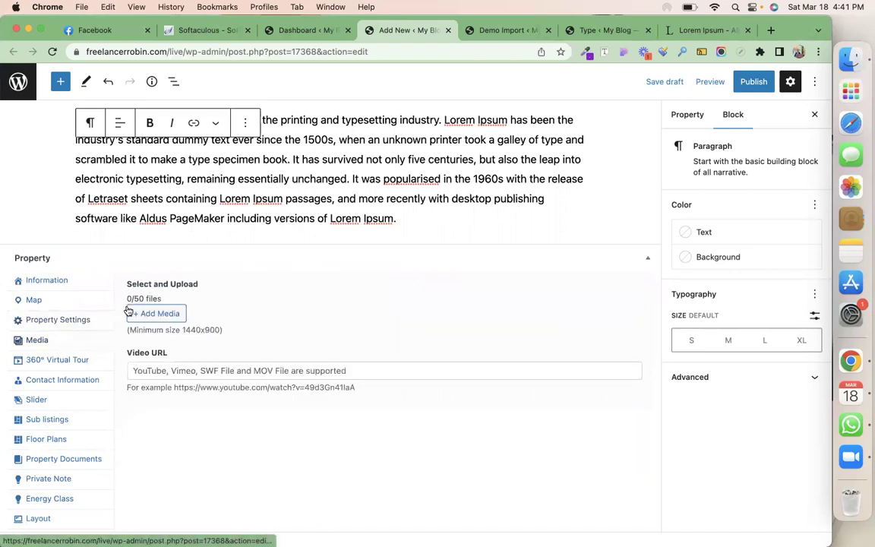
Open the Media Library and select the modern house exterior photo
{"action": "left_click", "coordinate": [130, 312]}
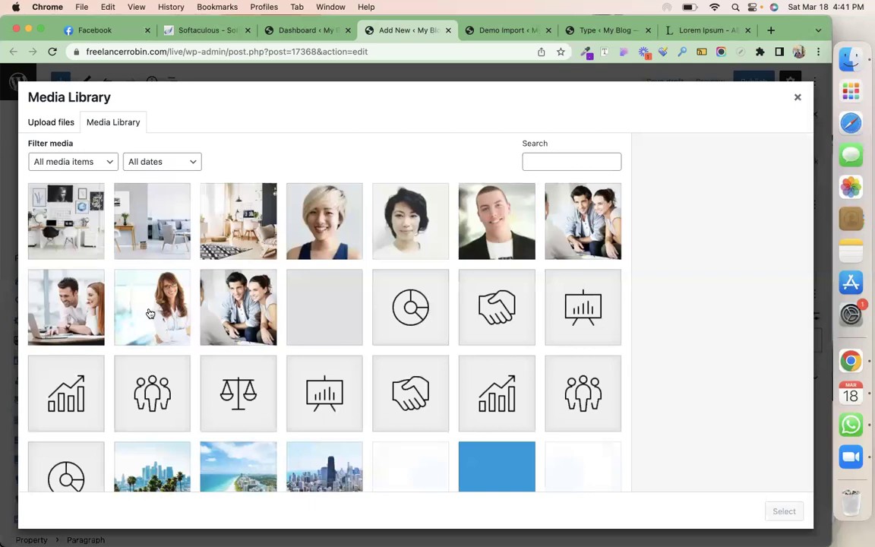
{"action": "scroll", "coordinate": [362, 294], "scroll_direction": "down", "scroll_amount": 5}
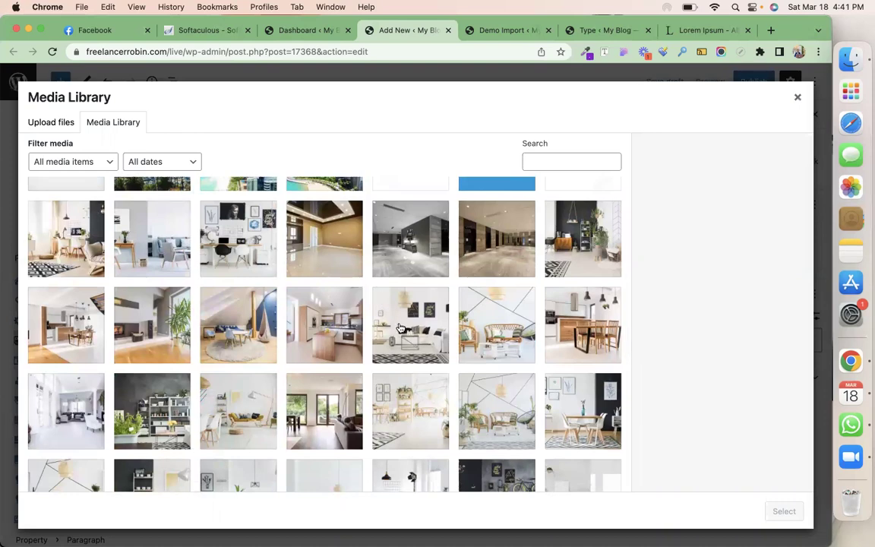
{"action": "scroll", "coordinate": [362, 294], "scroll_direction": "down", "scroll_amount": 10}
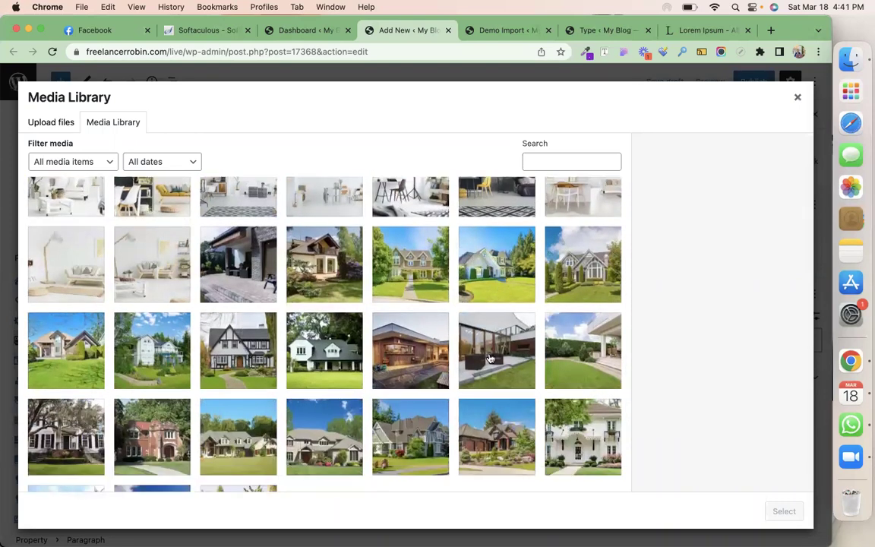
{"action": "left_click", "coordinate": [423, 339]}
{"action": "scroll", "coordinate": [396, 365], "scroll_direction": "up", "scroll_amount": 5}
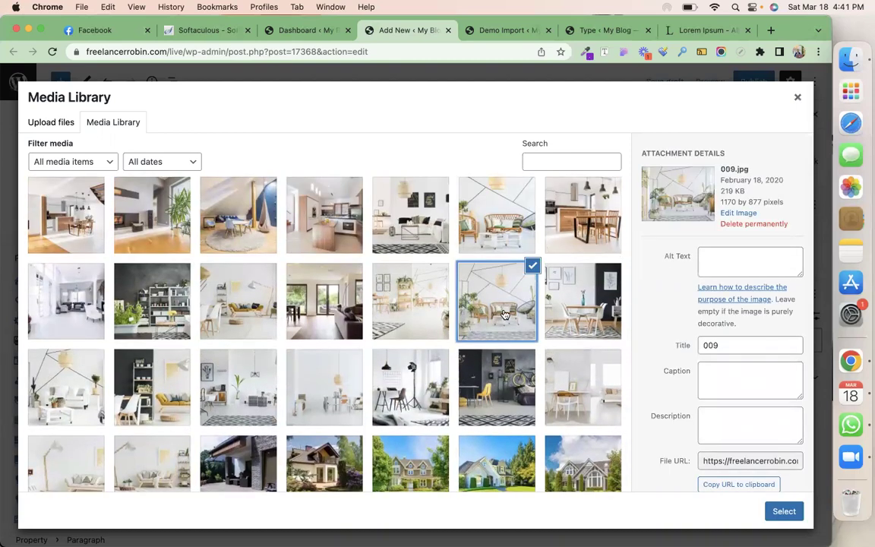
{"action": "scroll", "coordinate": [248, 281], "scroll_direction": "up", "scroll_amount": 2}
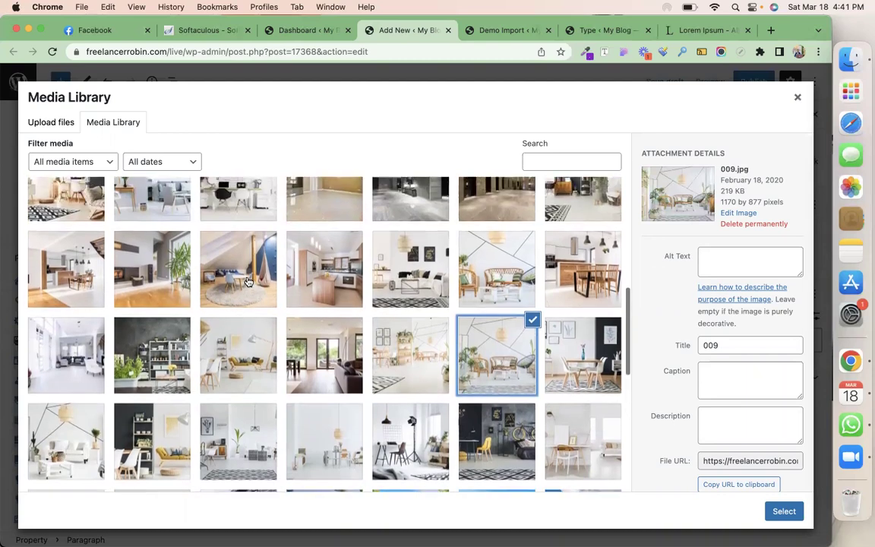
{"action": "scroll", "coordinate": [248, 282], "scroll_direction": "up", "scroll_amount": 3}
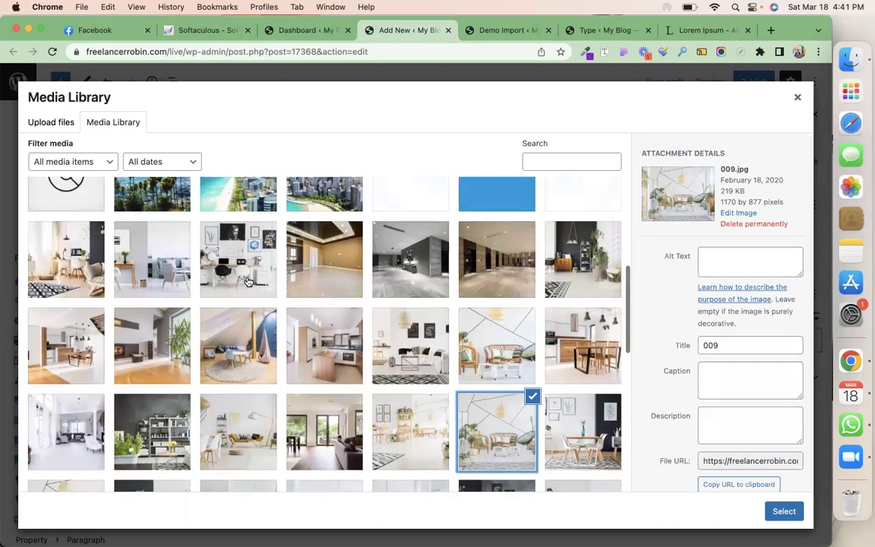
{"action": "scroll", "coordinate": [479, 356], "scroll_direction": "up", "scroll_amount": 5}
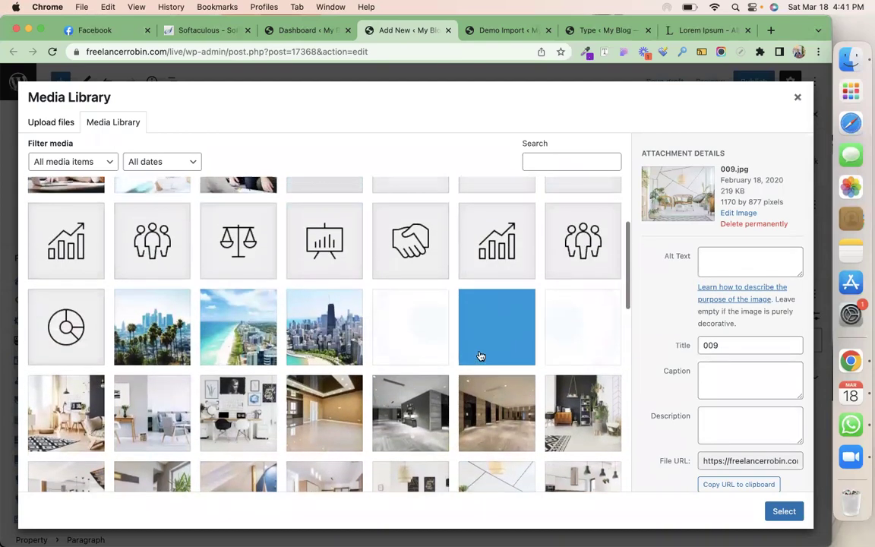
{"action": "scroll", "coordinate": [479, 355], "scroll_direction": "down", "scroll_amount": 15}
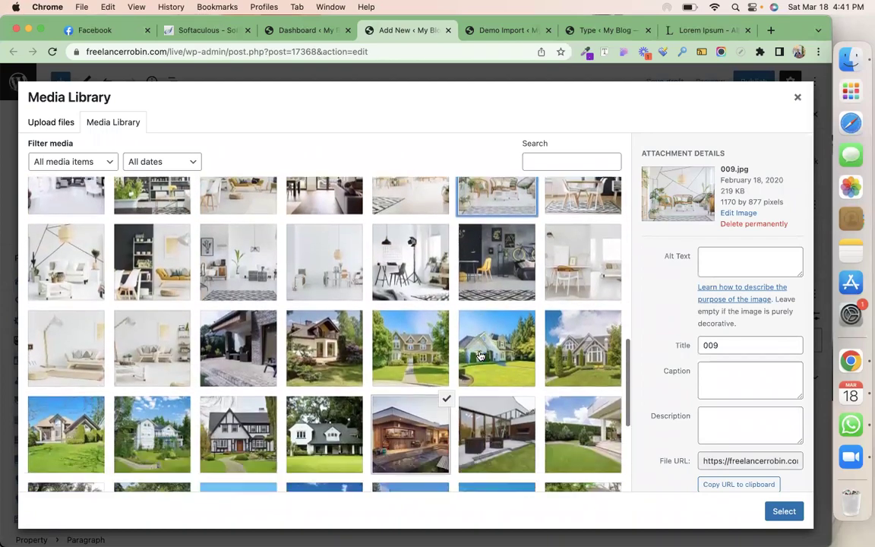
{"action": "scroll", "coordinate": [479, 355], "scroll_direction": "down", "scroll_amount": 3}
Add the interior and teepee room photos, then insert all five into the gallery
{"action": "left_click", "coordinate": [143, 266]}
{"action": "scroll", "coordinate": [156, 285], "scroll_direction": "down", "scroll_amount": 6}
{"action": "scroll", "coordinate": [161, 295], "scroll_direction": "up", "scroll_amount": 10}
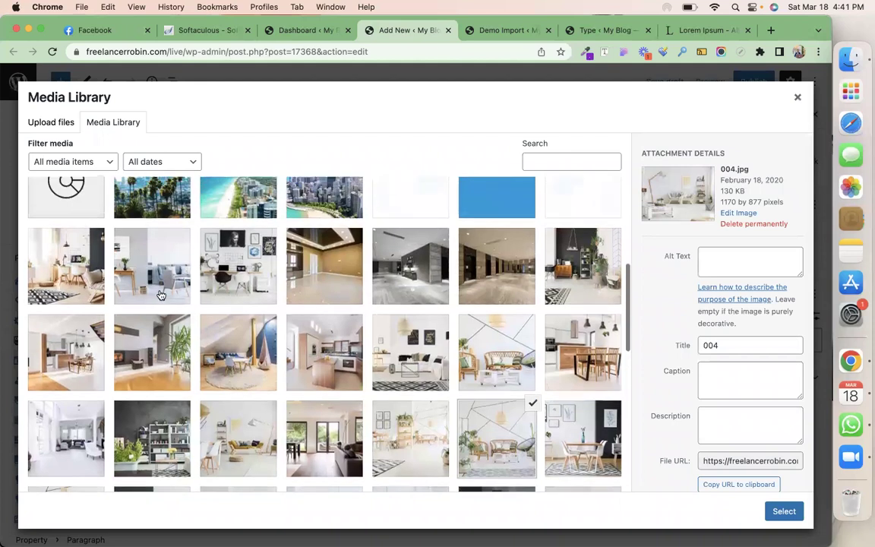
{"action": "scroll", "coordinate": [161, 295], "scroll_direction": "up", "scroll_amount": 1}
{"action": "left_click", "coordinate": [60, 303]}
{"action": "left_click", "coordinate": [236, 369]}
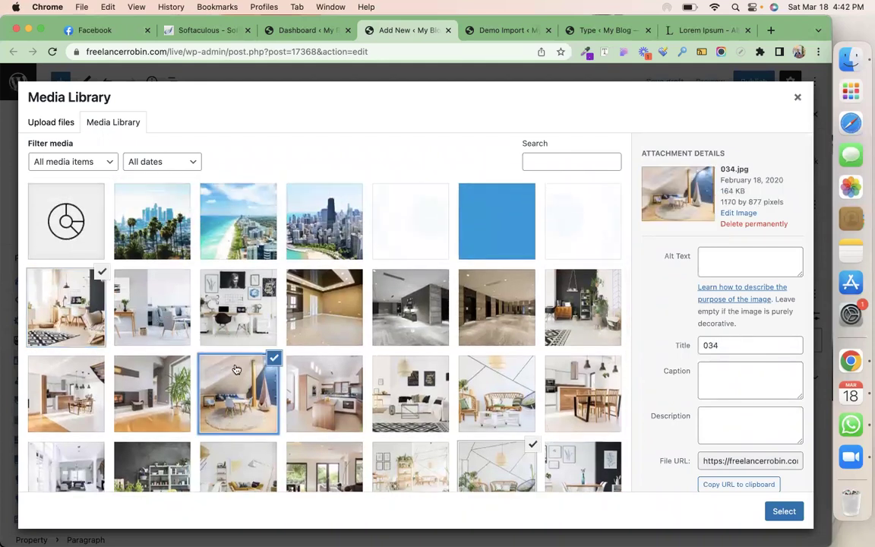
{"action": "left_click", "coordinate": [782, 510]}
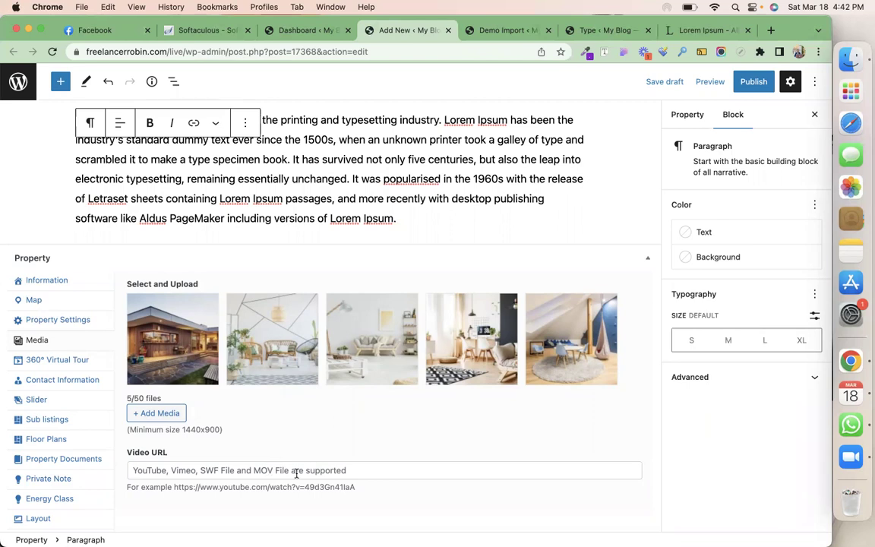
{"action": "scroll", "coordinate": [297, 472], "scroll_direction": "down", "scroll_amount": 5}
{"action": "scroll", "coordinate": [296, 475], "scroll_direction": "up", "scroll_amount": 7}
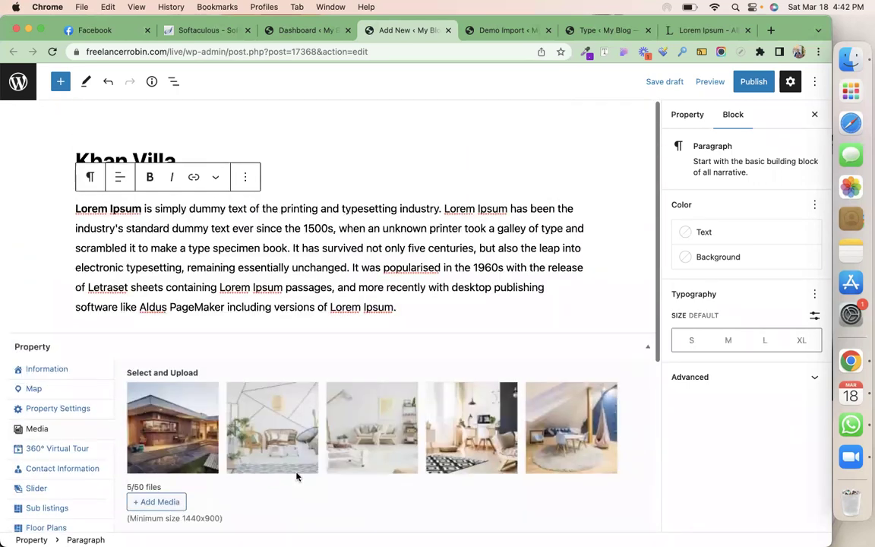
Set Contact Information to Agent Info and assign the agent found by name search
{"action": "left_click", "coordinate": [46, 449]}
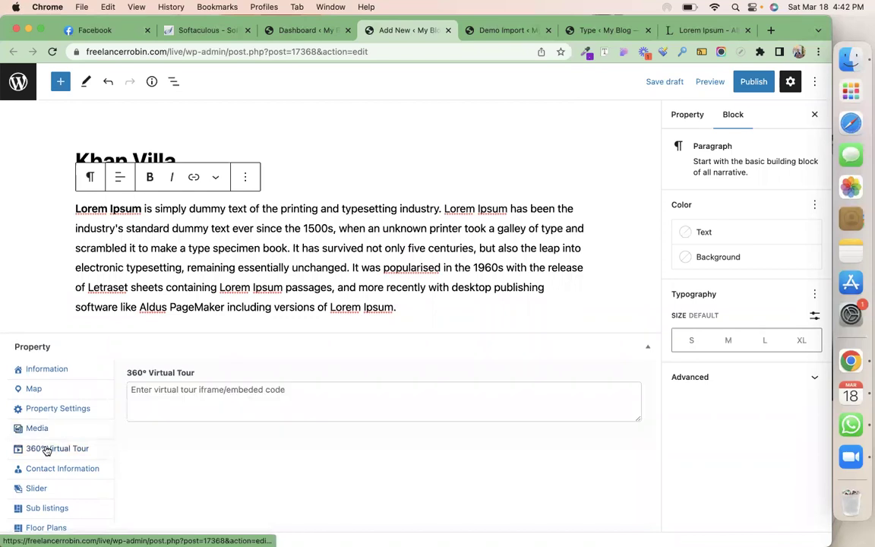
{"action": "scroll", "coordinate": [53, 447], "scroll_direction": "down", "scroll_amount": 1}
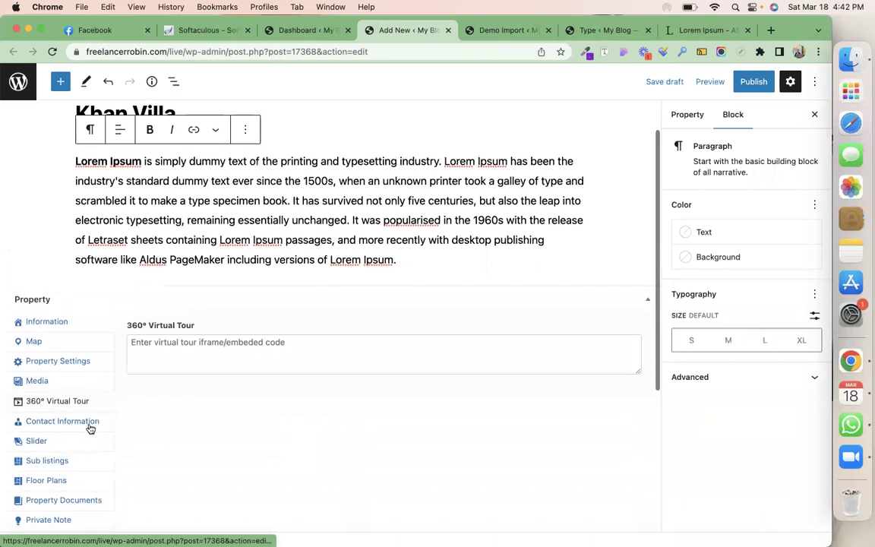
{"action": "left_click", "coordinate": [87, 423]}
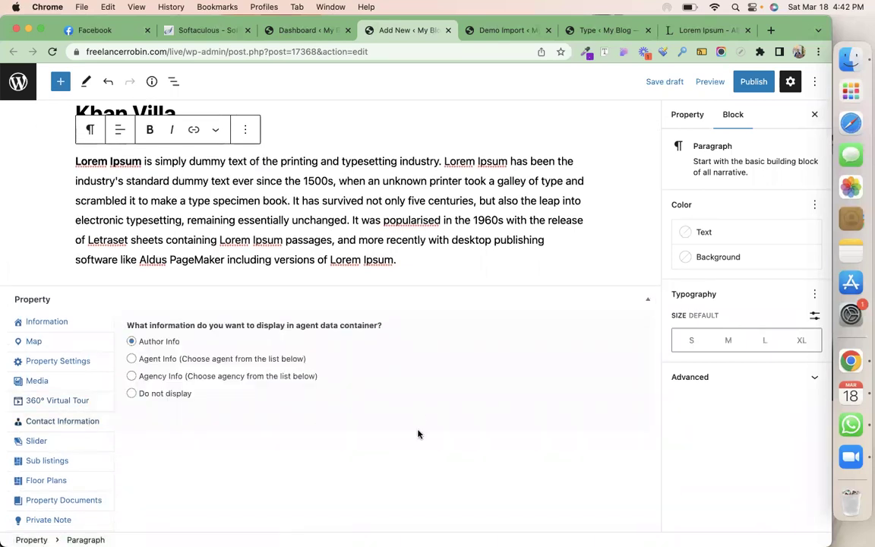
{"action": "left_click", "coordinate": [145, 361]}
{"action": "left_click", "coordinate": [193, 437]}
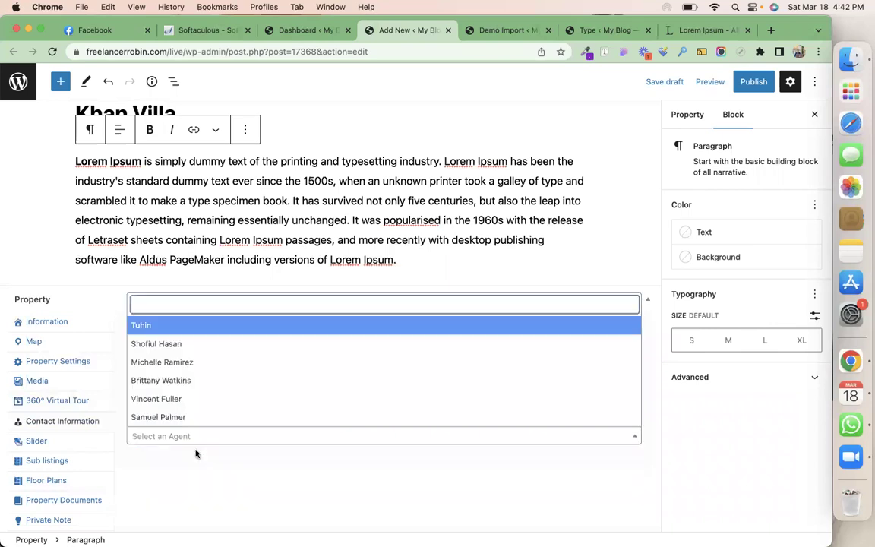
{"action": "type", "text": "tuhin"}
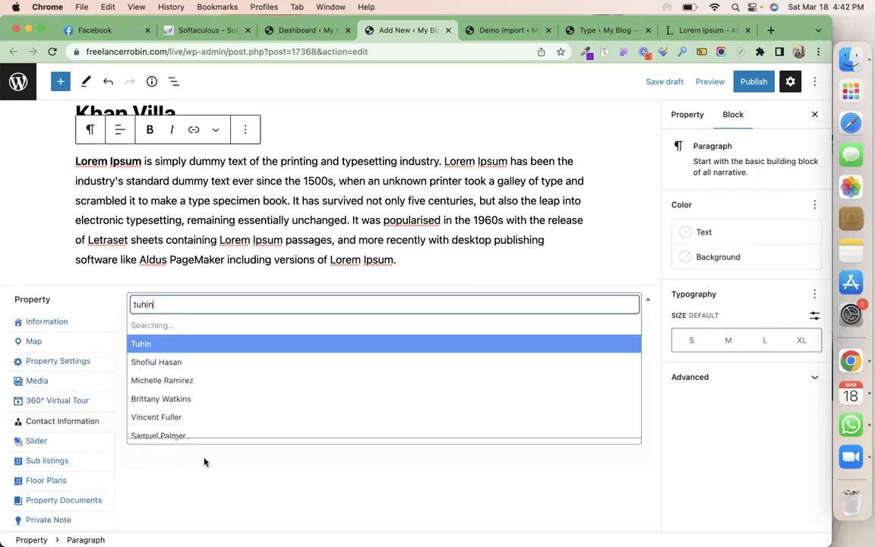
{"action": "left_click", "coordinate": [269, 345]}
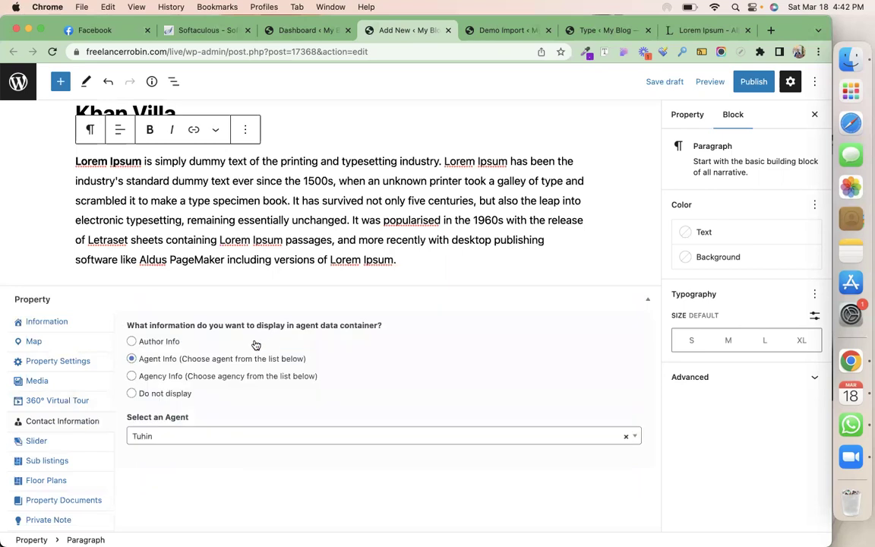
Switch contact information to Agency Info with Web Battalion, then show the Slider settings
{"action": "left_click", "coordinate": [241, 376]}
{"action": "left_click", "coordinate": [229, 447]}
{"action": "type", "text": "web"}
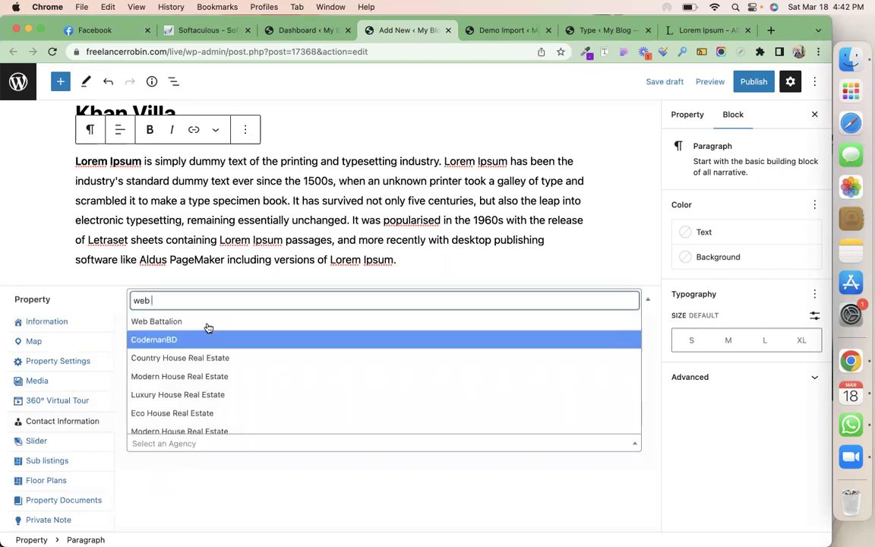
{"action": "left_click", "coordinate": [188, 427]}
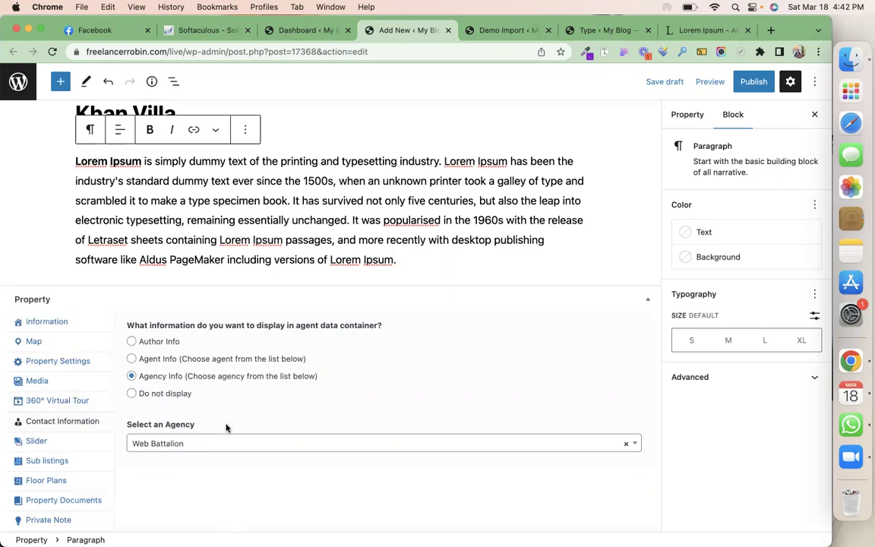
{"action": "left_click", "coordinate": [50, 443]}
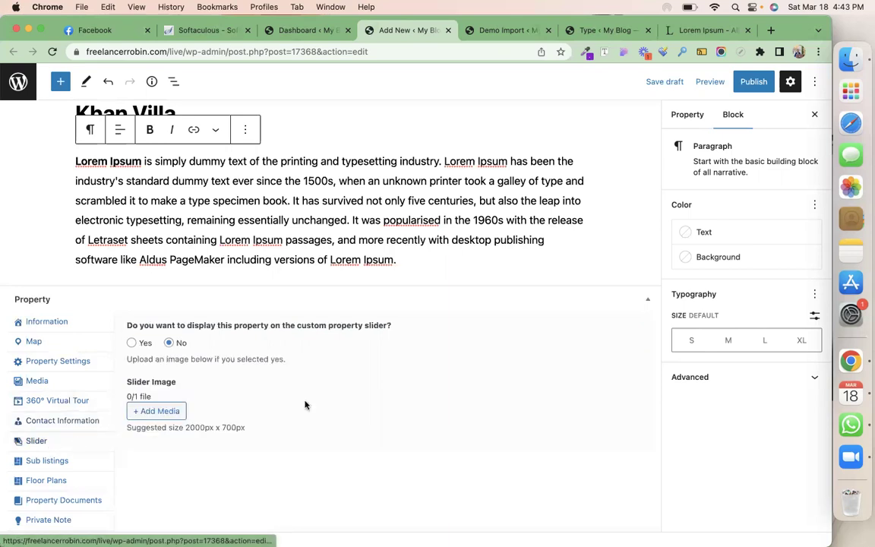
Switch from the Sub Listings form to the empty Floor Plans fields and look them over
{"action": "left_click", "coordinate": [76, 460]}
{"action": "scroll", "coordinate": [256, 413], "scroll_direction": "down", "scroll_amount": 3}
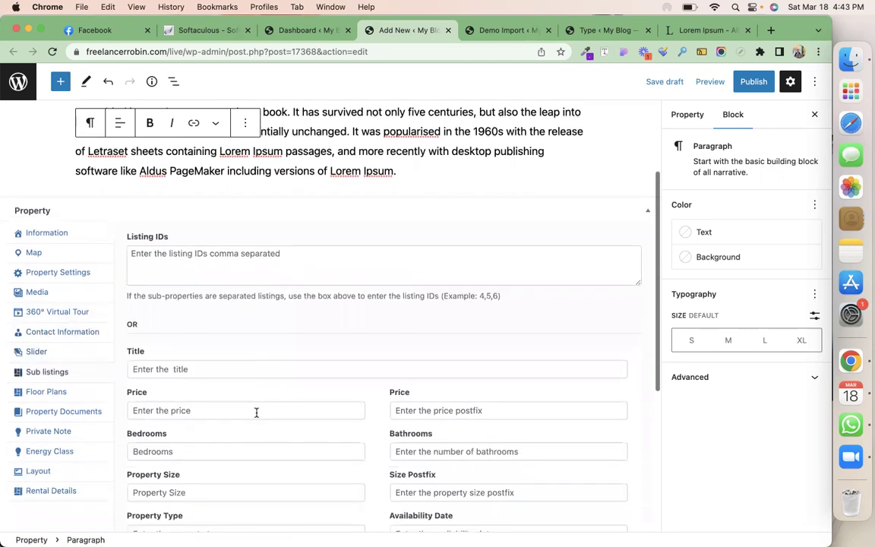
{"action": "scroll", "coordinate": [256, 412], "scroll_direction": "down", "scroll_amount": 3}
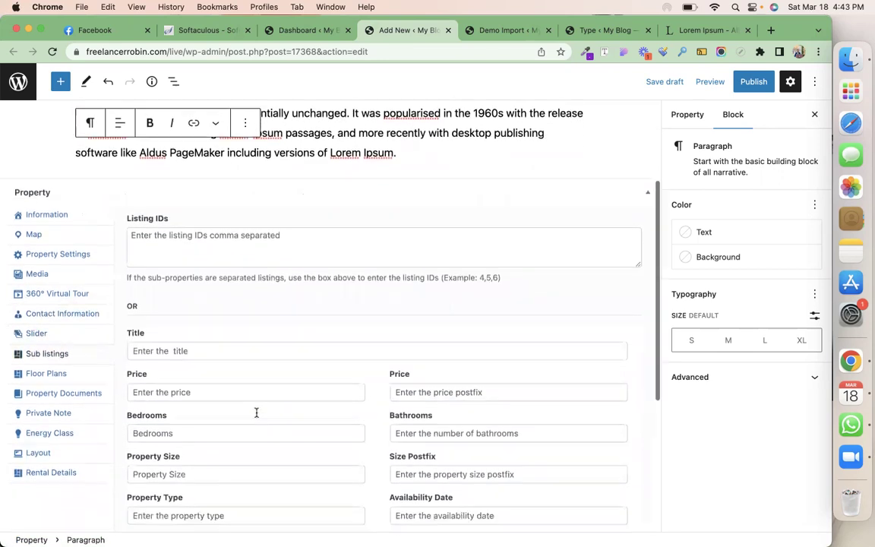
{"action": "scroll", "coordinate": [256, 413], "scroll_direction": "up", "scroll_amount": 3}
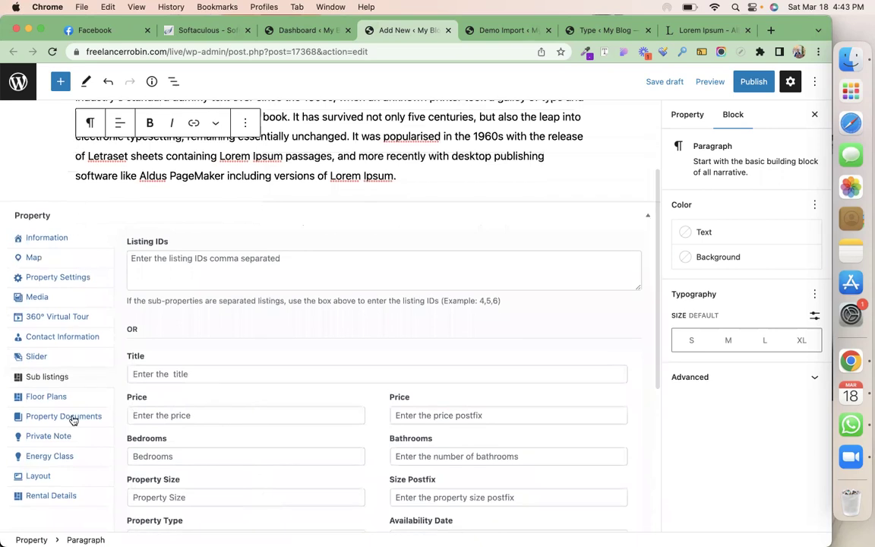
{"action": "left_click", "coordinate": [47, 397]}
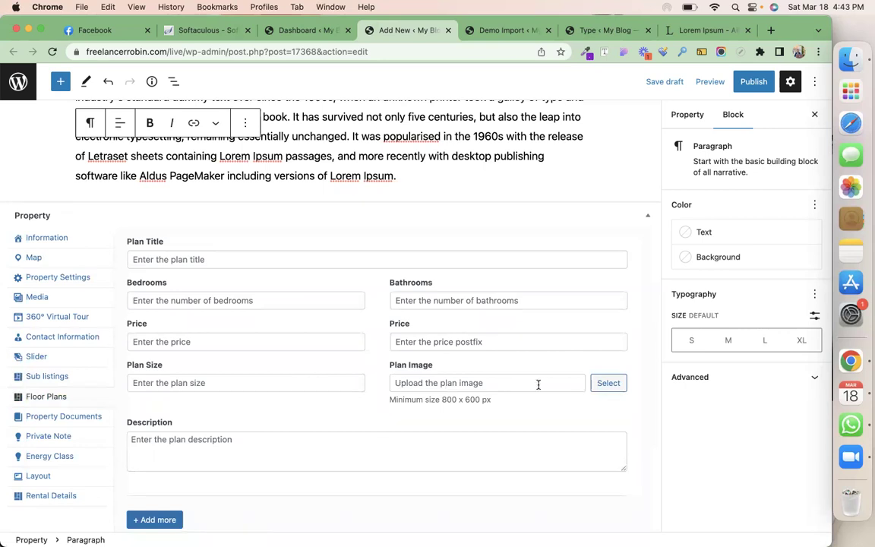
{"action": "scroll", "coordinate": [539, 384], "scroll_direction": "down", "scroll_amount": 3}
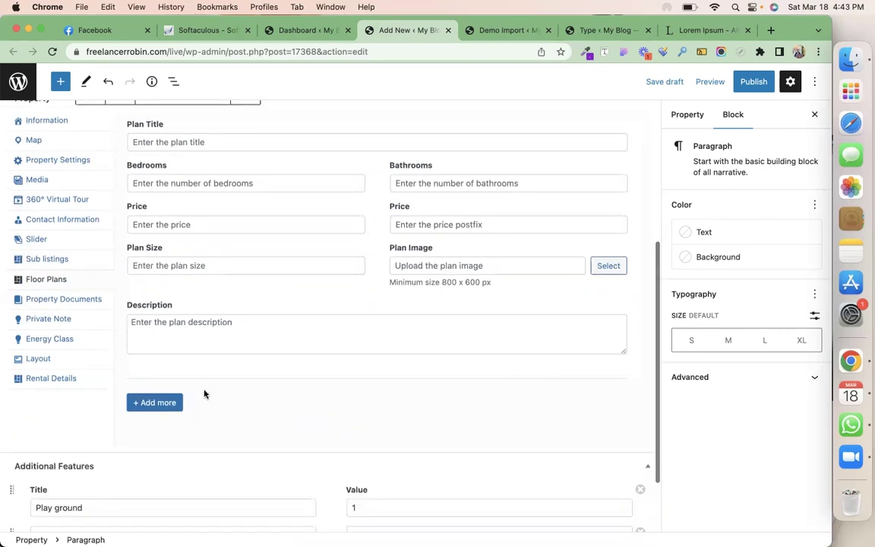
{"action": "scroll", "coordinate": [288, 413], "scroll_direction": "up", "scroll_amount": 5}
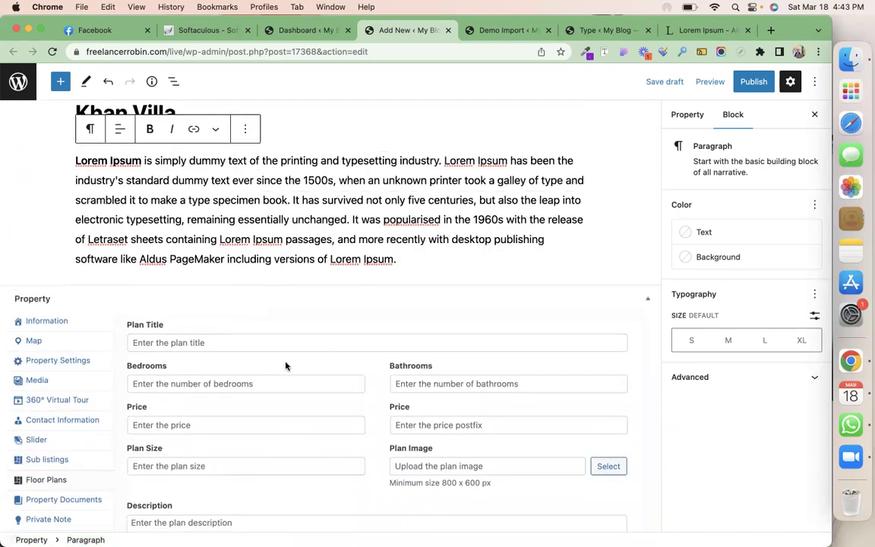
{"action": "scroll", "coordinate": [285, 366], "scroll_direction": "down", "scroll_amount": 2}
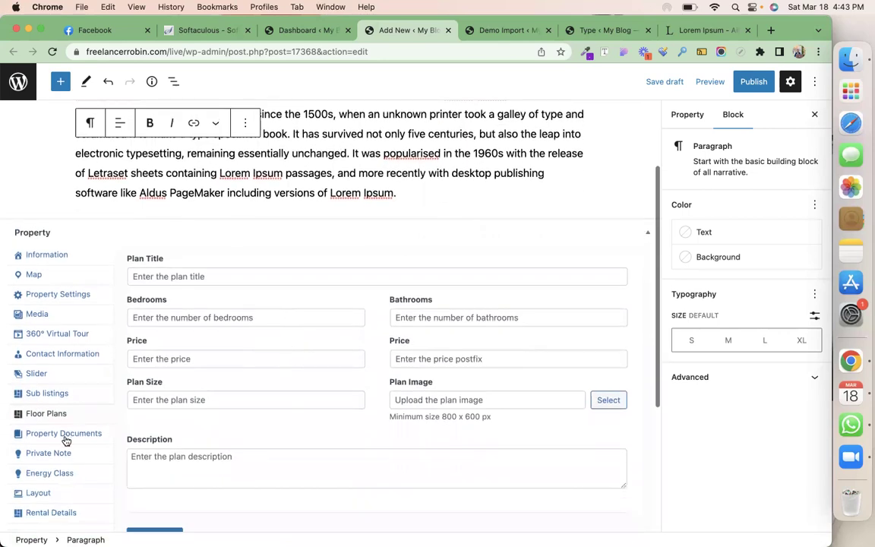
Attach the demo-import log_file .txt as the property document, then show the Private Note field
{"action": "left_click", "coordinate": [64, 437]}
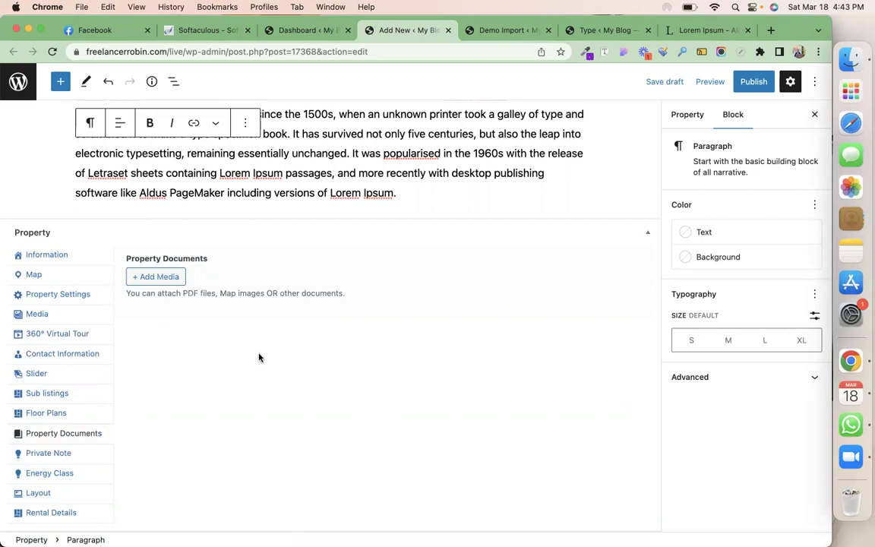
{"action": "left_click", "coordinate": [157, 277]}
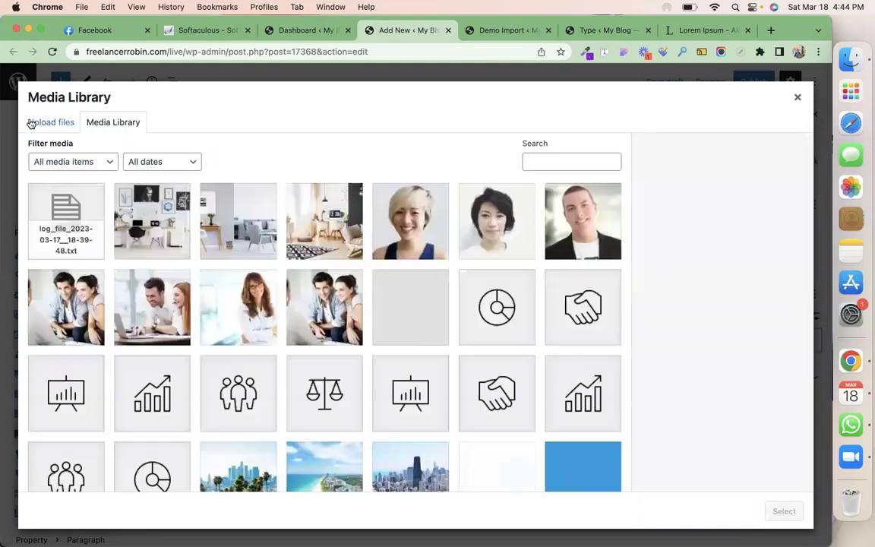
{"action": "left_click", "coordinate": [80, 226]}
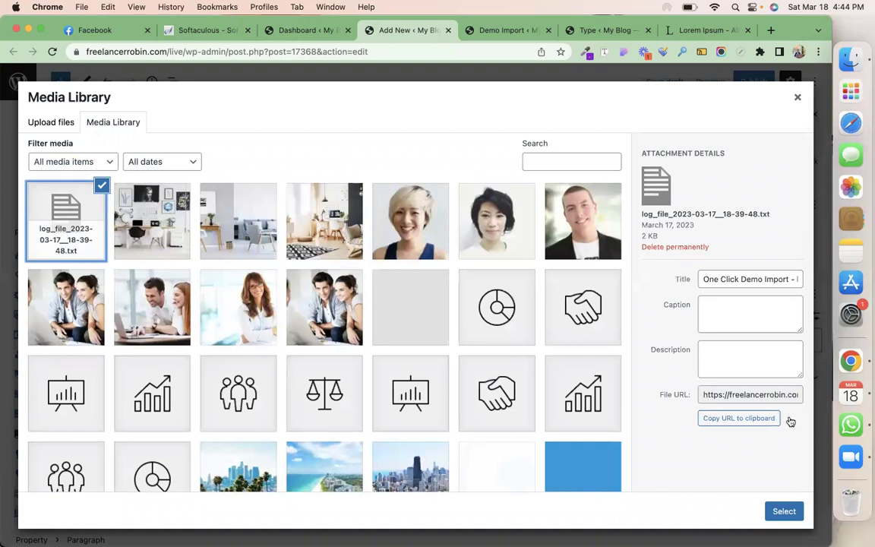
{"action": "left_click", "coordinate": [785, 512]}
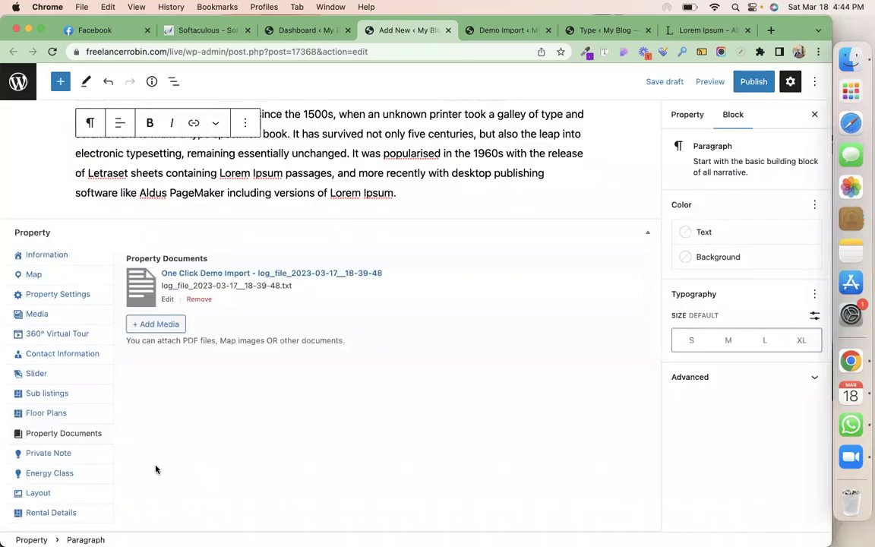
{"action": "left_click", "coordinate": [48, 453]}
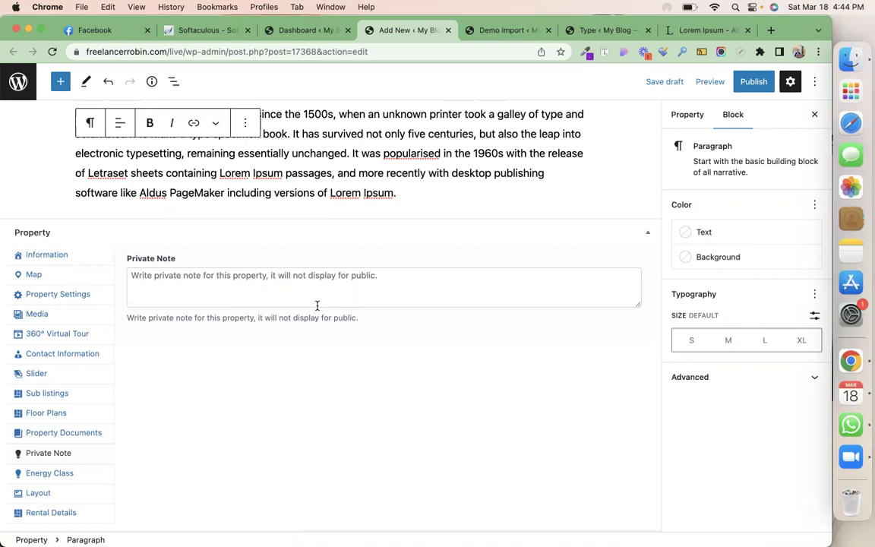
Show the empty Energy Class section of the Property meta box
{"action": "scroll", "coordinate": [308, 312], "scroll_direction": "down", "scroll_amount": 2}
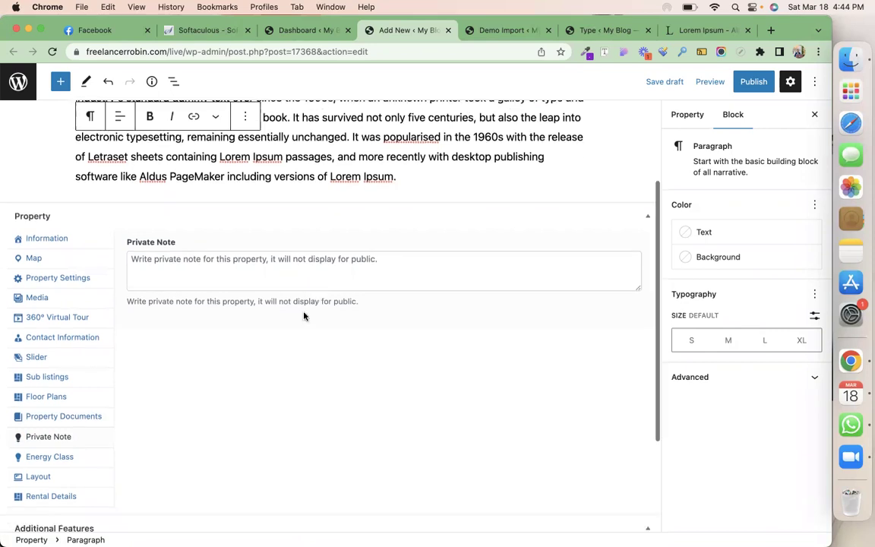
{"action": "left_click", "coordinate": [91, 409]}
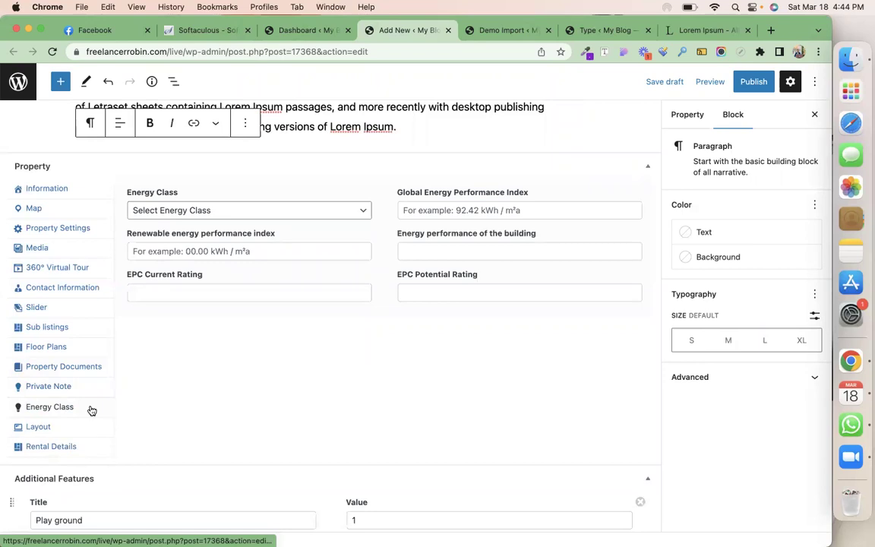
Set energy class A+, renewable index 89.45 kWh/m2a and global index 96.45 kWh/m2a
{"action": "left_click", "coordinate": [246, 207]}
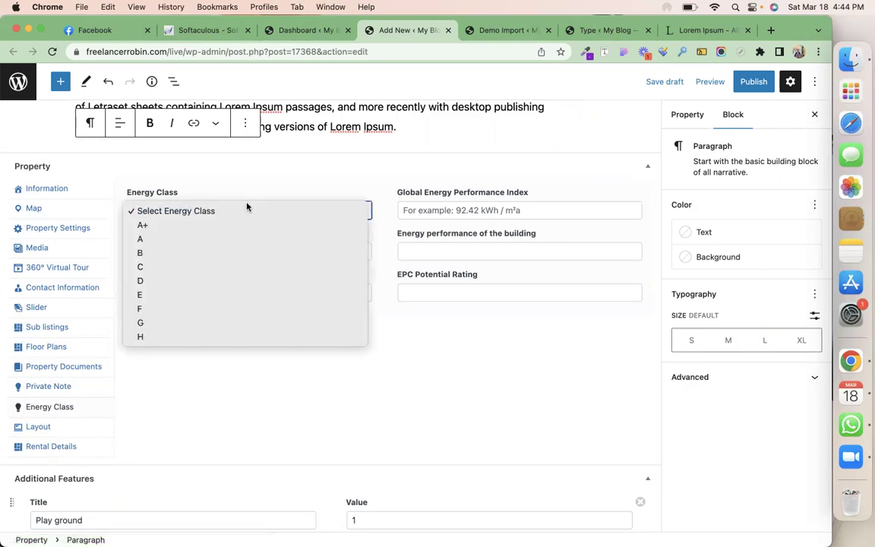
{"action": "left_click", "coordinate": [235, 224]}
{"action": "left_click", "coordinate": [495, 205]}
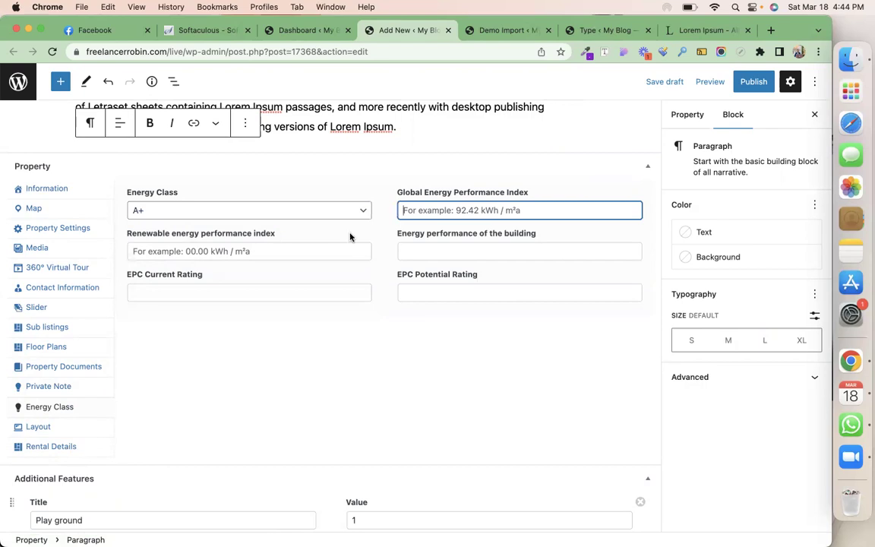
{"action": "left_click", "coordinate": [334, 251]}
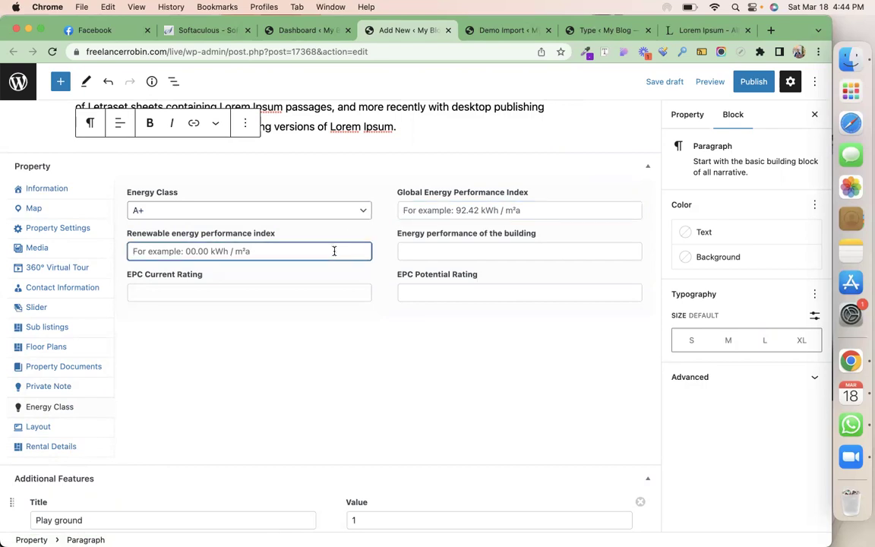
{"action": "type", "text": "89"}
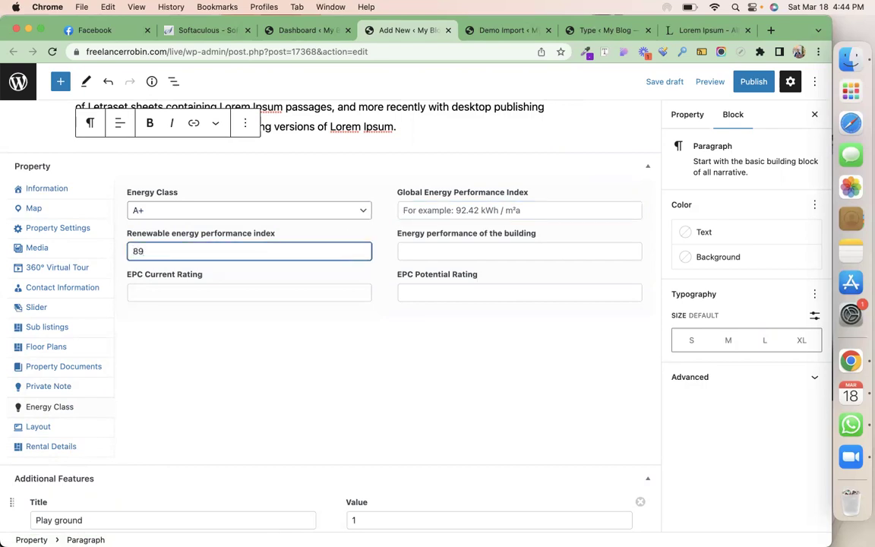
{"action": "type", "text": ".45 kWh/m2a"}
{"action": "key", "text": "super+a"}
{"action": "key", "text": "super+c"}
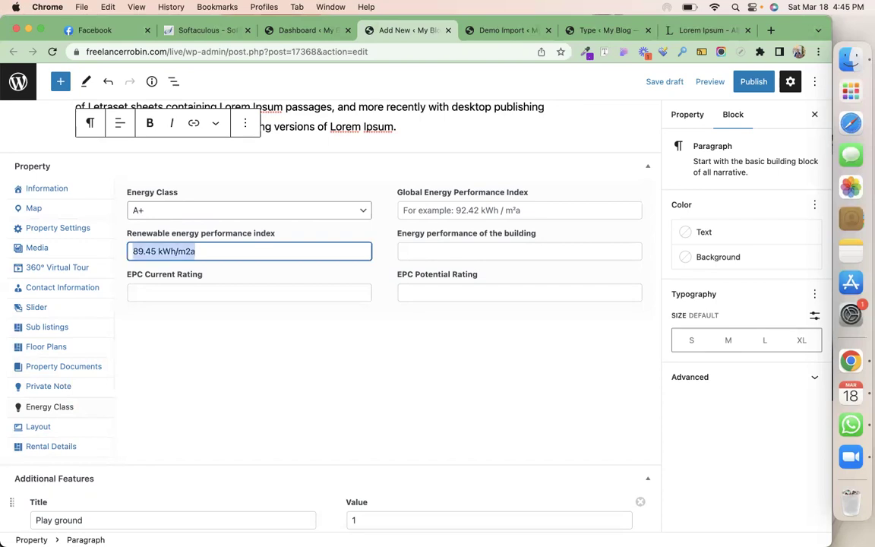
{"action": "left_click", "coordinate": [532, 210]}
{"action": "key", "text": "super+v"}
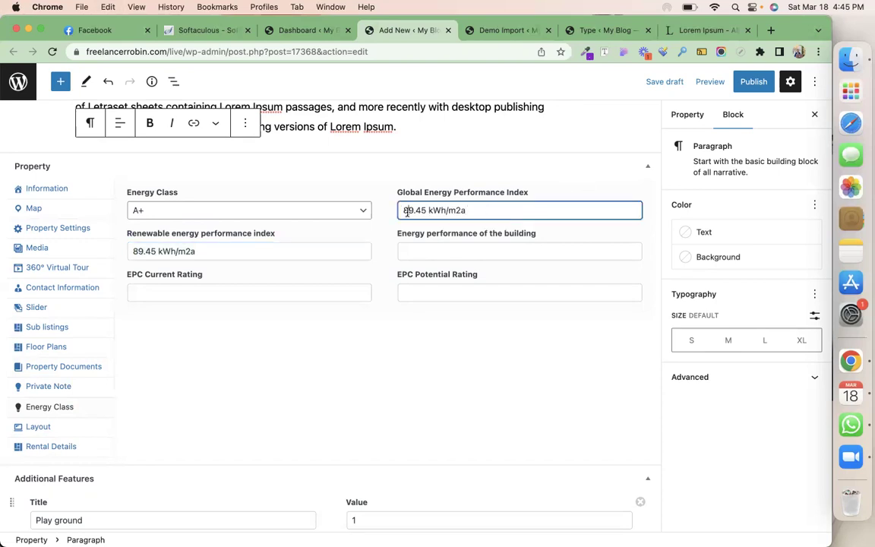
{"action": "left_click_drag", "start_coordinate": [413, 213], "coordinate": [404, 210]}
{"action": "type", "text": "96"}
Enter building energy performance 90, EPC current rating 87 and EPC potential rating 89
{"action": "left_click", "coordinate": [463, 252]}
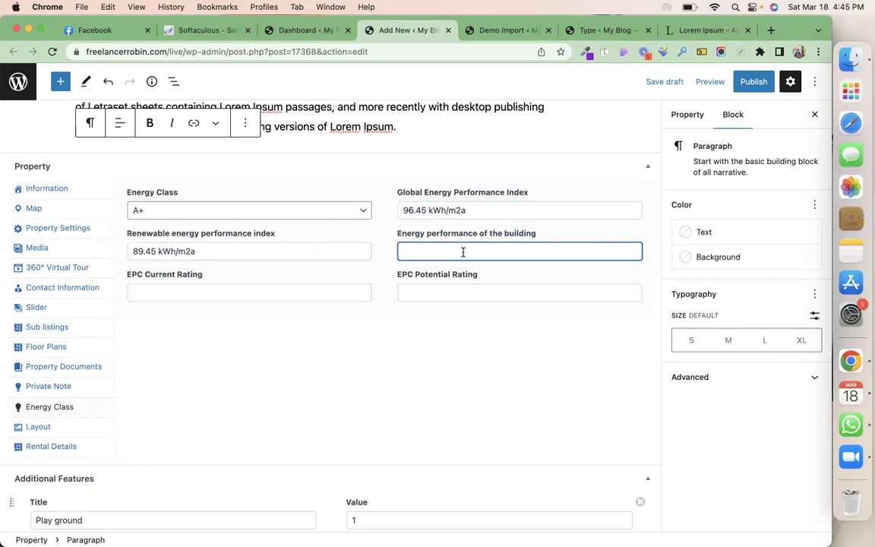
{"action": "type", "text": "90"}
{"action": "left_click", "coordinate": [244, 293]}
{"action": "type", "text": "87"}
{"action": "left_click", "coordinate": [474, 293]}
{"action": "type", "text": "89"}
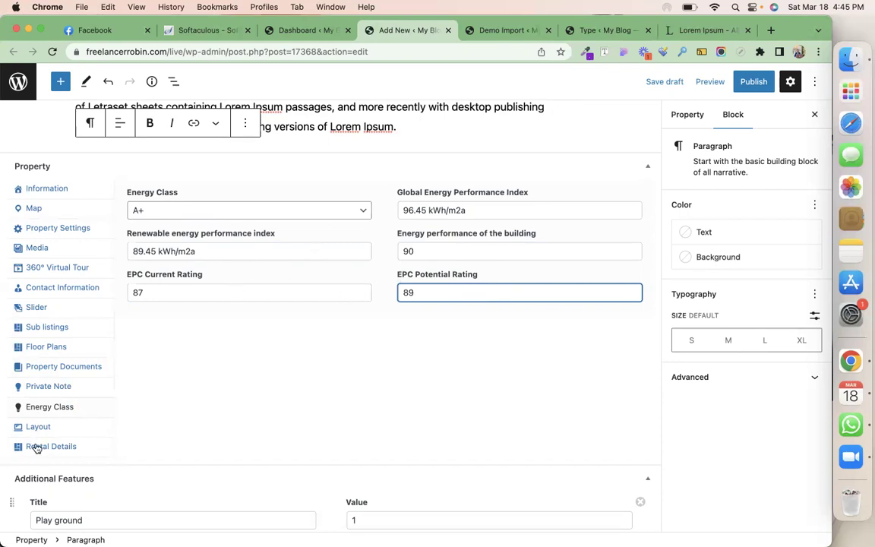
Leave Layout's Property Top Type on Global, then show the Rental Details Booking Shortcode field
{"action": "left_click", "coordinate": [68, 427]}
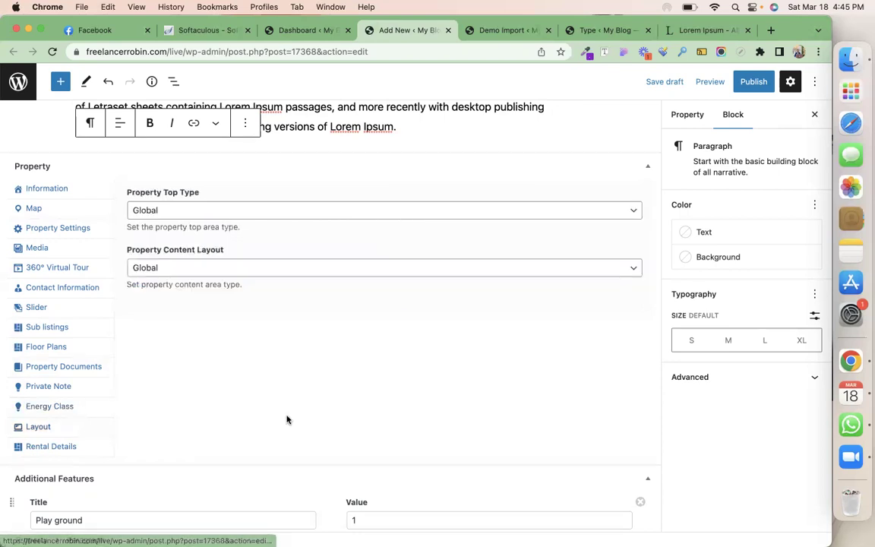
{"action": "left_click", "coordinate": [258, 219]}
{"action": "left_click", "coordinate": [277, 416]}
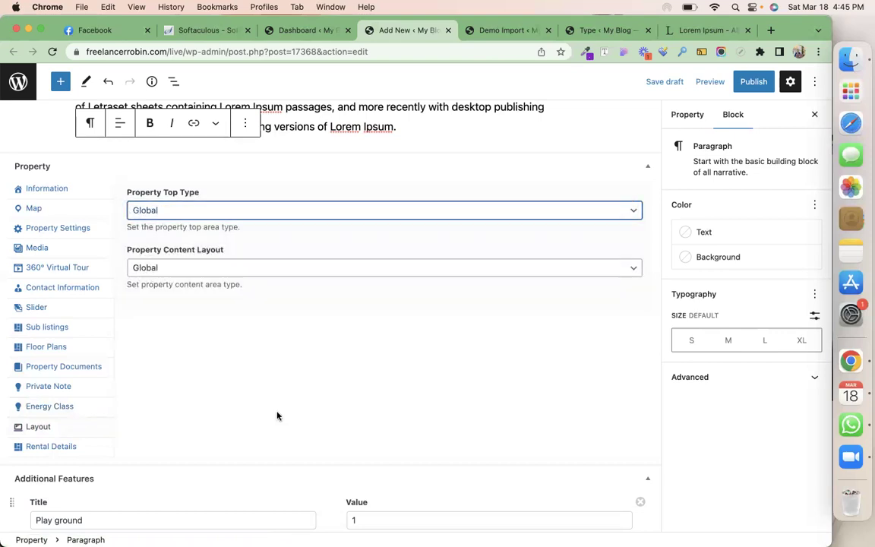
{"action": "left_click", "coordinate": [76, 447]}
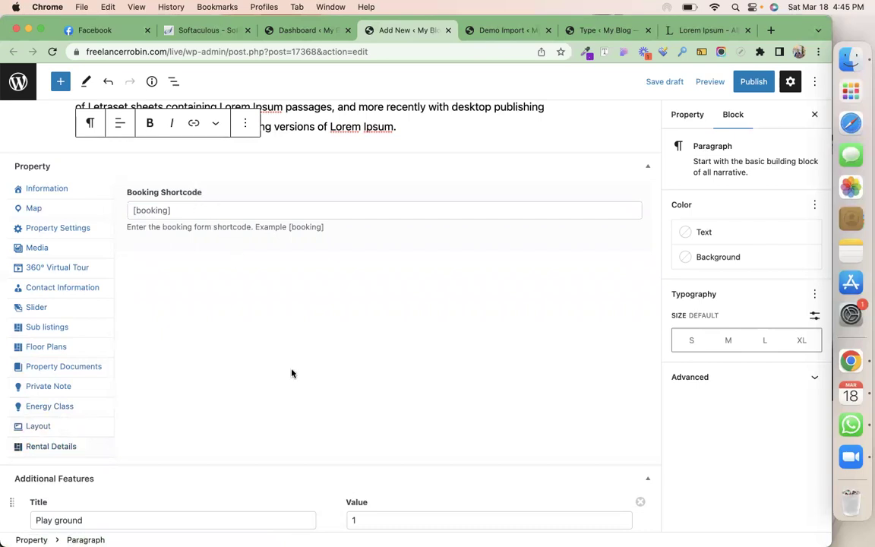
{"action": "scroll", "coordinate": [292, 373], "scroll_direction": "down", "scroll_amount": 2}
{"action": "scroll", "coordinate": [291, 372], "scroll_direction": "up", "scroll_amount": 6}
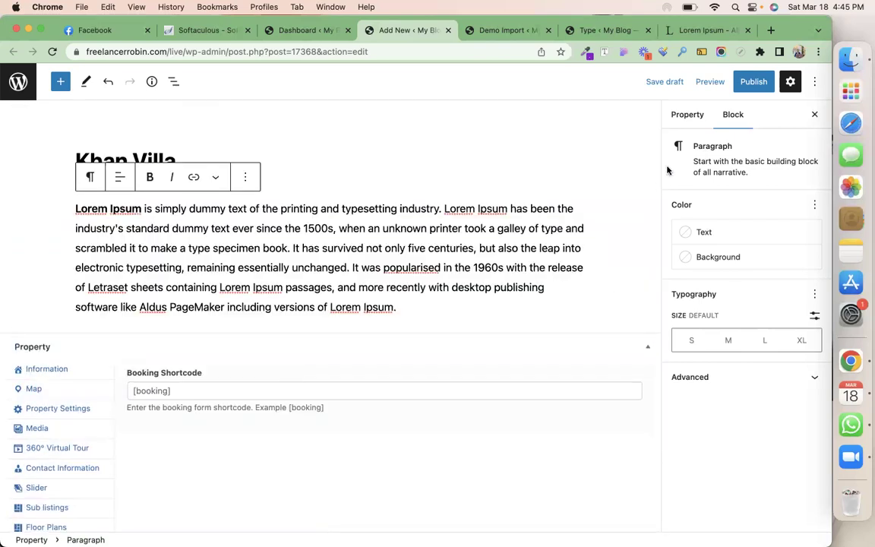
Set the property type to Residential and Villa, and the status to For Rent
{"action": "left_click", "coordinate": [688, 114]}
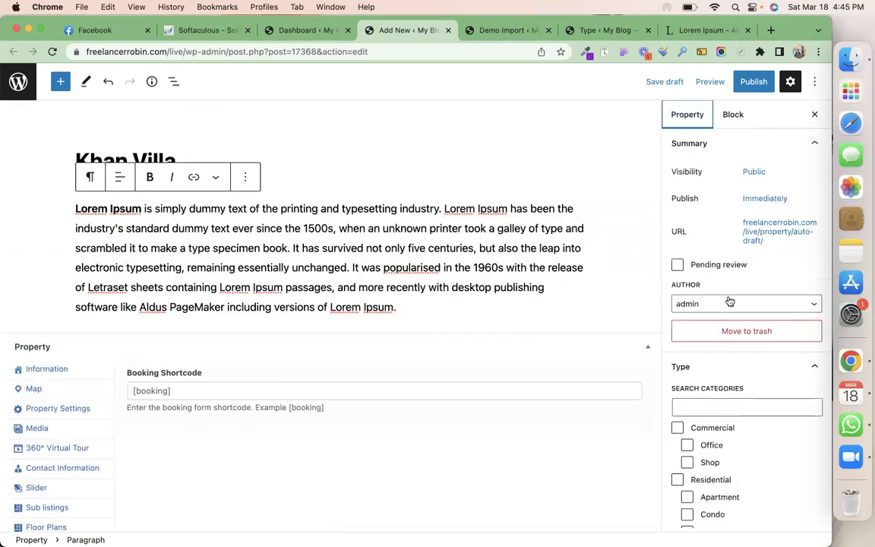
{"action": "scroll", "coordinate": [730, 302], "scroll_direction": "down", "scroll_amount": 3}
{"action": "left_click", "coordinate": [722, 361]}
{"action": "scroll", "coordinate": [721, 361], "scroll_direction": "down", "scroll_amount": 1}
{"action": "scroll", "coordinate": [722, 361], "scroll_direction": "down", "scroll_amount": 4}
{"action": "left_click", "coordinate": [710, 399]}
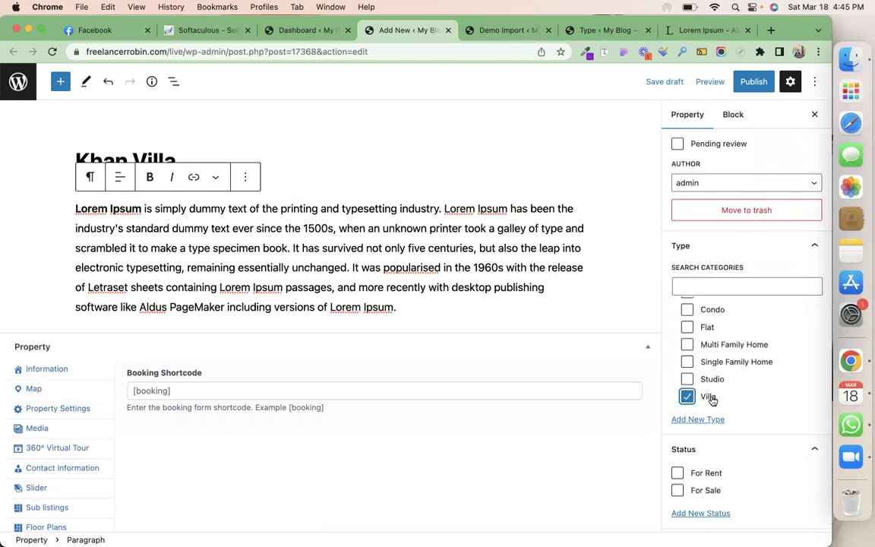
{"action": "scroll", "coordinate": [712, 400], "scroll_direction": "down", "scroll_amount": 4}
{"action": "left_click", "coordinate": [678, 330]}
{"action": "scroll", "coordinate": [678, 329], "scroll_direction": "down", "scroll_amount": 5}
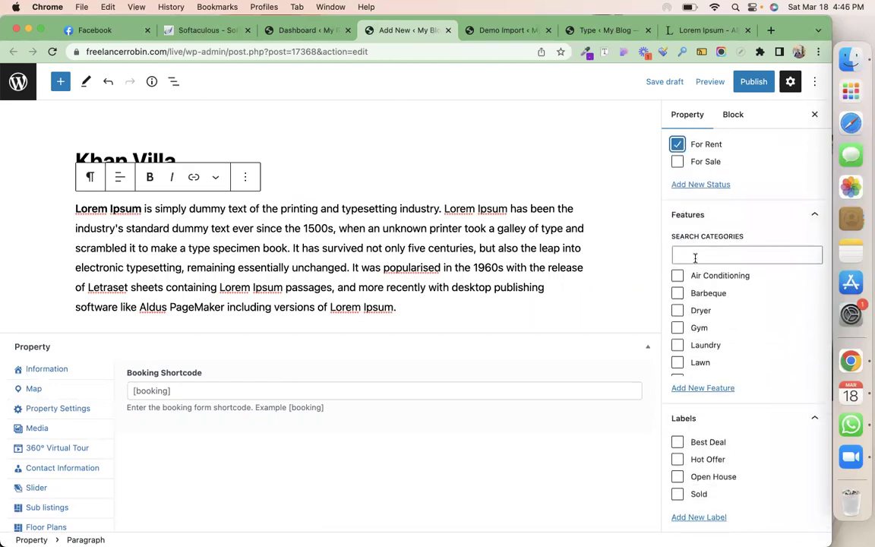
Tick features: Air Conditioning, Gym, Marble Floor, Outdoor Shower, Refrigerator, Sauna, Swimming Pool, WiFi, TV Cable, Window Coverings
{"action": "left_click", "coordinate": [678, 276]}
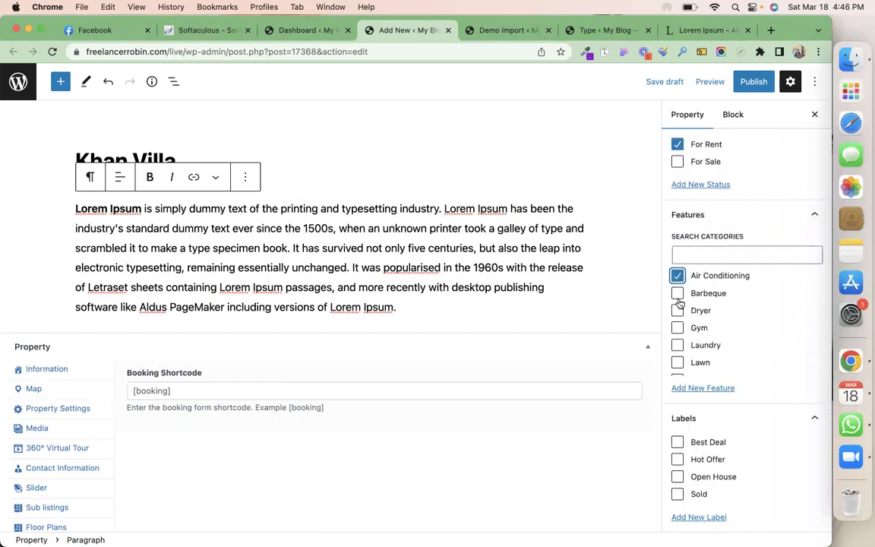
{"action": "left_click", "coordinate": [678, 328]}
{"action": "scroll", "coordinate": [678, 327], "scroll_direction": "down", "scroll_amount": 2}
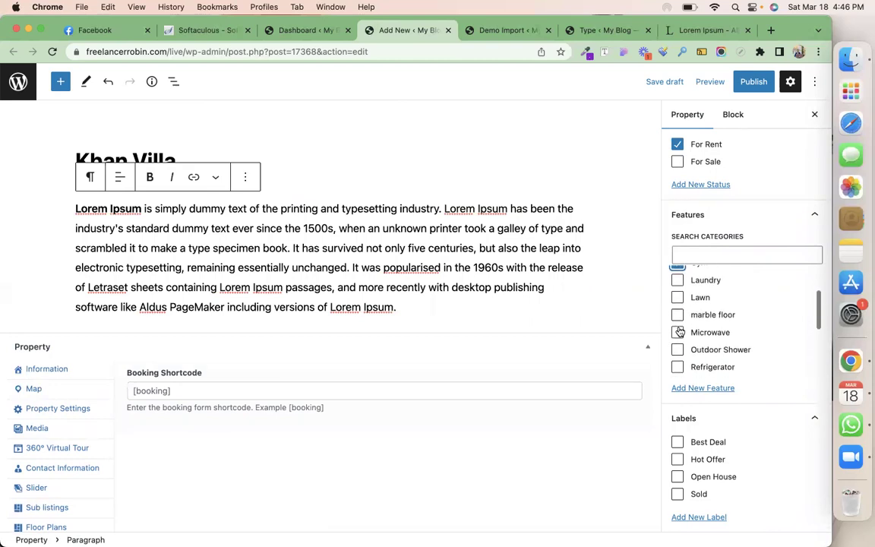
{"action": "left_click", "coordinate": [678, 314]}
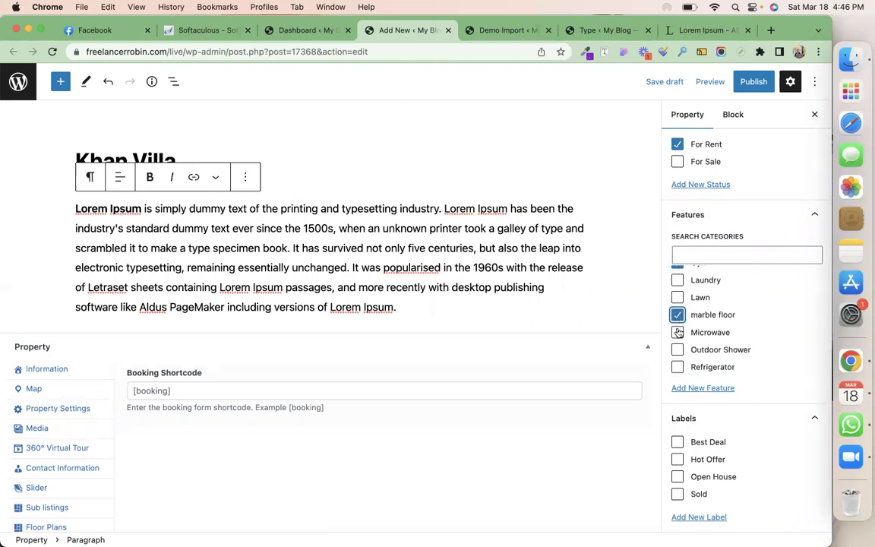
{"action": "left_click", "coordinate": [679, 350]}
{"action": "scroll", "coordinate": [678, 345], "scroll_direction": "down", "scroll_amount": 1}
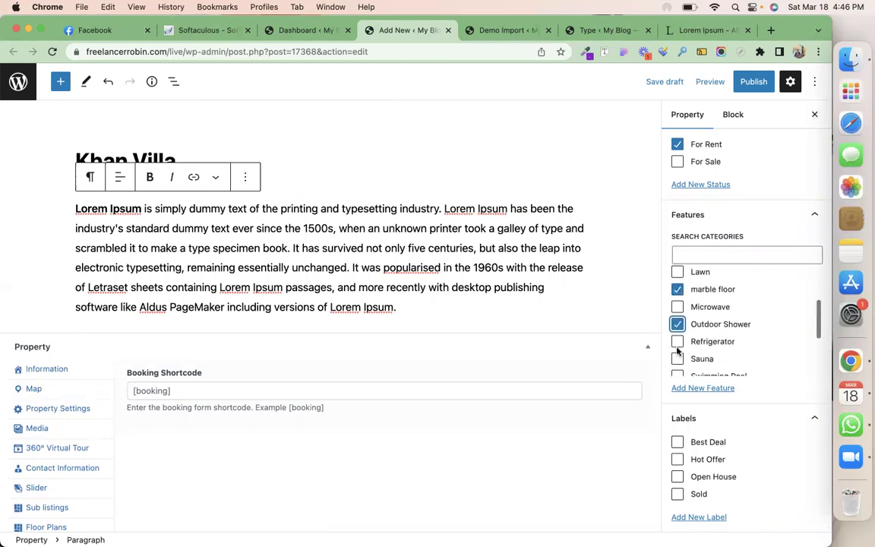
{"action": "left_click", "coordinate": [678, 342]}
{"action": "left_click", "coordinate": [678, 359]}
{"action": "scroll", "coordinate": [679, 350], "scroll_direction": "down", "scroll_amount": 3}
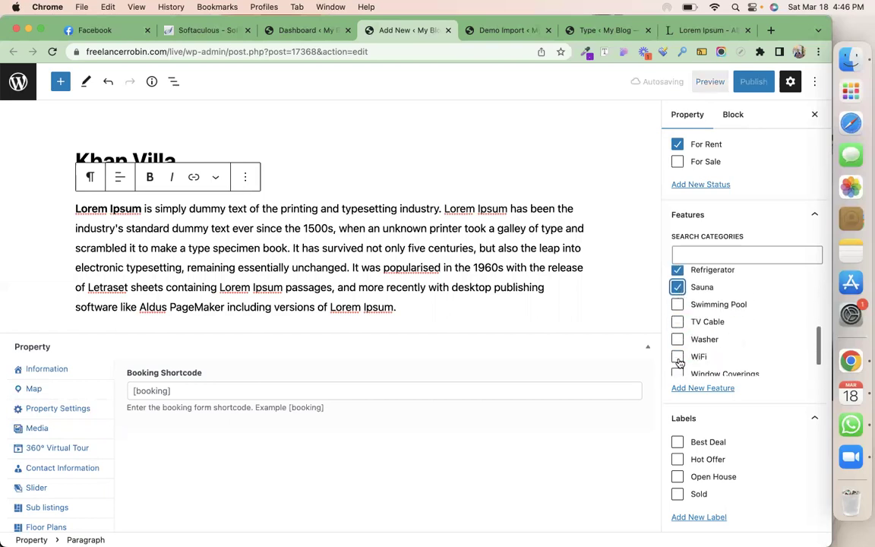
{"action": "left_click", "coordinate": [678, 279]}
{"action": "left_click", "coordinate": [678, 331]}
{"action": "left_click", "coordinate": [677, 295]}
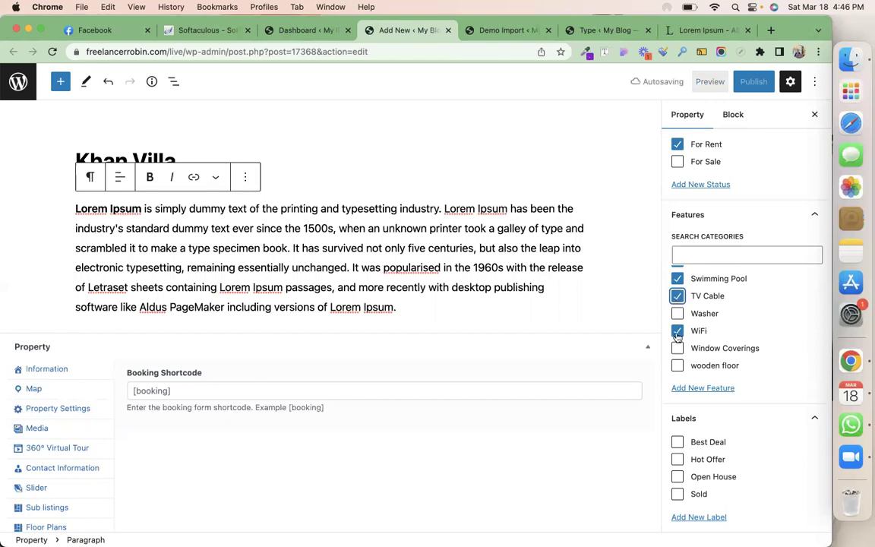
{"action": "left_click", "coordinate": [678, 348]}
{"action": "scroll", "coordinate": [737, 382], "scroll_direction": "down", "scroll_amount": 3}
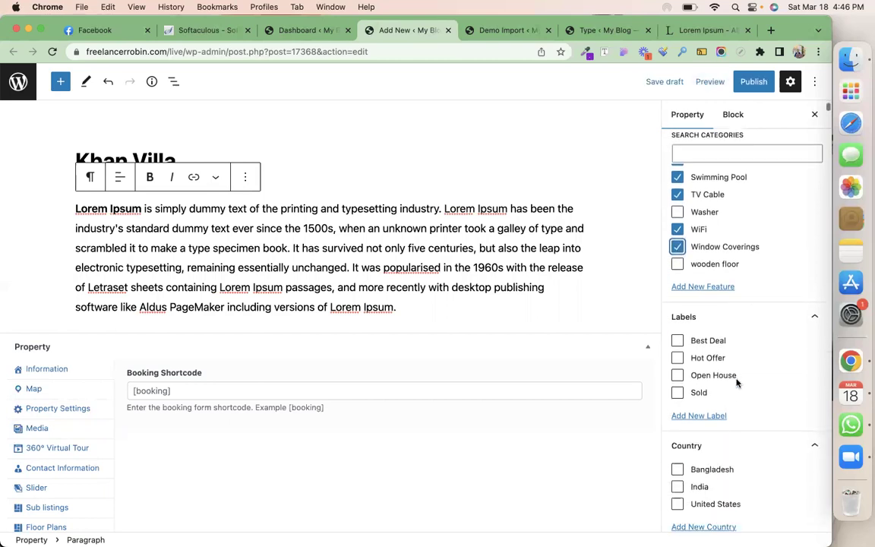
Add the Best Deal label and location India, West Bengal, Kolkata, Shyam Bazar
{"action": "left_click", "coordinate": [678, 298]}
{"action": "scroll", "coordinate": [678, 299], "scroll_direction": "down", "scroll_amount": 3}
{"action": "left_click", "coordinate": [678, 314]}
{"action": "scroll", "coordinate": [678, 314], "scroll_direction": "down", "scroll_amount": 3}
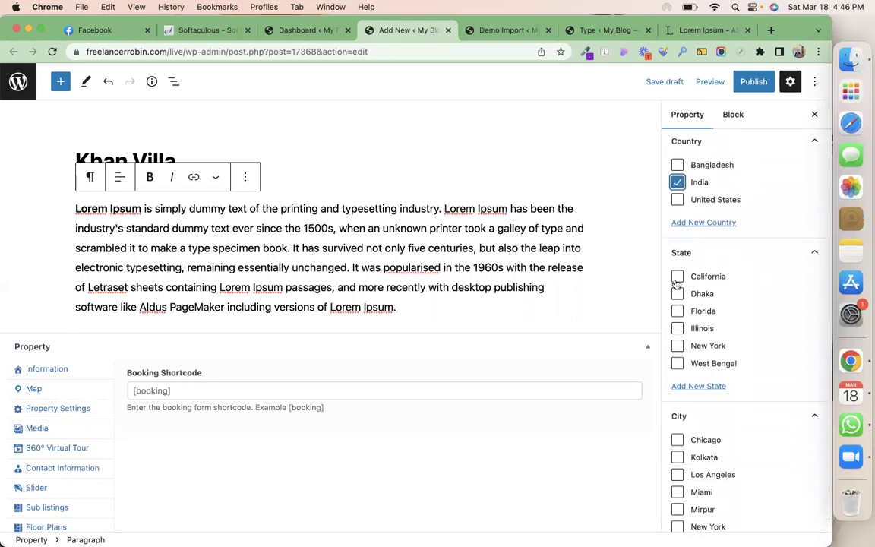
{"action": "left_click", "coordinate": [678, 363]}
{"action": "scroll", "coordinate": [677, 363], "scroll_direction": "down", "scroll_amount": 4}
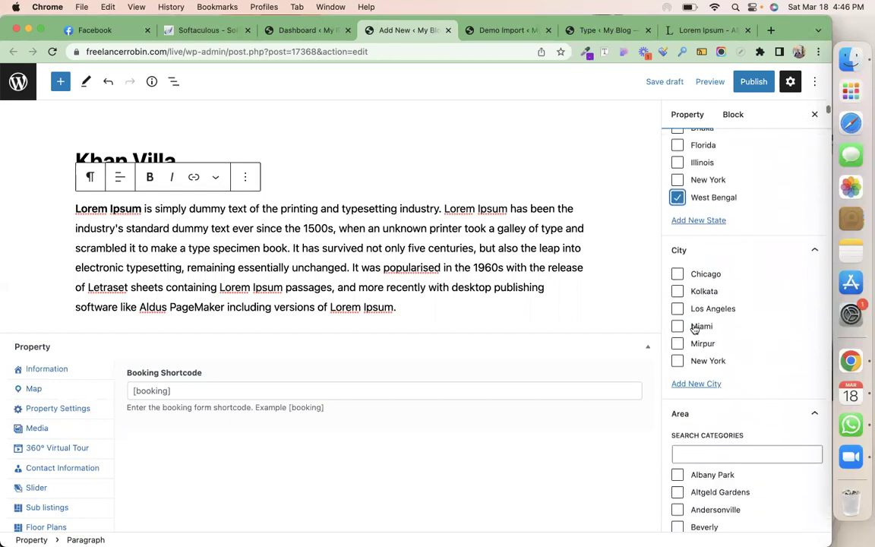
{"action": "left_click", "coordinate": [682, 291]}
{"action": "scroll", "coordinate": [683, 291], "scroll_direction": "down", "scroll_amount": 3}
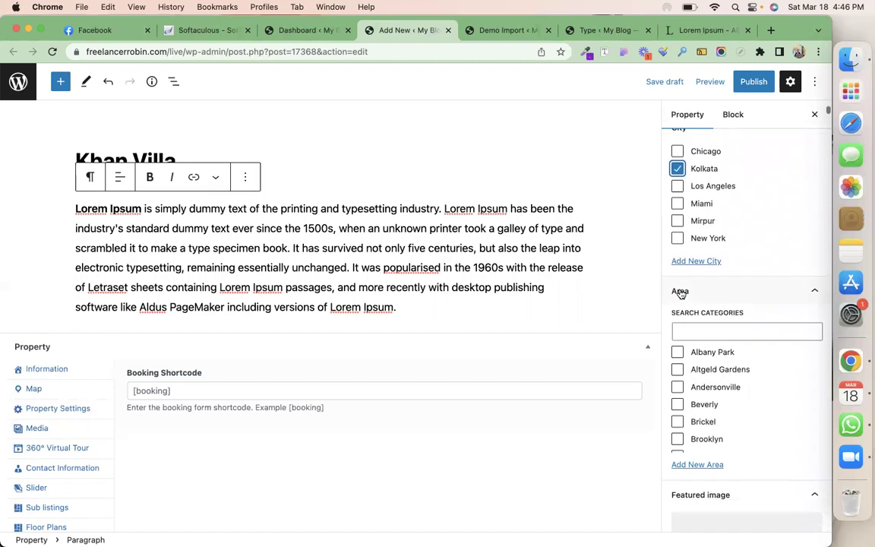
{"action": "scroll", "coordinate": [710, 414], "scroll_direction": "down", "scroll_amount": 5}
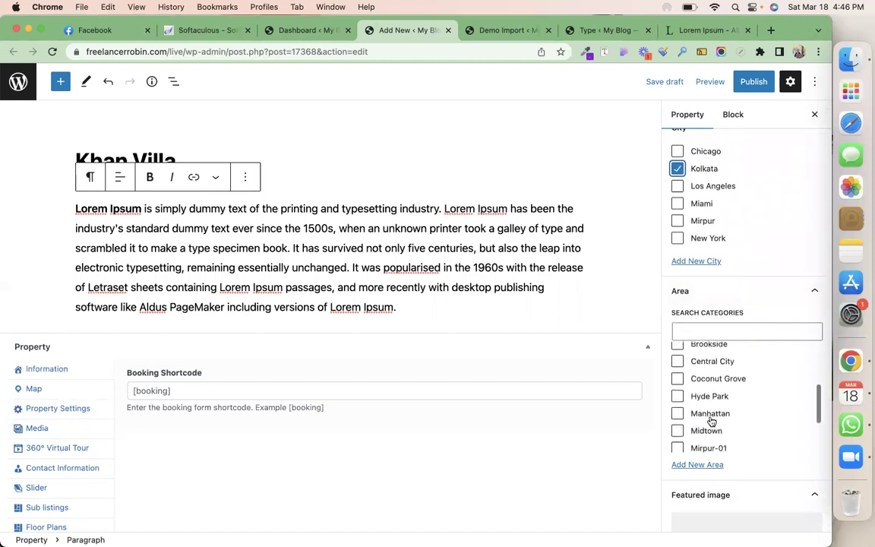
{"action": "scroll", "coordinate": [710, 418], "scroll_direction": "down", "scroll_amount": 4}
{"action": "left_click", "coordinate": [708, 417]}
{"action": "scroll", "coordinate": [708, 418], "scroll_direction": "down", "scroll_amount": 5}
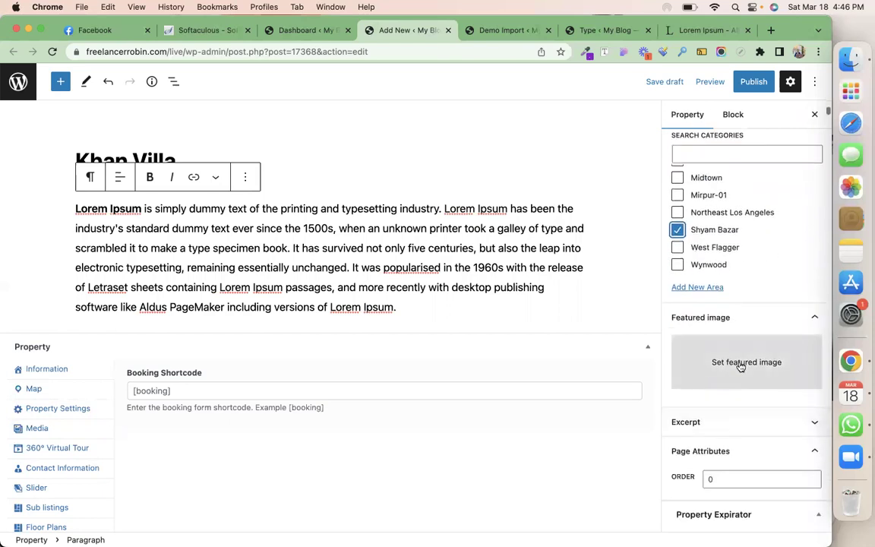
Set a house exterior photo from the Media Library as Khan Villa's featured image
{"action": "left_click", "coordinate": [745, 362]}
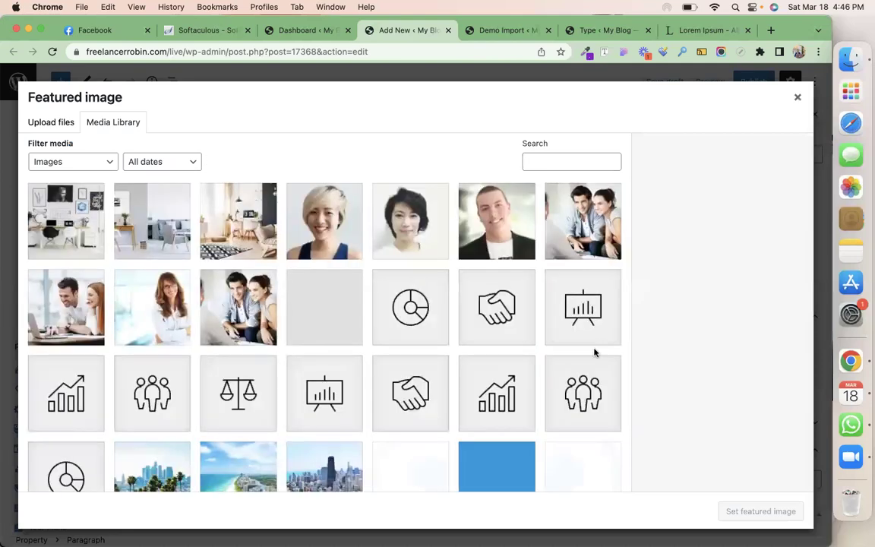
{"action": "scroll", "coordinate": [322, 440], "scroll_direction": "down", "scroll_amount": 5}
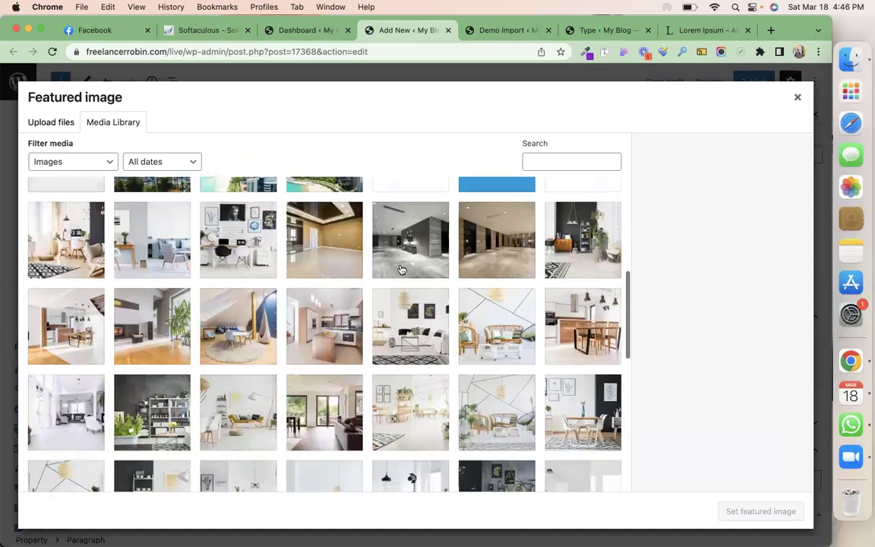
{"action": "scroll", "coordinate": [342, 469], "scroll_direction": "down", "scroll_amount": 3}
{"action": "scroll", "coordinate": [342, 471], "scroll_direction": "down", "scroll_amount": 1}
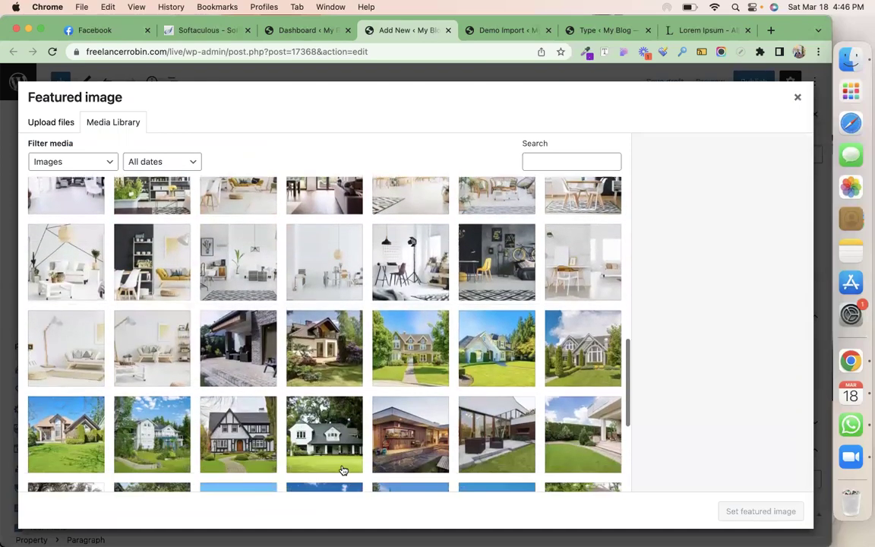
{"action": "left_click", "coordinate": [406, 425]}
{"action": "left_click", "coordinate": [752, 514]}
{"action": "scroll", "coordinate": [754, 469], "scroll_direction": "down", "scroll_amount": 6}
{"action": "scroll", "coordinate": [753, 469], "scroll_direction": "down", "scroll_amount": 5}
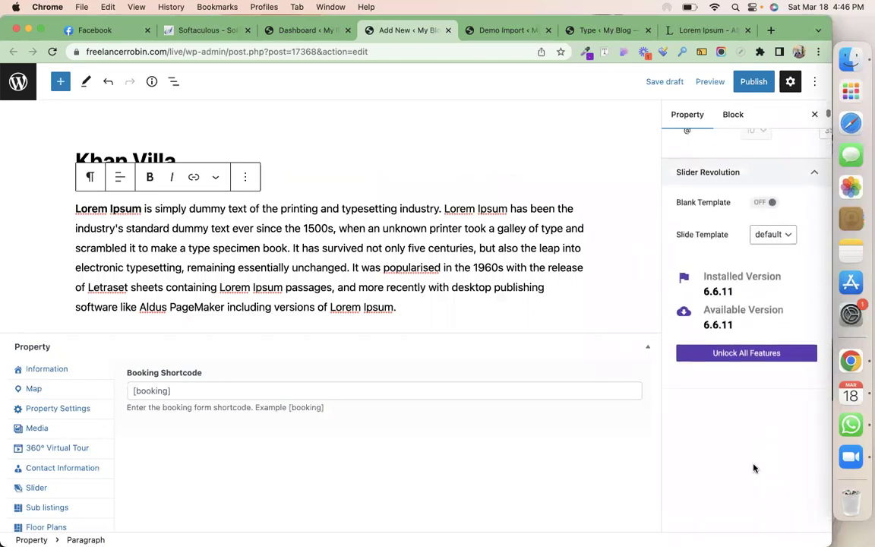
Publish Khan Villa through the pre-publish panel and view its live $550/Monthly listing page
{"action": "left_click", "coordinate": [747, 84]}
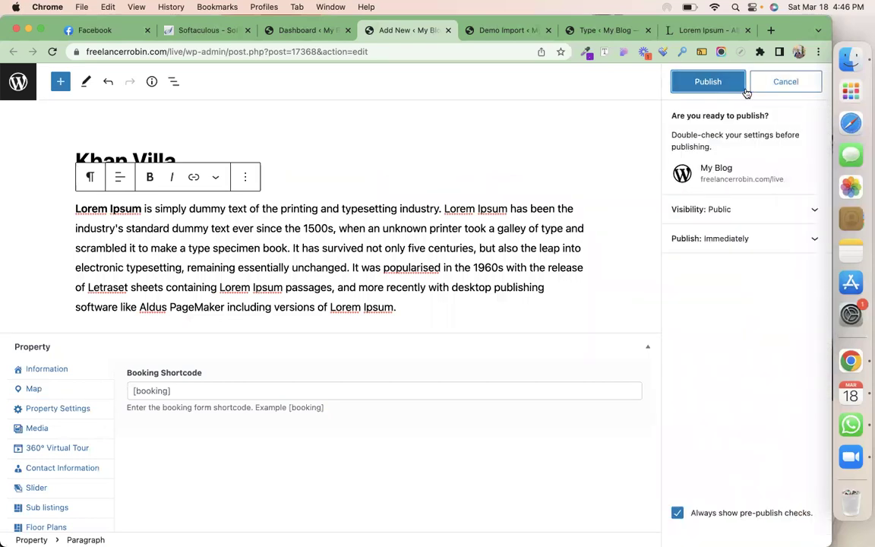
{"action": "left_click", "coordinate": [727, 88]}
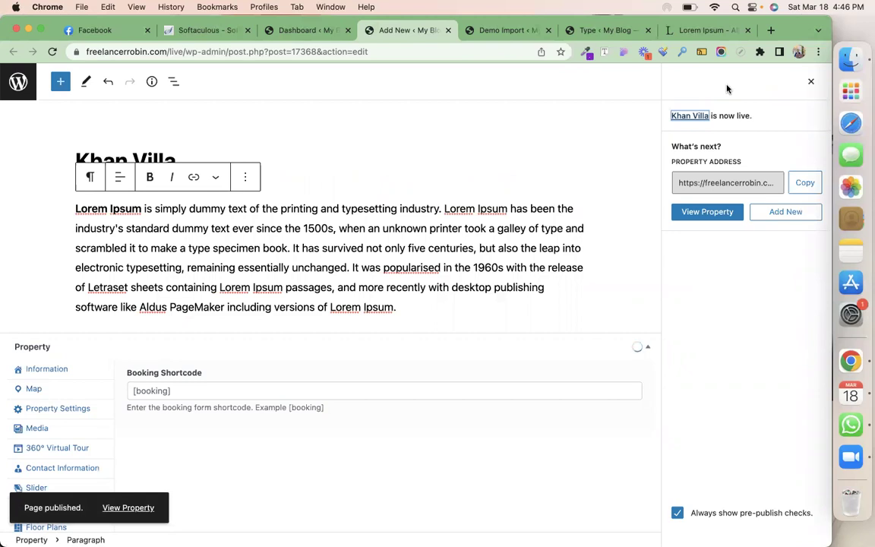
{"action": "left_click", "coordinate": [710, 218]}
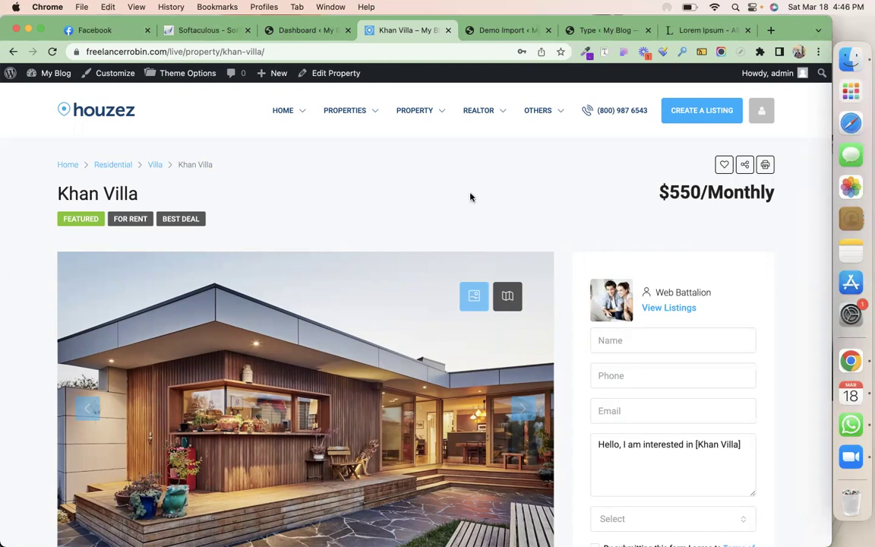
{"action": "scroll", "coordinate": [469, 196], "scroll_direction": "down", "scroll_amount": 2}
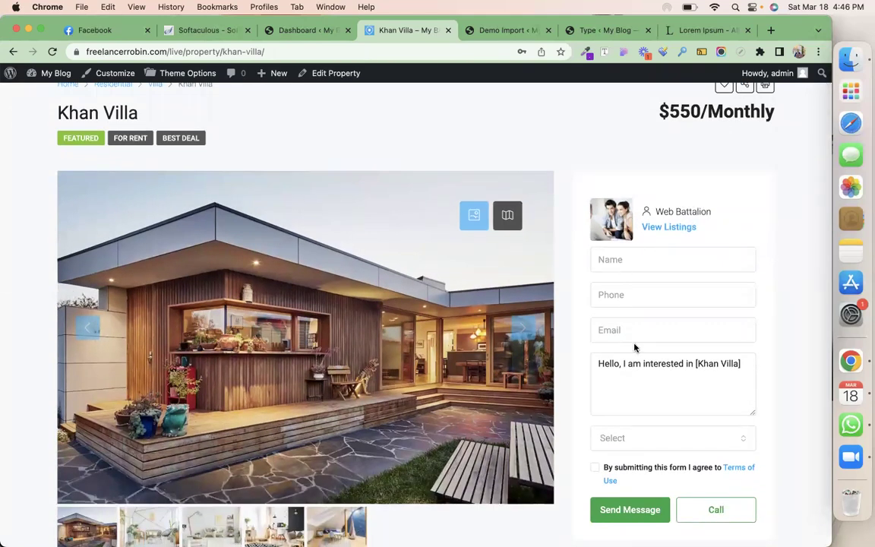
{"action": "scroll", "coordinate": [663, 406], "scroll_direction": "down", "scroll_amount": 2}
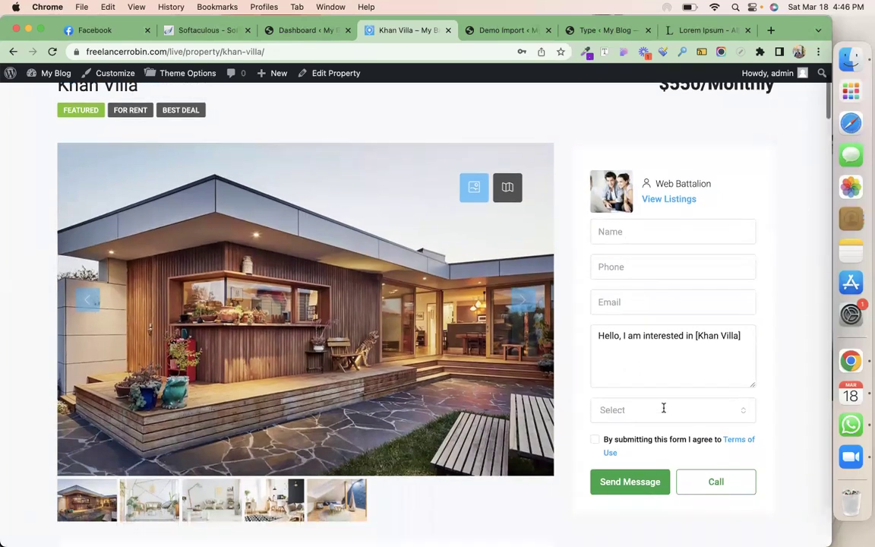
{"action": "scroll", "coordinate": [362, 345], "scroll_direction": "down", "scroll_amount": 6}
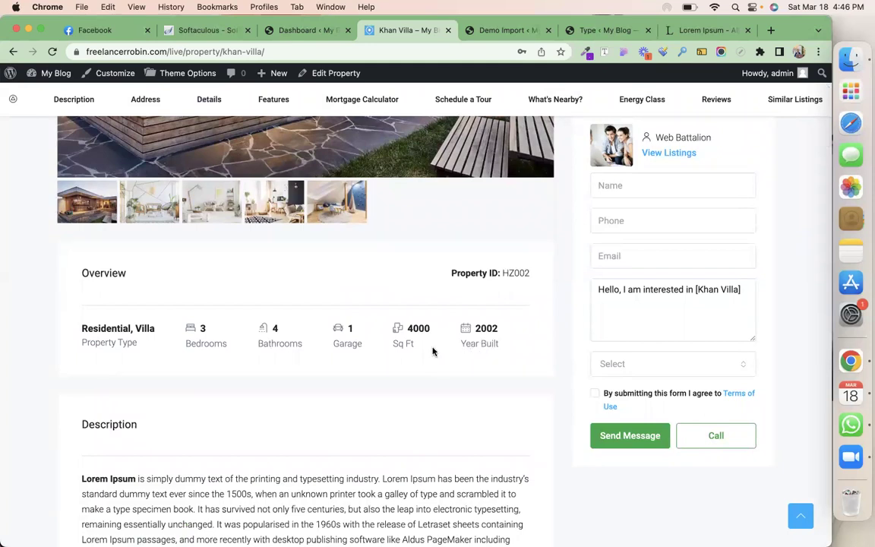
{"action": "scroll", "coordinate": [225, 398], "scroll_direction": "down", "scroll_amount": 5}
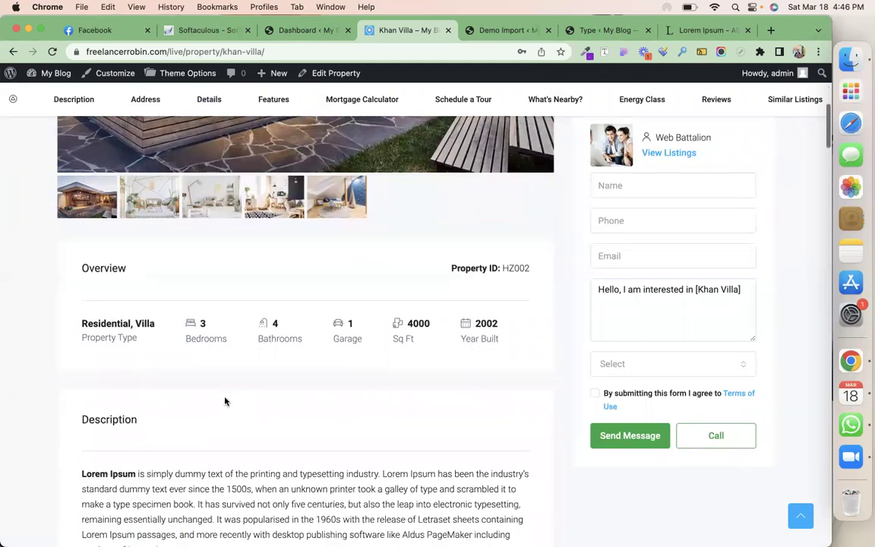
{"action": "scroll", "coordinate": [277, 313], "scroll_direction": "down", "scroll_amount": 4}
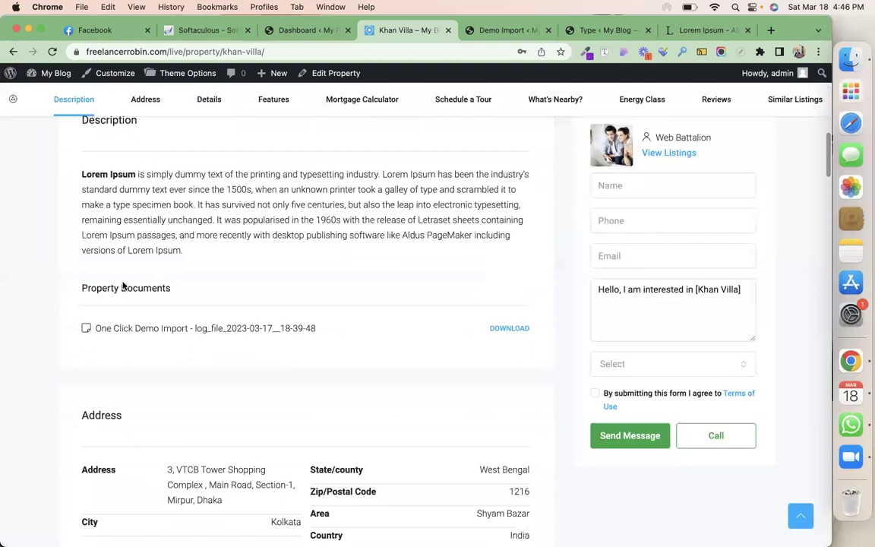
{"action": "scroll", "coordinate": [379, 381], "scroll_direction": "down", "scroll_amount": 5}
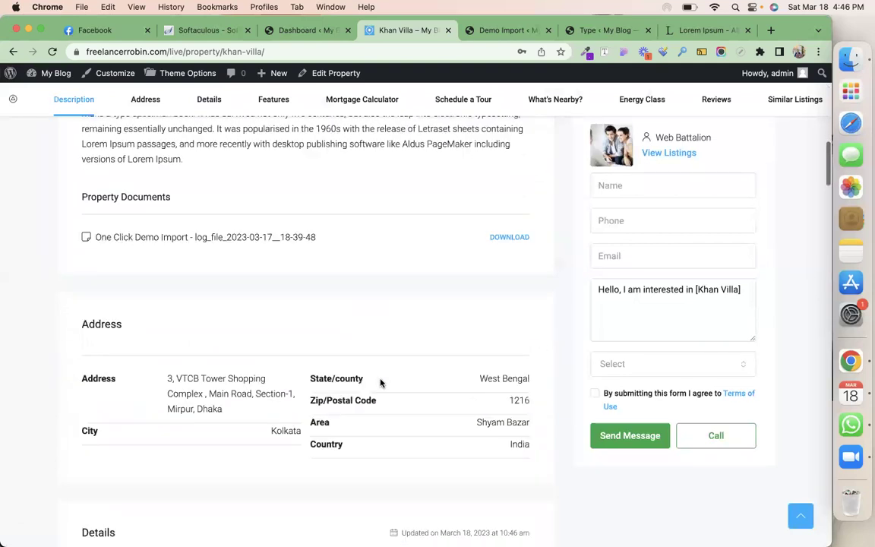
{"action": "scroll", "coordinate": [372, 371], "scroll_direction": "down", "scroll_amount": 7}
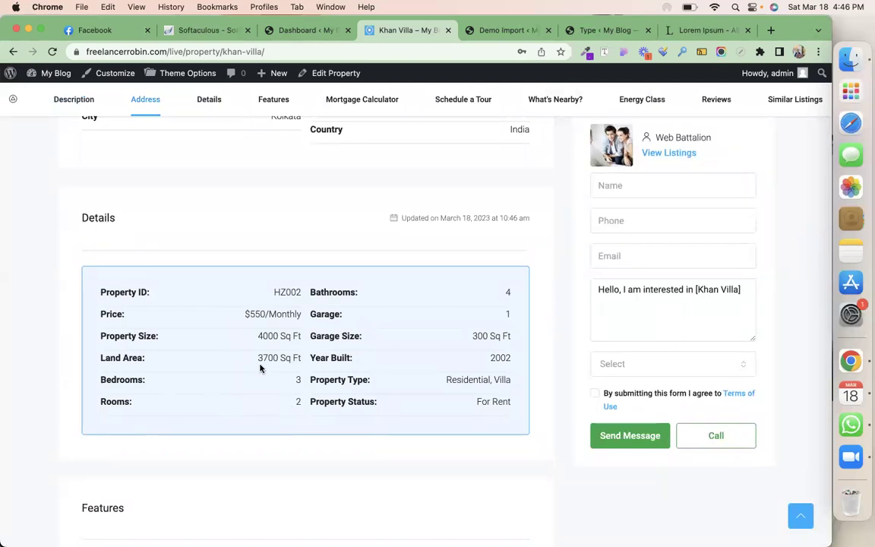
{"action": "scroll", "coordinate": [426, 382], "scroll_direction": "down", "scroll_amount": 5}
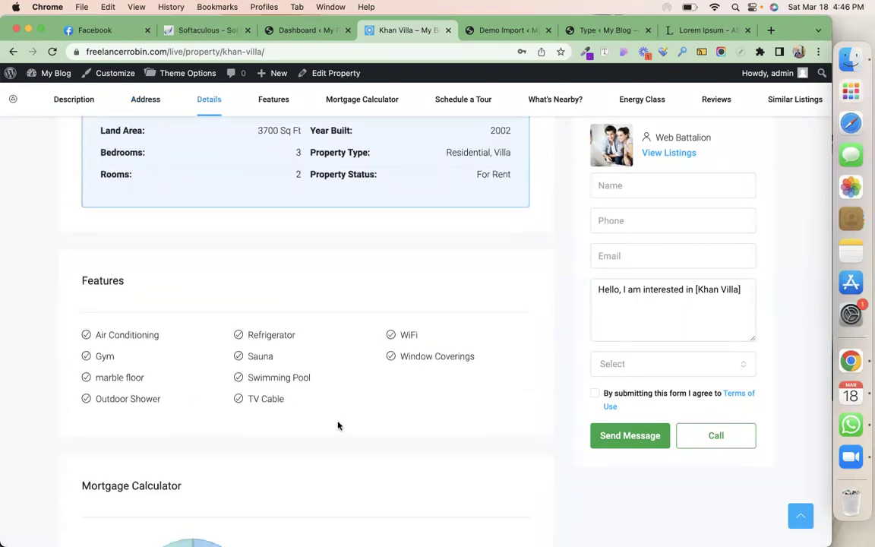
{"action": "scroll", "coordinate": [401, 424], "scroll_direction": "down", "scroll_amount": 5}
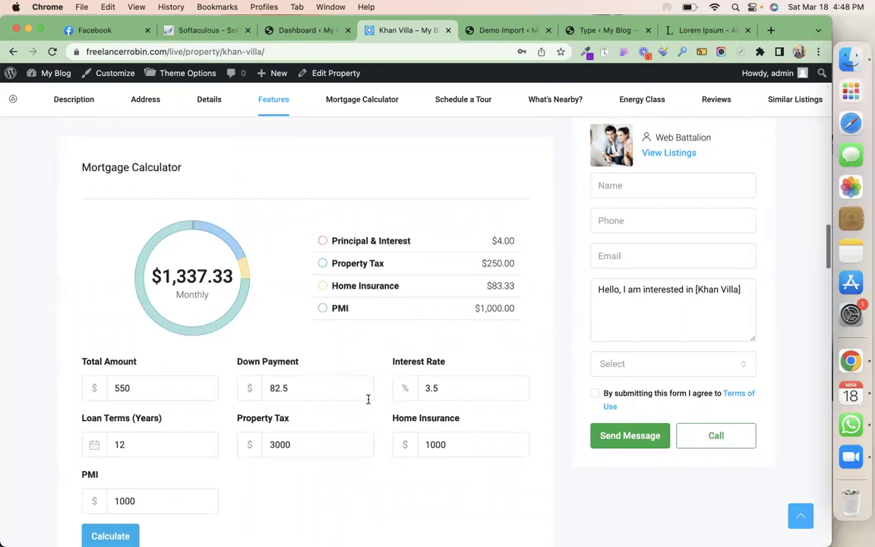
{"action": "scroll", "coordinate": [367, 398], "scroll_direction": "down", "scroll_amount": 5}
{"action": "scroll", "coordinate": [367, 398], "scroll_direction": "down", "scroll_amount": 2}
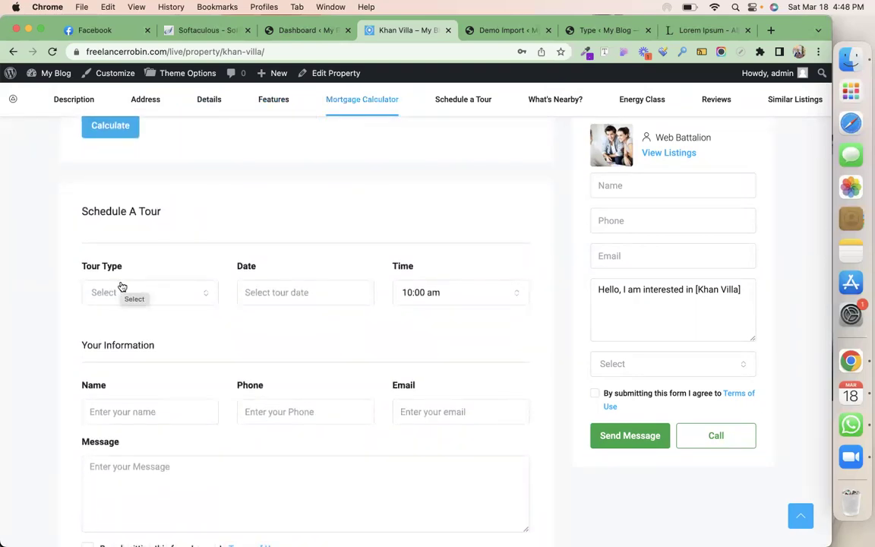
{"action": "scroll", "coordinate": [326, 352], "scroll_direction": "down", "scroll_amount": 5}
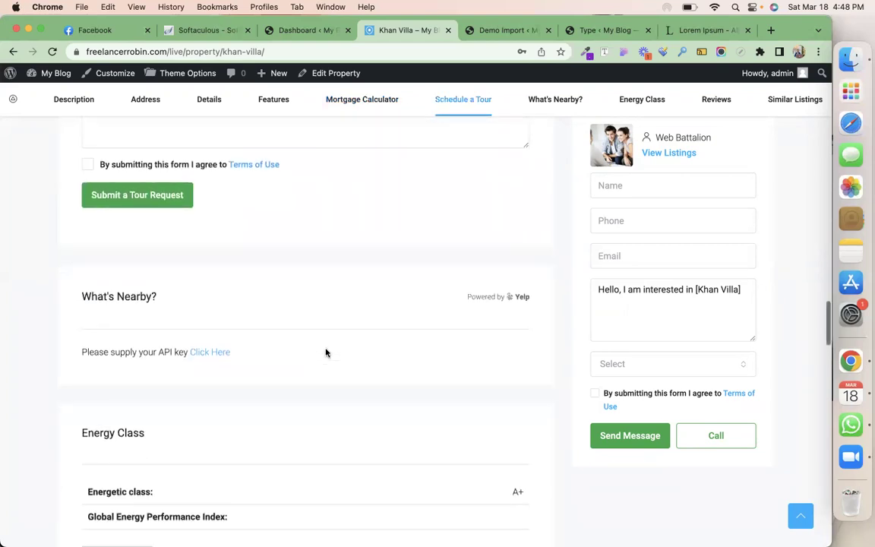
{"action": "scroll", "coordinate": [326, 352], "scroll_direction": "down", "scroll_amount": 3}
{"action": "scroll", "coordinate": [326, 352], "scroll_direction": "down", "scroll_amount": 3}
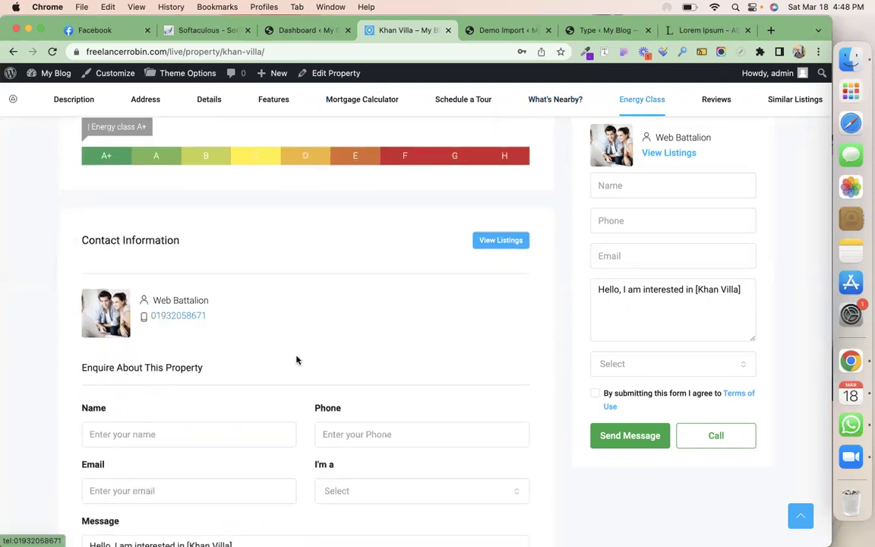
{"action": "scroll", "coordinate": [307, 363], "scroll_direction": "down", "scroll_amount": 4}
{"action": "scroll", "coordinate": [306, 364], "scroll_direction": "down", "scroll_amount": 9}
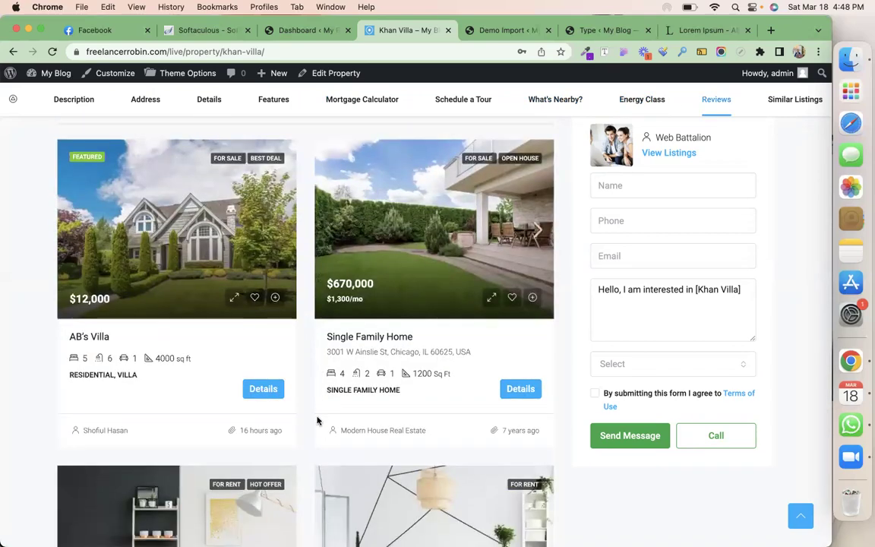
{"action": "scroll", "coordinate": [319, 417], "scroll_direction": "down", "scroll_amount": 6}
{"action": "scroll", "coordinate": [319, 421], "scroll_direction": "up", "scroll_amount": 14}
{"action": "scroll", "coordinate": [319, 422], "scroll_direction": "up", "scroll_amount": 15}
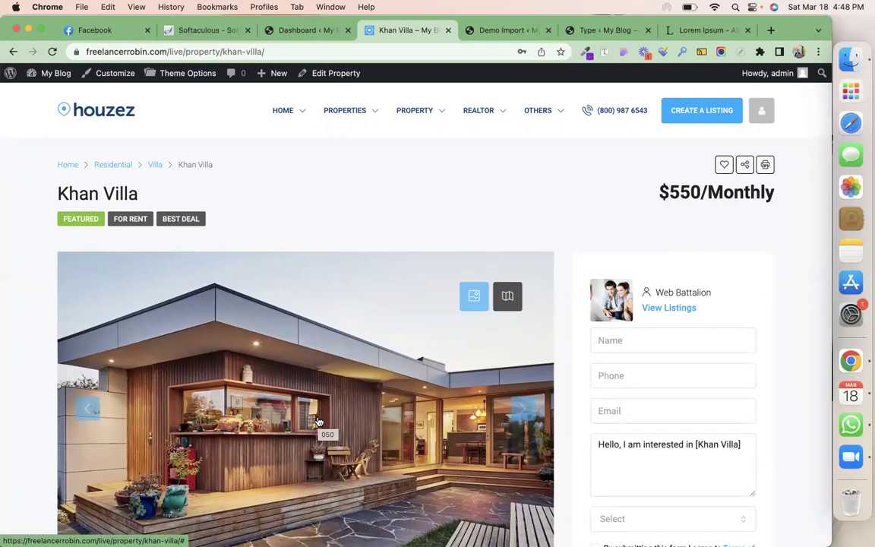
{"action": "left_click", "coordinate": [107, 114]}
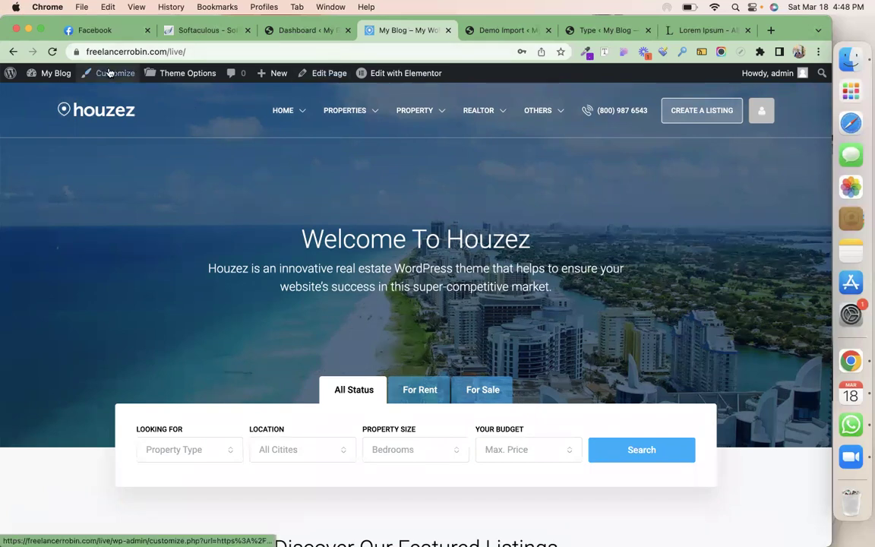
Switch from the admin dashboard to the My Blog tab showing the Houzez homepage
{"action": "left_click", "coordinate": [293, 30]}
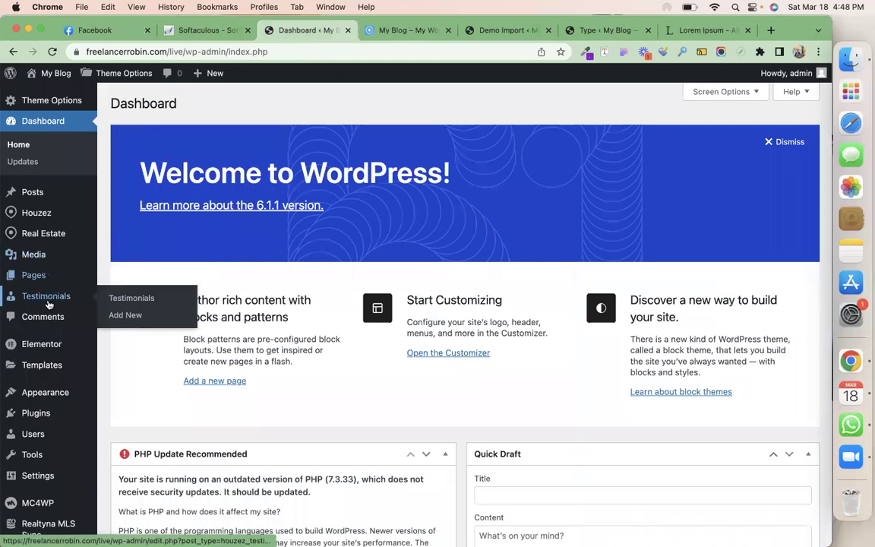
{"action": "left_click", "coordinate": [399, 29]}
Edit the homepage with Elementor and open the search form's Search Builder, checking the Looking for field
{"action": "mouse_move", "coordinate": [428, 73]}
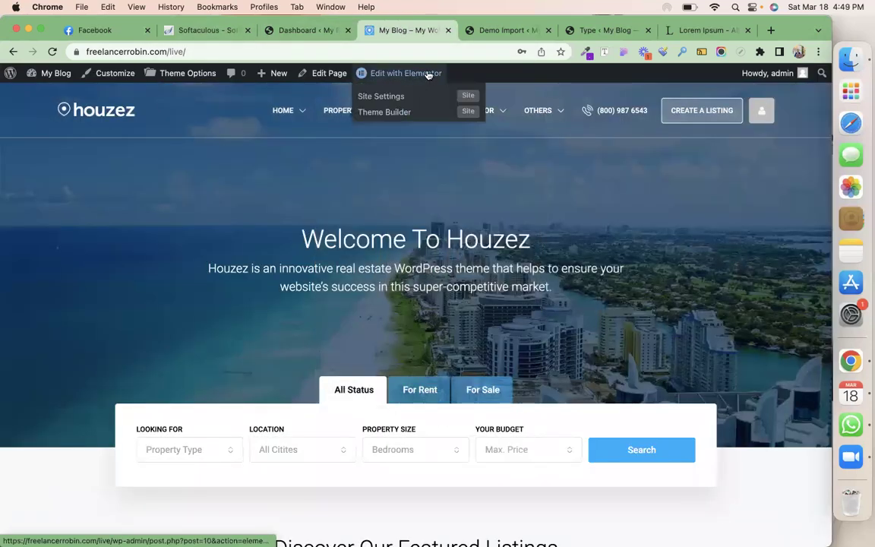
{"action": "left_click", "coordinate": [428, 73]}
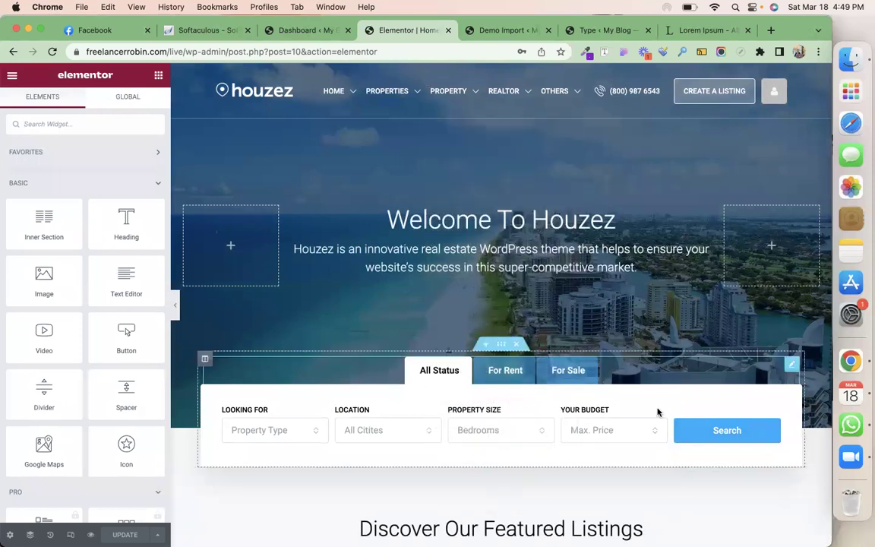
{"action": "left_click", "coordinate": [791, 366]}
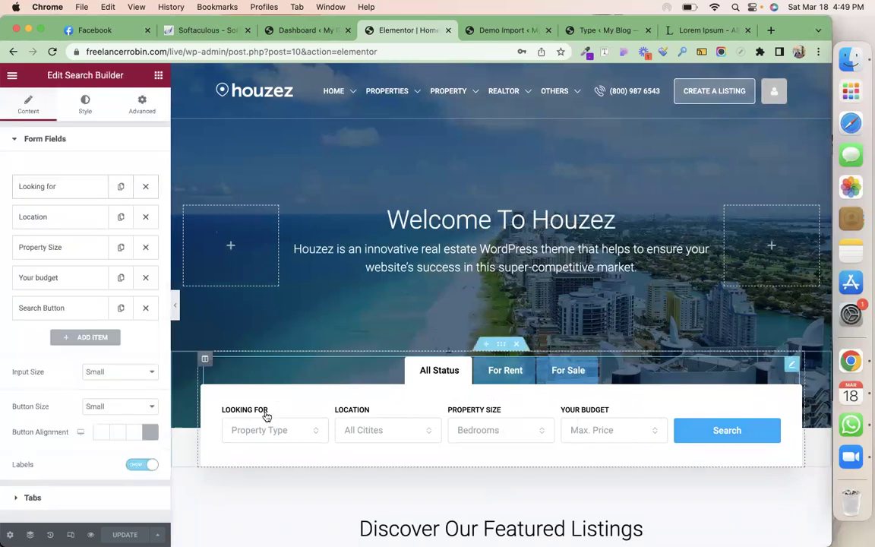
{"action": "left_click", "coordinate": [80, 188]}
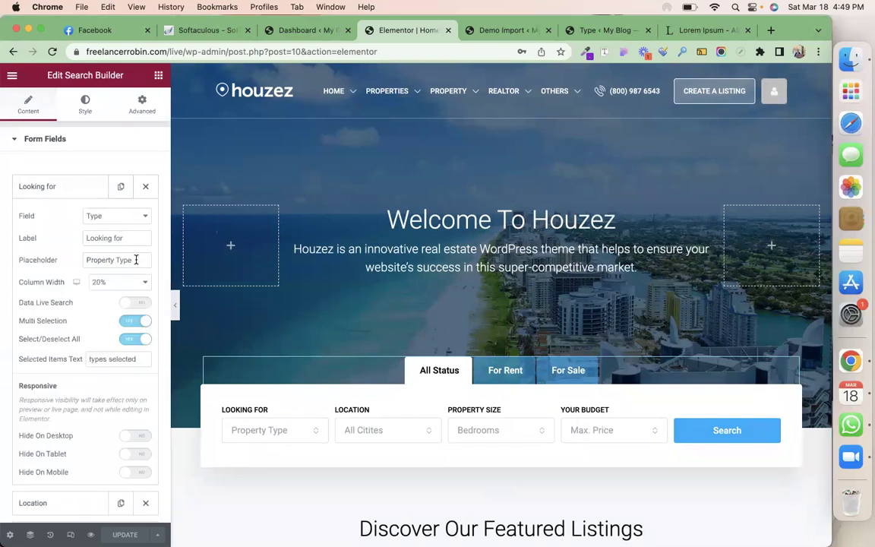
{"action": "left_click", "coordinate": [73, 189]}
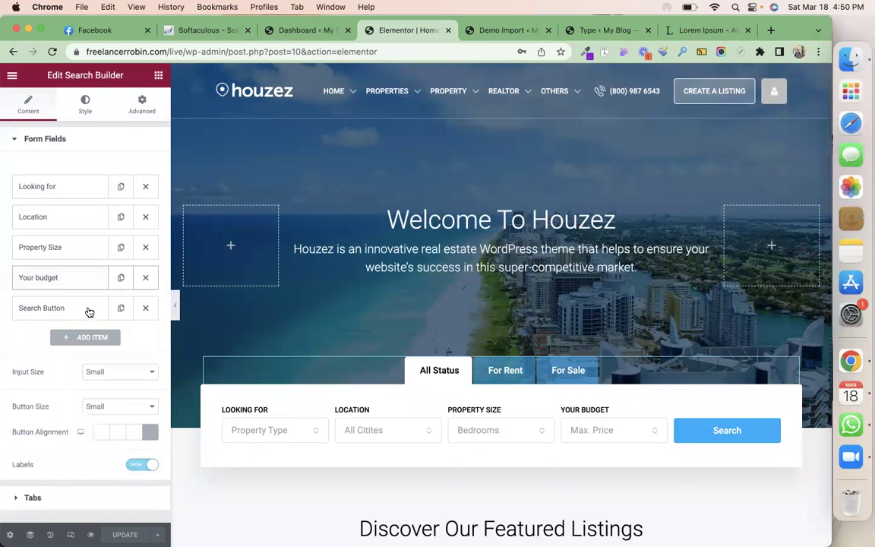
Add a new search form item and set its field type to Year Built
{"action": "left_click", "coordinate": [91, 336]}
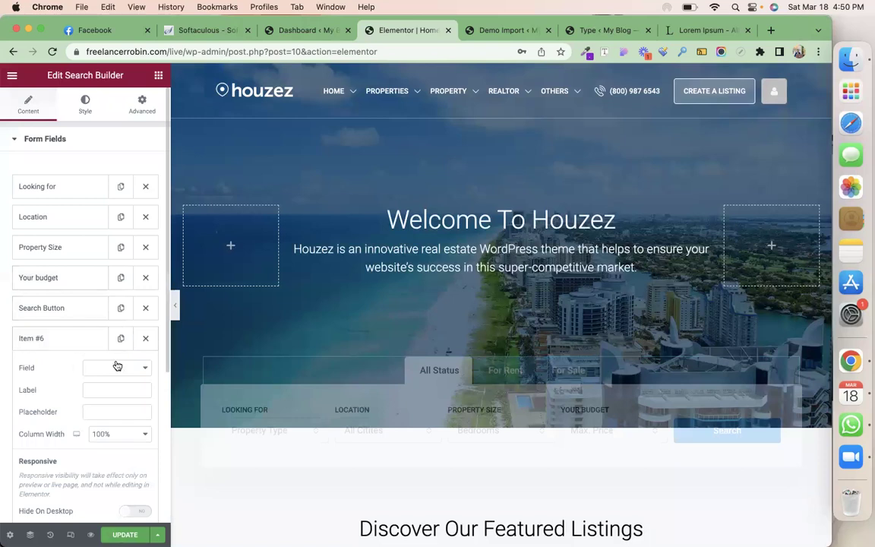
{"action": "left_click", "coordinate": [118, 367]}
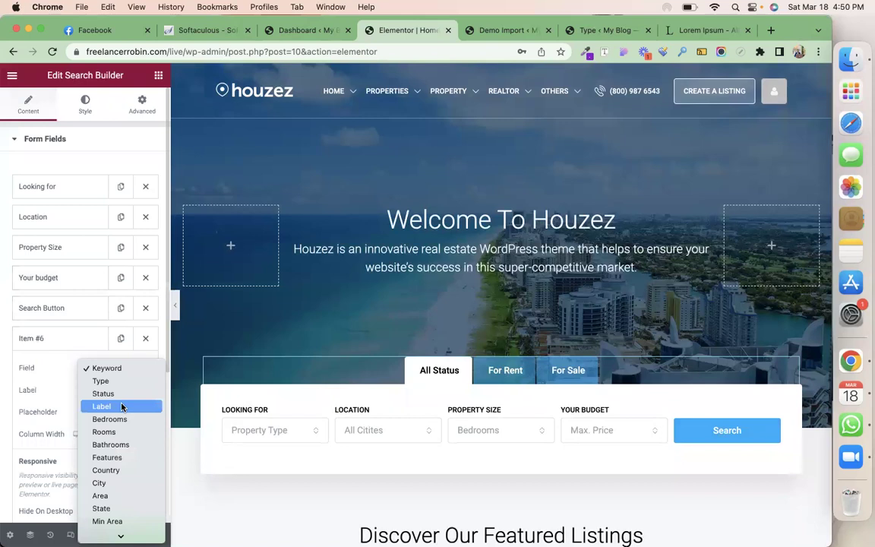
{"action": "left_click", "coordinate": [121, 407]}
{"action": "left_click", "coordinate": [112, 392]}
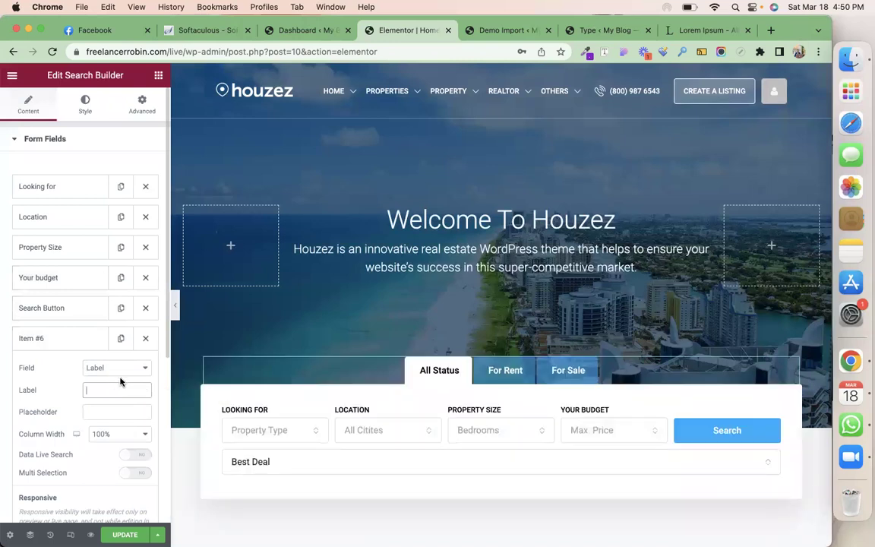
{"action": "left_click", "coordinate": [123, 371]}
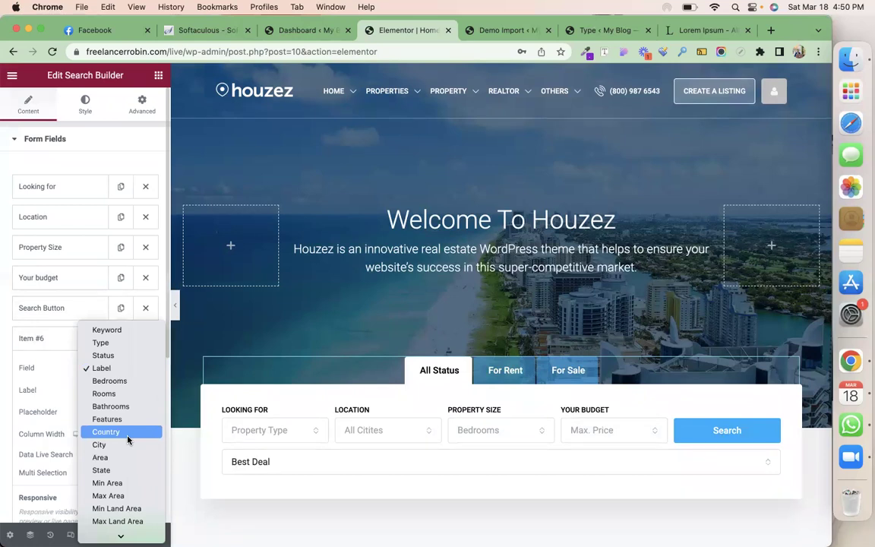
{"action": "scroll", "coordinate": [127, 439], "scroll_direction": "down", "scroll_amount": 5}
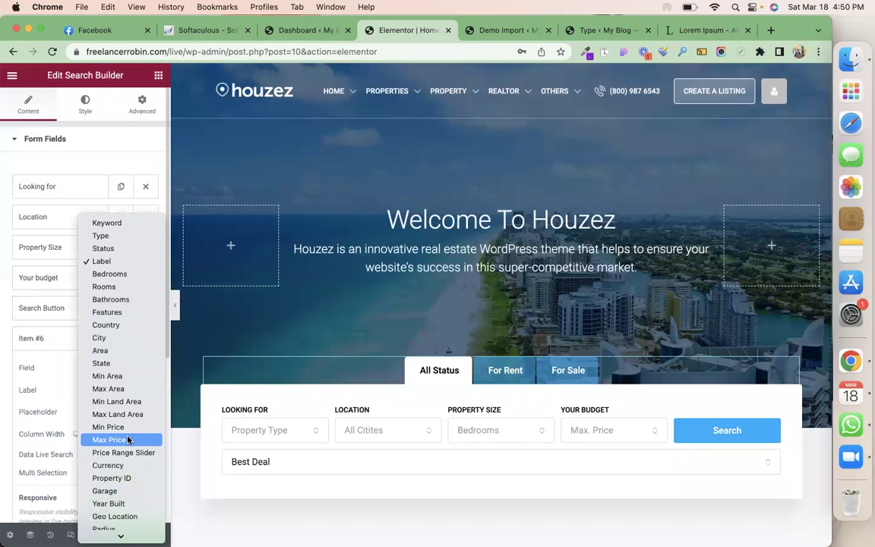
{"action": "scroll", "coordinate": [128, 439], "scroll_direction": "down", "scroll_amount": 1}
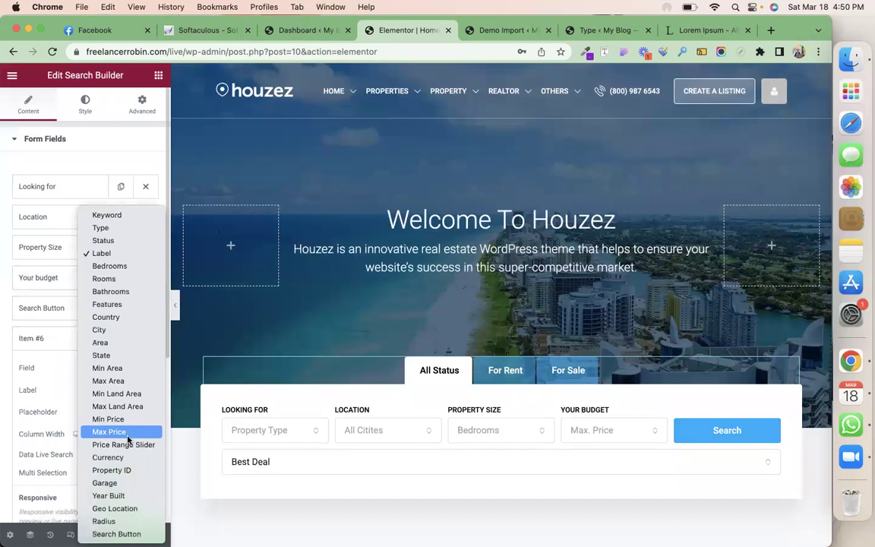
{"action": "left_click", "coordinate": [125, 496]}
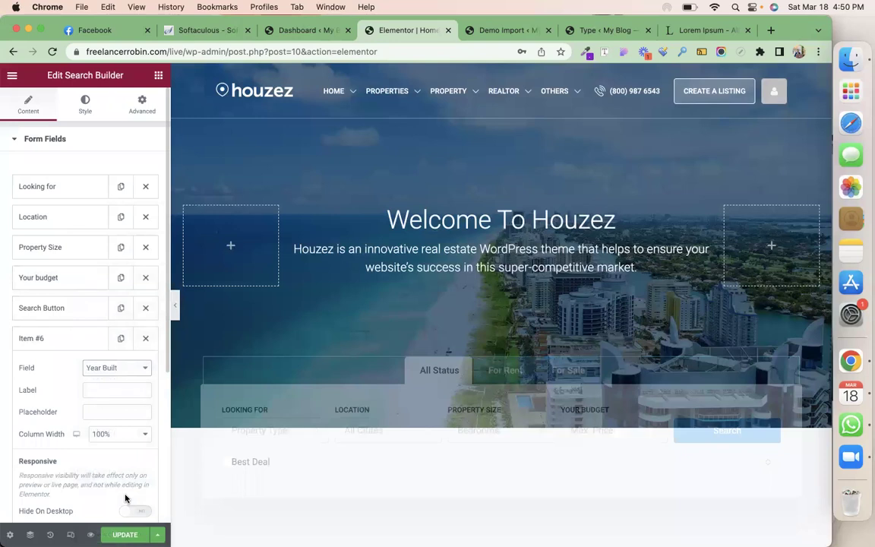
Label the field 'year built' at 100% column width and move it above Search Button
{"action": "left_click", "coordinate": [116, 390]}
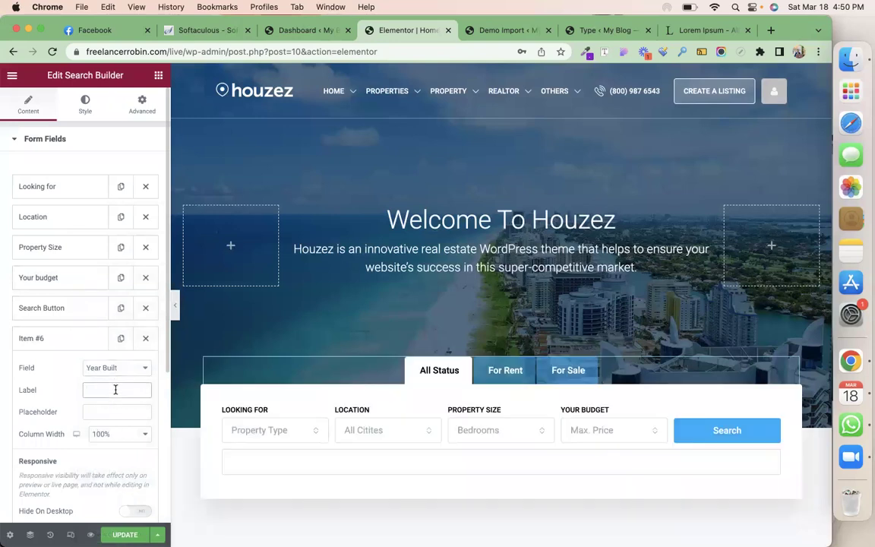
{"action": "type", "text": "year built"}
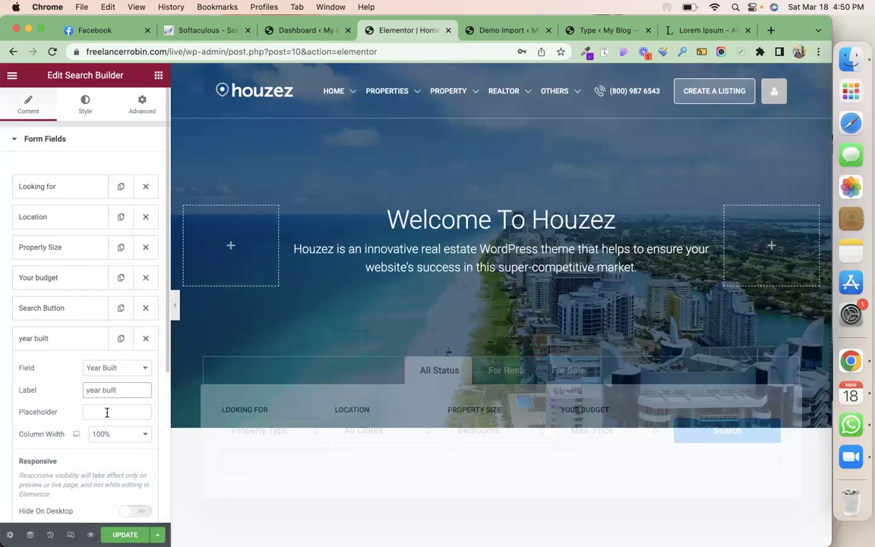
{"action": "left_click", "coordinate": [126, 434]}
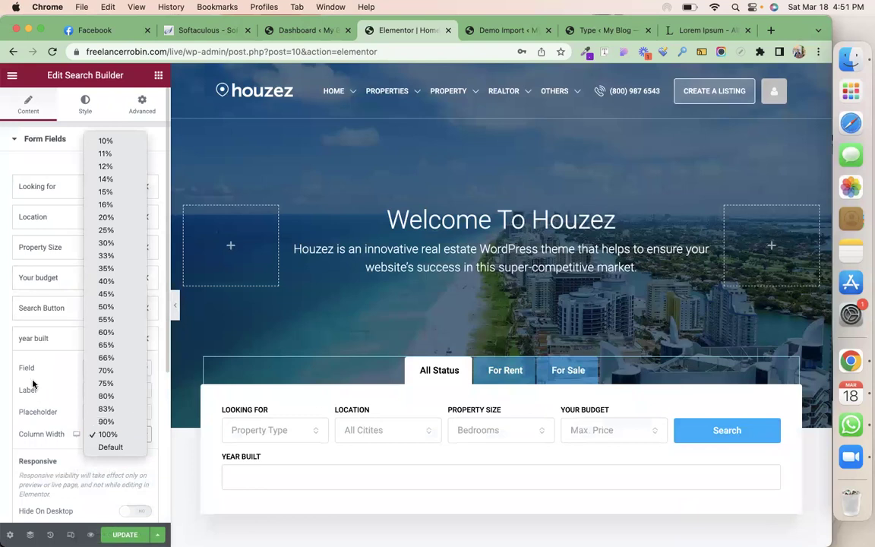
{"action": "left_click", "coordinate": [46, 346]}
{"action": "left_click_drag", "start_coordinate": [67, 341], "coordinate": [70, 304]}
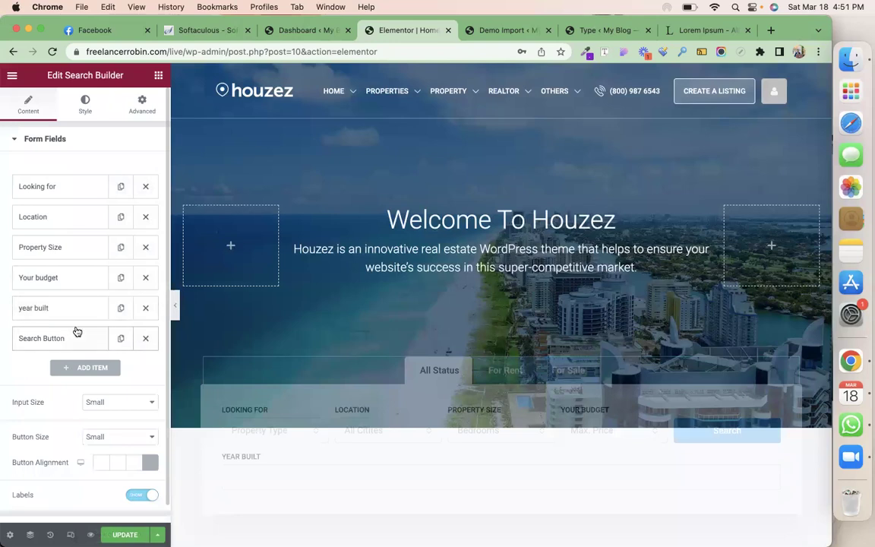
Set the year built field to 20% column width and copy its label into the placeholder
{"action": "left_click", "coordinate": [80, 316]}
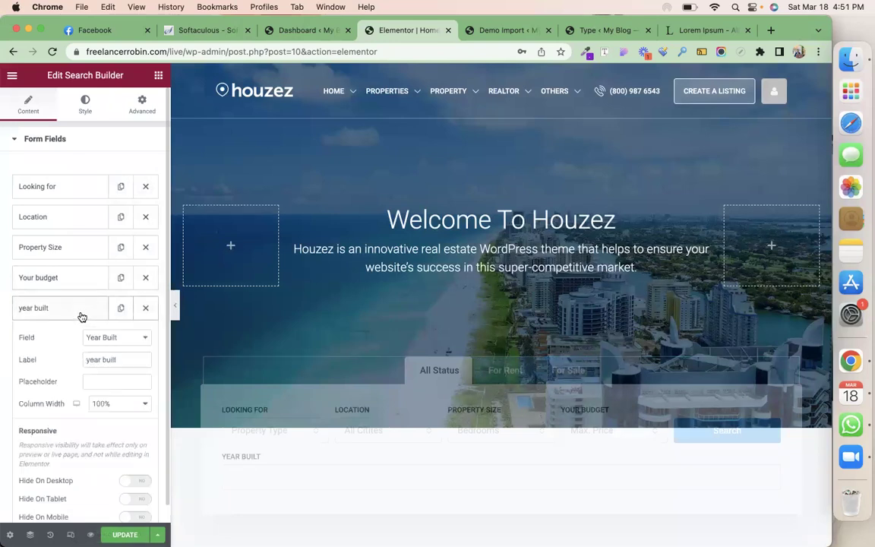
{"action": "left_click", "coordinate": [112, 403]}
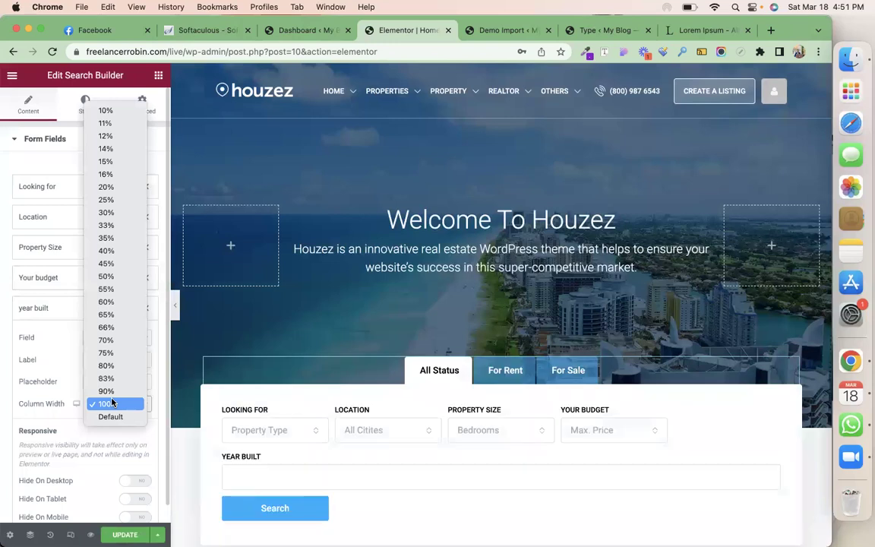
{"action": "left_click", "coordinate": [121, 188]}
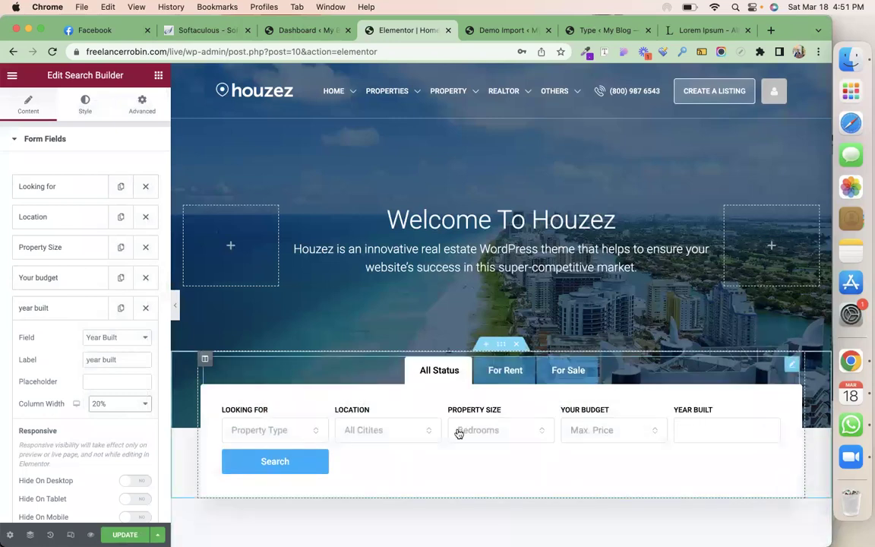
{"action": "triple_click", "coordinate": [122, 361]}
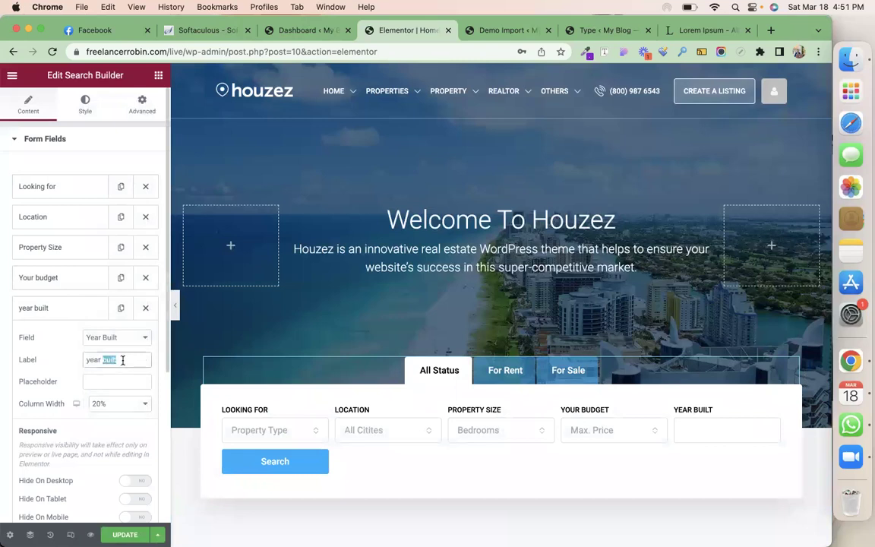
{"action": "key", "text": "super+c"}
{"action": "left_click", "coordinate": [119, 381]}
{"action": "key", "text": "super+v"}
{"action": "left_click", "coordinate": [89, 306]}
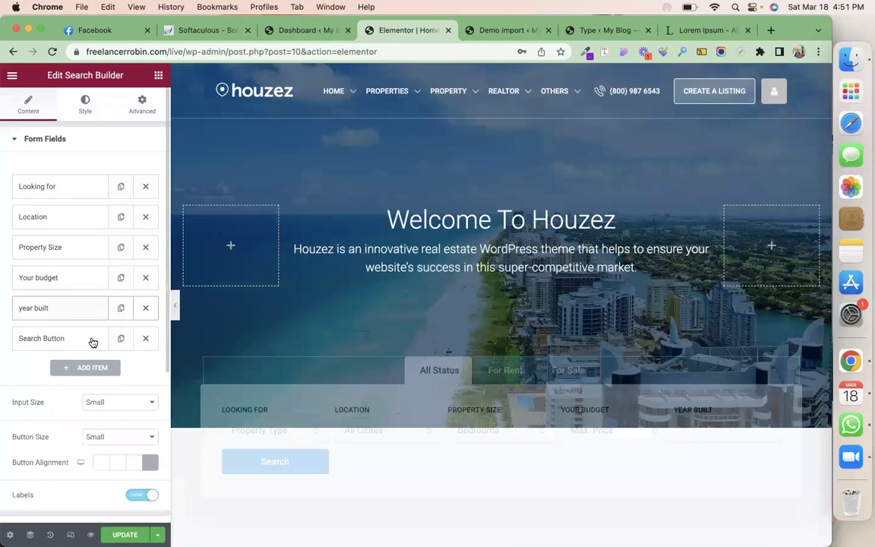
Give the Search Button 100% column width and Justified button alignment
{"action": "left_click", "coordinate": [92, 340]}
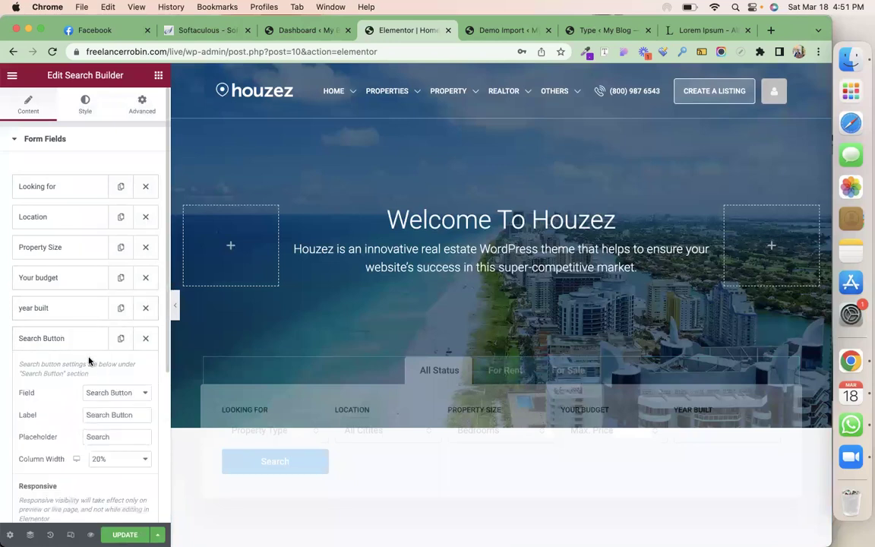
{"action": "scroll", "coordinate": [88, 361], "scroll_direction": "down", "scroll_amount": 5}
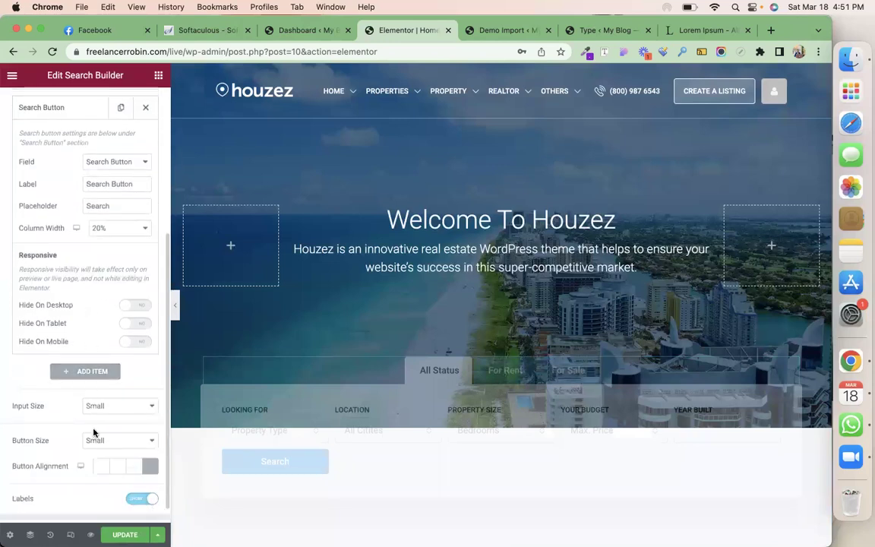
{"action": "left_click", "coordinate": [118, 466]}
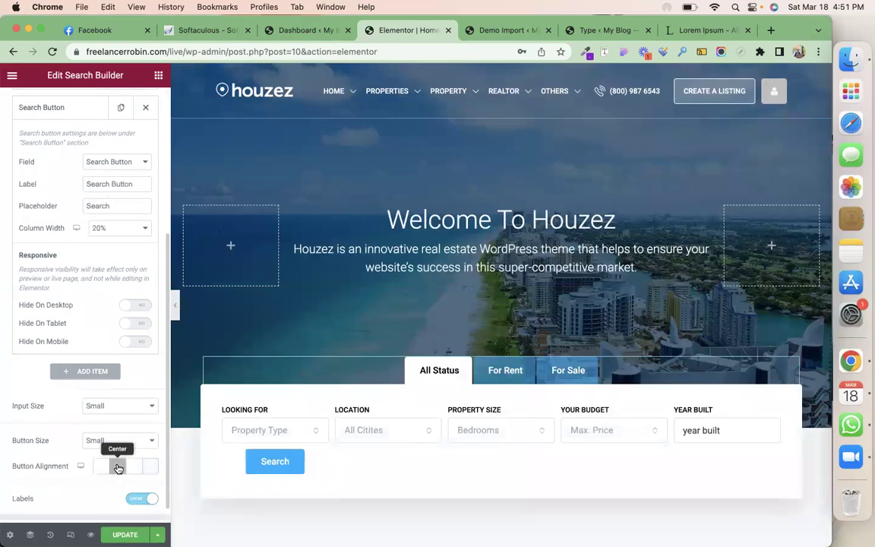
{"action": "left_click", "coordinate": [123, 228]}
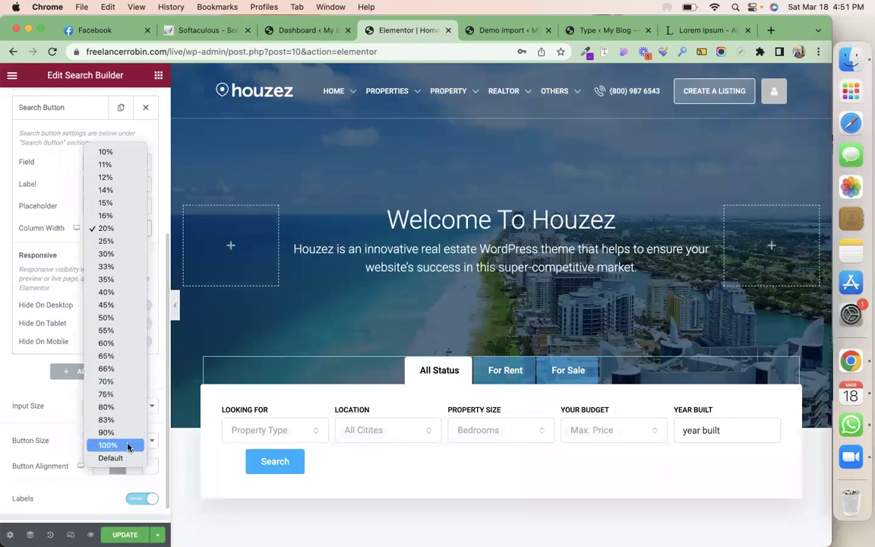
{"action": "key", "text": "Escape"}
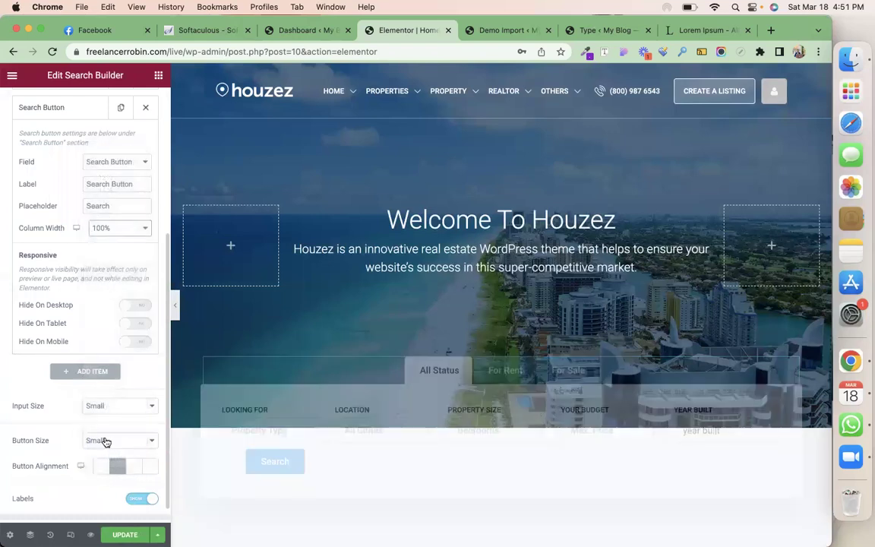
{"action": "left_click", "coordinate": [30, 378]}
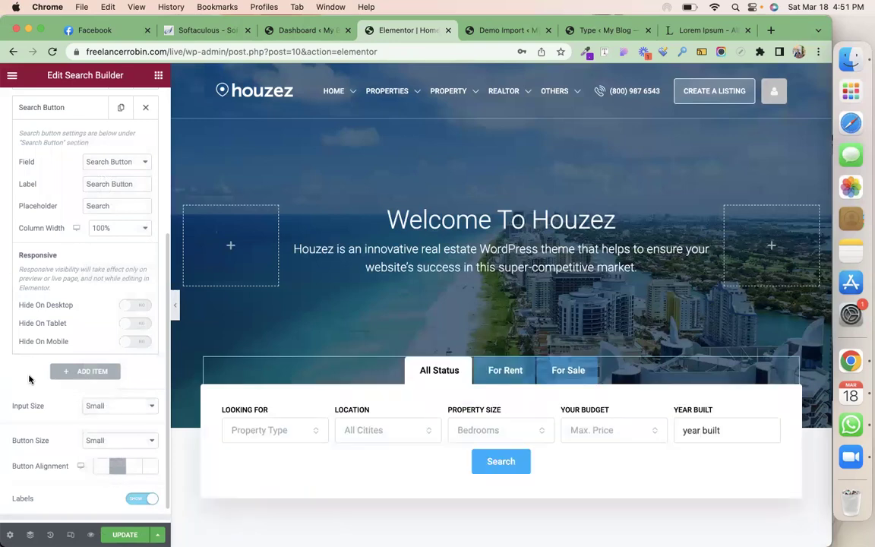
{"action": "left_click", "coordinate": [150, 467]}
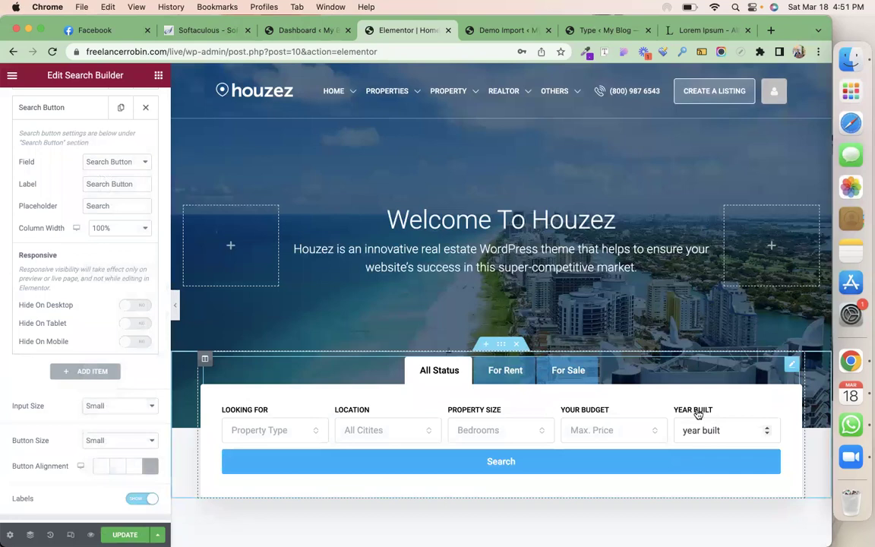
{"action": "scroll", "coordinate": [46, 258], "scroll_direction": "up", "scroll_amount": 5}
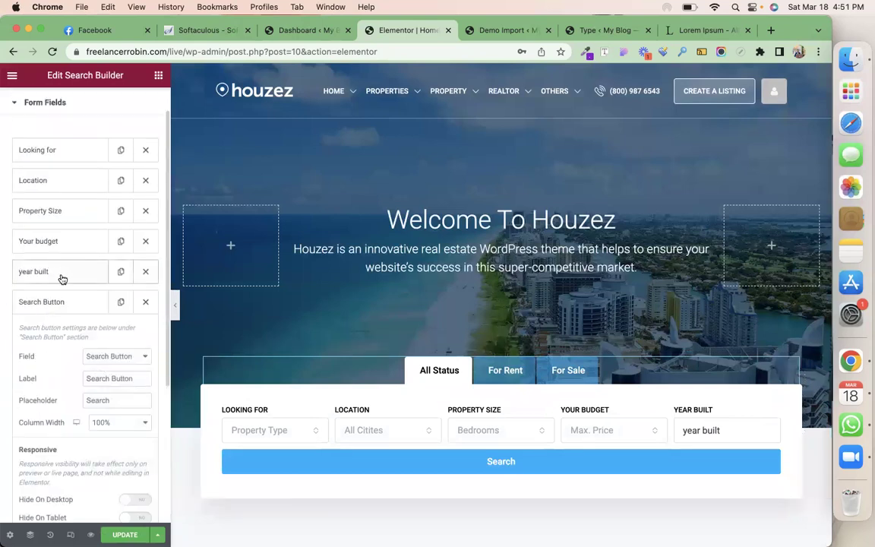
{"action": "left_click", "coordinate": [70, 298]}
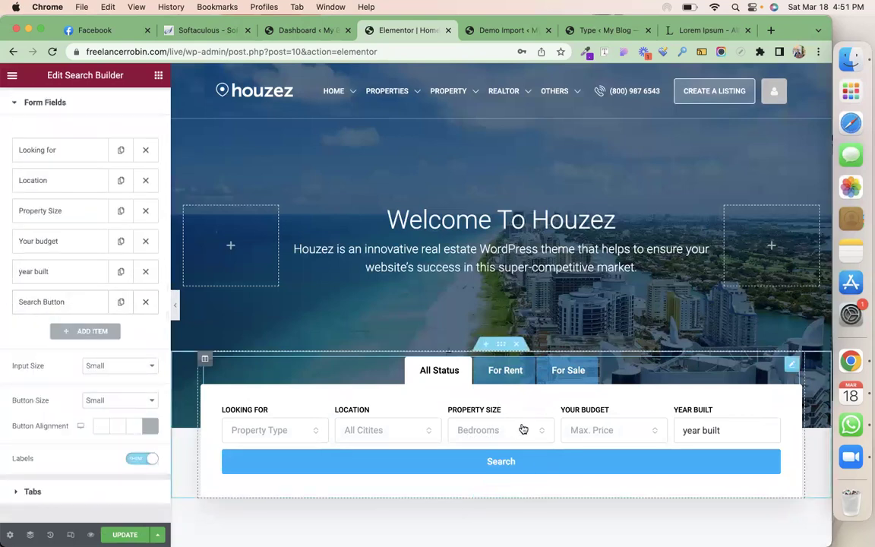
Preview the search form's For Rent, For Sale and All Status tabs
{"action": "left_click", "coordinate": [67, 490]}
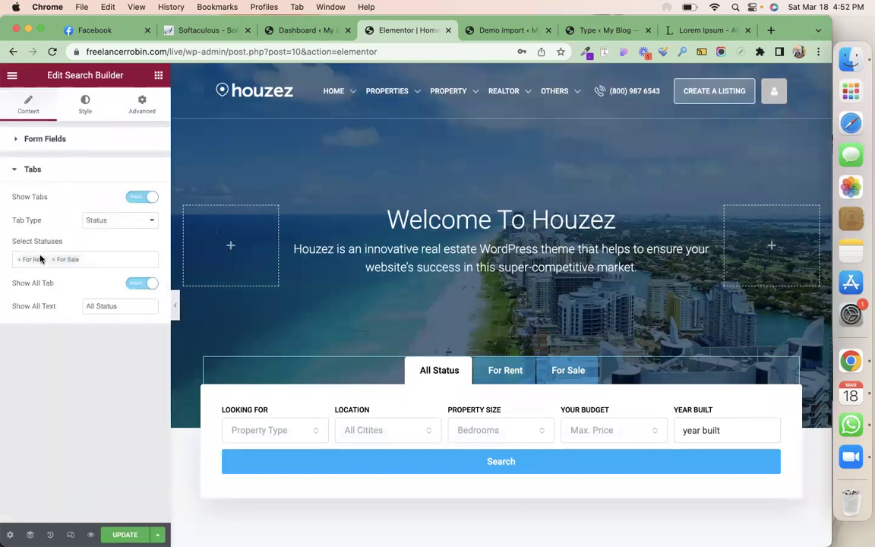
{"action": "left_click", "coordinate": [493, 373]}
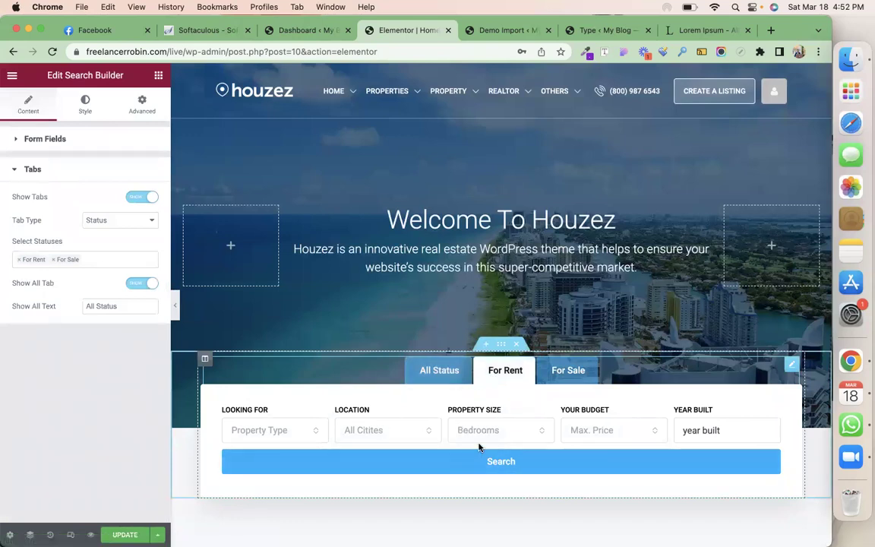
{"action": "left_click", "coordinate": [570, 380]}
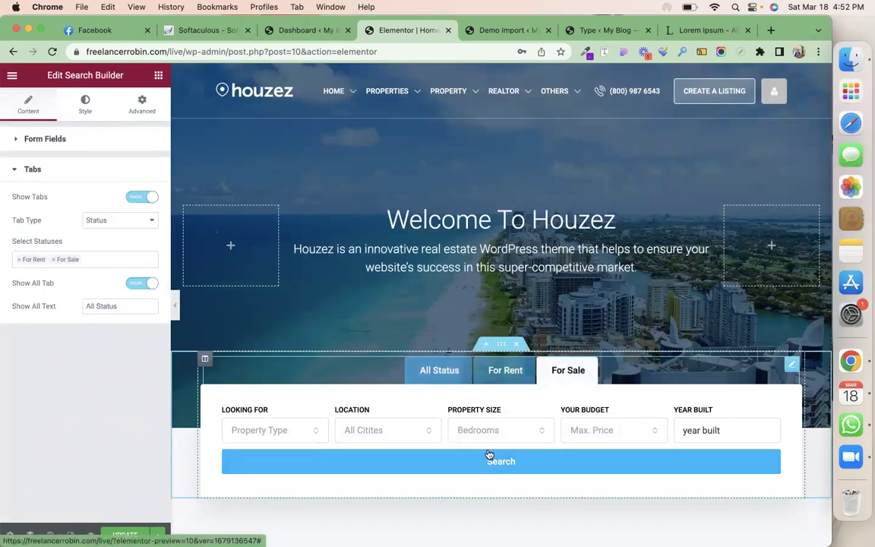
{"action": "left_click", "coordinate": [436, 382]}
Delete the villa photo grid section and insert a new section above Residential
{"action": "scroll", "coordinate": [435, 384], "scroll_direction": "down", "scroll_amount": 5}
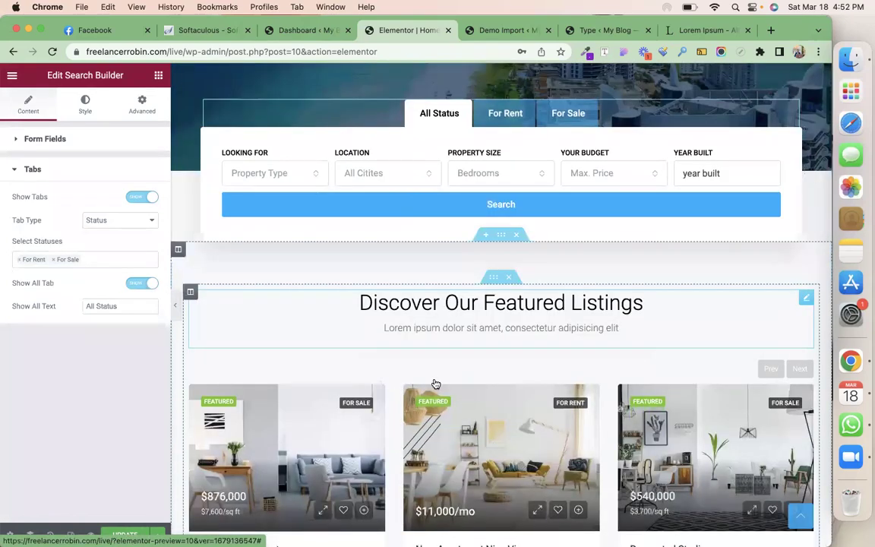
{"action": "scroll", "coordinate": [436, 383], "scroll_direction": "down", "scroll_amount": 6}
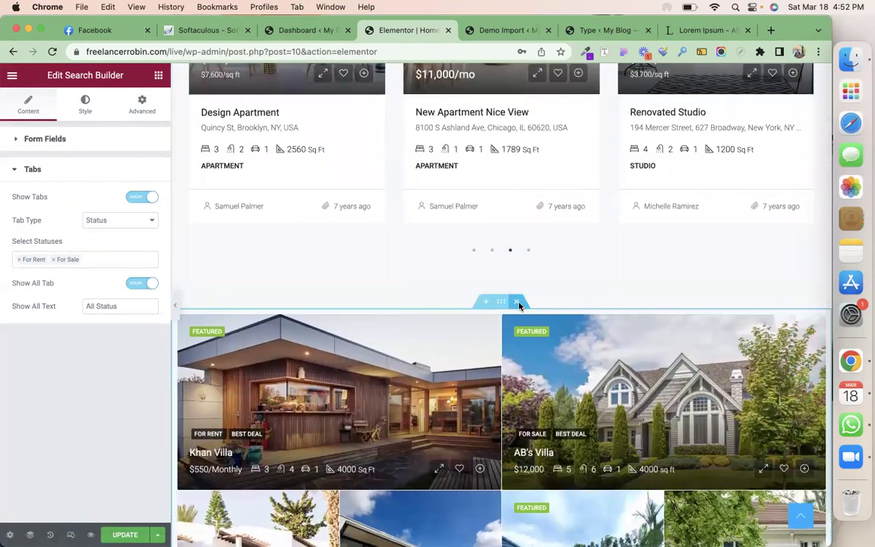
{"action": "left_click", "coordinate": [518, 302]}
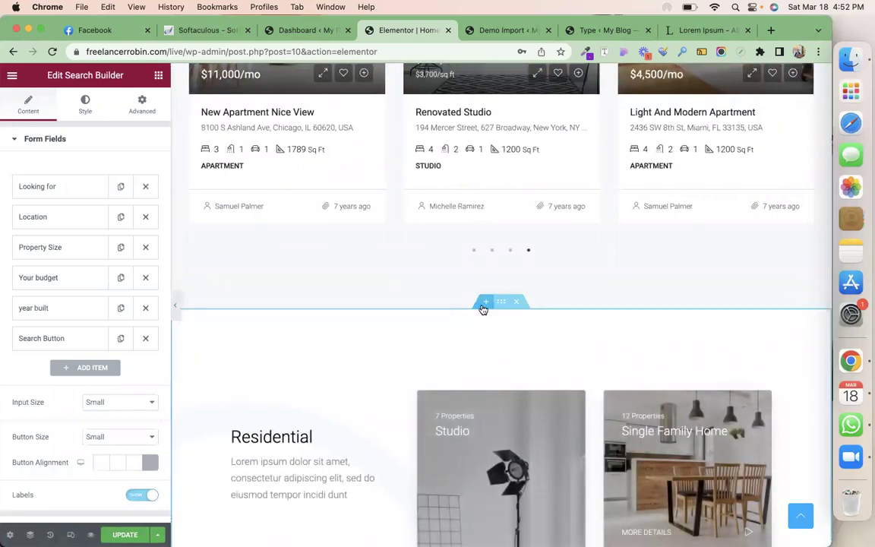
{"action": "left_click", "coordinate": [485, 303]}
Create a single-column section with a centred Heading widget titled 'Our Villa's'
{"action": "left_click", "coordinate": [486, 363]}
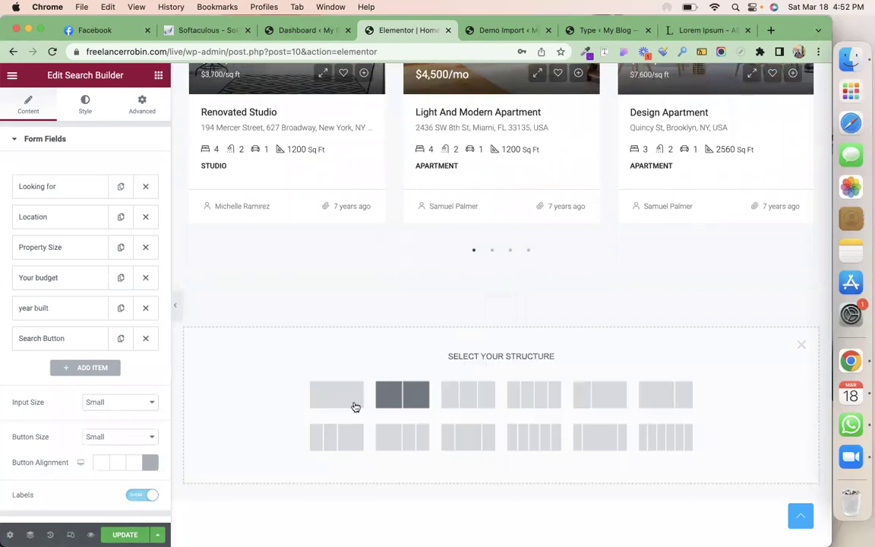
{"action": "left_click", "coordinate": [342, 405]}
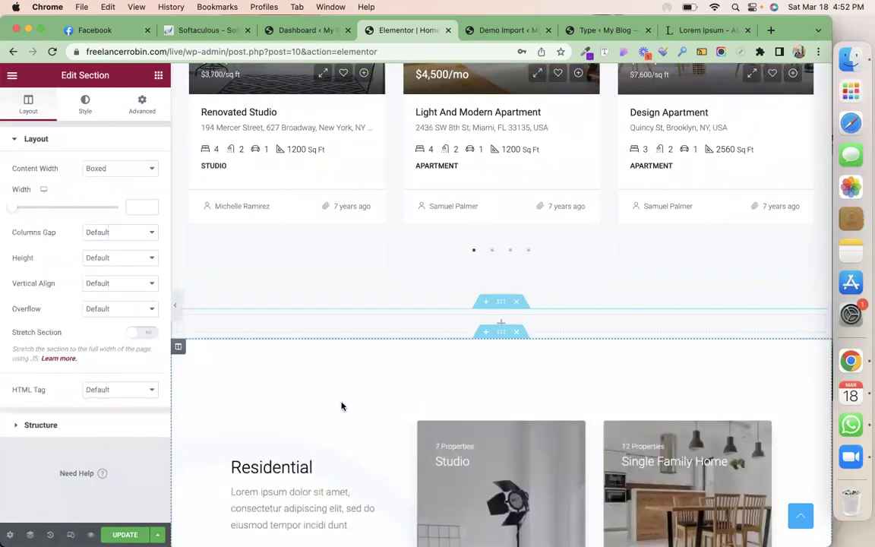
{"action": "left_click", "coordinate": [158, 76]}
{"action": "left_click_drag", "start_coordinate": [119, 213], "coordinate": [373, 319]}
{"action": "triple_click", "coordinate": [107, 186]}
{"action": "type", "text": "Ou"}
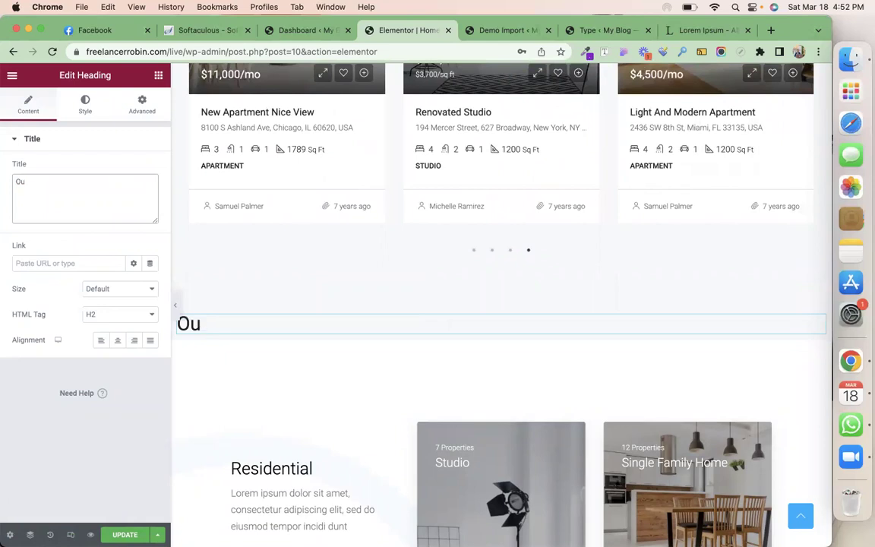
{"action": "type", "text": "tr Villa's"}
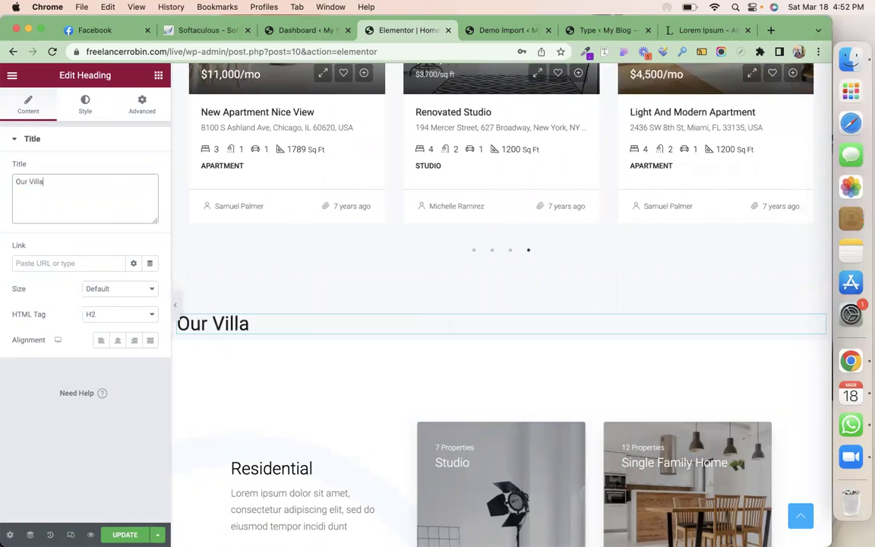
{"action": "left_click", "coordinate": [117, 340]}
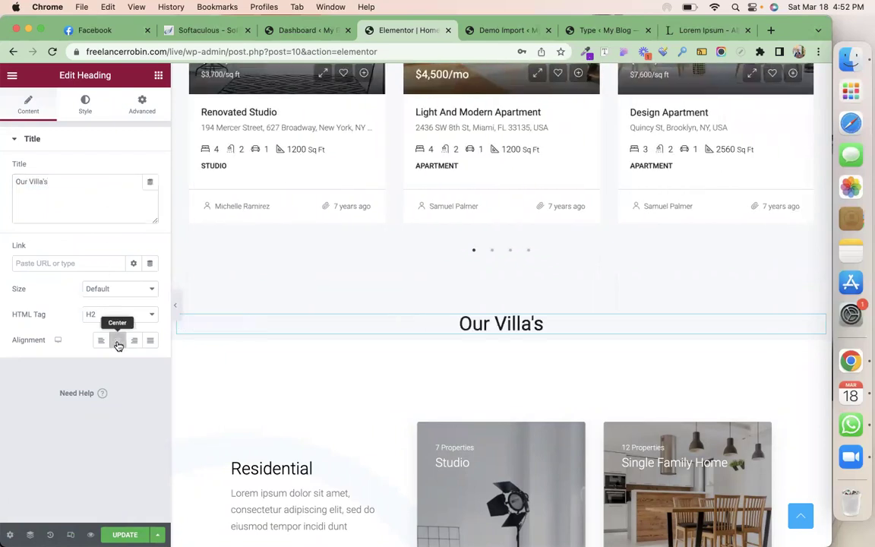
{"action": "left_click", "coordinate": [158, 74]}
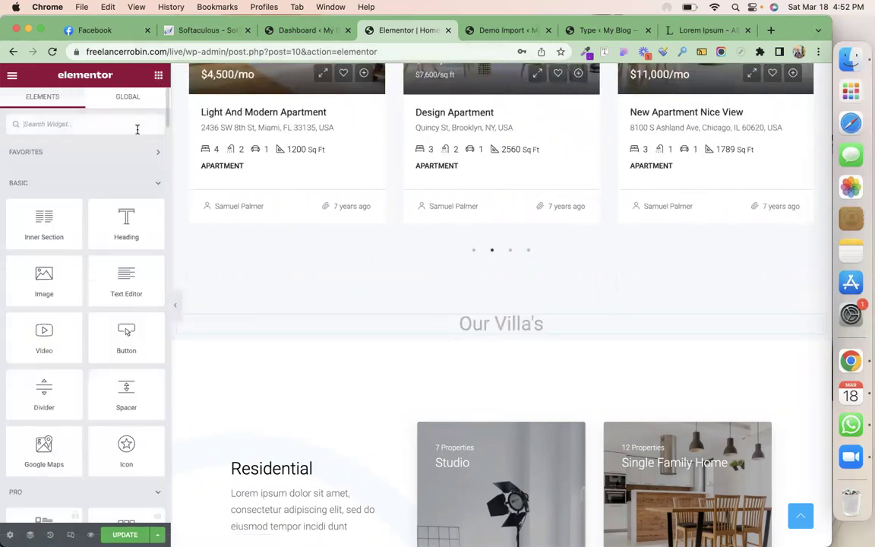
Search widgets for 'property' and drop Houzez Property Grids (Grid v1, 9 properties) under the heading
{"action": "type", "text": "propert"}
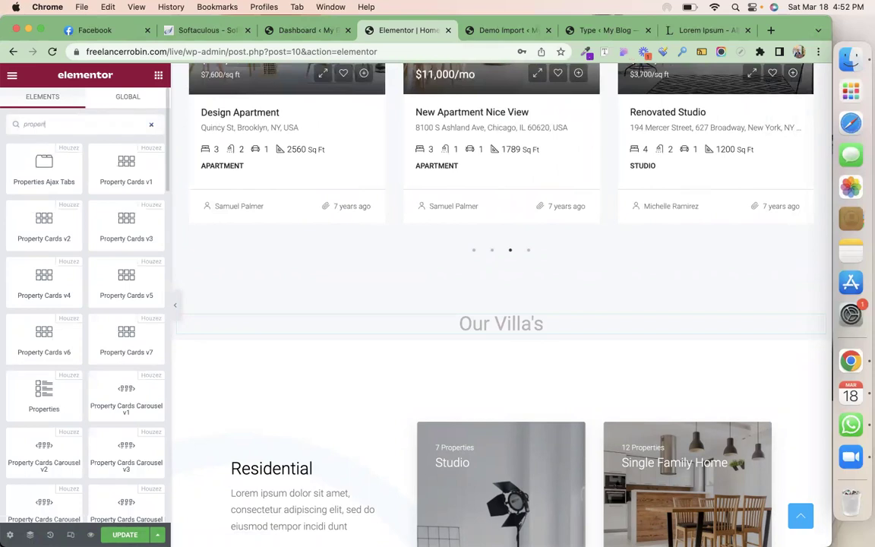
{"action": "type", "text": "y"}
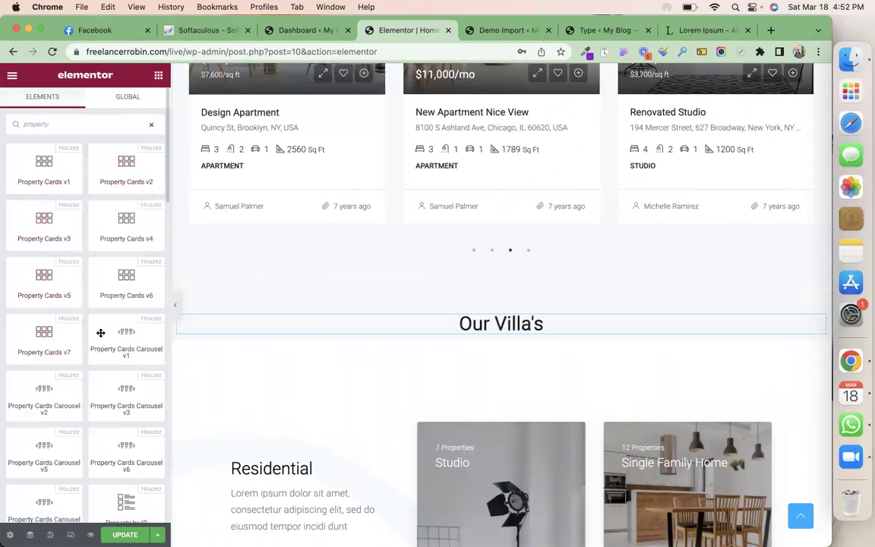
{"action": "scroll", "coordinate": [93, 386], "scroll_direction": "down", "scroll_amount": 1}
{"action": "scroll", "coordinate": [93, 385], "scroll_direction": "down", "scroll_amount": 6}
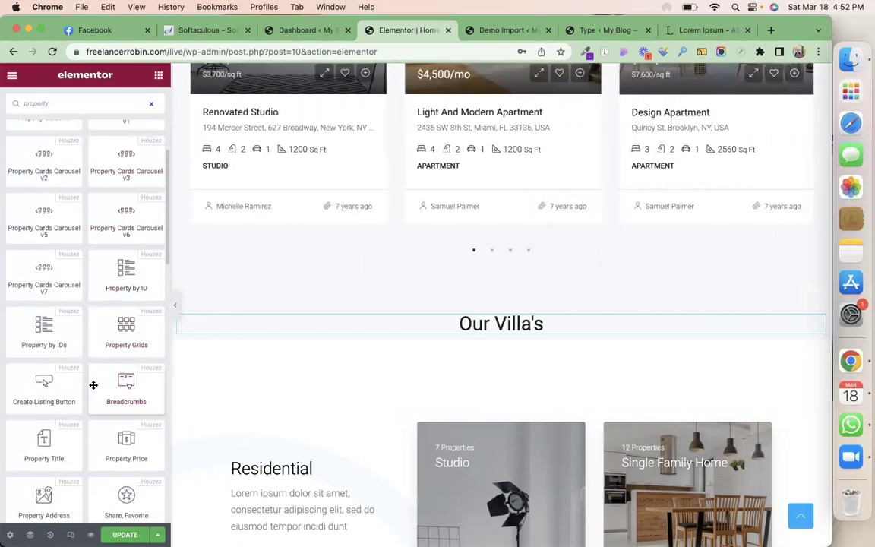
{"action": "scroll", "coordinate": [93, 386], "scroll_direction": "up", "scroll_amount": 8}
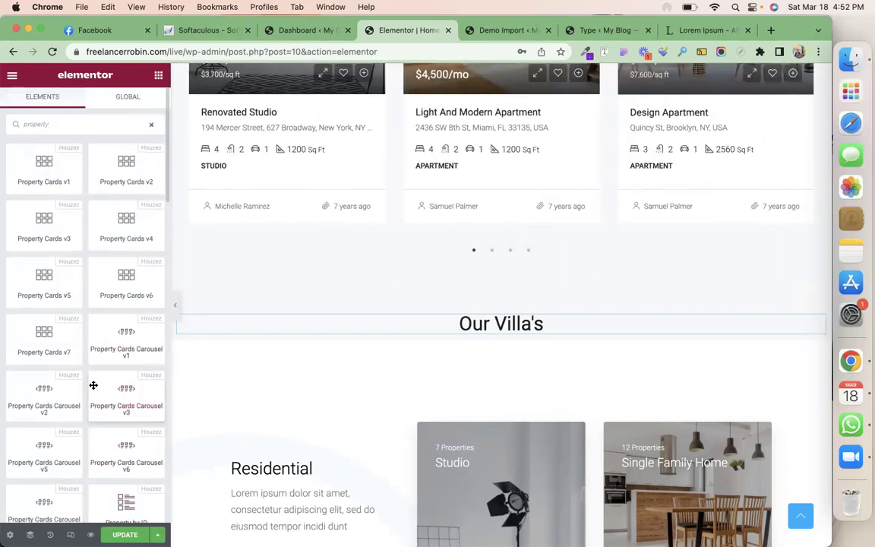
{"action": "scroll", "coordinate": [94, 385], "scroll_direction": "down", "scroll_amount": 6}
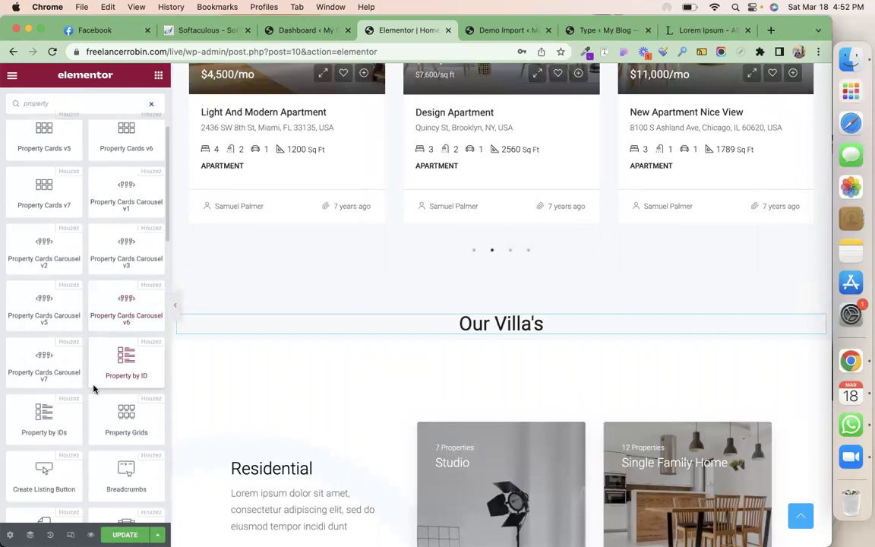
{"action": "left_click_drag", "start_coordinate": [126, 391], "coordinate": [470, 329]}
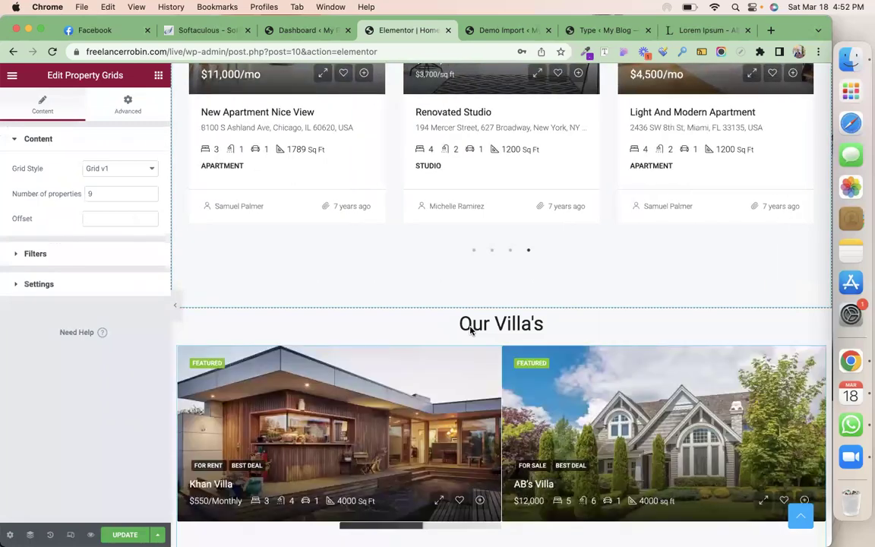
{"action": "scroll", "coordinate": [470, 329], "scroll_direction": "down", "scroll_amount": 5}
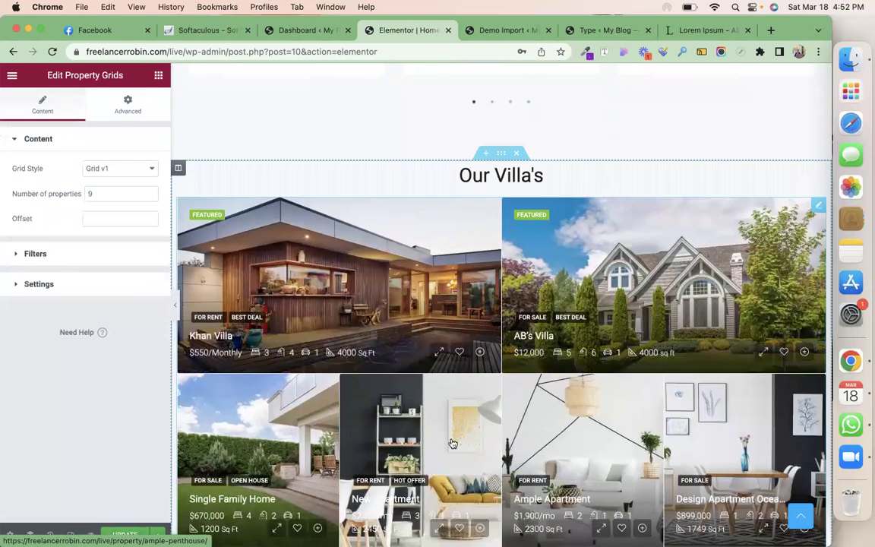
{"action": "scroll", "coordinate": [452, 443], "scroll_direction": "down", "scroll_amount": 3}
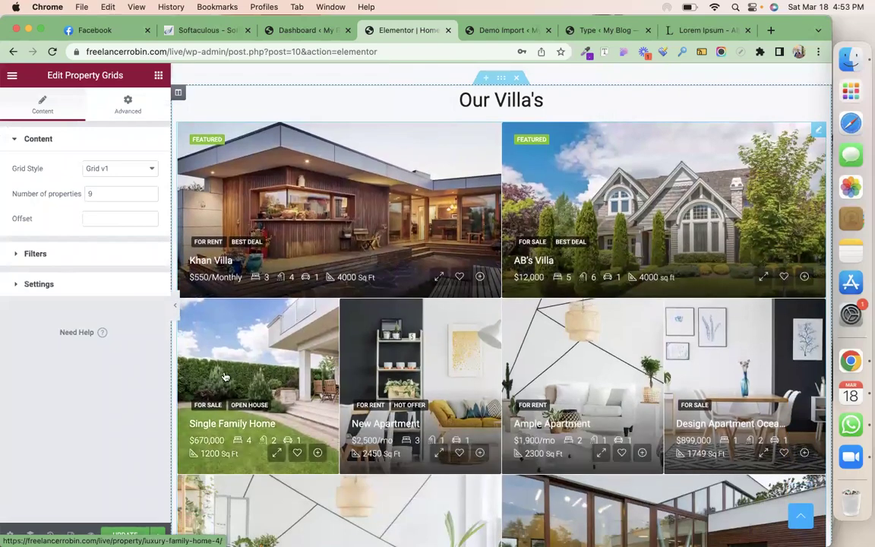
{"action": "scroll", "coordinate": [225, 376], "scroll_direction": "up", "scroll_amount": 4}
Filter the Property Grids widget to property Type Villa, leaving Status unset
{"action": "left_click", "coordinate": [38, 253]}
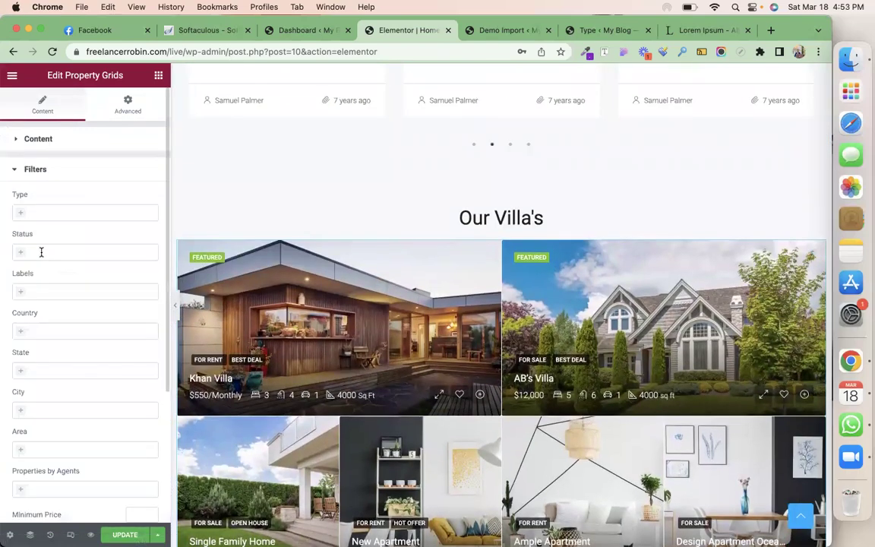
{"action": "left_click", "coordinate": [42, 213]}
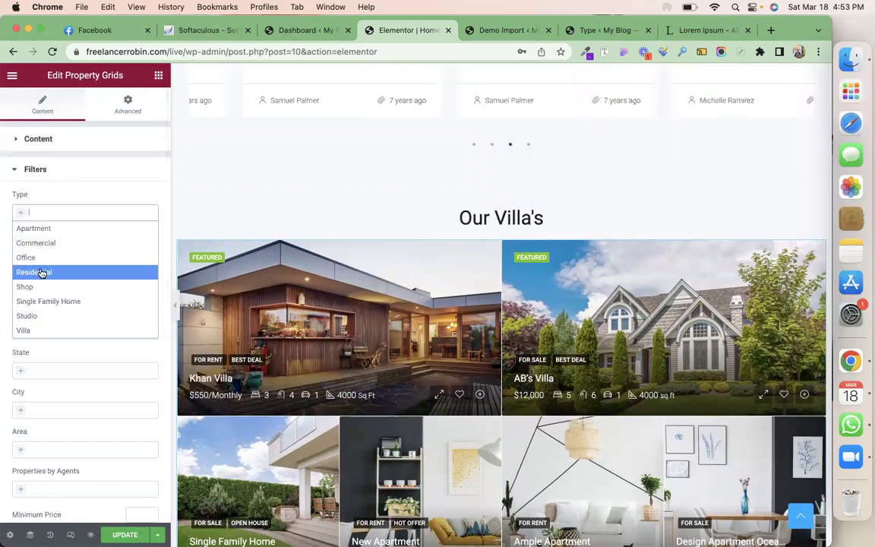
{"action": "left_click", "coordinate": [45, 331]}
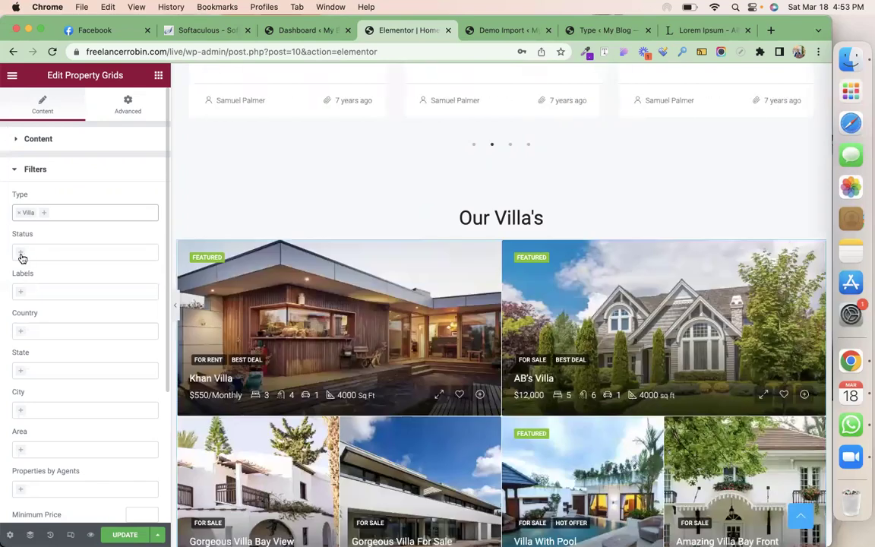
{"action": "left_click", "coordinate": [23, 252]}
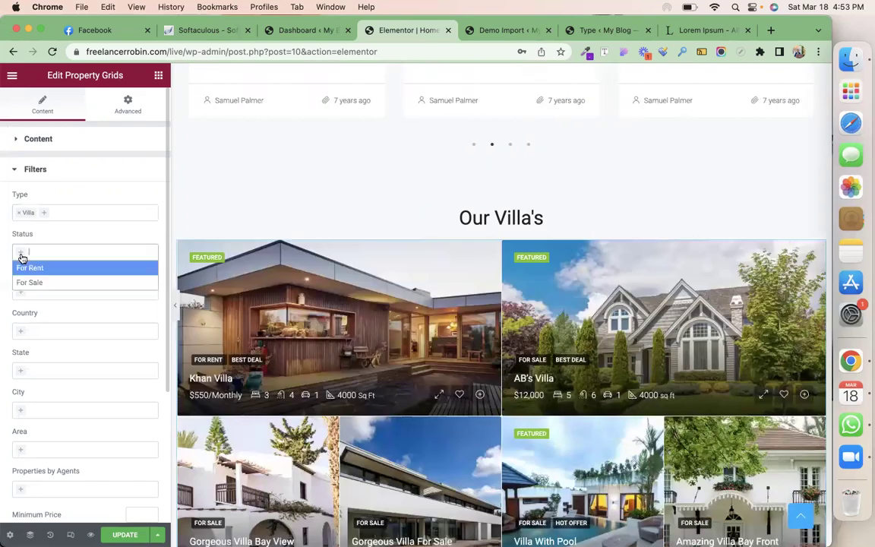
{"action": "left_click", "coordinate": [98, 194]}
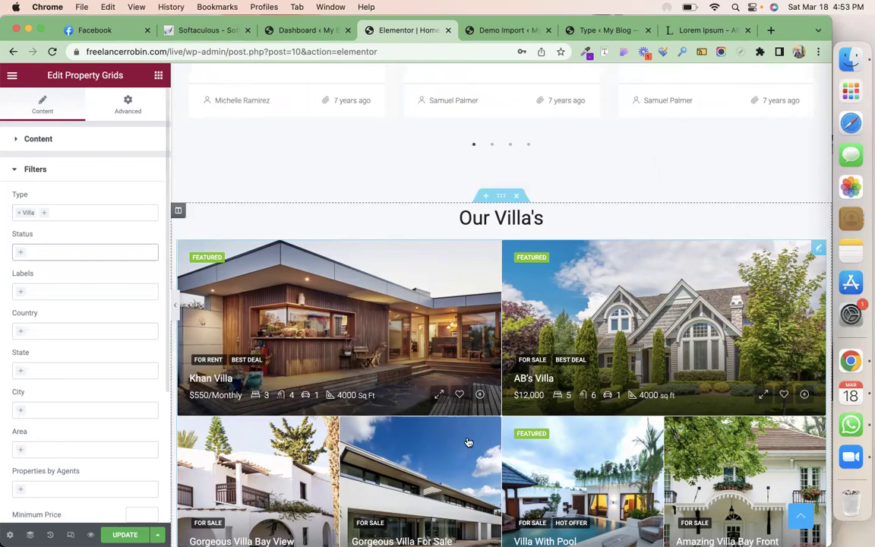
{"action": "scroll", "coordinate": [459, 463], "scroll_direction": "down", "scroll_amount": 5}
{"action": "scroll", "coordinate": [460, 463], "scroll_direction": "up", "scroll_amount": 3}
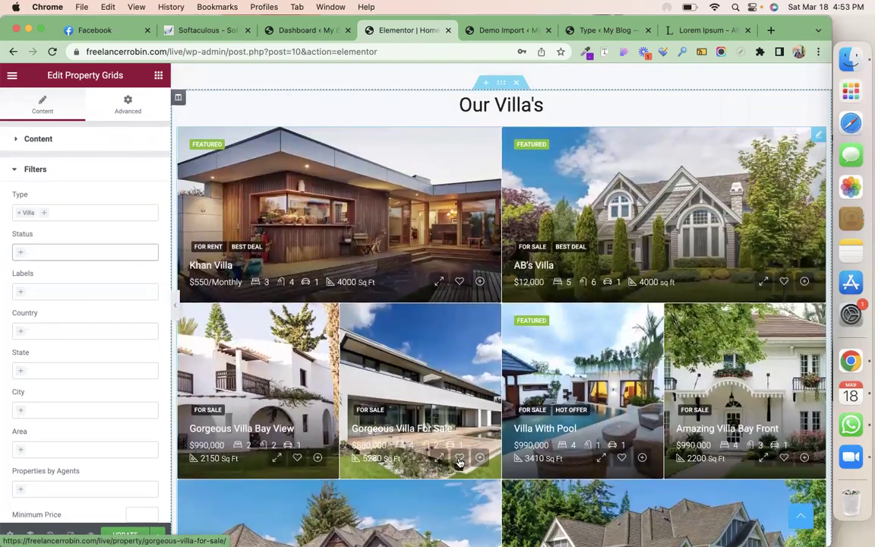
{"action": "scroll", "coordinate": [459, 463], "scroll_direction": "up", "scroll_amount": 4}
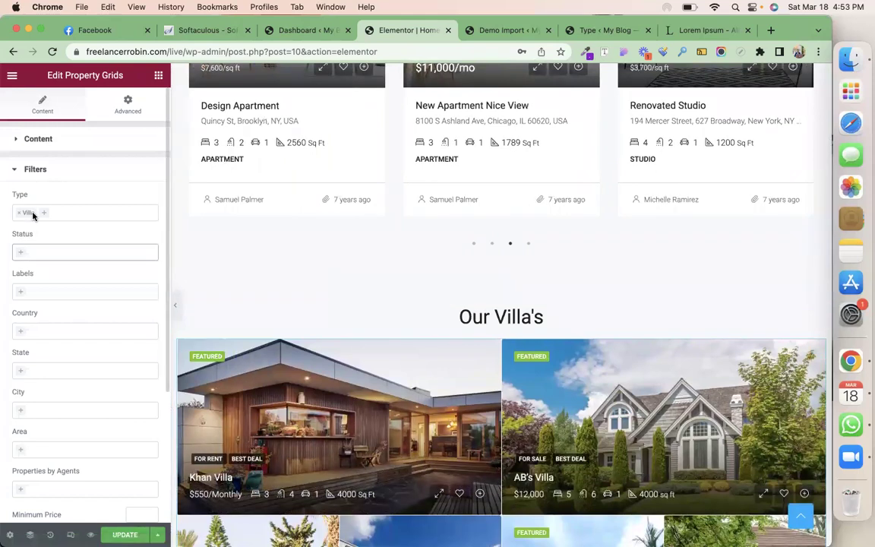
Expand the grid's Content section and change Number of properties to 90, then back to 9
{"action": "left_click", "coordinate": [95, 139]}
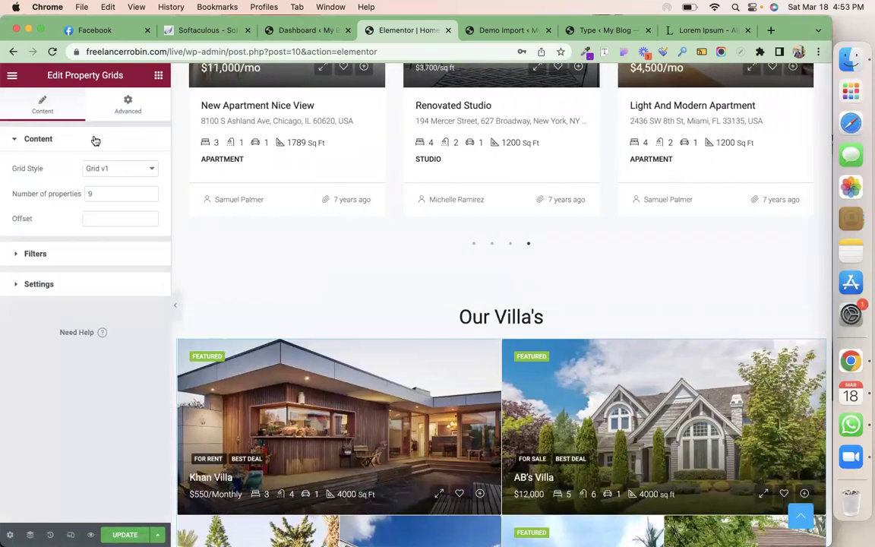
{"action": "left_click", "coordinate": [101, 194]}
{"action": "type", "text": "00"}
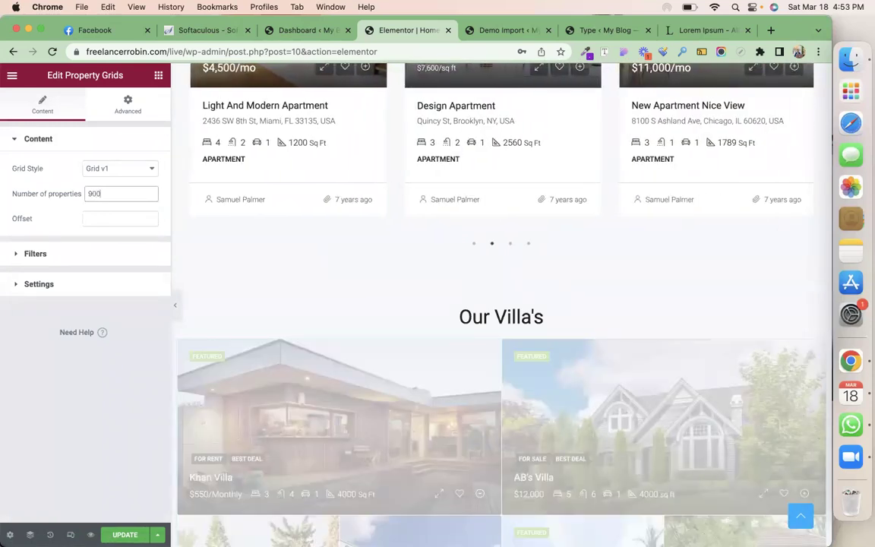
{"action": "key", "text": "BackSpace"}
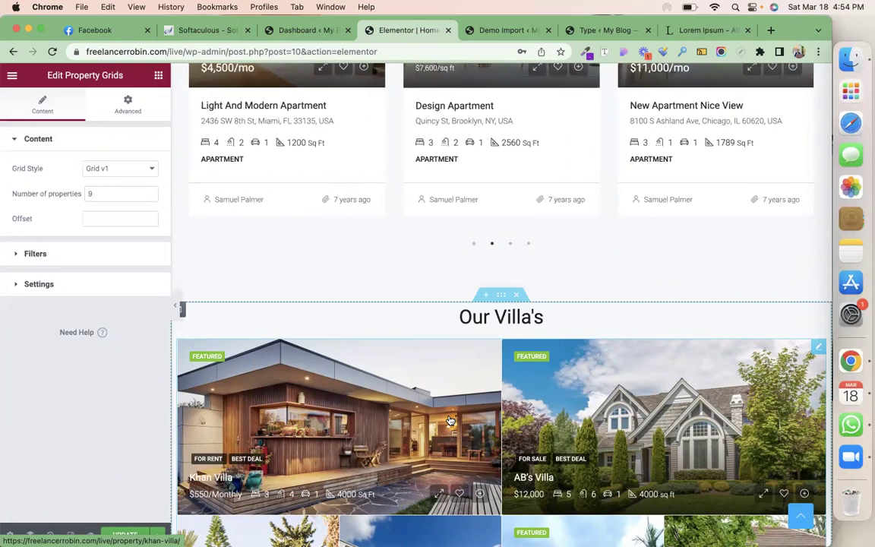
{"action": "scroll", "coordinate": [732, 466], "scroll_direction": "down", "scroll_amount": 12}
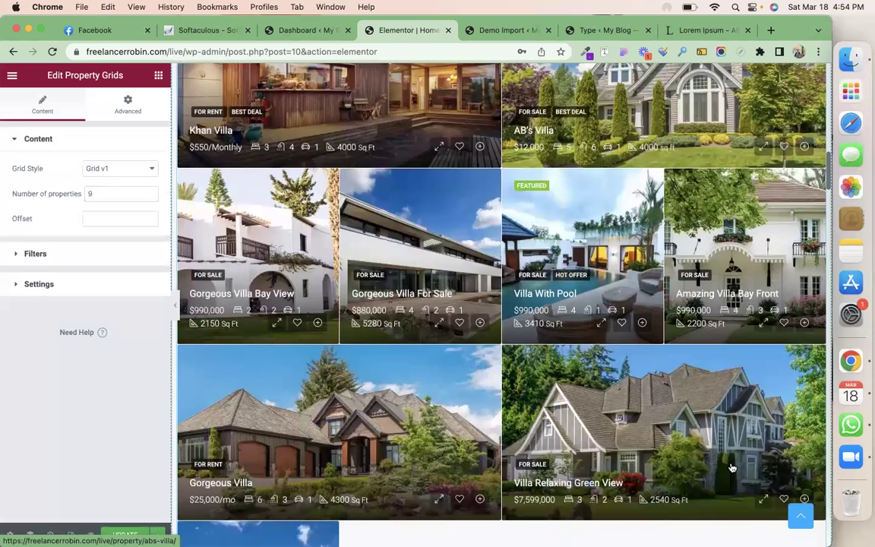
{"action": "scroll", "coordinate": [733, 468], "scroll_direction": "down", "scroll_amount": 2}
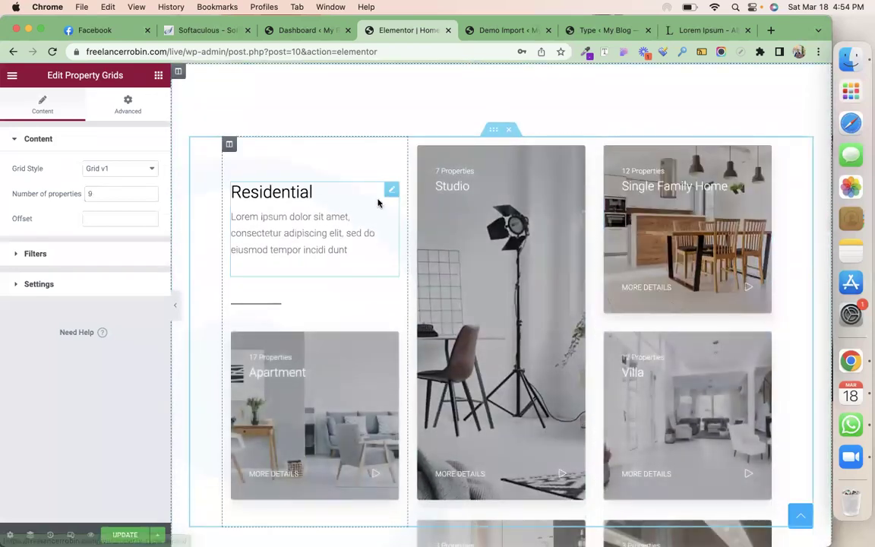
Inspect the Residential heading, its subtitle, and the Apartment and Studio property tiles' settings
{"action": "left_click", "coordinate": [392, 192]}
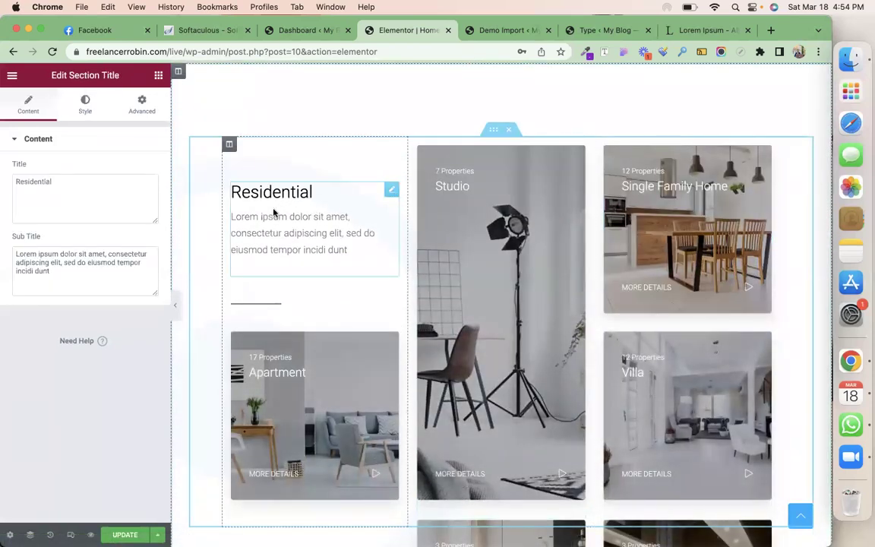
{"action": "left_click", "coordinate": [122, 272]}
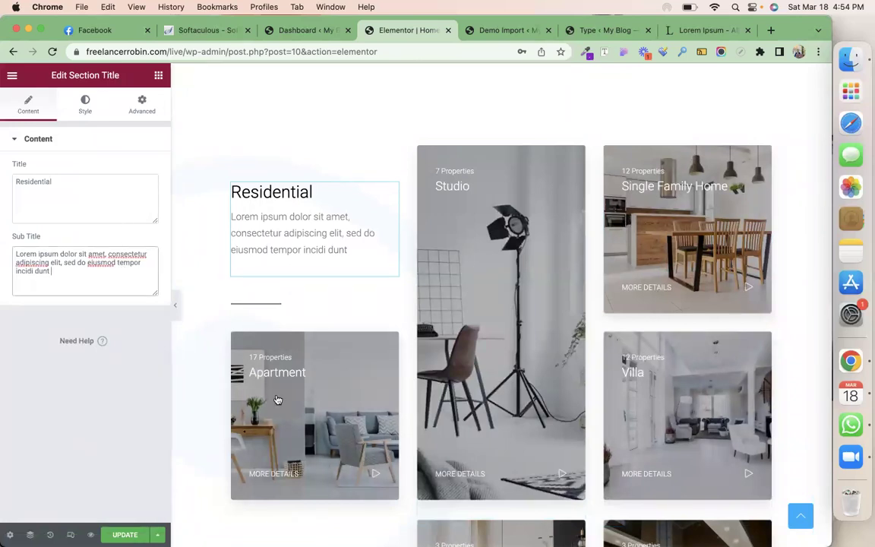
{"action": "left_click", "coordinate": [389, 339]}
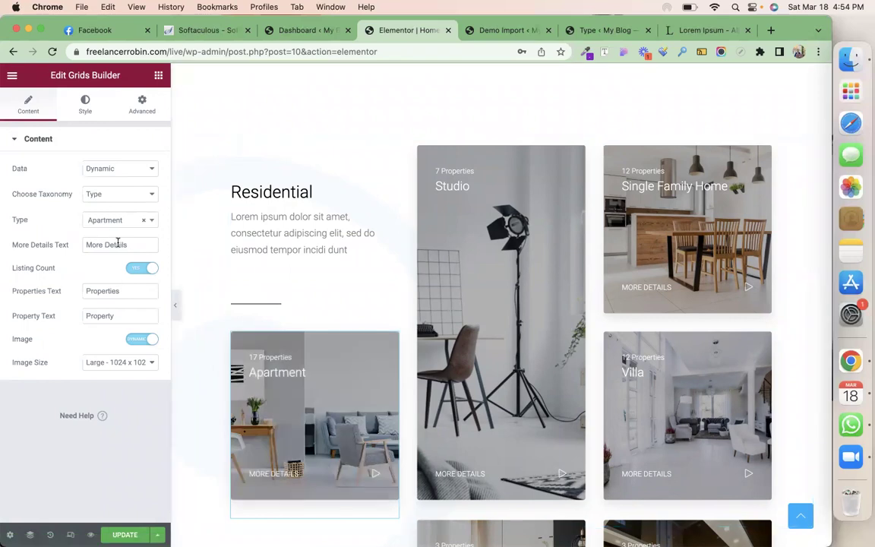
{"action": "left_click", "coordinate": [97, 220]}
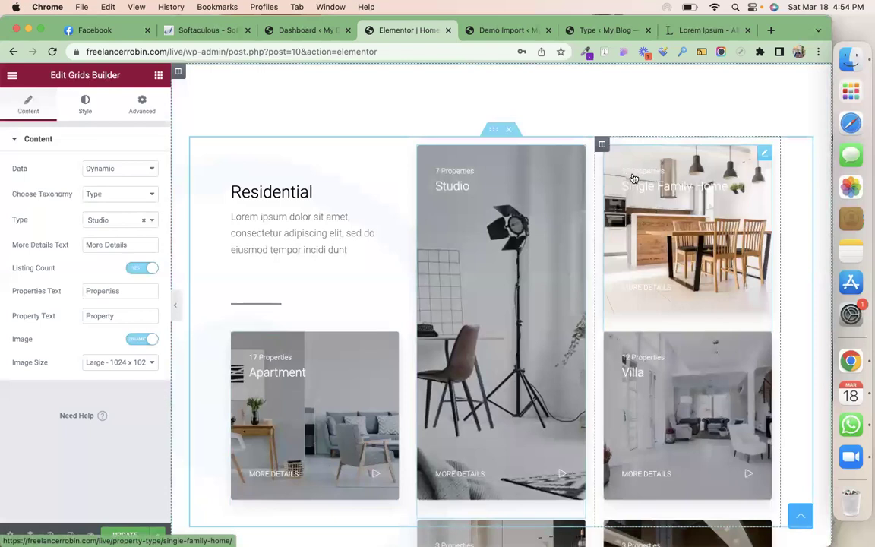
{"action": "scroll", "coordinate": [654, 380], "scroll_direction": "down", "scroll_amount": 3}
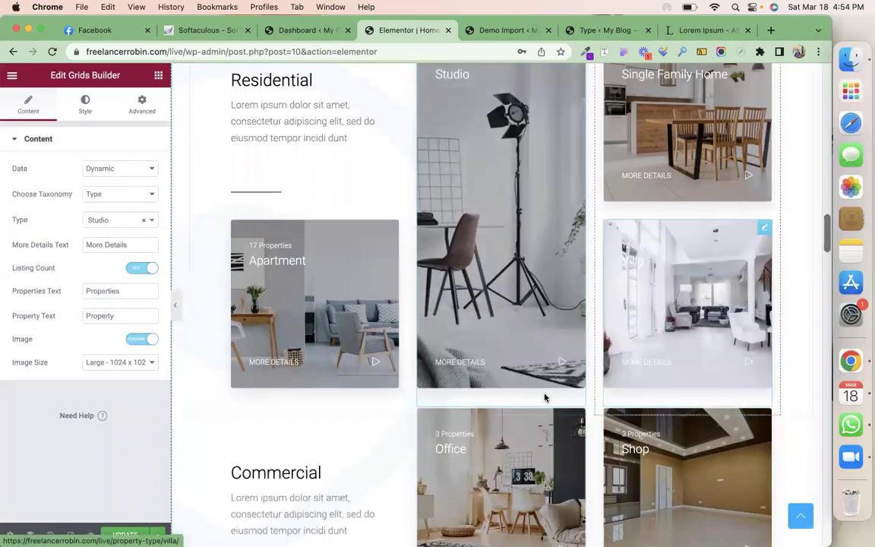
{"action": "scroll", "coordinate": [587, 400], "scroll_direction": "down", "scroll_amount": 10}
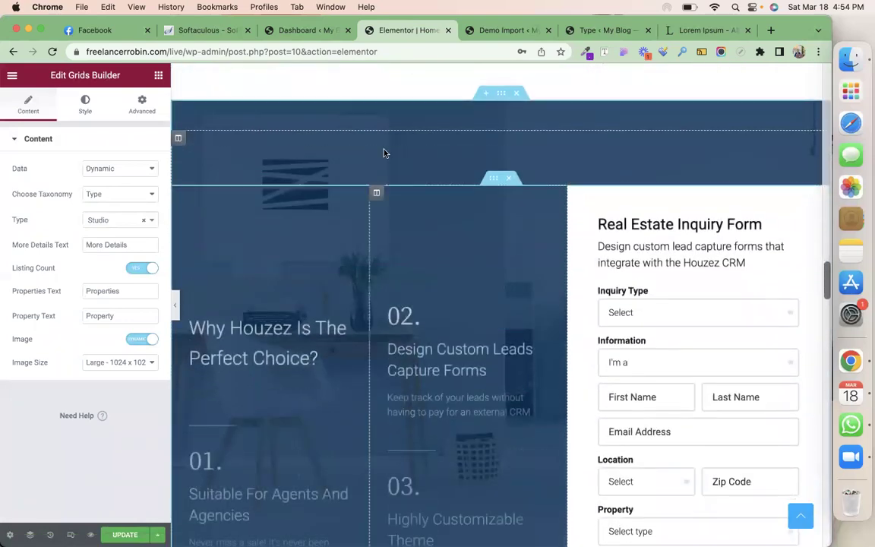
Review the 'Why Houzez Is The Perfect Choice?' heading and the property cards' filter options
{"action": "left_click", "coordinate": [342, 325]}
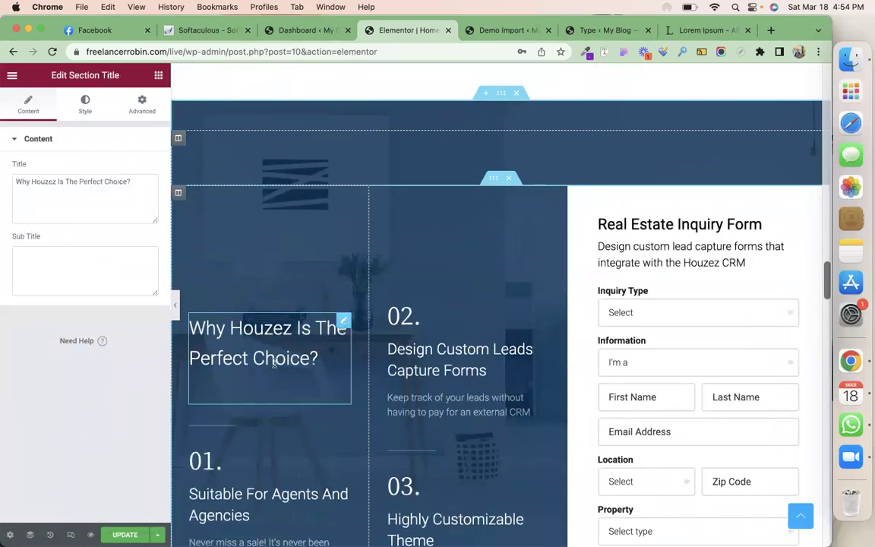
{"action": "scroll", "coordinate": [274, 363], "scroll_direction": "down", "scroll_amount": 4}
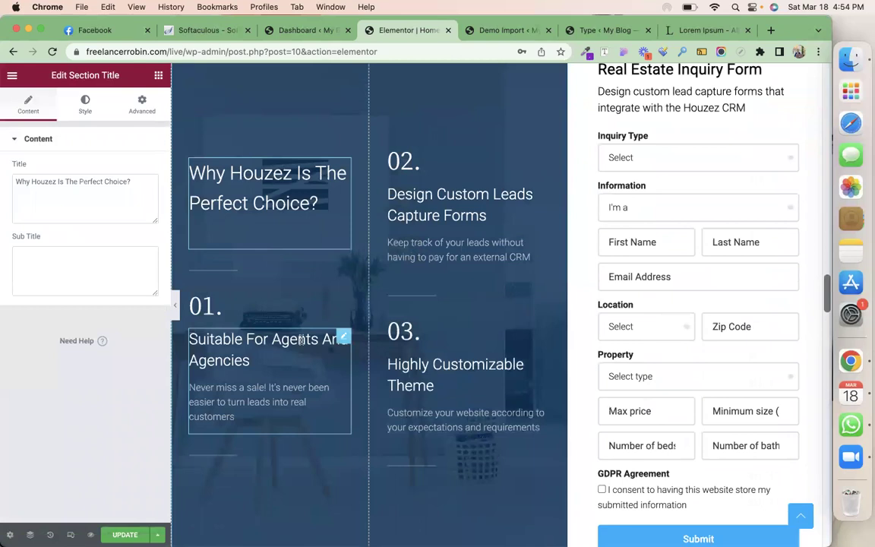
{"action": "scroll", "coordinate": [301, 342], "scroll_direction": "down", "scroll_amount": 10}
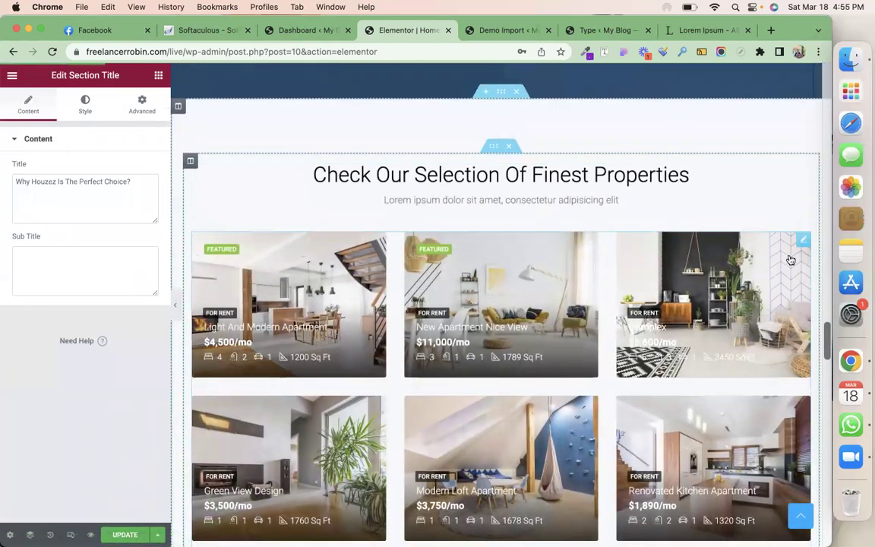
{"action": "left_click", "coordinate": [802, 243]}
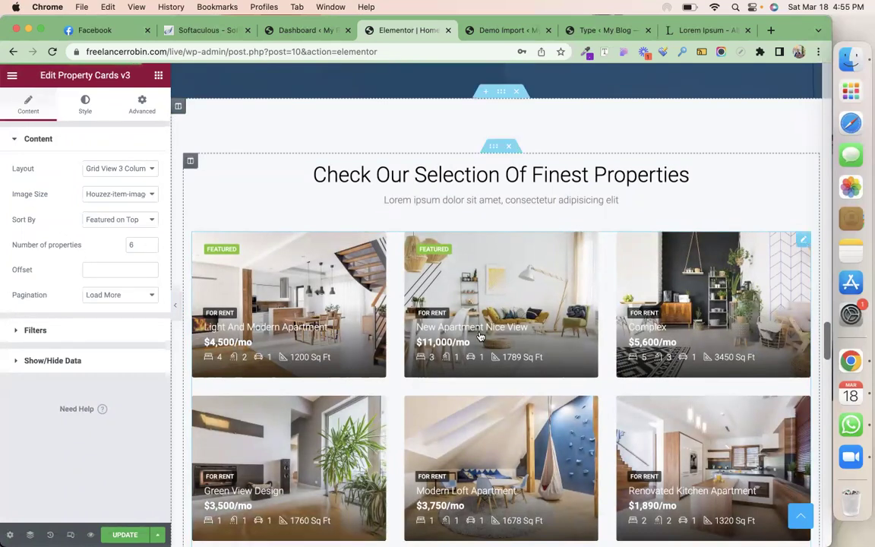
{"action": "left_click", "coordinate": [107, 330]}
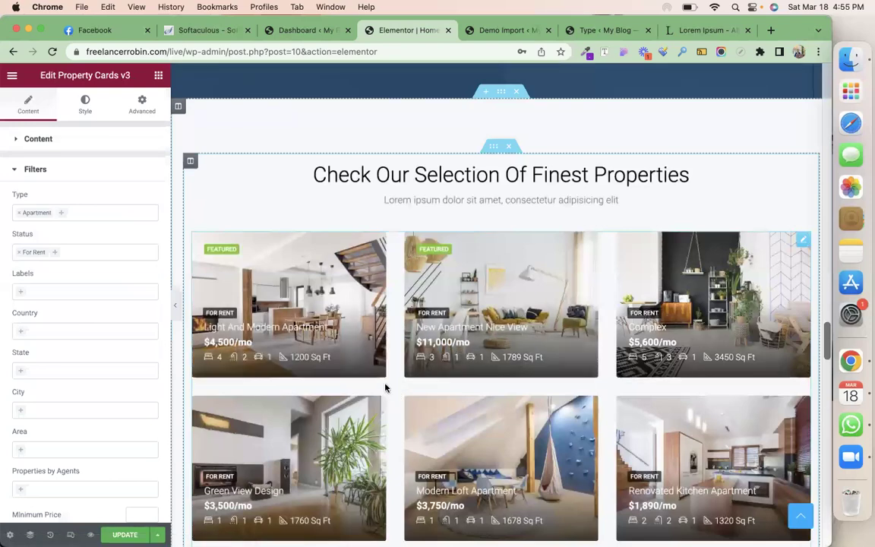
{"action": "scroll", "coordinate": [385, 387], "scroll_direction": "down", "scroll_amount": 5}
{"action": "scroll", "coordinate": [385, 387], "scroll_direction": "down", "scroll_amount": 2}
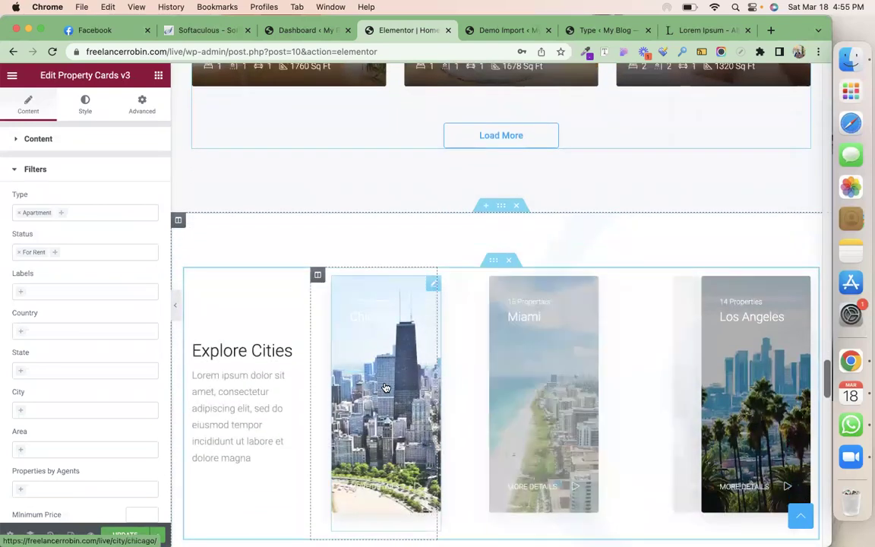
{"action": "scroll", "coordinate": [385, 386], "scroll_direction": "down", "scroll_amount": 3}
{"action": "scroll", "coordinate": [385, 387], "scroll_direction": "down", "scroll_amount": 2}
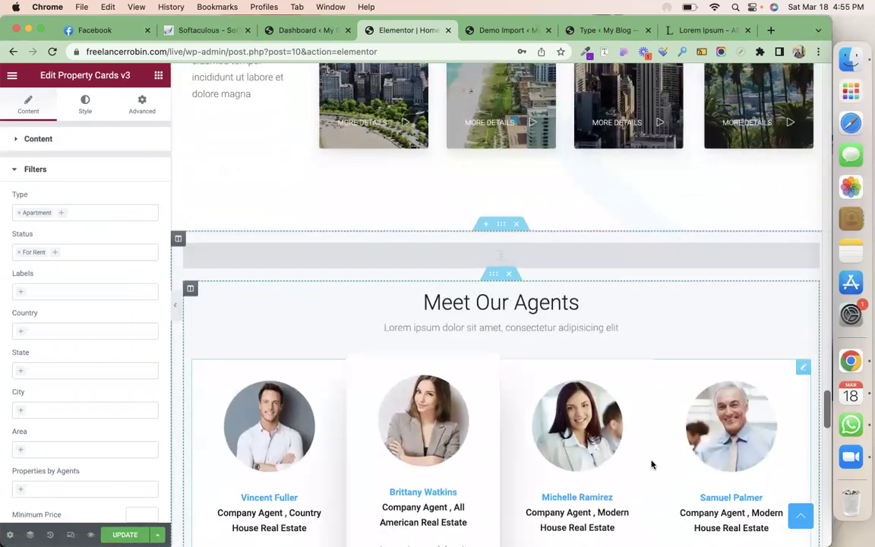
Check the Meet Our Agents block, then the Testimonials v2 settings (Grid 3 Columns, limit 3)
{"action": "left_click", "coordinate": [803, 368]}
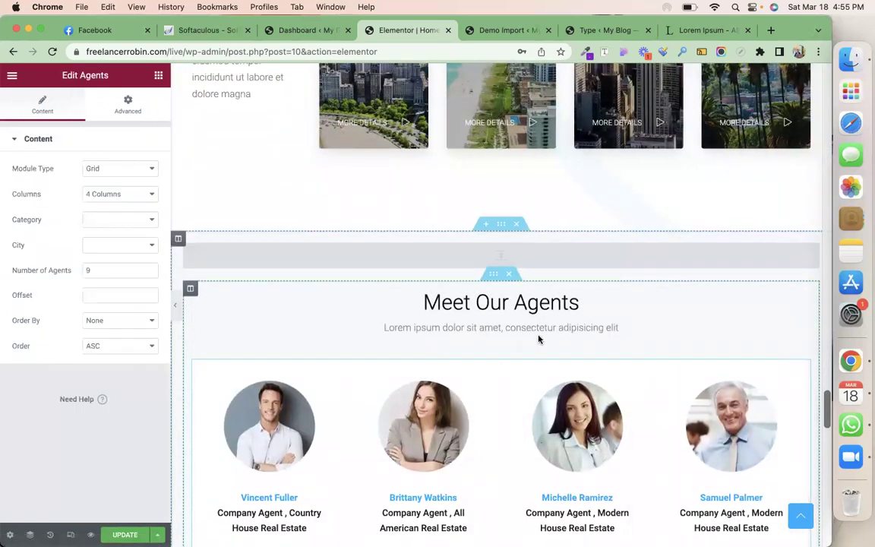
{"action": "scroll", "coordinate": [338, 390], "scroll_direction": "down", "scroll_amount": 2}
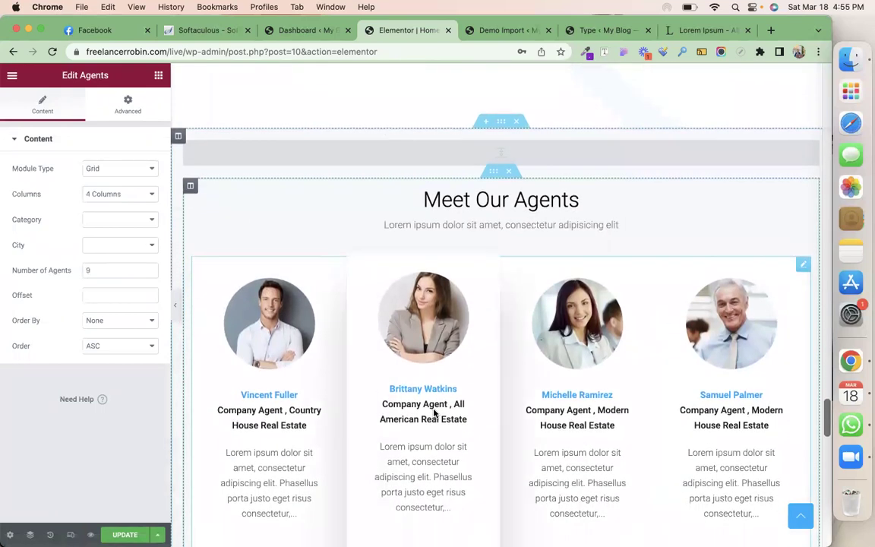
{"action": "scroll", "coordinate": [498, 412], "scroll_direction": "down", "scroll_amount": 3}
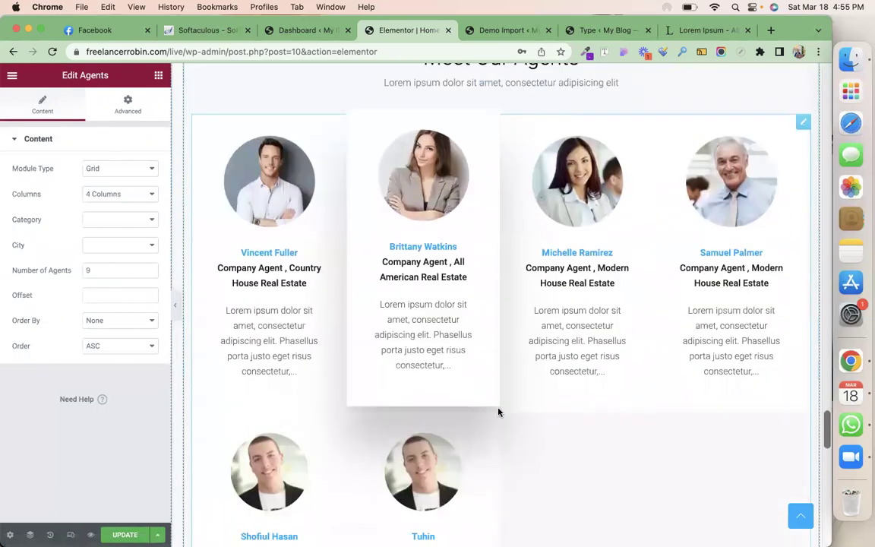
{"action": "scroll", "coordinate": [517, 487], "scroll_direction": "down", "scroll_amount": 6}
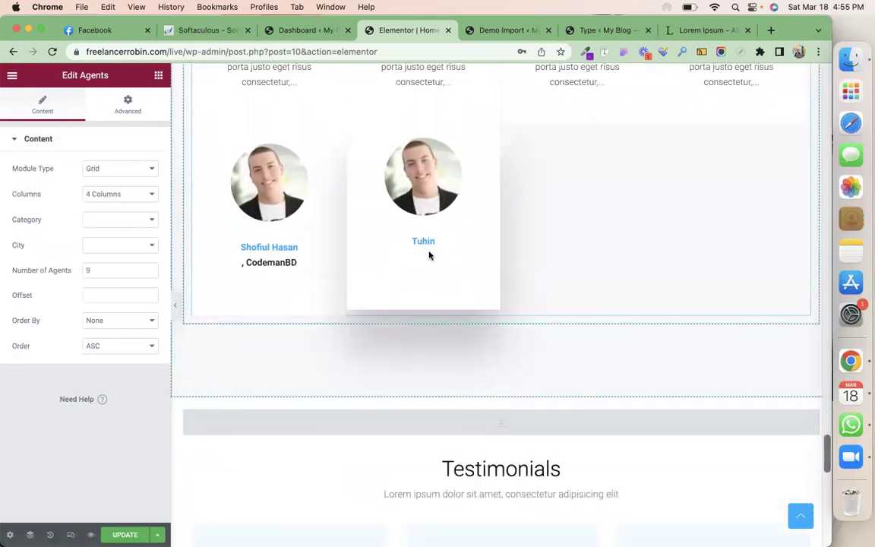
{"action": "scroll", "coordinate": [537, 297], "scroll_direction": "up", "scroll_amount": 3}
{"action": "scroll", "coordinate": [537, 293], "scroll_direction": "down", "scroll_amount": 10}
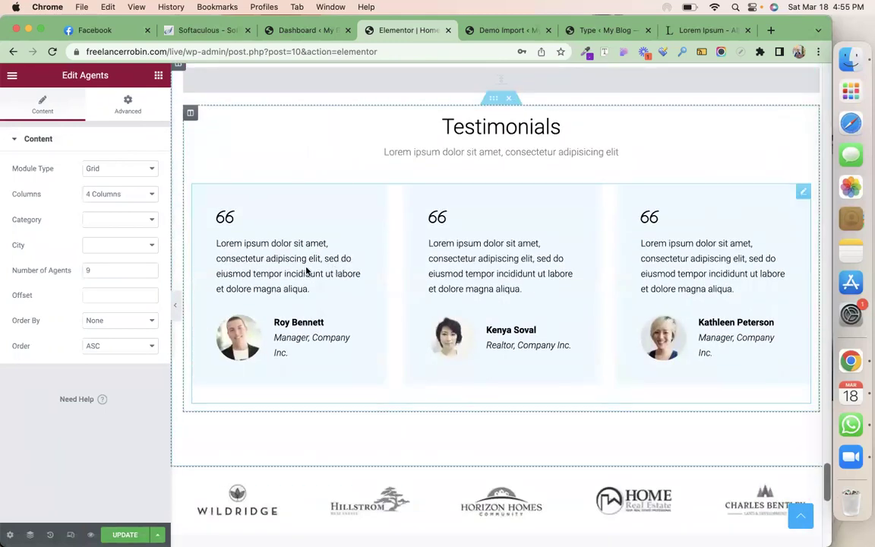
{"action": "left_click", "coordinate": [803, 192]}
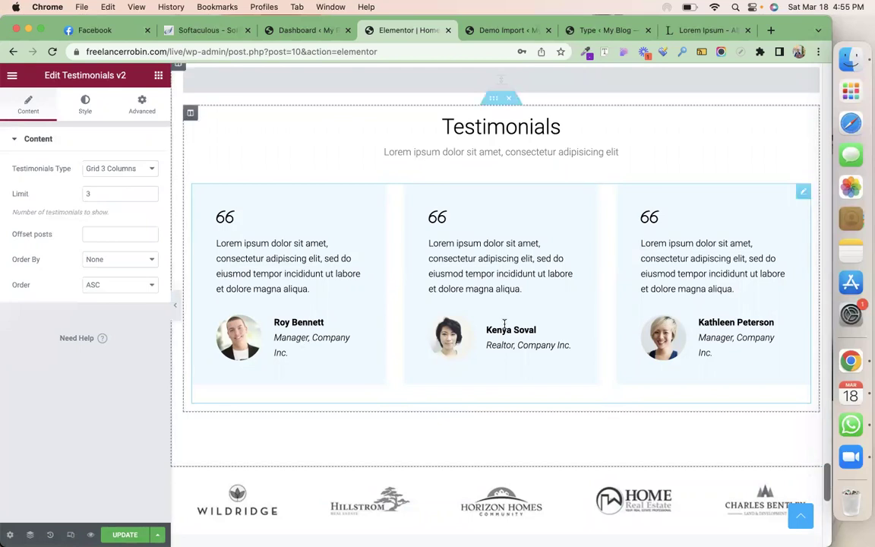
Inspect the Wildridge logo image settings: Large size, no caption or link
{"action": "scroll", "coordinate": [504, 324], "scroll_direction": "down", "scroll_amount": 5}
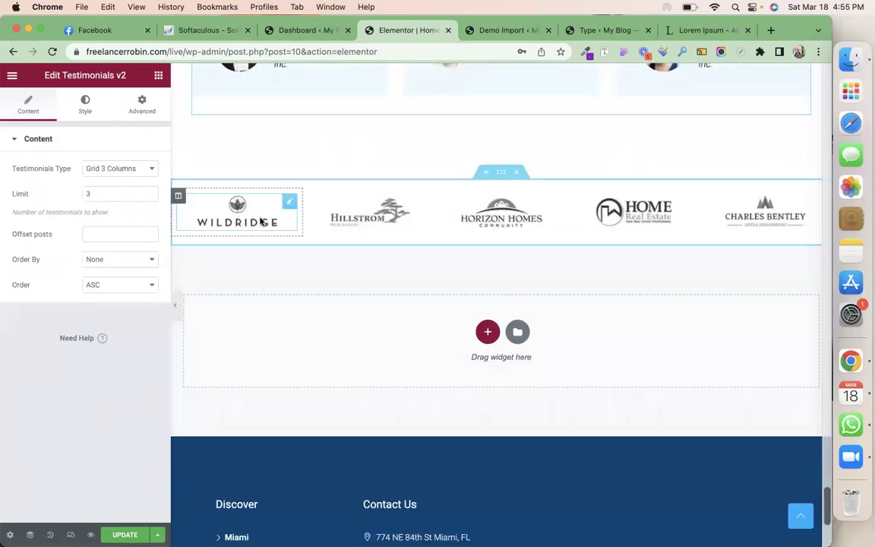
{"action": "left_click", "coordinate": [257, 195]}
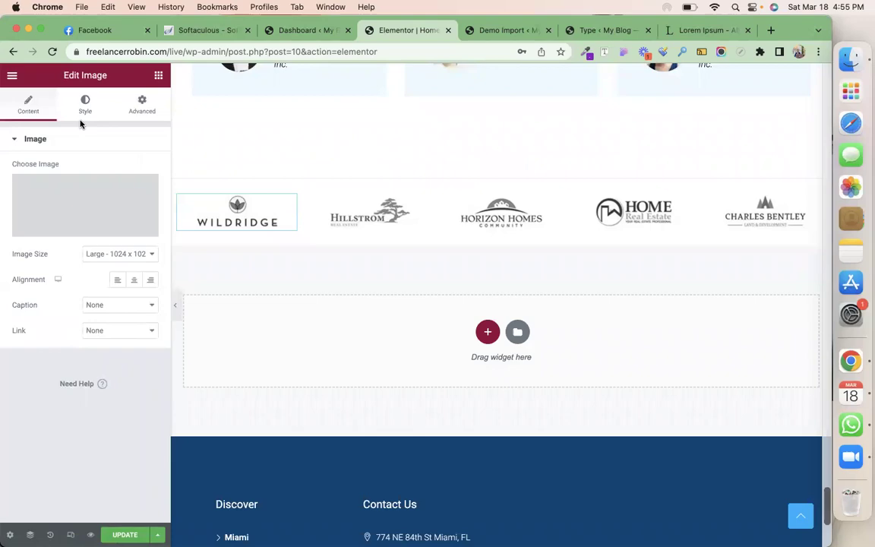
{"action": "scroll", "coordinate": [430, 326], "scroll_direction": "down", "scroll_amount": 4}
Save the edited Houzez homepage with UPDATE
{"action": "scroll", "coordinate": [430, 326], "scroll_direction": "up", "scroll_amount": 10}
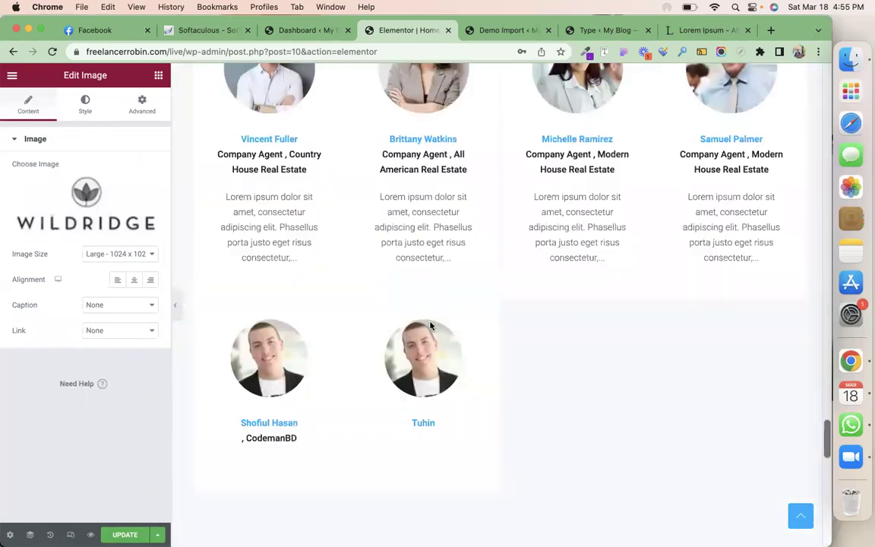
{"action": "scroll", "coordinate": [430, 326], "scroll_direction": "up", "scroll_amount": 15}
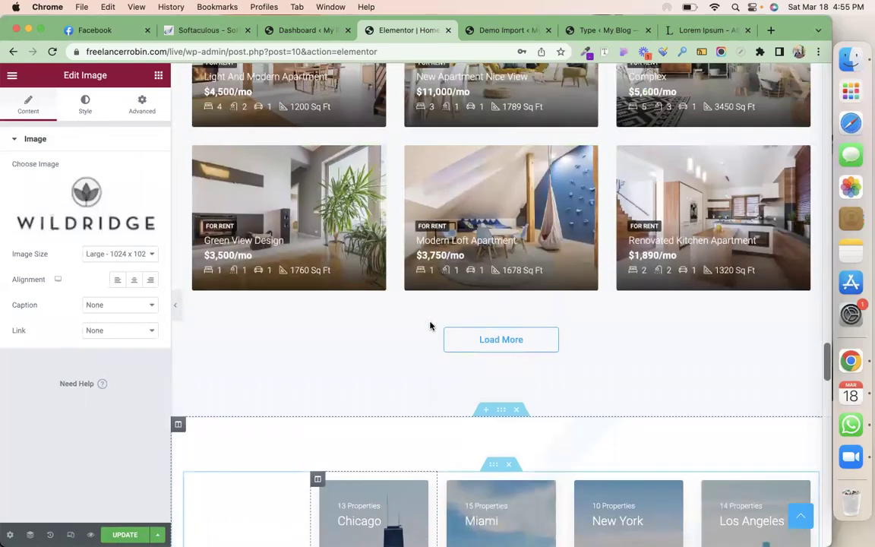
{"action": "scroll", "coordinate": [430, 326], "scroll_direction": "up", "scroll_amount": 15}
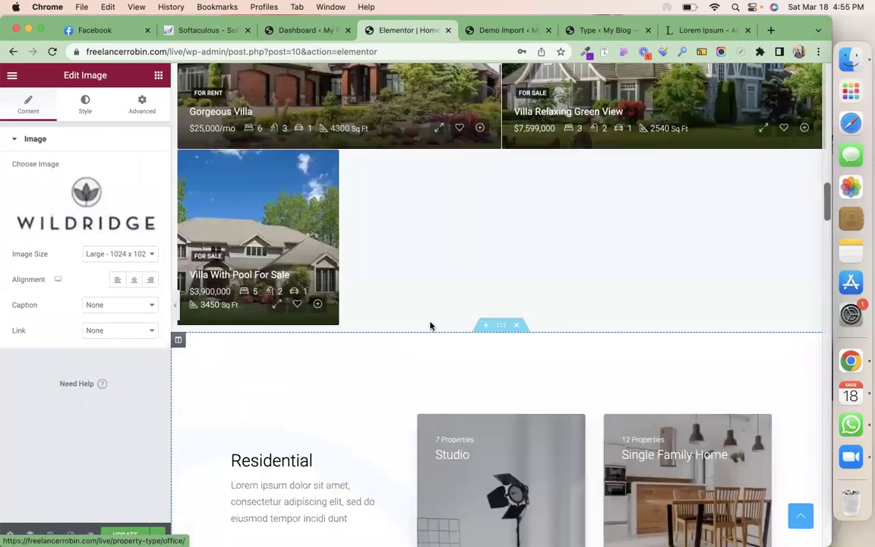
{"action": "scroll", "coordinate": [430, 326], "scroll_direction": "up", "scroll_amount": 15}
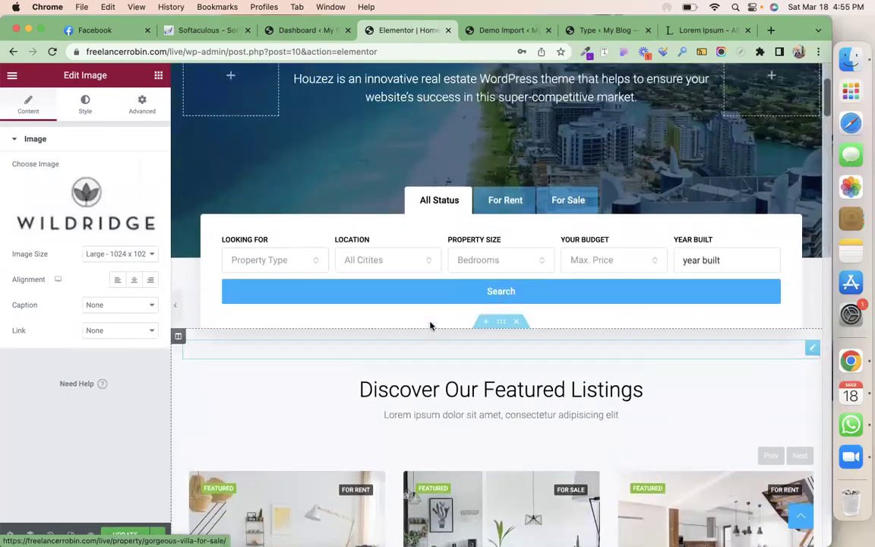
{"action": "scroll", "coordinate": [430, 326], "scroll_direction": "up", "scroll_amount": 5}
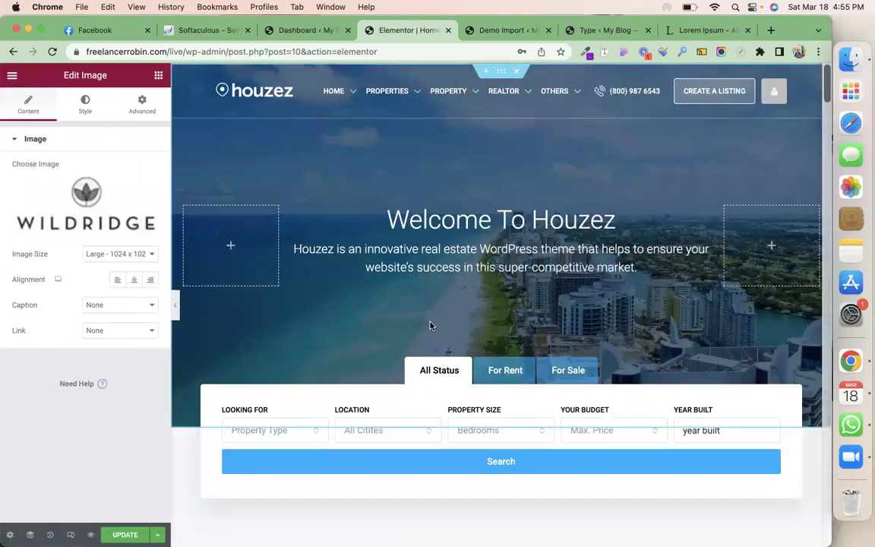
{"action": "left_click", "coordinate": [125, 535]}
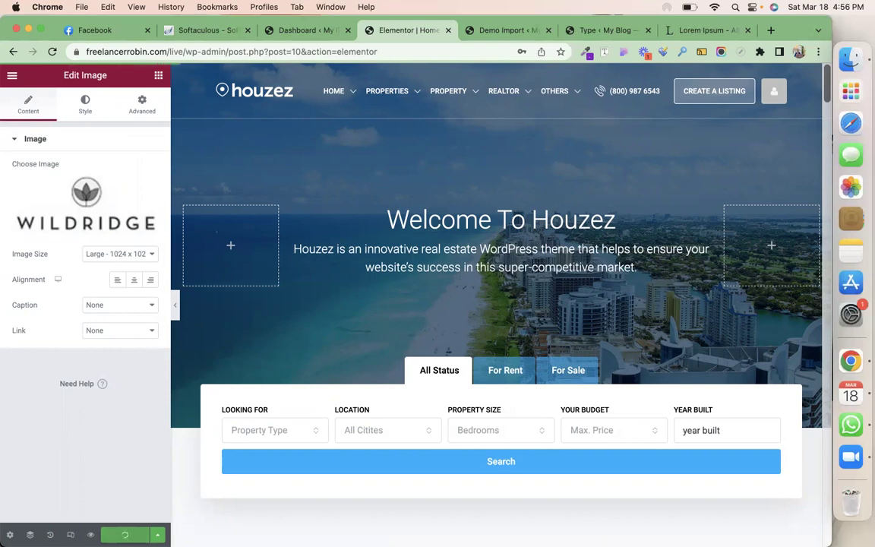
Go from the dashboard to Houzez Theme Options > General: 1170px container width, Back to Top enabled
{"action": "left_click", "coordinate": [310, 30]}
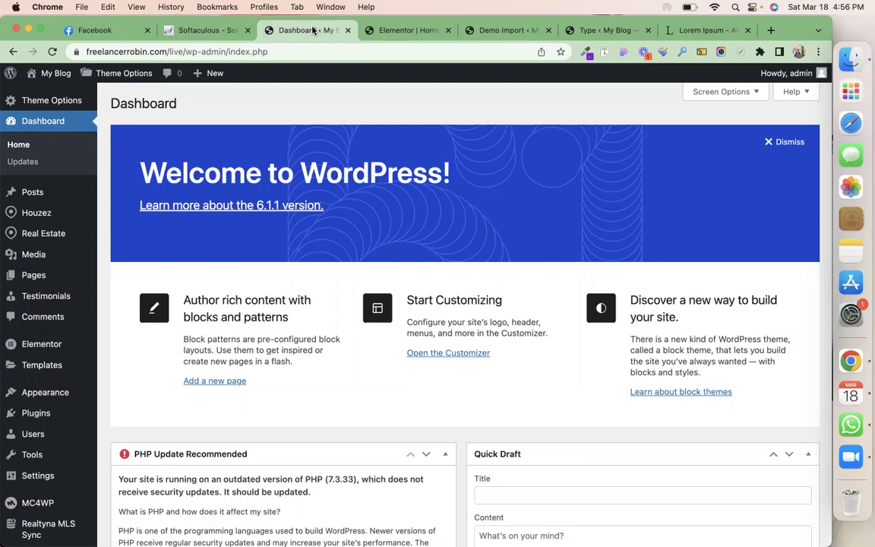
{"action": "left_click", "coordinate": [36, 104]}
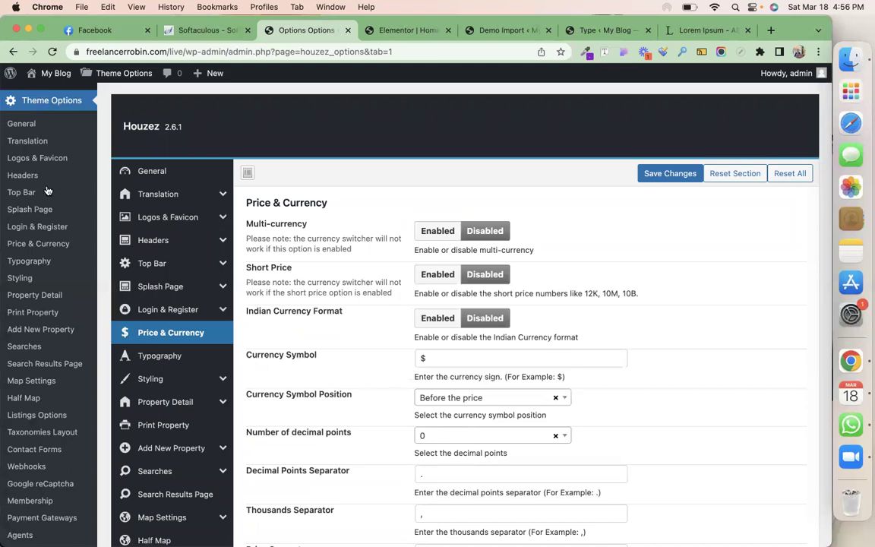
{"action": "left_click", "coordinate": [169, 175]}
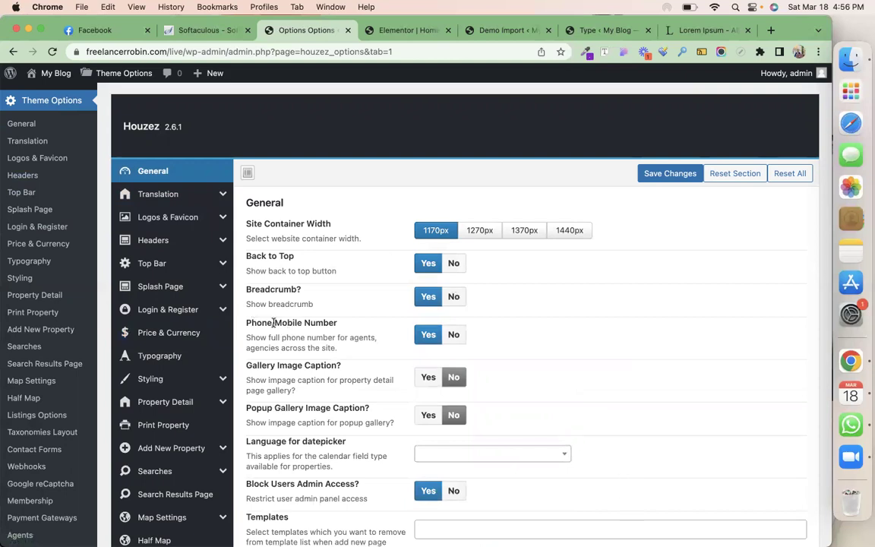
{"action": "scroll", "coordinate": [413, 334], "scroll_direction": "down", "scroll_amount": 5}
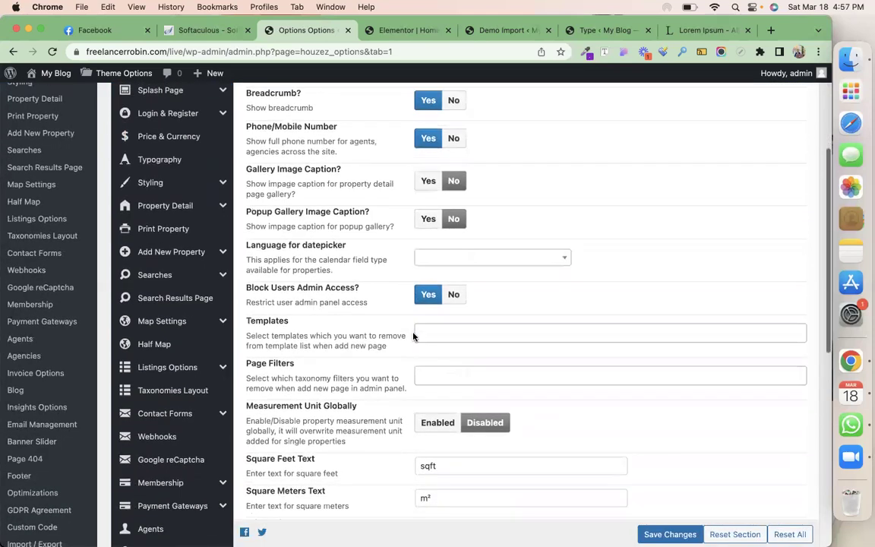
{"action": "scroll", "coordinate": [413, 337], "scroll_direction": "down", "scroll_amount": 2}
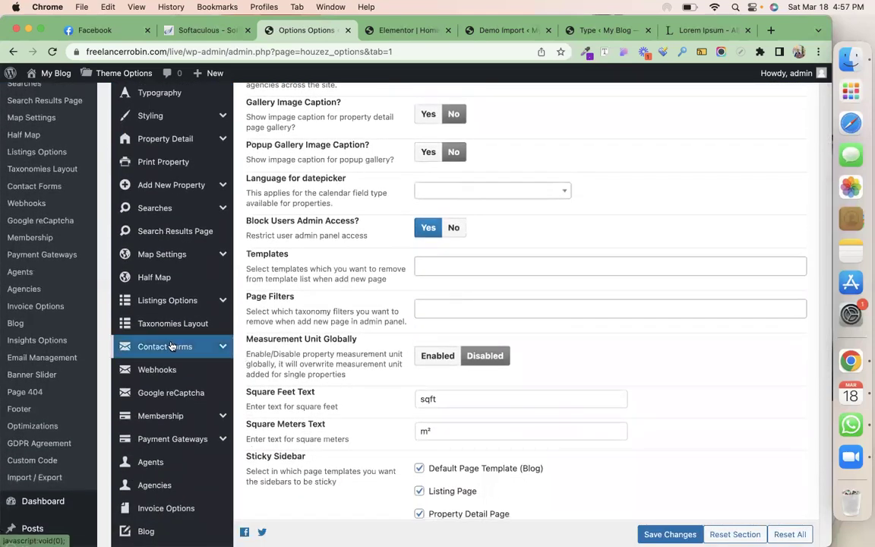
{"action": "scroll", "coordinate": [172, 346], "scroll_direction": "up", "scroll_amount": 3}
{"action": "scroll", "coordinate": [171, 346], "scroll_direction": "up", "scroll_amount": 2}
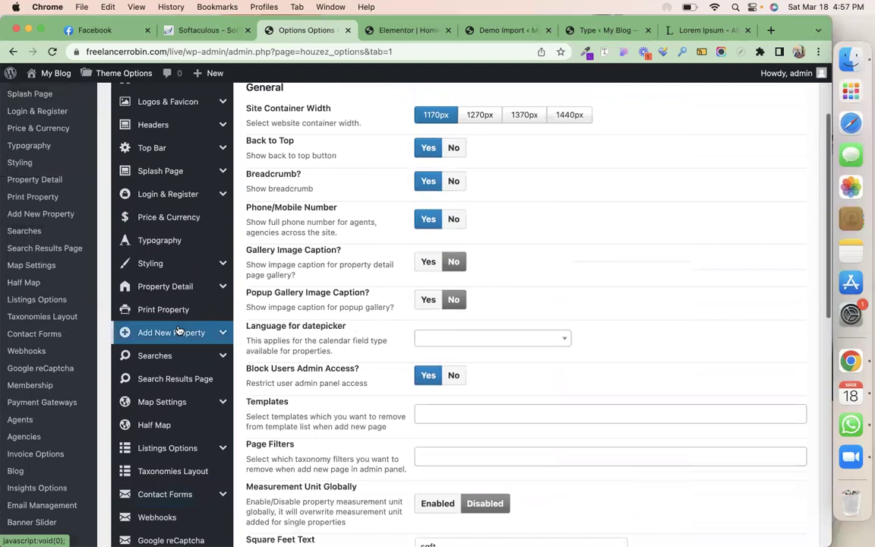
View the Property Detail theme options showing the property banner layouts
{"action": "left_click", "coordinate": [215, 288]}
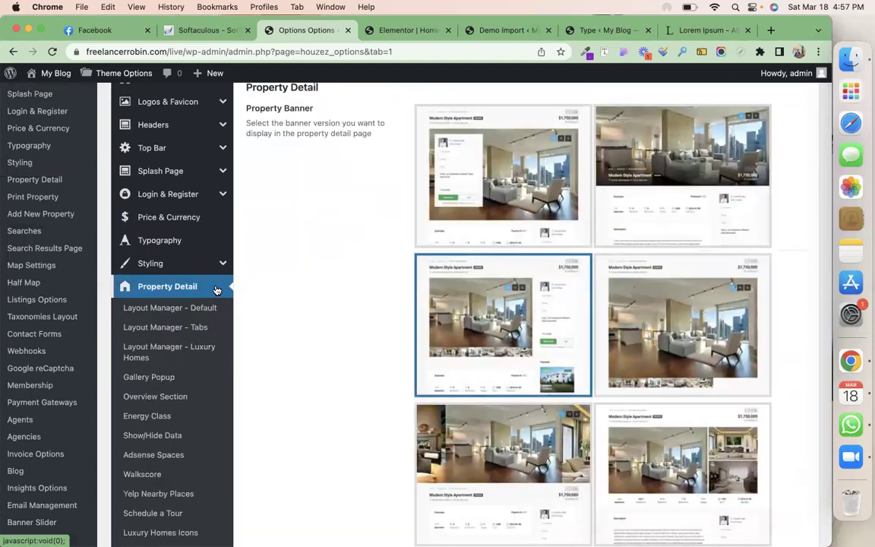
{"action": "left_click", "coordinate": [494, 31]}
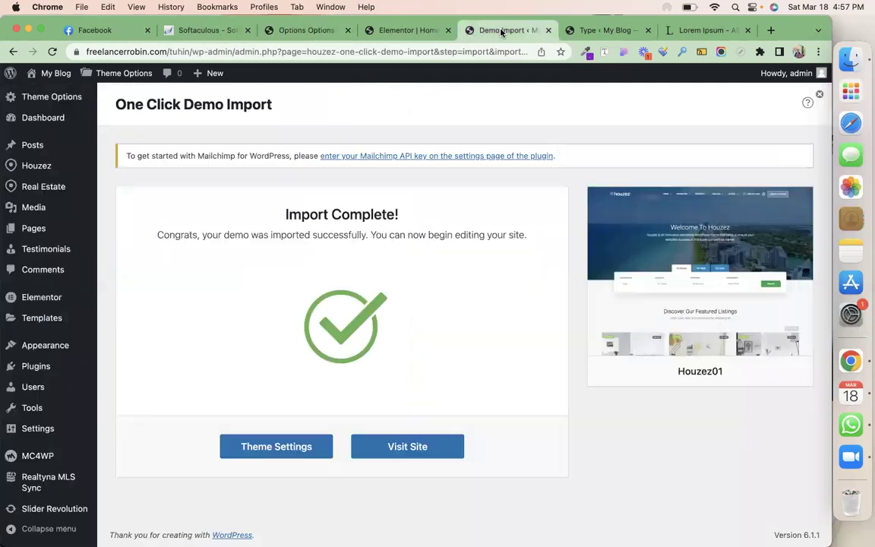
{"action": "left_click", "coordinate": [376, 30]}
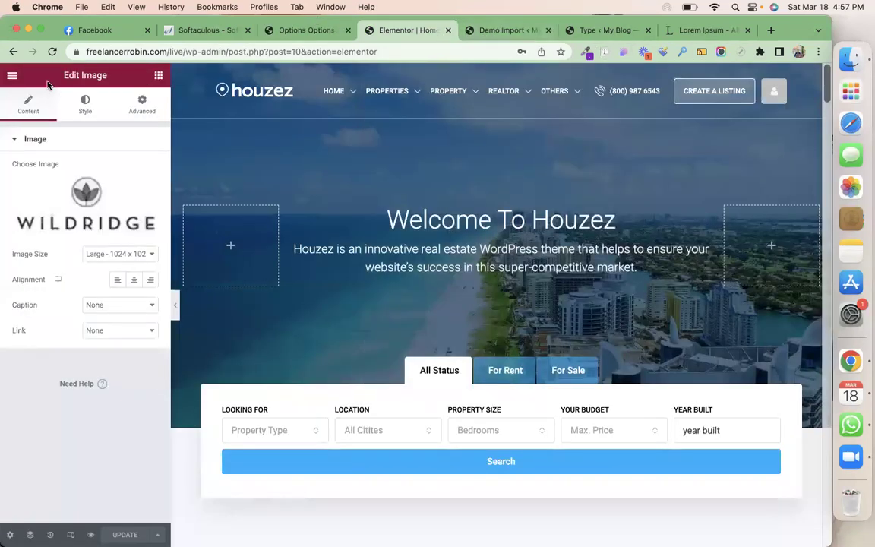
{"action": "left_click", "coordinate": [311, 31]}
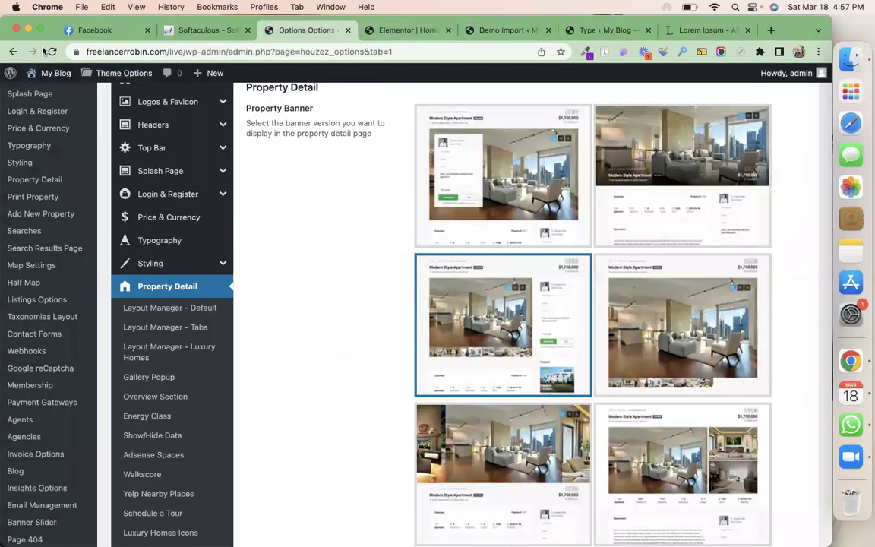
Open the live site from My Blog > Visit Site in a new tab
{"action": "right_click", "coordinate": [47, 89]}
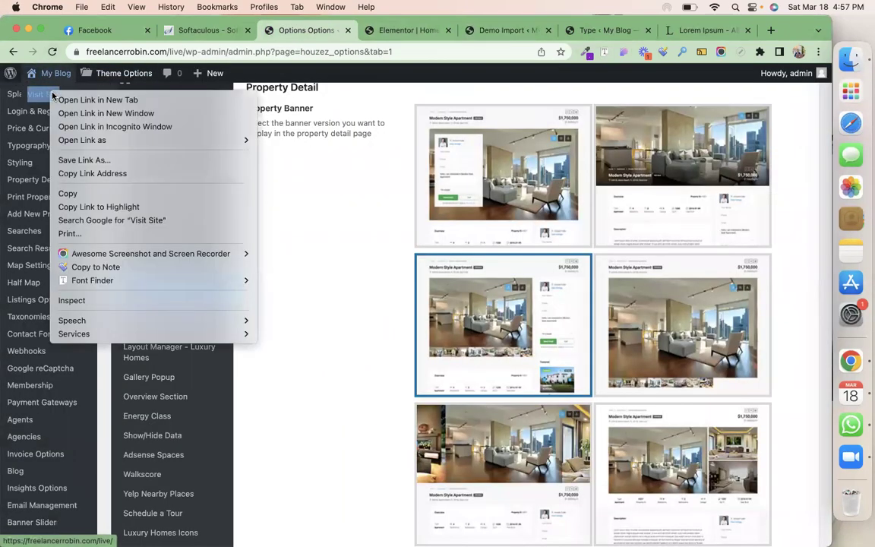
{"action": "left_click", "coordinate": [60, 98]}
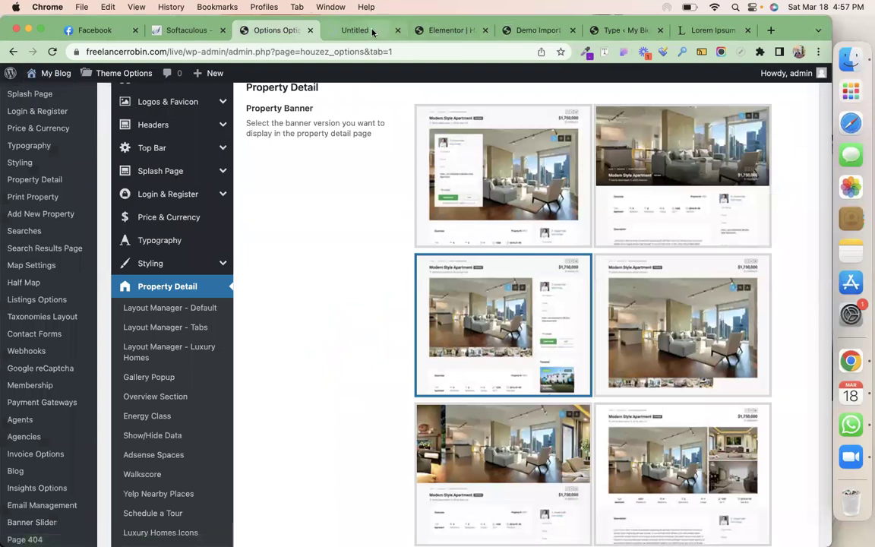
{"action": "left_click", "coordinate": [372, 30]}
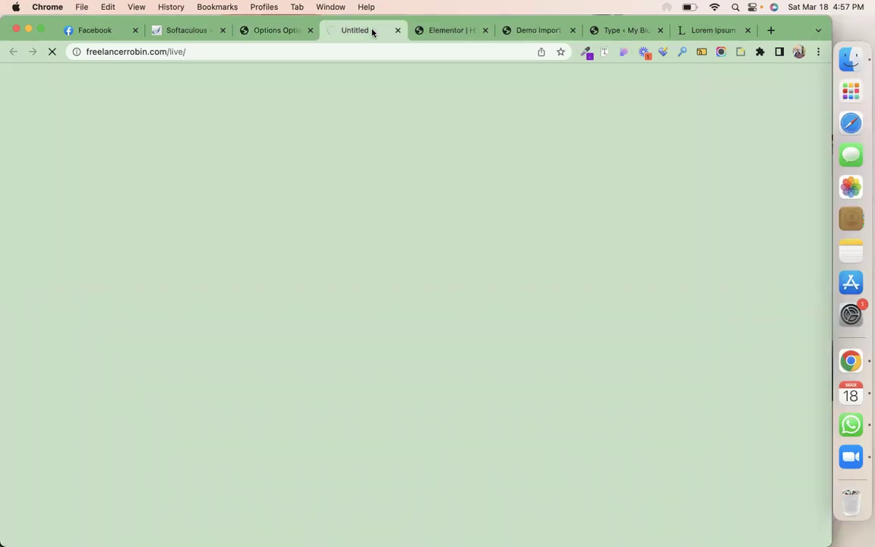
{"action": "left_click", "coordinate": [270, 35]}
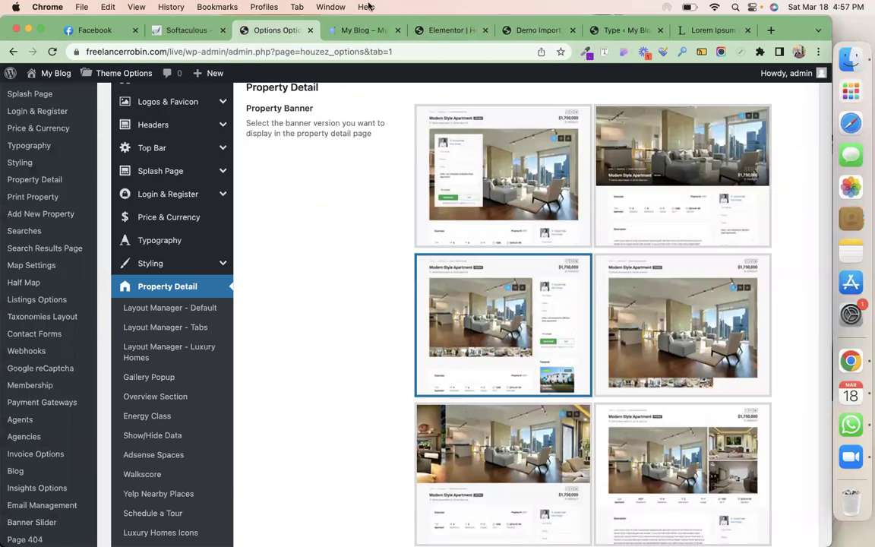
{"action": "left_click", "coordinate": [359, 30]}
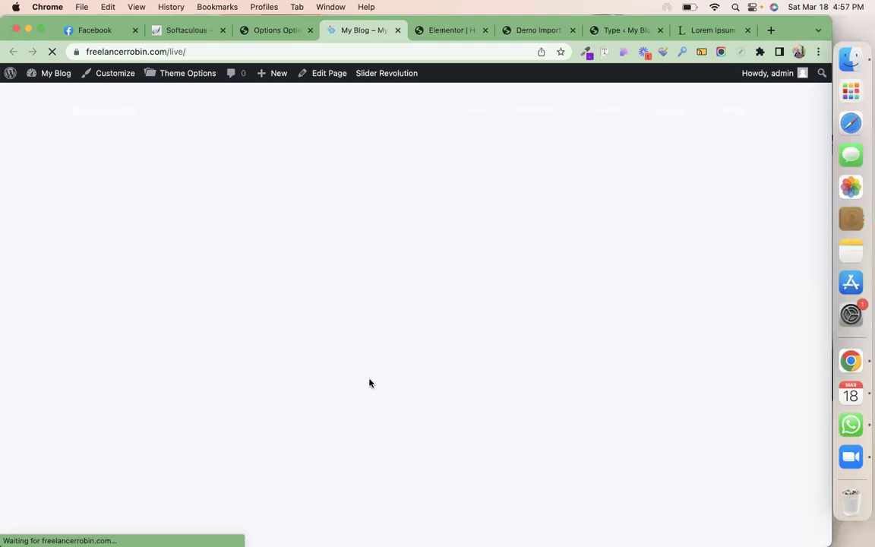
{"action": "left_click", "coordinate": [276, 30]}
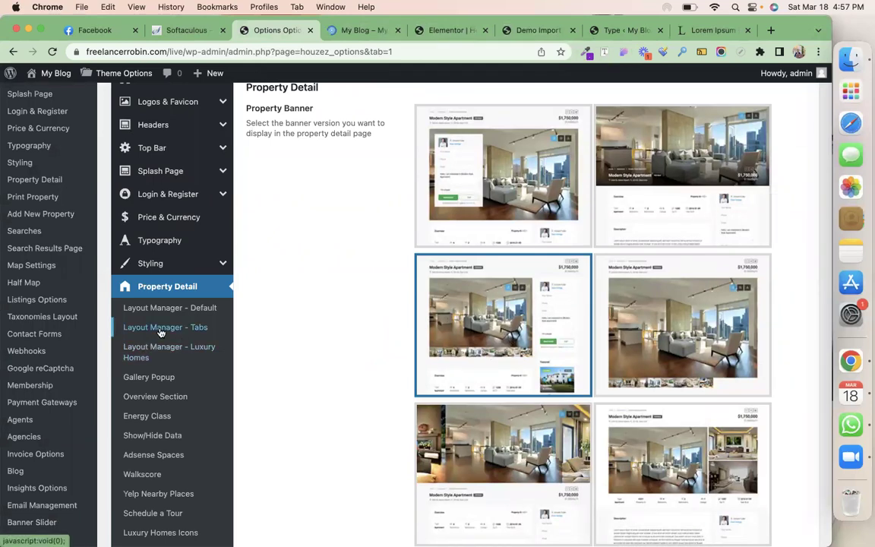
Review the Energy Class settings under Property Detail
{"action": "left_click", "coordinate": [151, 418]}
{"action": "scroll", "coordinate": [356, 476], "scroll_direction": "up", "scroll_amount": 3}
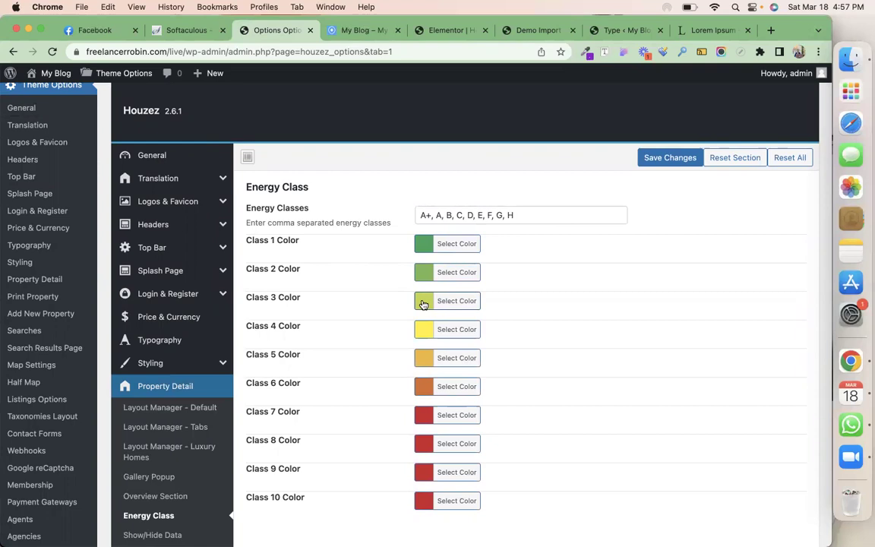
{"action": "scroll", "coordinate": [423, 304], "scroll_direction": "down", "scroll_amount": 4}
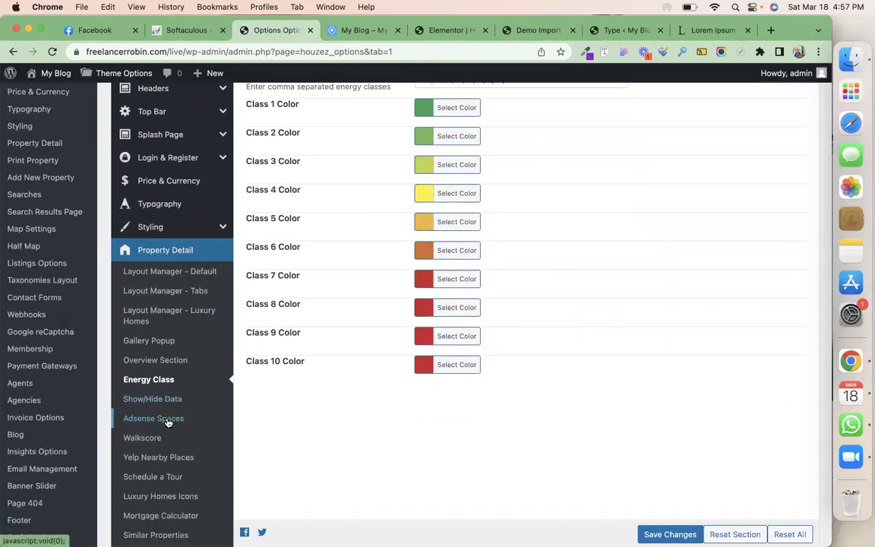
{"action": "scroll", "coordinate": [168, 423], "scroll_direction": "down", "scroll_amount": 3}
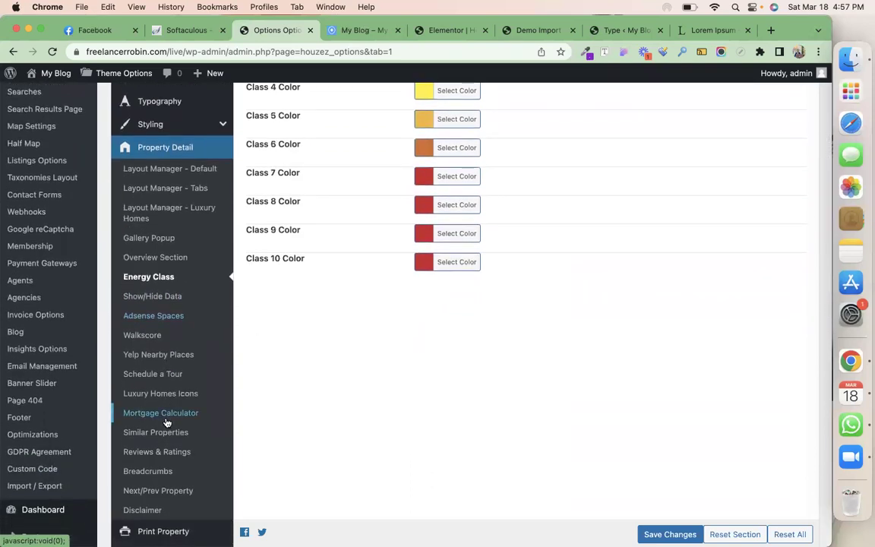
{"action": "scroll", "coordinate": [166, 422], "scroll_direction": "down", "scroll_amount": 1}
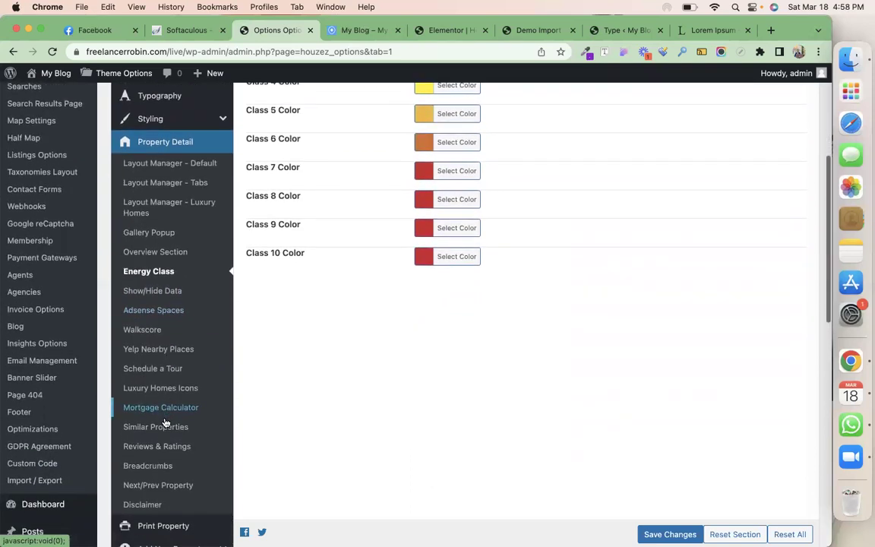
{"action": "scroll", "coordinate": [166, 422], "scroll_direction": "down", "scroll_amount": 3}
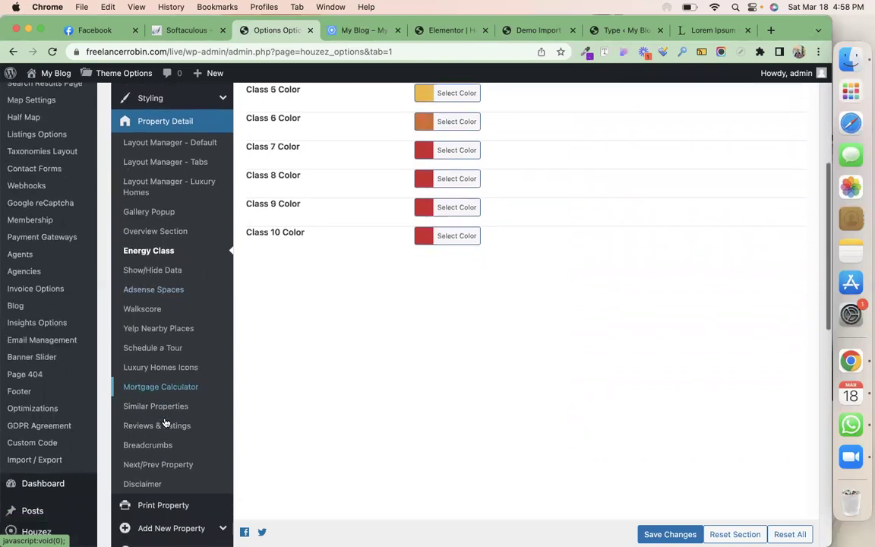
Look over Reviews & Ratings, then show the Styling Body colour settings
{"action": "left_click", "coordinate": [166, 421]}
{"action": "scroll", "coordinate": [301, 397], "scroll_direction": "up", "scroll_amount": 10}
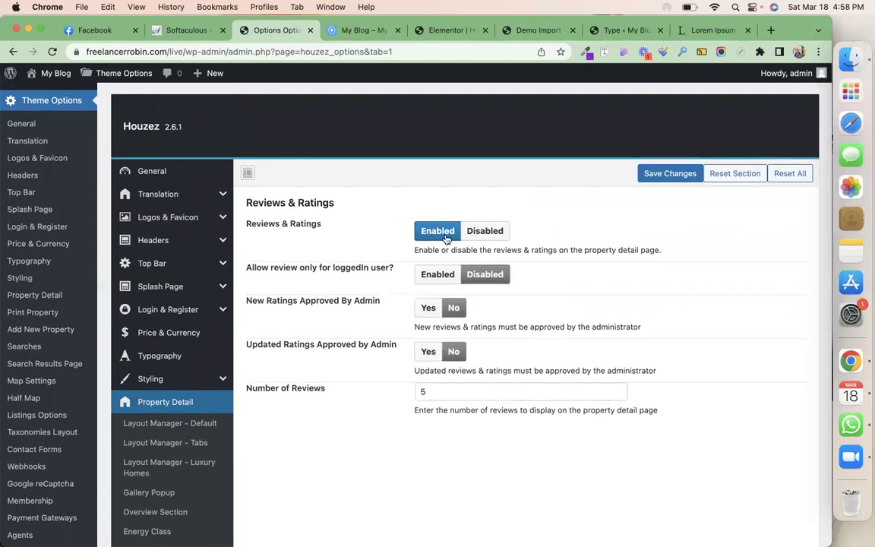
{"action": "left_click", "coordinate": [170, 382]}
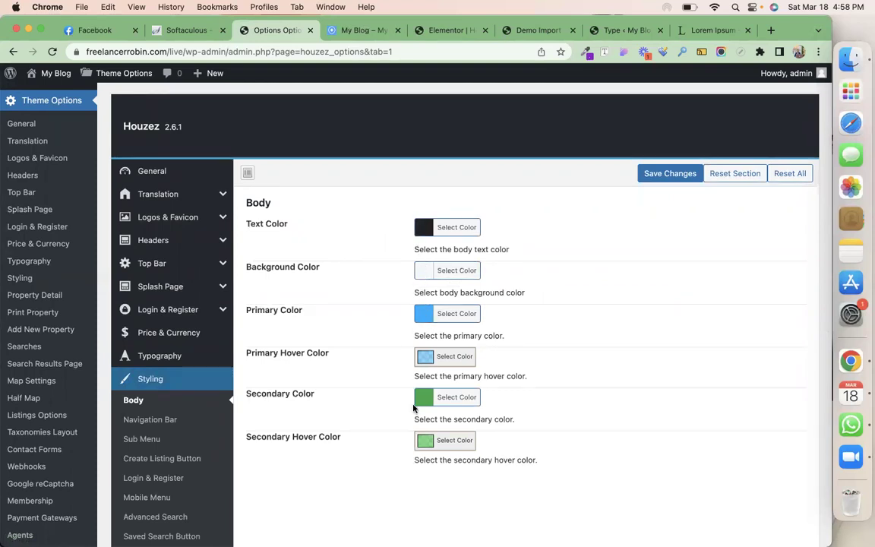
View Navigation Bar colours, and load the Khan Villa property page in the site tab
{"action": "scroll", "coordinate": [309, 407], "scroll_direction": "down", "scroll_amount": 2}
{"action": "left_click", "coordinate": [167, 368]}
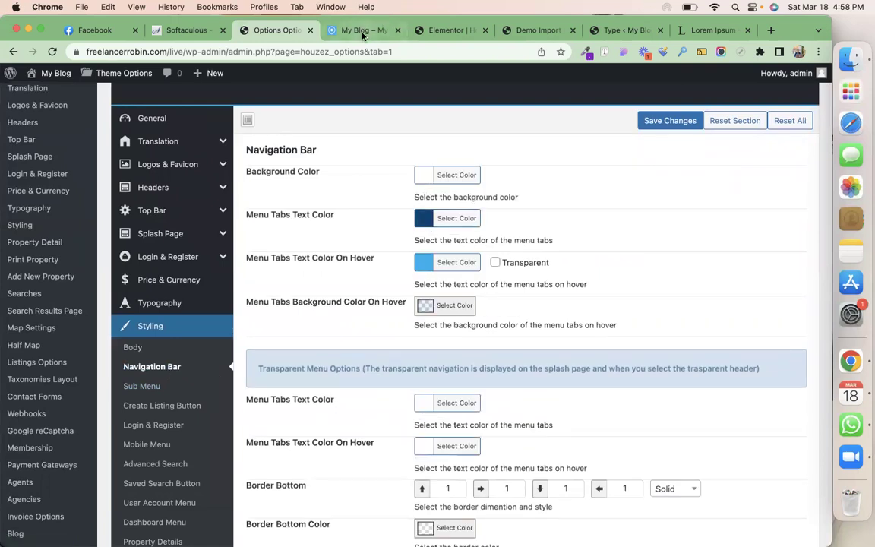
{"action": "left_click", "coordinate": [327, 30]}
{"action": "mouse_move", "coordinate": [344, 112]}
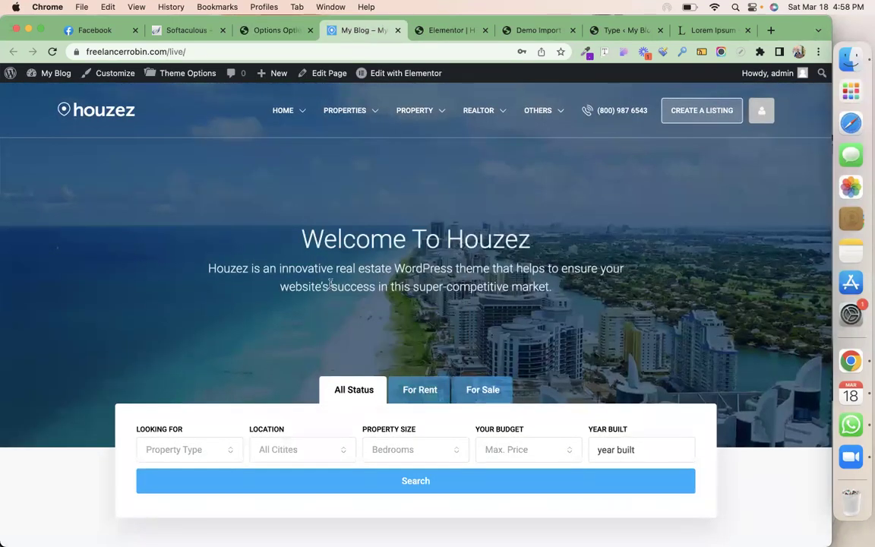
{"action": "scroll", "coordinate": [331, 285], "scroll_direction": "down", "scroll_amount": 10}
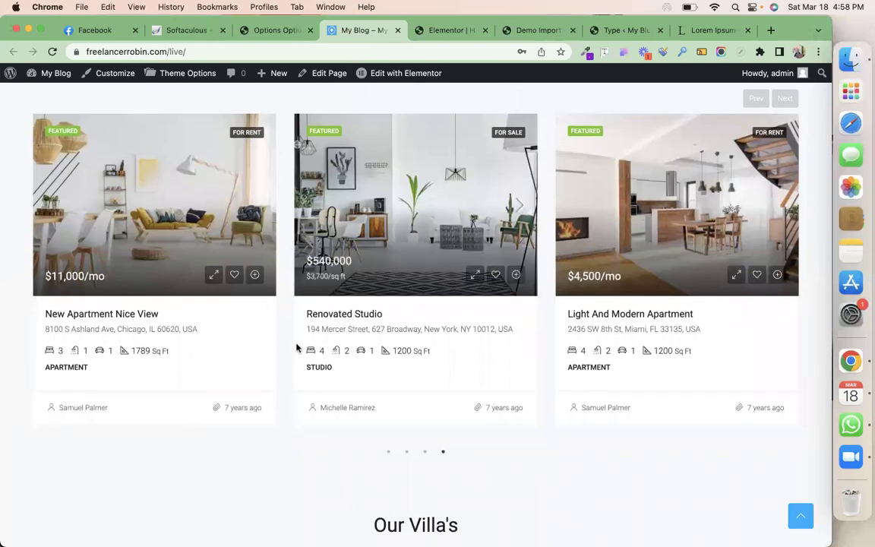
{"action": "scroll", "coordinate": [296, 347], "scroll_direction": "down", "scroll_amount": 5}
{"action": "left_click", "coordinate": [234, 313]}
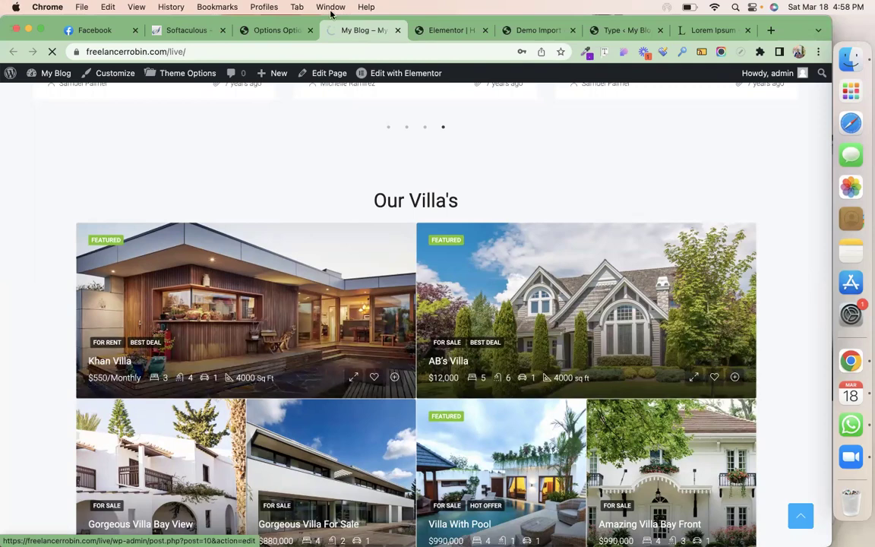
{"action": "left_click", "coordinate": [281, 30]}
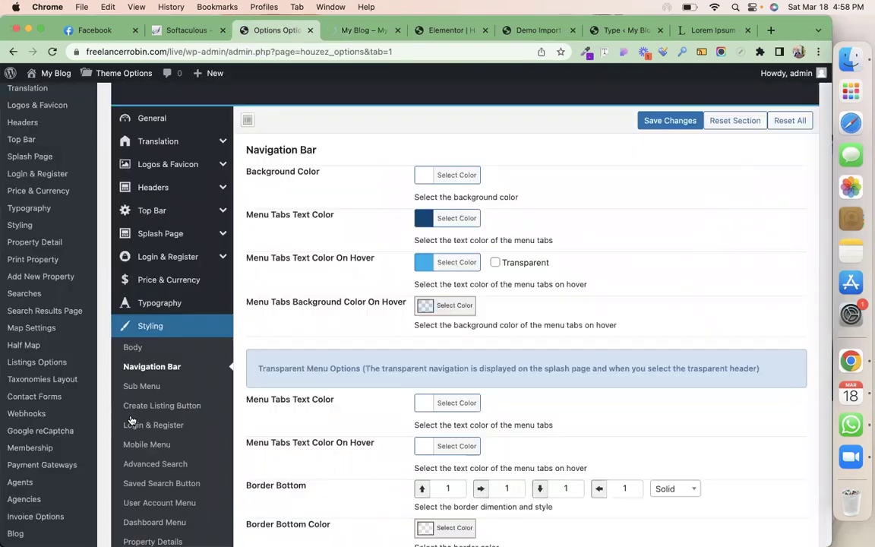
Step through Sub Menu, Create Listing Button and Login & Register styling to Advanced Search colours
{"action": "left_click", "coordinate": [138, 386]}
{"action": "left_click", "coordinate": [152, 408]}
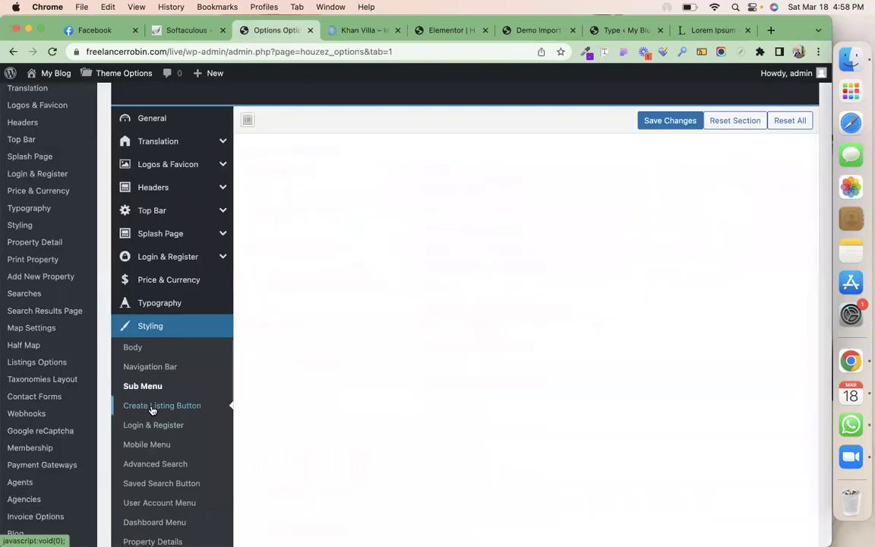
{"action": "left_click", "coordinate": [156, 425]}
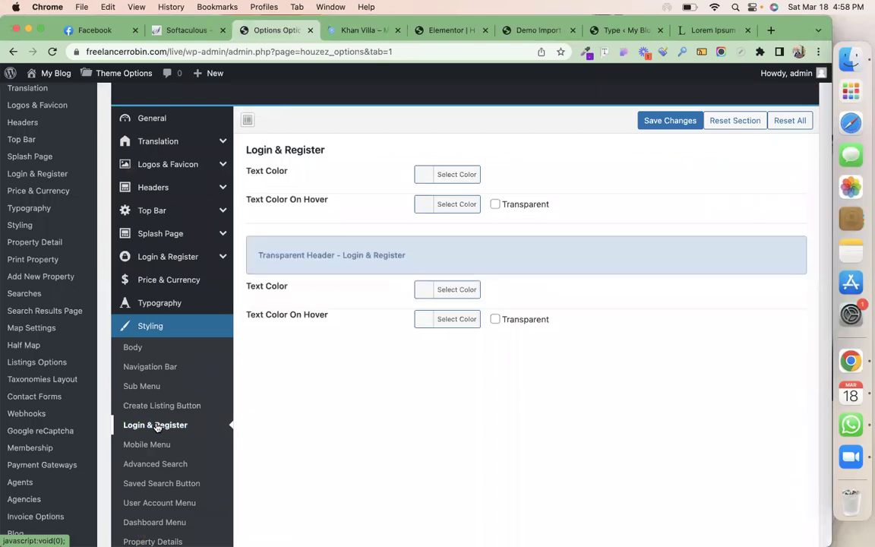
{"action": "scroll", "coordinate": [156, 426], "scroll_direction": "down", "scroll_amount": 2}
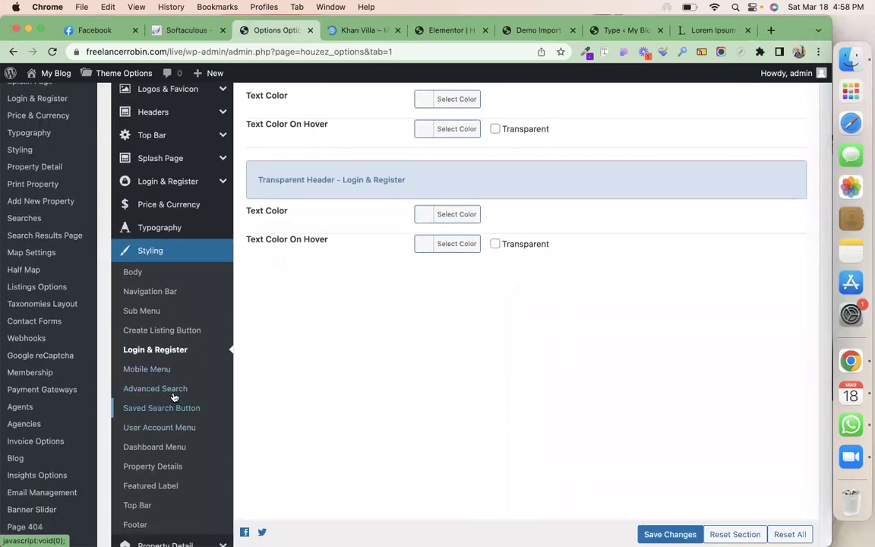
{"action": "left_click", "coordinate": [175, 392]}
{"action": "scroll", "coordinate": [378, 376], "scroll_direction": "up", "scroll_amount": 3}
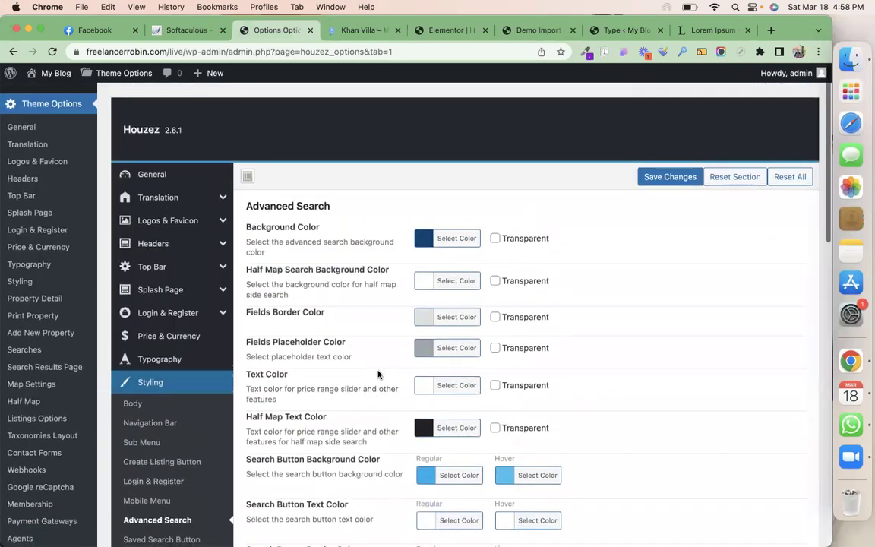
{"action": "left_click", "coordinate": [354, 32]}
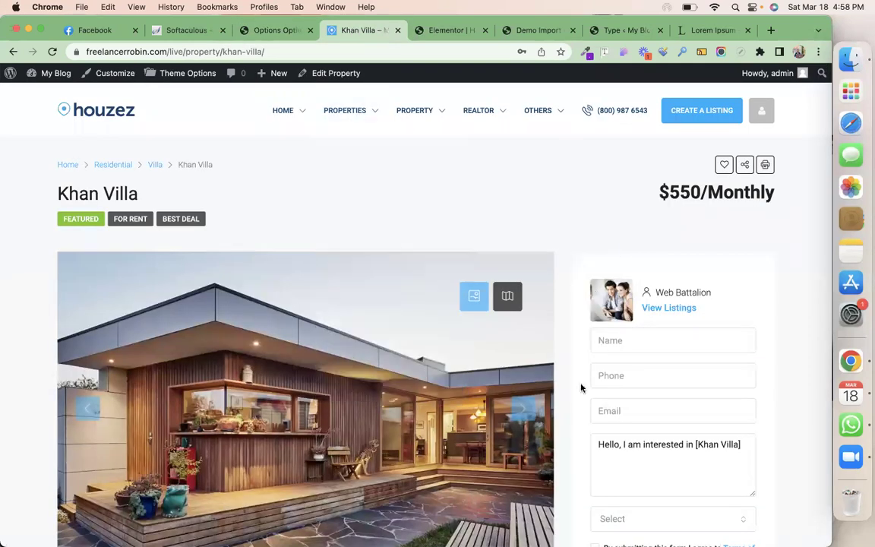
Leave Khan Villa via the Houzez logo and return to the Advanced Search styling options
{"action": "scroll", "coordinate": [341, 234], "scroll_direction": "down", "scroll_amount": 5}
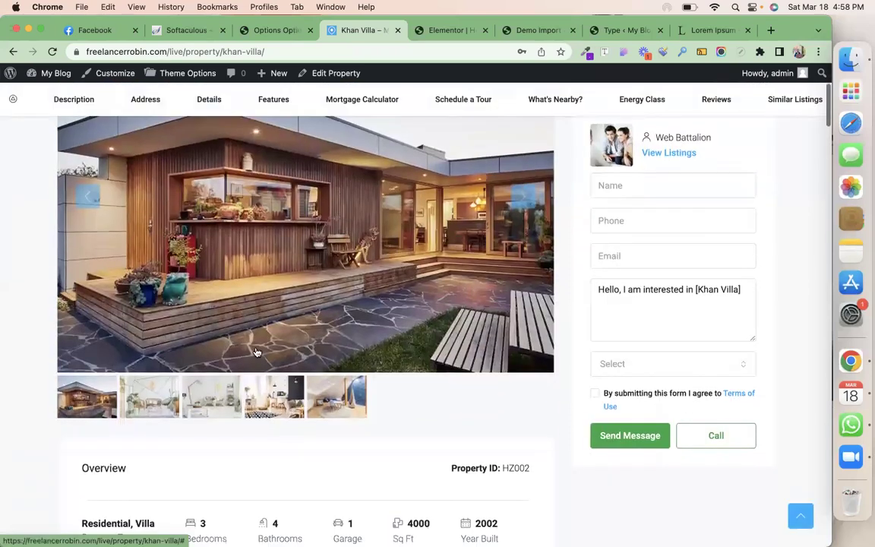
{"action": "scroll", "coordinate": [442, 433], "scroll_direction": "down", "scroll_amount": 8}
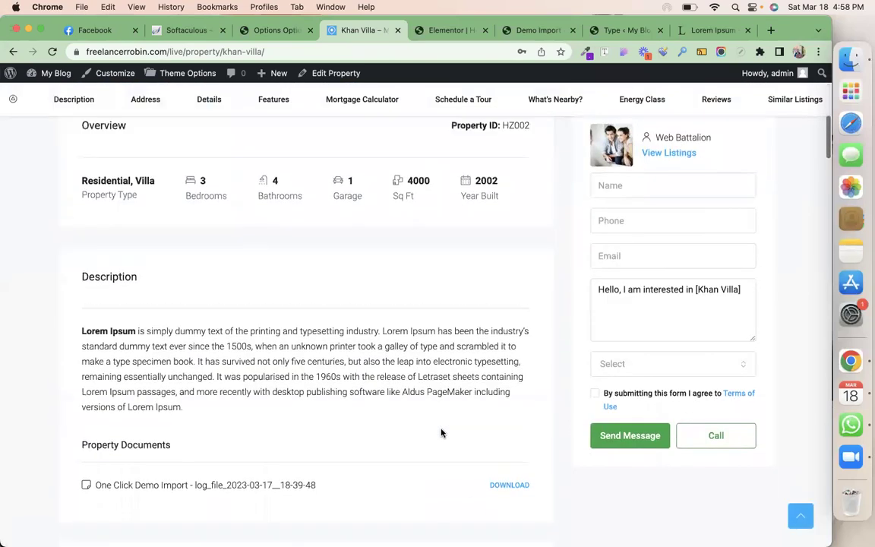
{"action": "scroll", "coordinate": [441, 433], "scroll_direction": "up", "scroll_amount": 13}
{"action": "left_click", "coordinate": [84, 114]}
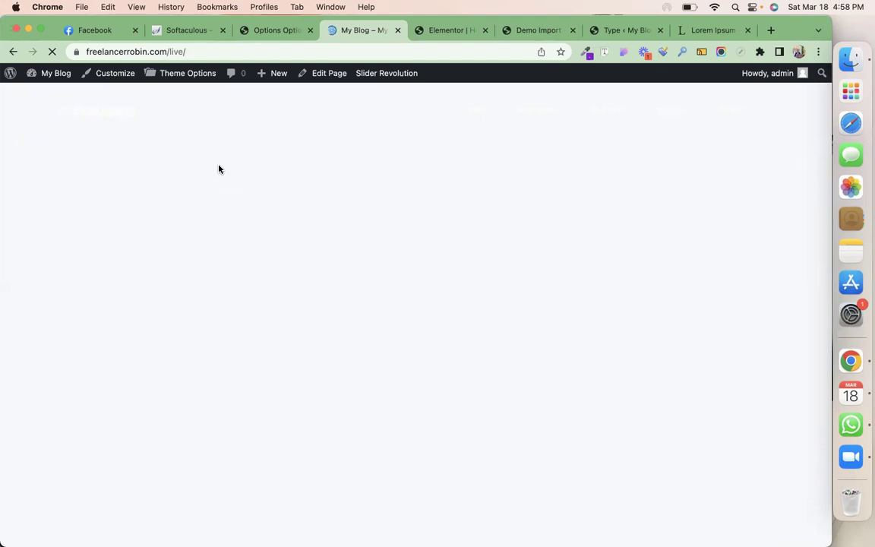
{"action": "left_click", "coordinate": [274, 30]}
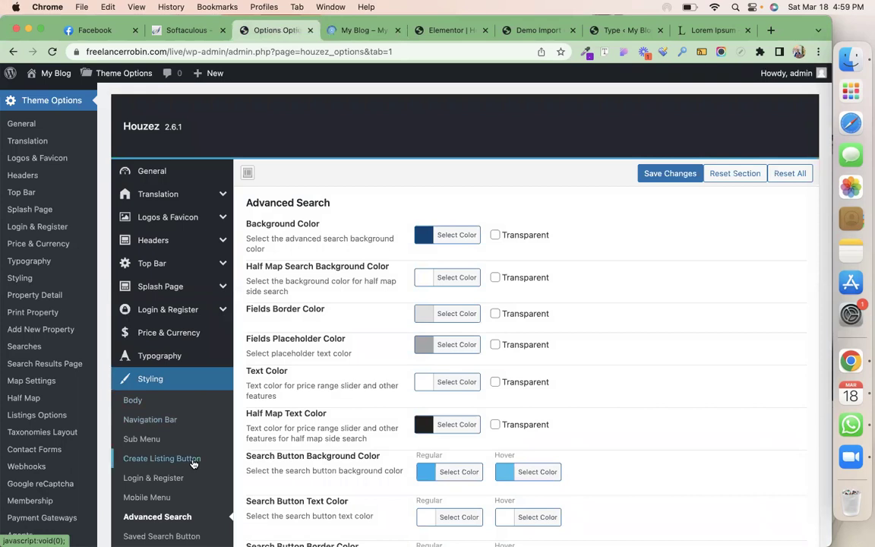
View Property Details styling colours, then Map Settings: Google map system, Road Map type
{"action": "scroll", "coordinate": [196, 458], "scroll_direction": "down", "scroll_amount": 2}
{"action": "scroll", "coordinate": [194, 465], "scroll_direction": "down", "scroll_amount": 3}
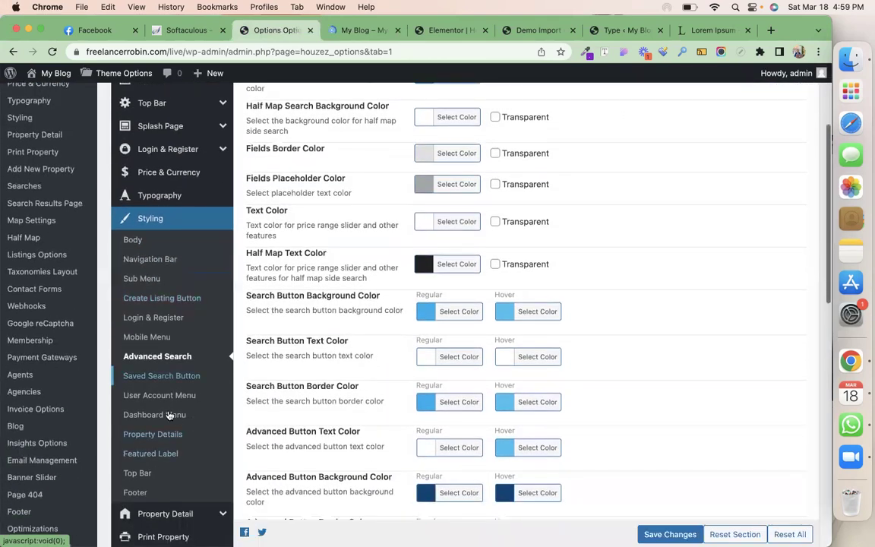
{"action": "left_click", "coordinate": [170, 437]}
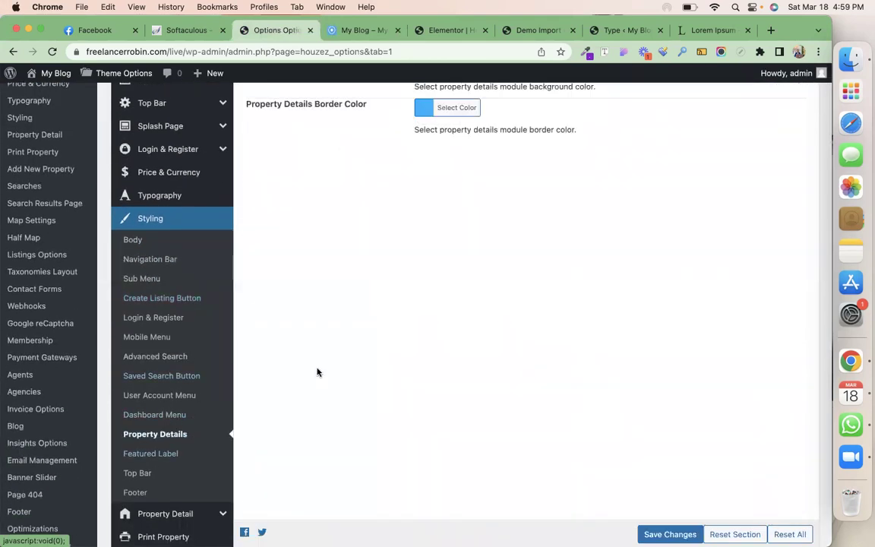
{"action": "scroll", "coordinate": [318, 371], "scroll_direction": "up", "scroll_amount": 4}
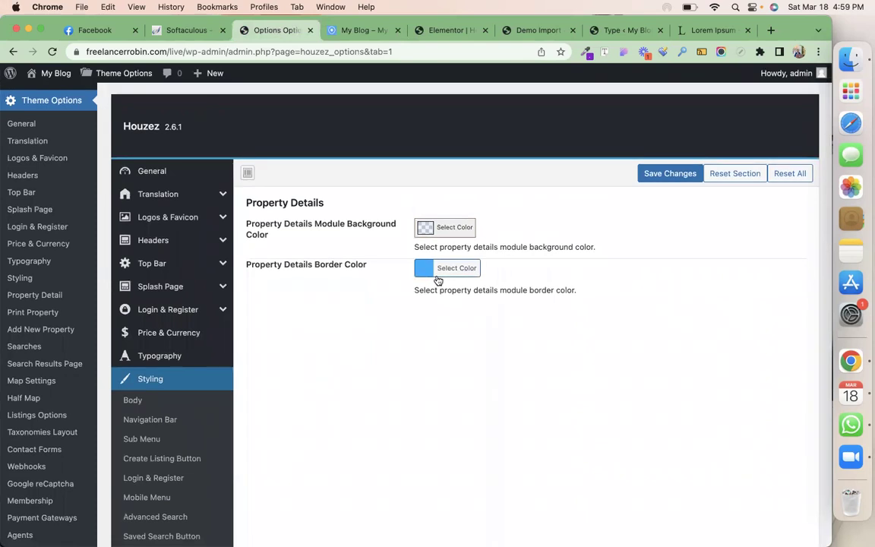
{"action": "scroll", "coordinate": [165, 448], "scroll_direction": "down", "scroll_amount": 5}
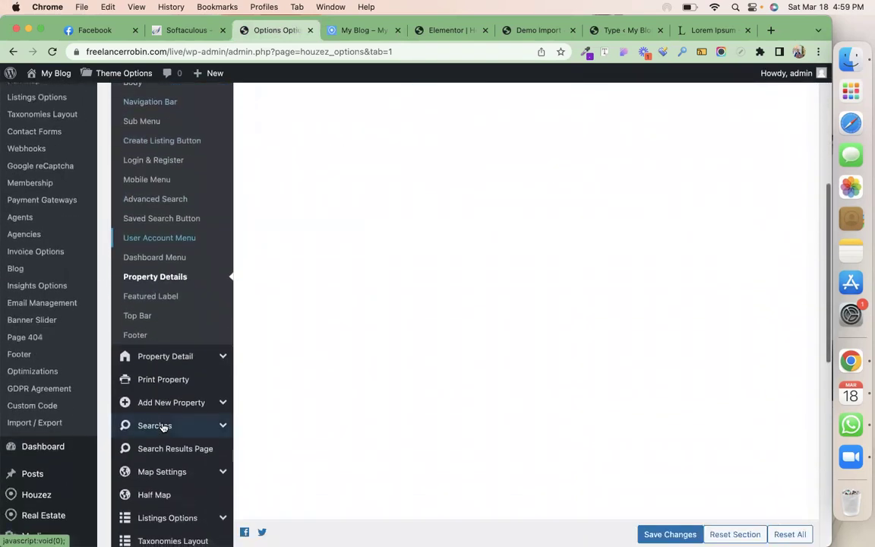
{"action": "left_click", "coordinate": [163, 427]}
{"action": "scroll", "coordinate": [163, 427], "scroll_direction": "down", "scroll_amount": 2}
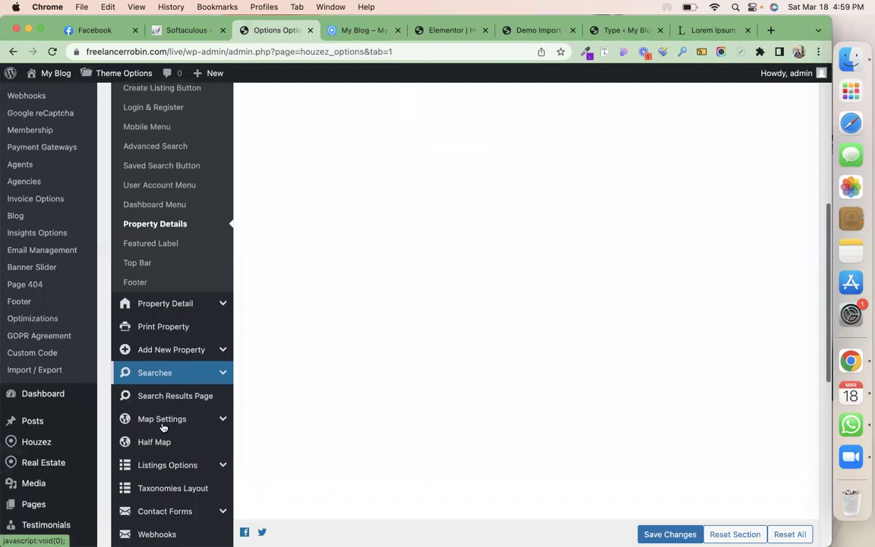
{"action": "left_click", "coordinate": [186, 415]}
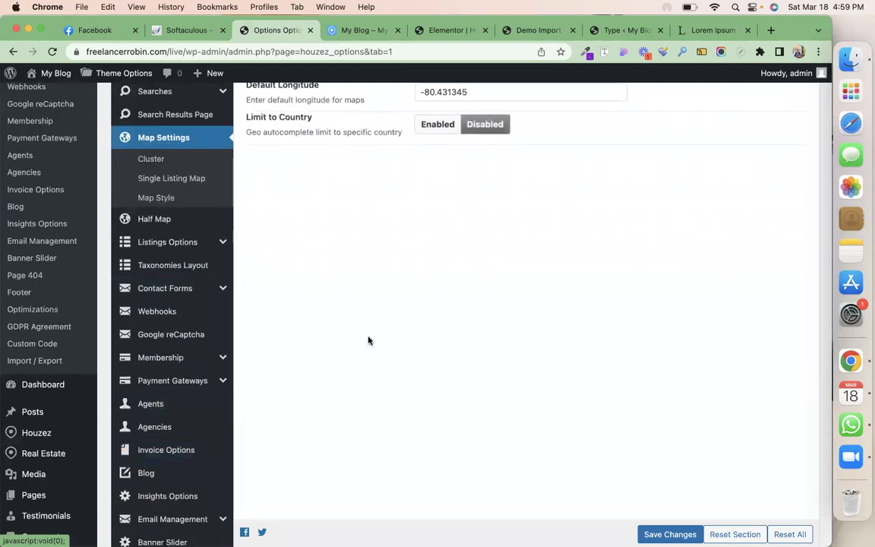
{"action": "scroll", "coordinate": [368, 341], "scroll_direction": "up", "scroll_amount": 10}
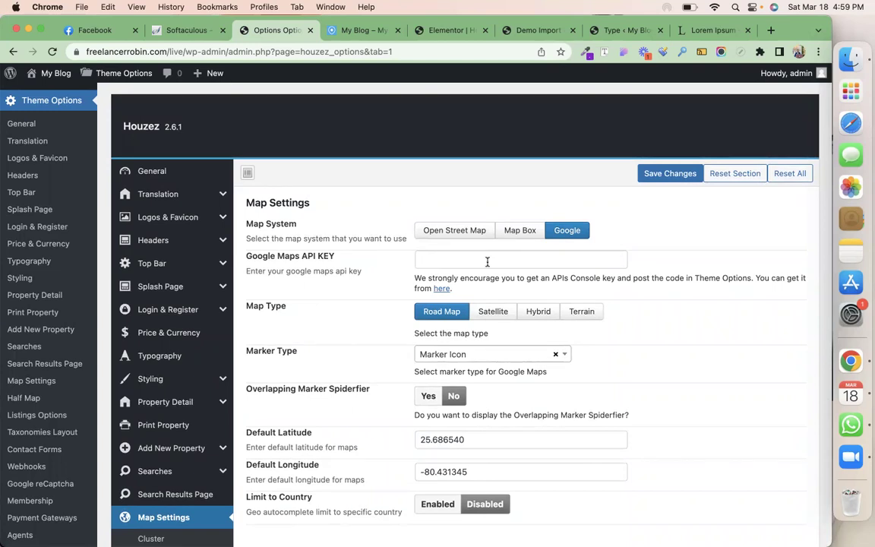
{"action": "scroll", "coordinate": [167, 430], "scroll_direction": "down", "scroll_amount": 5}
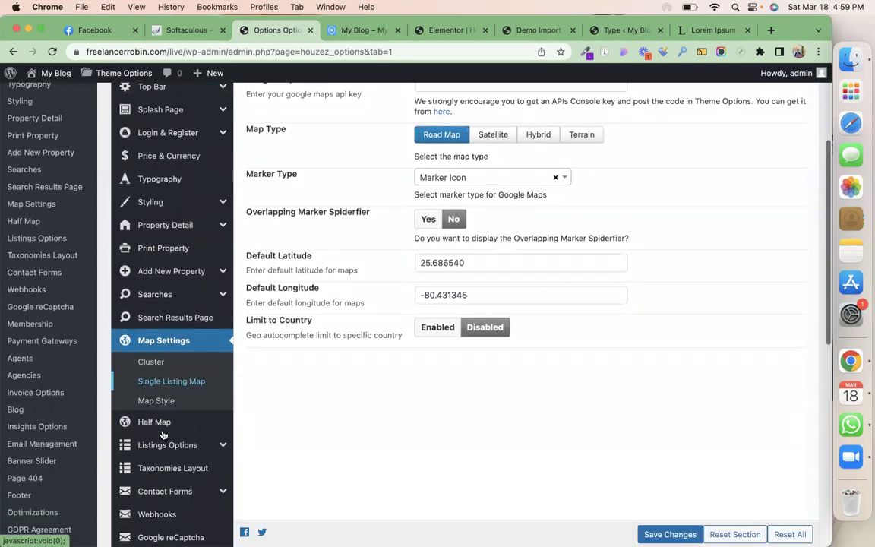
Scroll through the Houzez Listings Options settings
{"action": "left_click", "coordinate": [190, 438]}
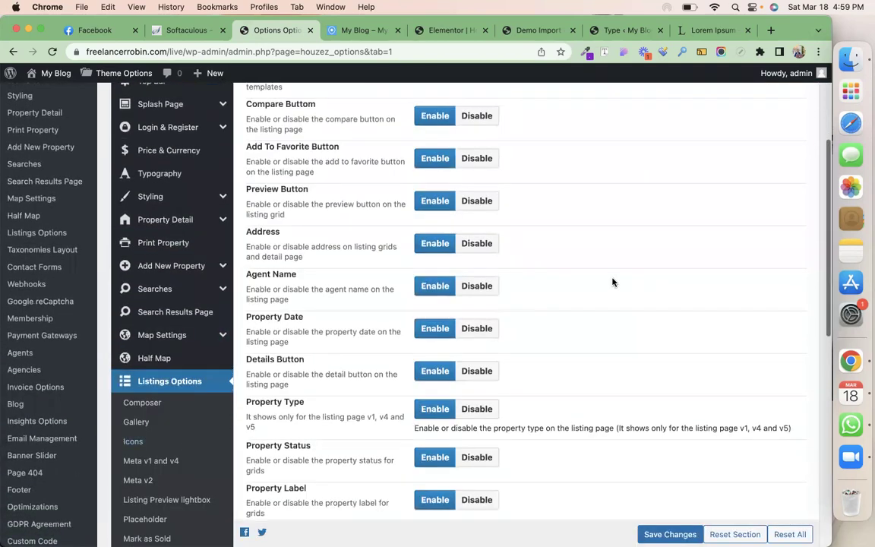
{"action": "scroll", "coordinate": [613, 283], "scroll_direction": "up", "scroll_amount": 3}
{"action": "scroll", "coordinate": [284, 372], "scroll_direction": "down", "scroll_amount": 10}
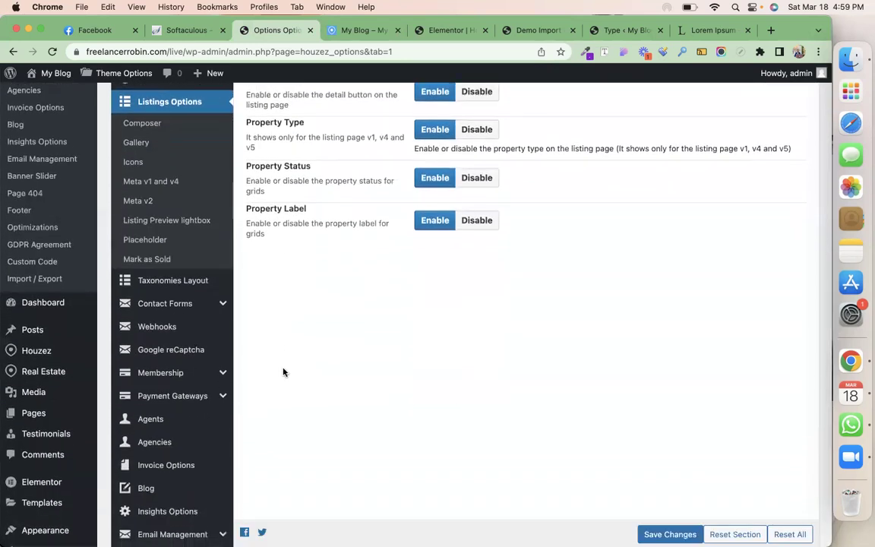
Review the Agents options: 9 agents, Grid View, 10 listings, all detail fields enabled
{"action": "left_click", "coordinate": [180, 418]}
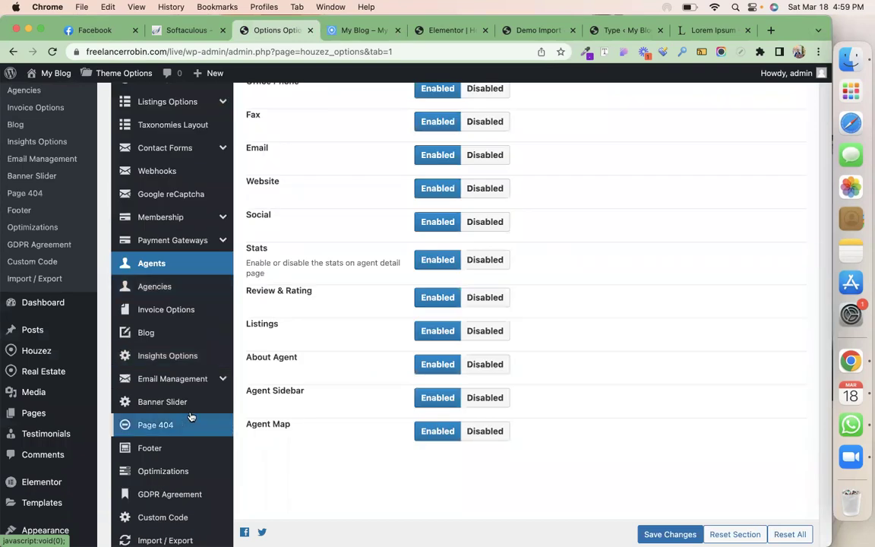
{"action": "scroll", "coordinate": [348, 382], "scroll_direction": "up", "scroll_amount": 6}
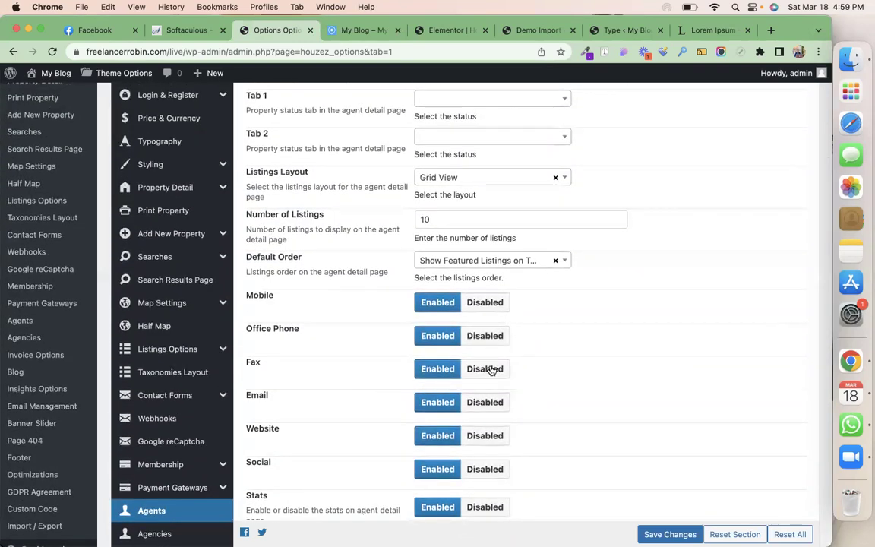
{"action": "scroll", "coordinate": [372, 332], "scroll_direction": "up", "scroll_amount": 5}
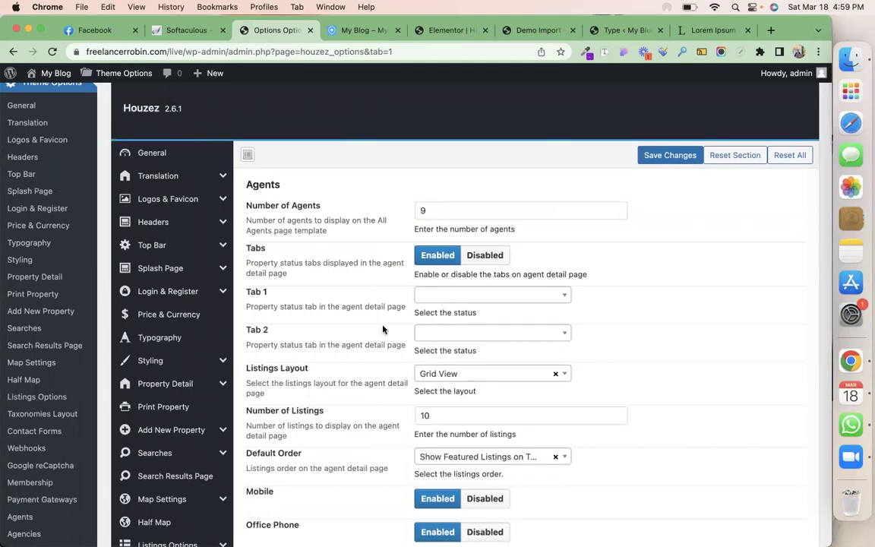
{"action": "scroll", "coordinate": [383, 329], "scroll_direction": "down", "scroll_amount": 10}
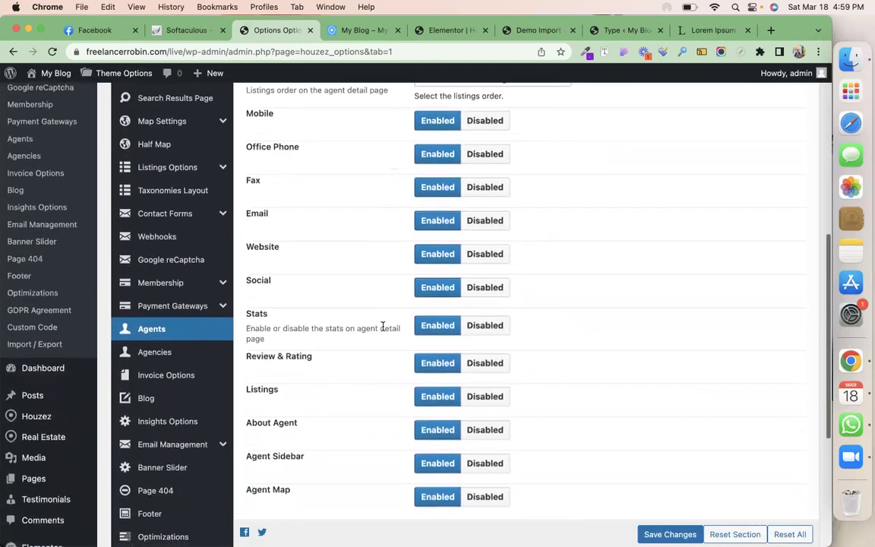
{"action": "scroll", "coordinate": [383, 327], "scroll_direction": "down", "scroll_amount": 3}
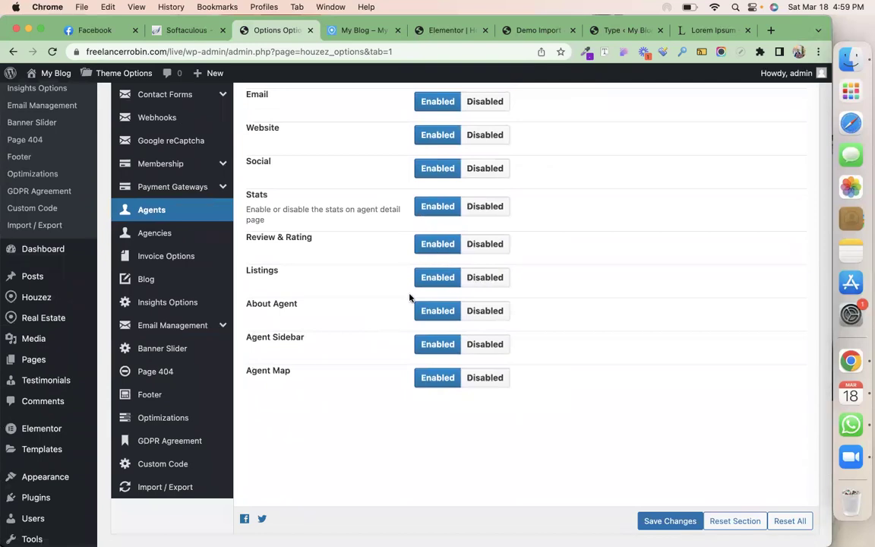
Review the Agencies options: 9 agencies per page, tabs enabled, Grid View layout, 10 listings, featured first
{"action": "left_click", "coordinate": [169, 236]}
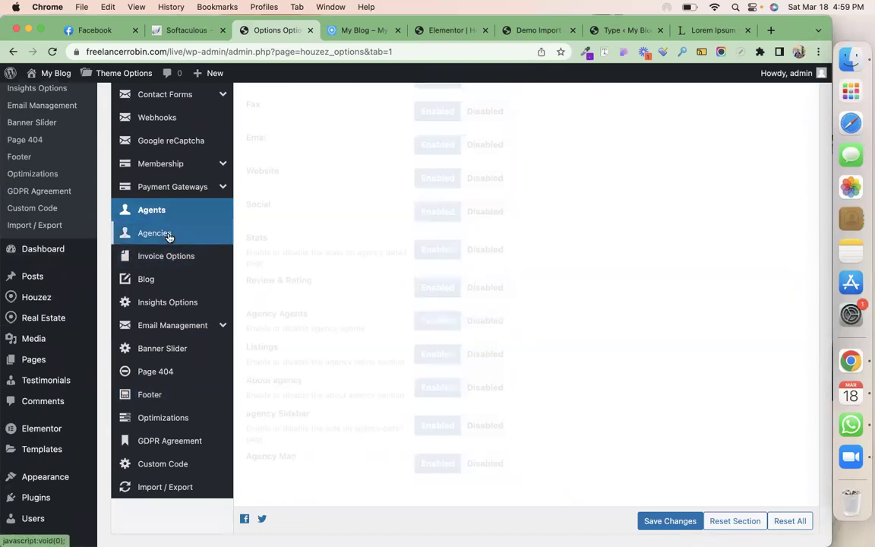
{"action": "scroll", "coordinate": [307, 285], "scroll_direction": "up", "scroll_amount": 6}
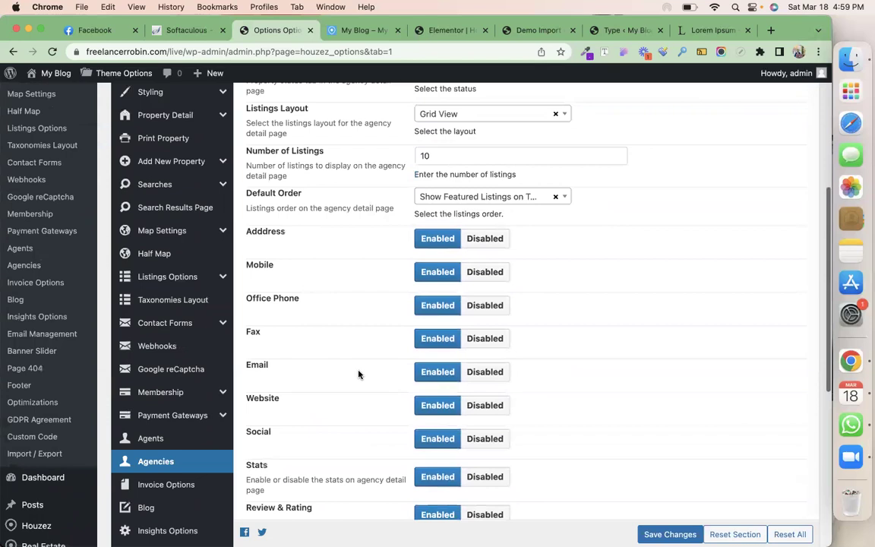
{"action": "scroll", "coordinate": [384, 300], "scroll_direction": "up", "scroll_amount": 5}
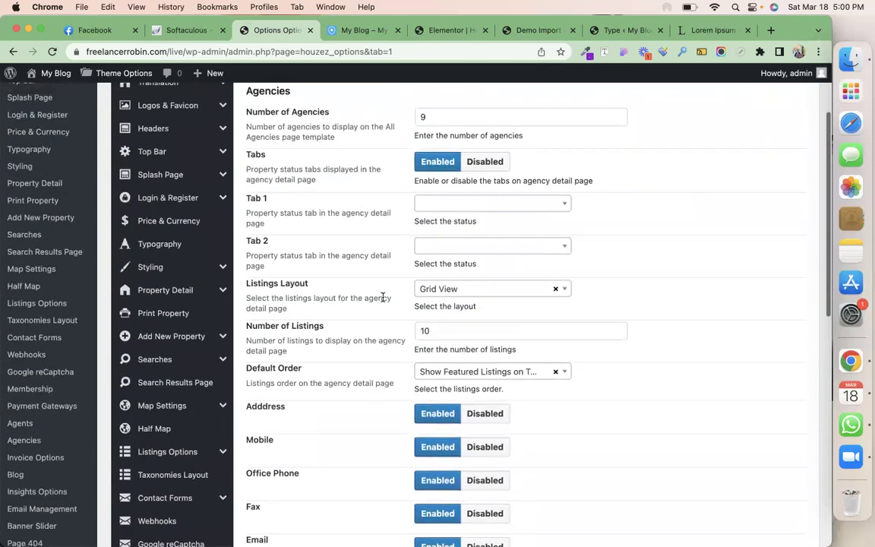
{"action": "scroll", "coordinate": [383, 299], "scroll_direction": "down", "scroll_amount": 12}
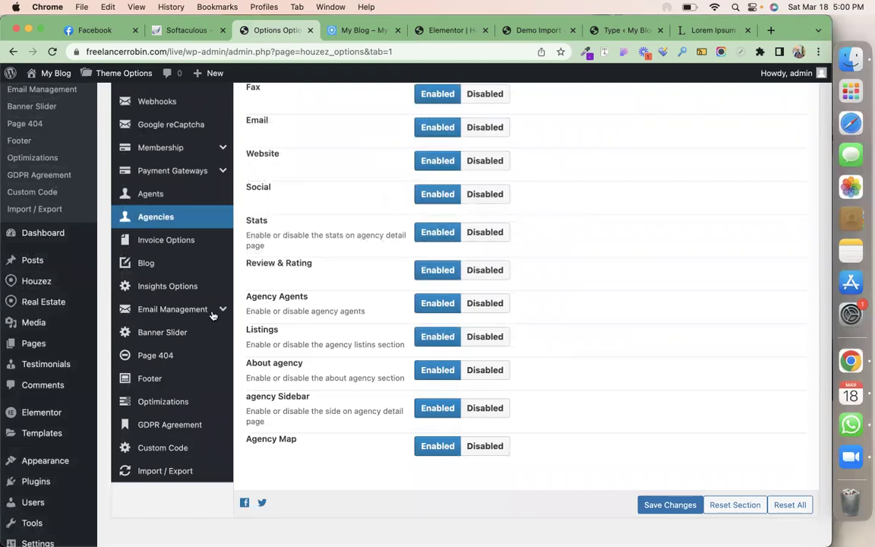
{"action": "scroll", "coordinate": [182, 307], "scroll_direction": "up", "scroll_amount": 1}
{"action": "scroll", "coordinate": [183, 307], "scroll_direction": "up", "scroll_amount": 10}
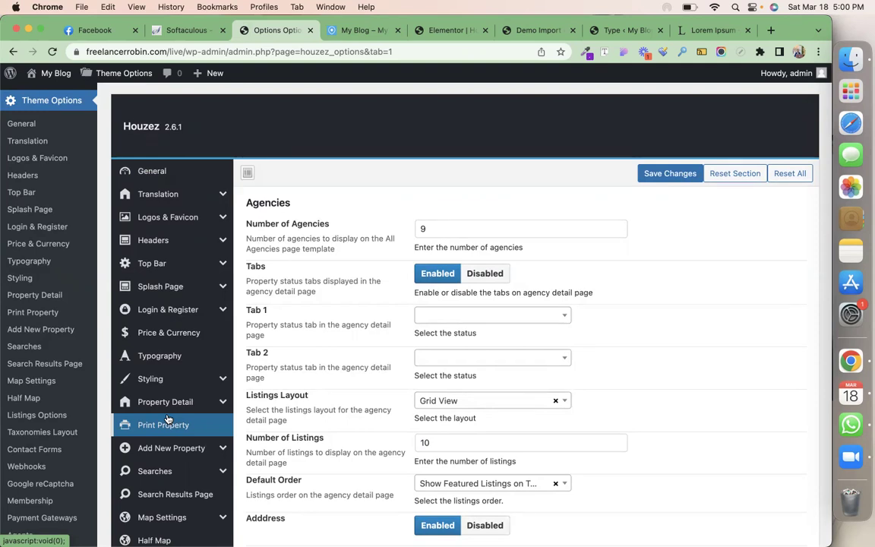
{"action": "scroll", "coordinate": [168, 419], "scroll_direction": "down", "scroll_amount": 1}
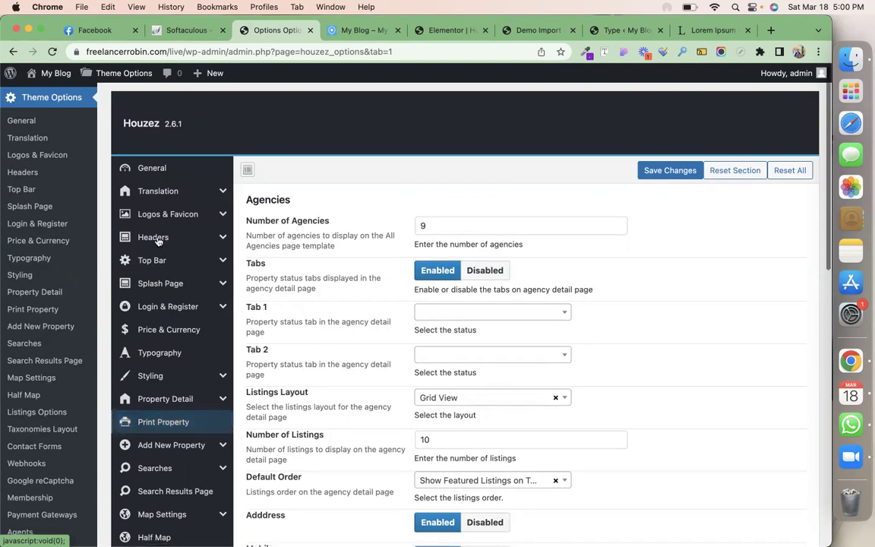